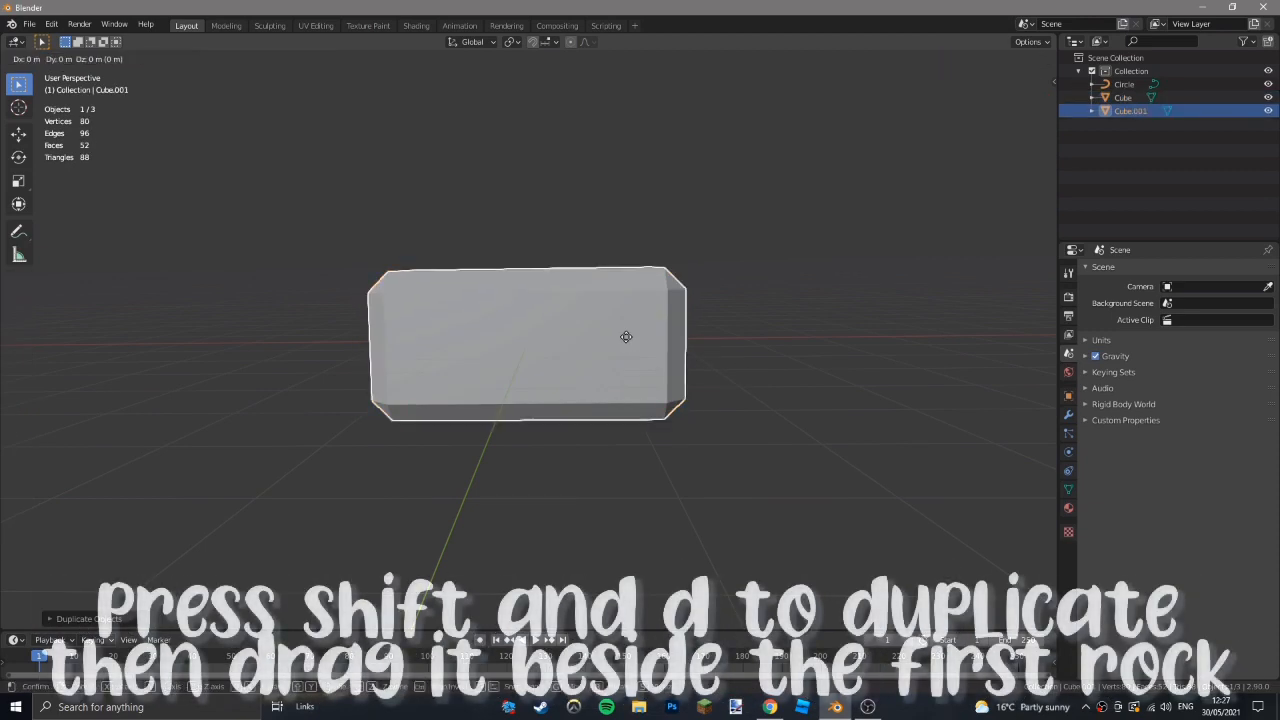
Duplicate the bevelled rock block along the X axis and place the copy directly beside the first one.
{"action": "key", "text": "shift+d"}
{"action": "key", "text": "x"}
{"action": "left_click", "coordinate": [923, 350]}
{"action": "scroll", "coordinate": [917, 357], "scroll_direction": "down", "scroll_amount": 2}
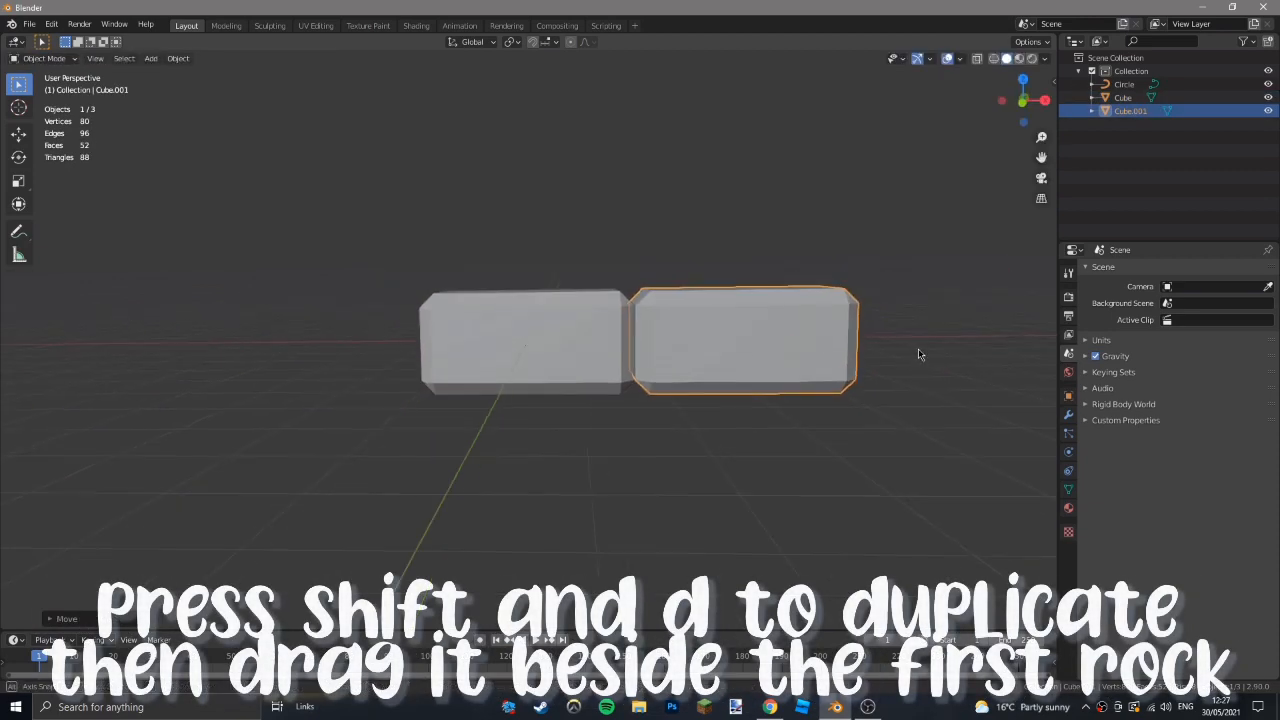
Shorten the second block by moving its outer end vertices inward along the X axis.
{"action": "key", "text": "Tab"}
{"action": "key", "text": "alt+z"}
{"action": "left_click_drag", "start_coordinate": [634, 257], "coordinate": [943, 434]}
{"action": "key", "text": "alt+z"}
{"action": "key", "text": "g"}
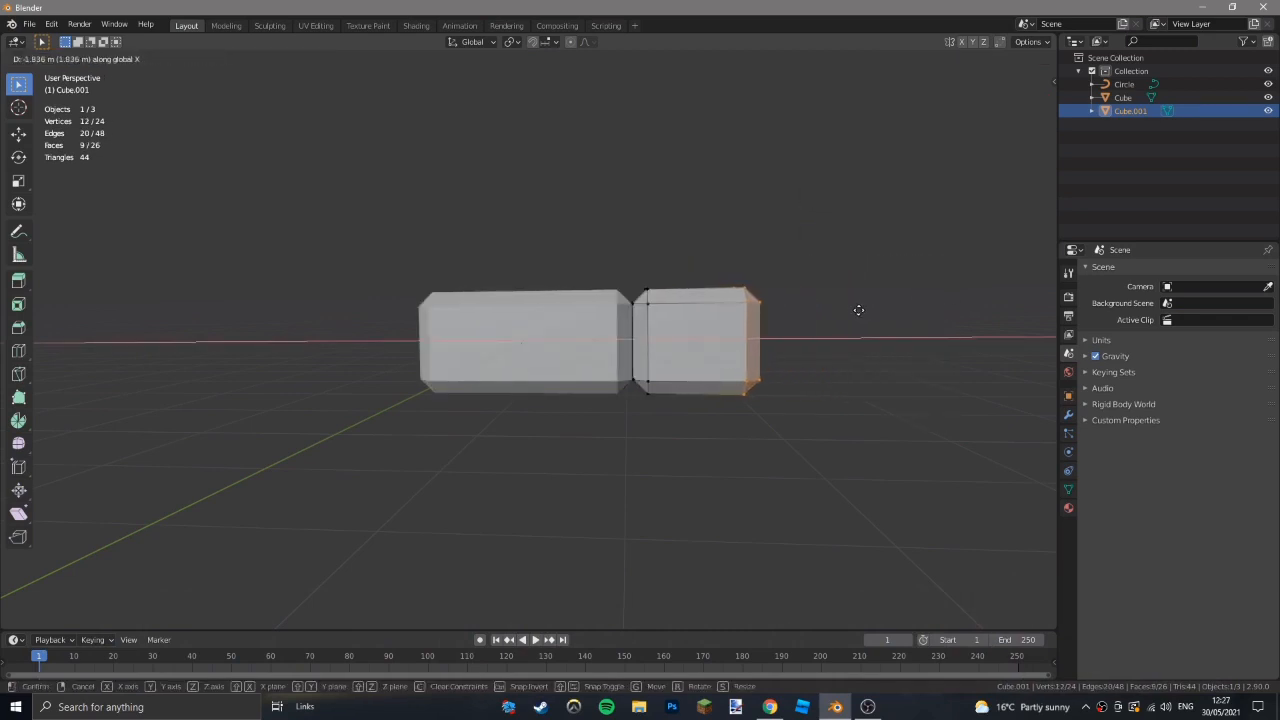
{"action": "left_click", "coordinate": [850, 308]}
{"action": "key", "text": "Tab"}
{"action": "key", "text": "KP_1"}
{"action": "key", "text": "KP_Decimal"}
{"action": "scroll", "coordinate": [634, 323], "scroll_direction": "down", "scroll_amount": 6}
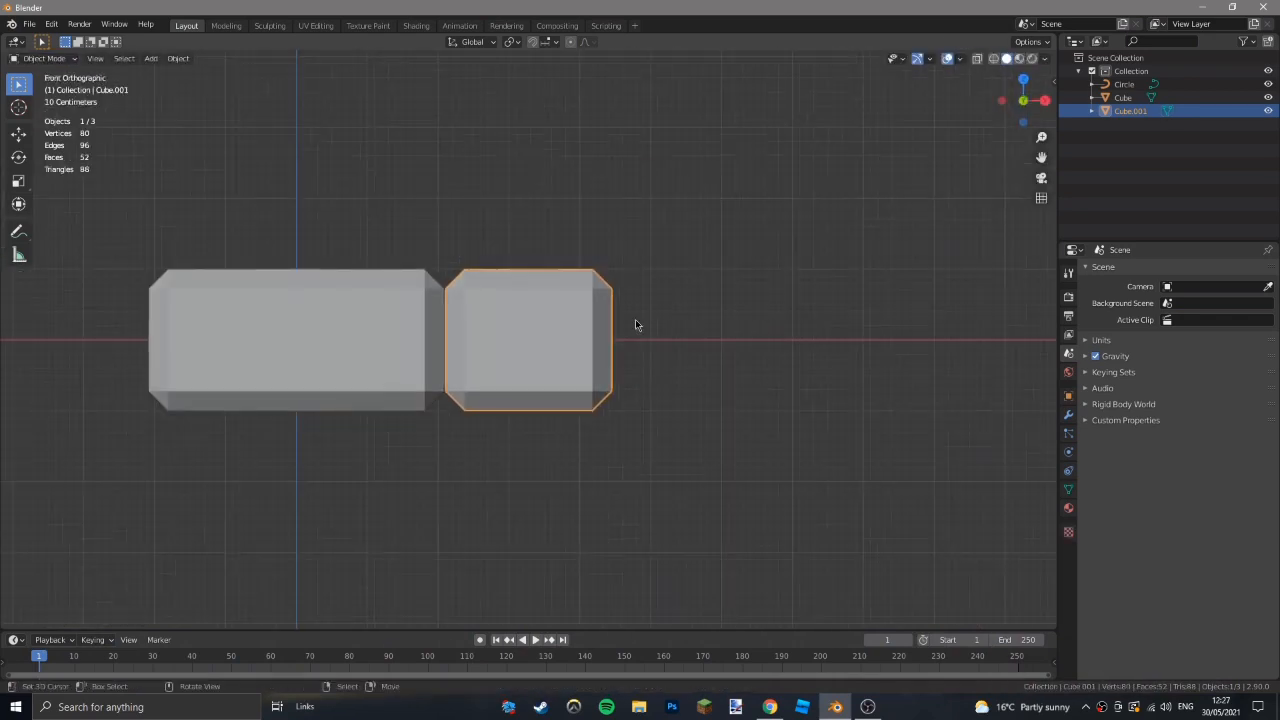
Duplicate the short block along X as a third block and lengthen it by moving its outer end vertices about 0.73 m.
{"action": "key", "text": "shift+d"}
{"action": "key", "text": "x"}
{"action": "left_click", "coordinate": [762, 342]}
{"action": "key", "text": "Tab"}
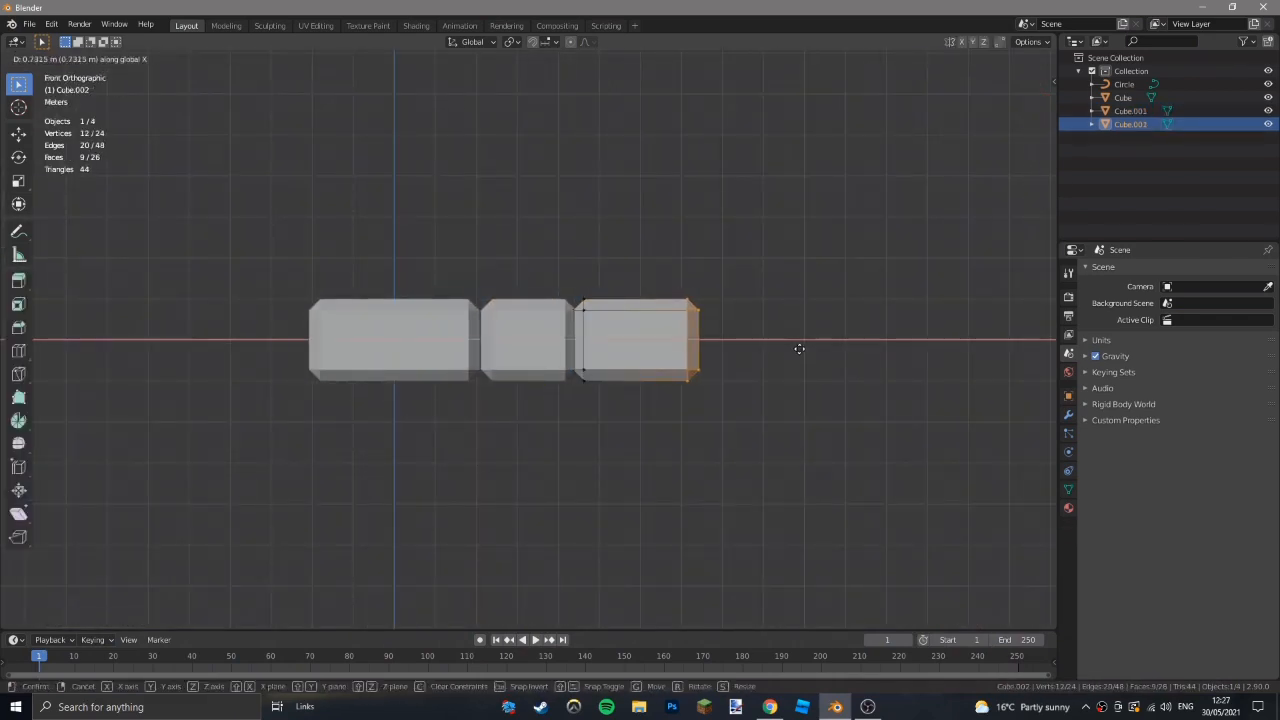
{"action": "left_click", "coordinate": [797, 353]}
{"action": "key", "text": "Tab"}
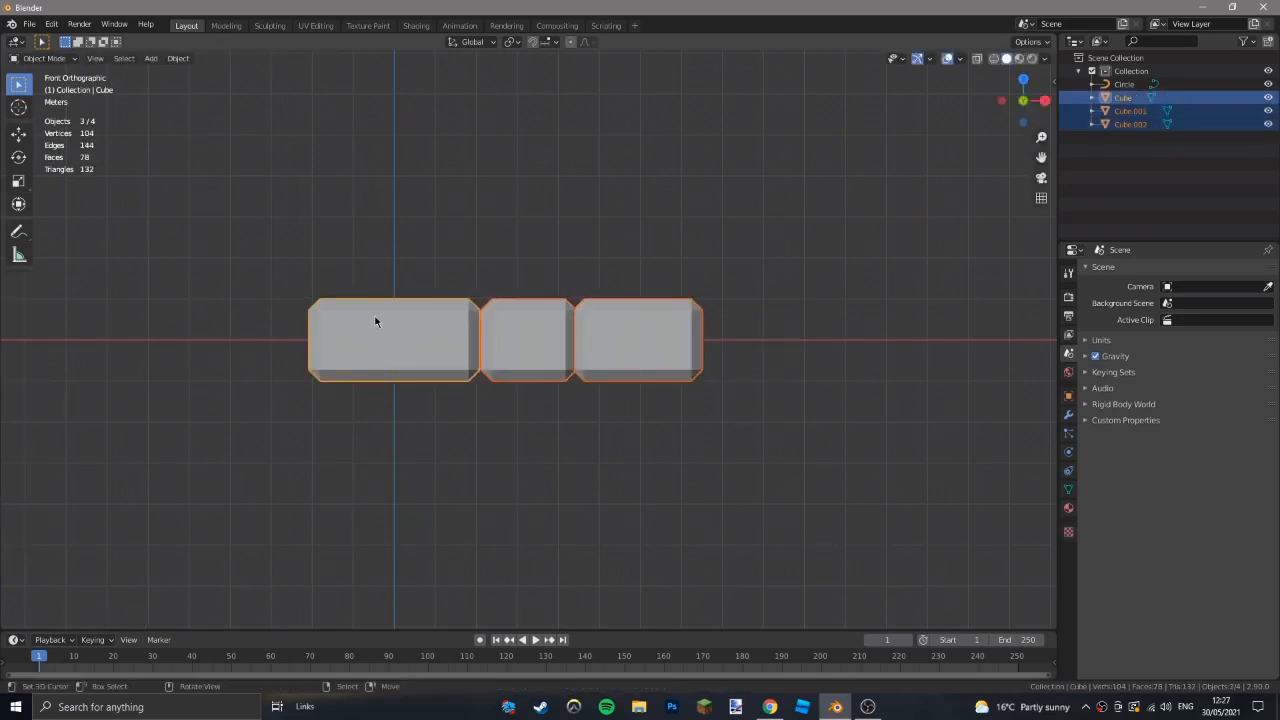
Select all three blocks and join them into one object.
{"action": "scroll", "coordinate": [383, 327], "scroll_direction": "up", "scroll_amount": 4}
{"action": "left_click", "coordinate": [699, 329]}
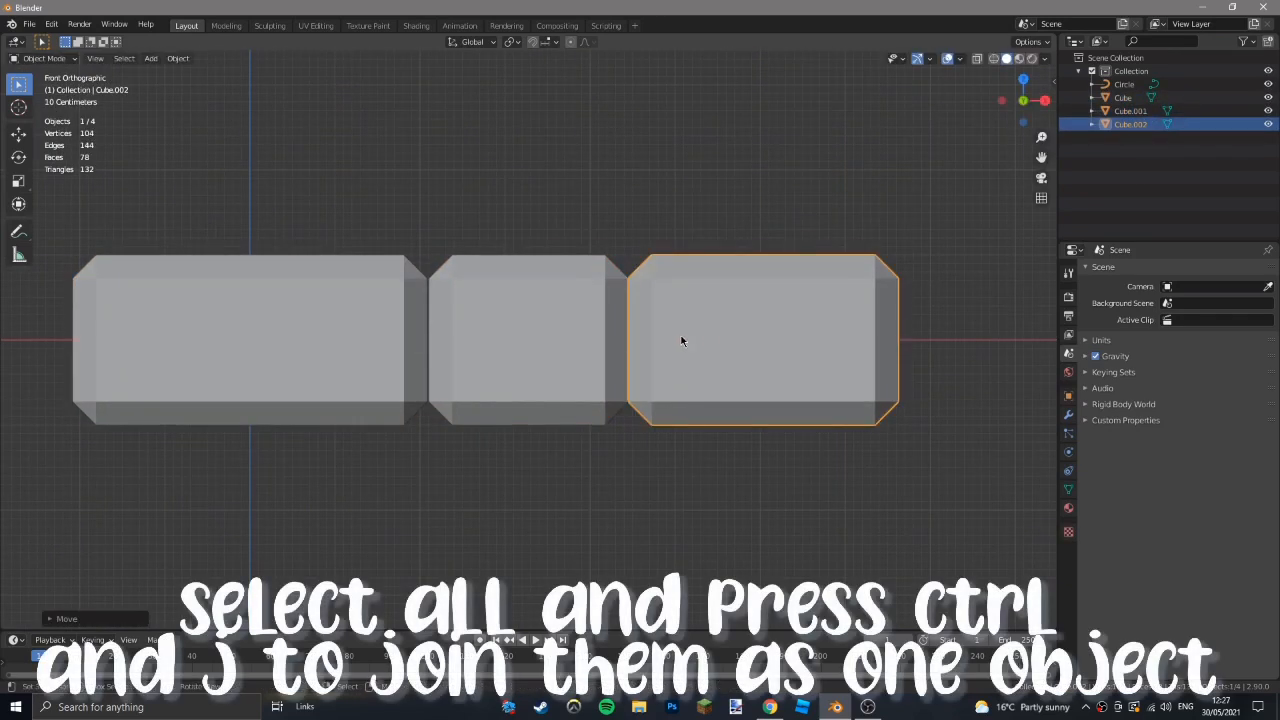
{"action": "left_click", "coordinate": [700, 326]}
{"action": "key", "text": "a"}
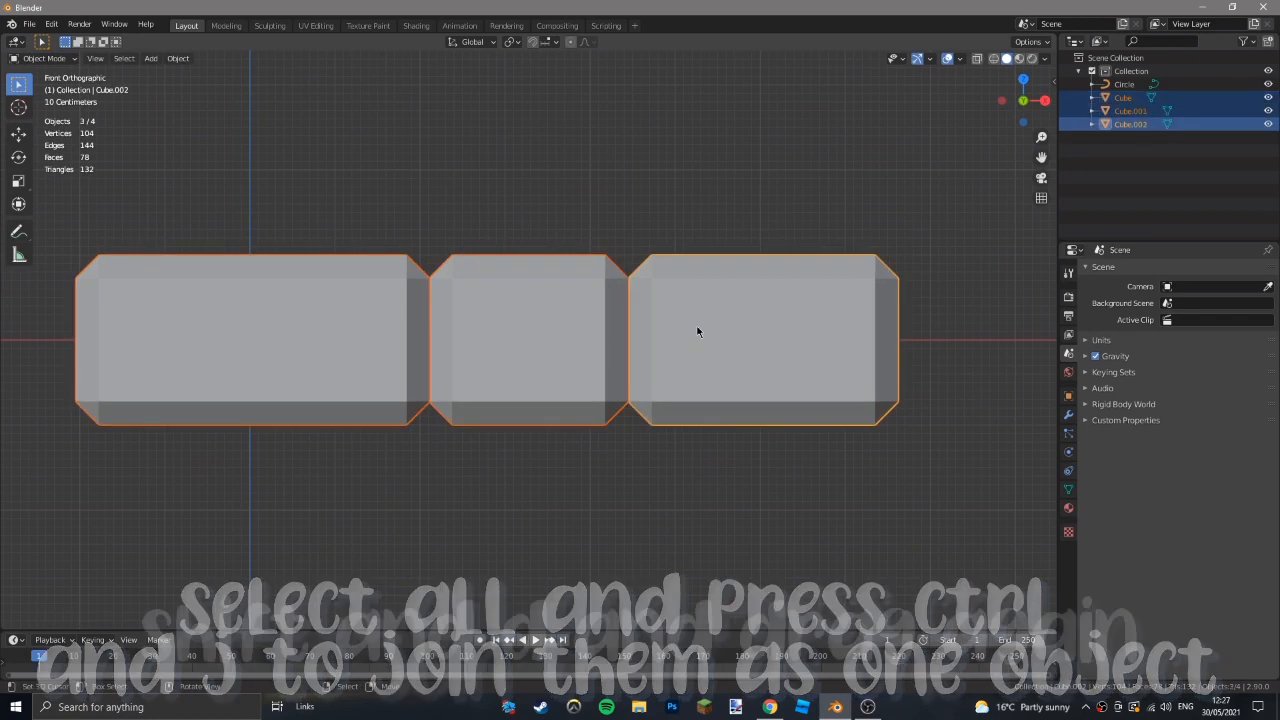
{"action": "key", "text": "ctrl+j"}
Duplicate the joined three-block row along X and place the copy end to end with the original.
{"action": "scroll", "coordinate": [640, 350], "scroll_direction": "down", "scroll_amount": 3}
{"action": "key", "text": "shift+d"}
{"action": "key", "text": "x"}
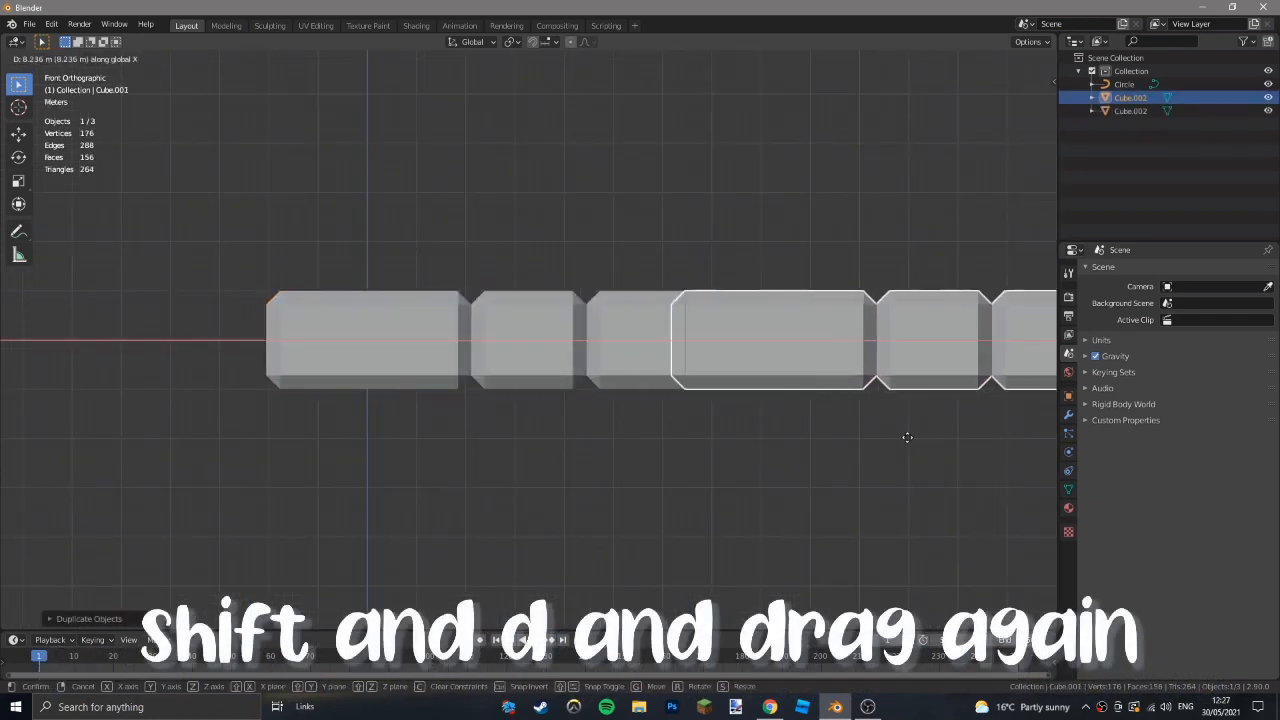
{"action": "left_click", "coordinate": [952, 436]}
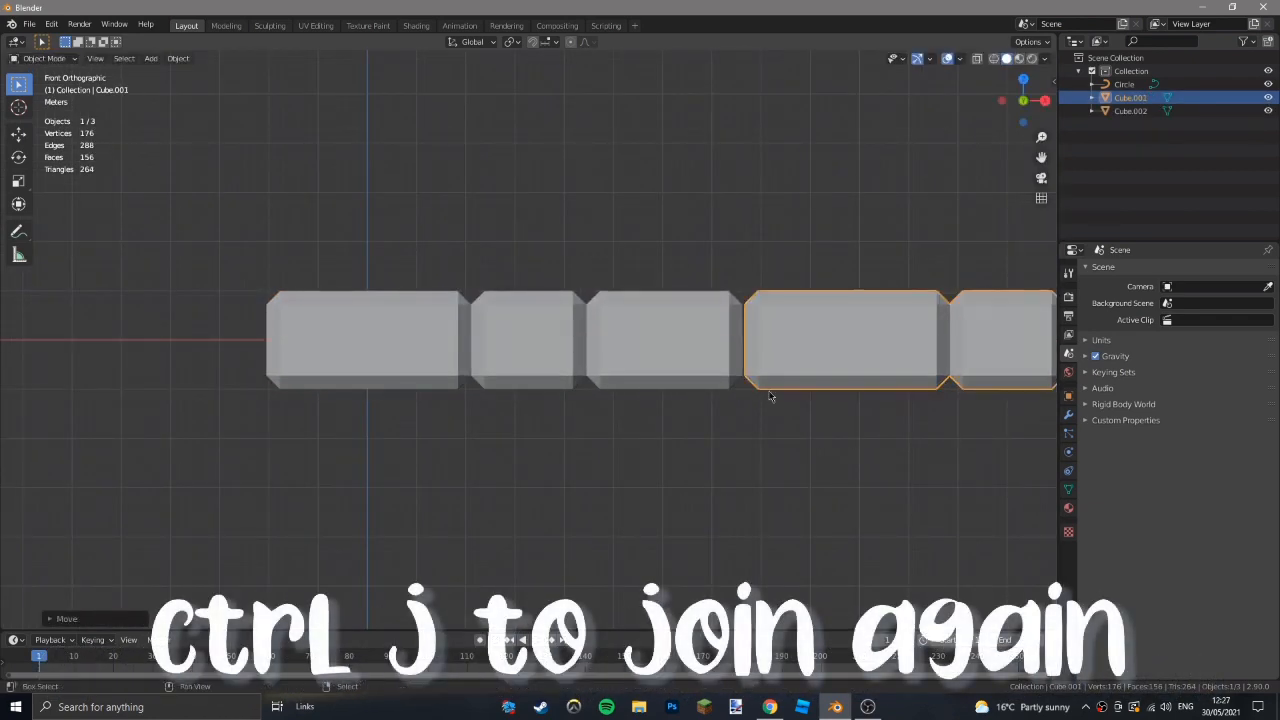
{"action": "scroll", "coordinate": [585, 341], "scroll_direction": "down", "scroll_amount": 4}
{"action": "scroll", "coordinate": [737, 331], "scroll_direction": "up", "scroll_amount": 4}
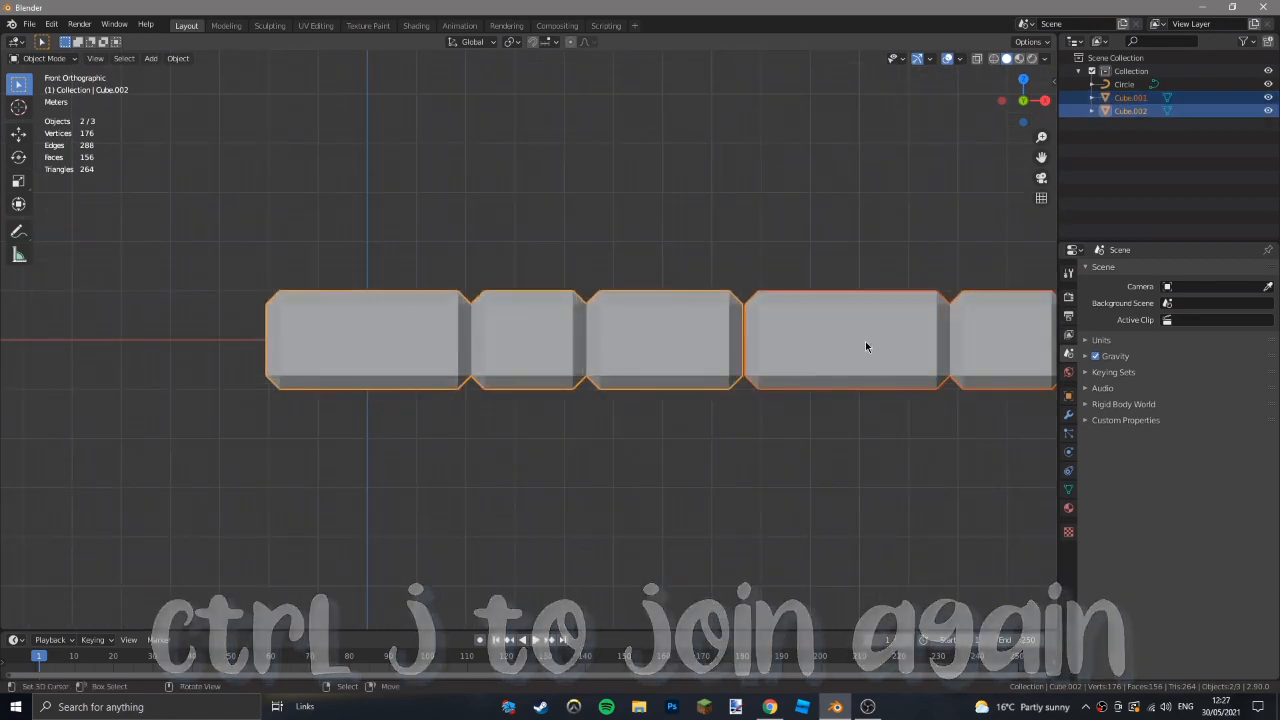
Join the two three-block rows into a single object and open its modifier properties.
{"action": "key", "text": "shift+d"}
{"action": "key", "text": "x"}
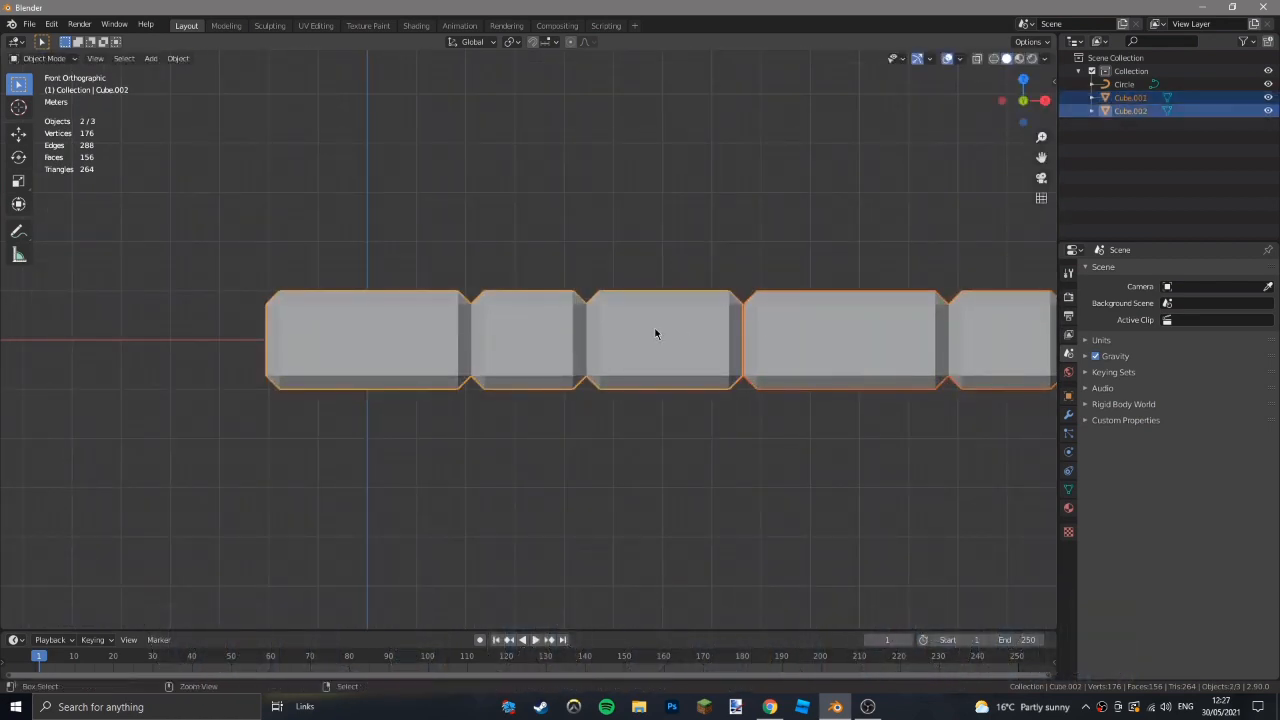
{"action": "scroll", "coordinate": [655, 334], "scroll_direction": "down", "scroll_amount": 7}
{"action": "left_click", "coordinate": [1068, 414]}
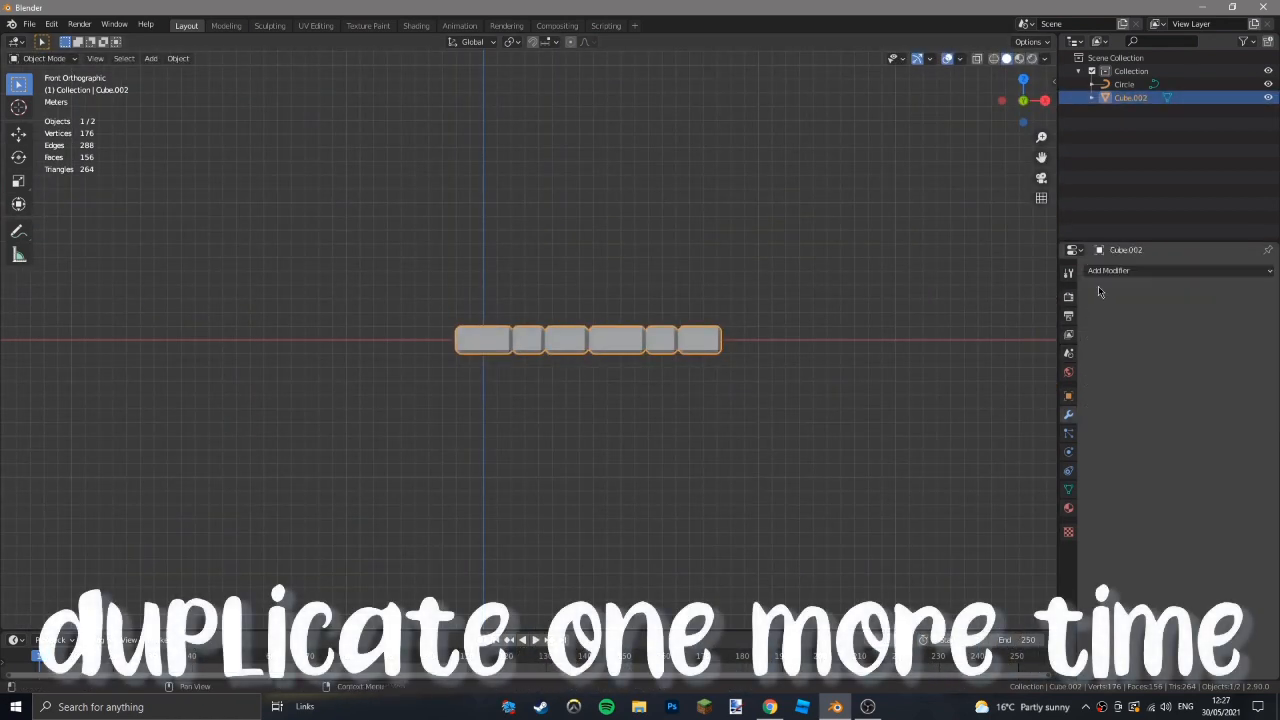
Duplicate the six-block row's geometry along X in Edit Mode to double the row's length.
{"action": "key", "text": "x"}
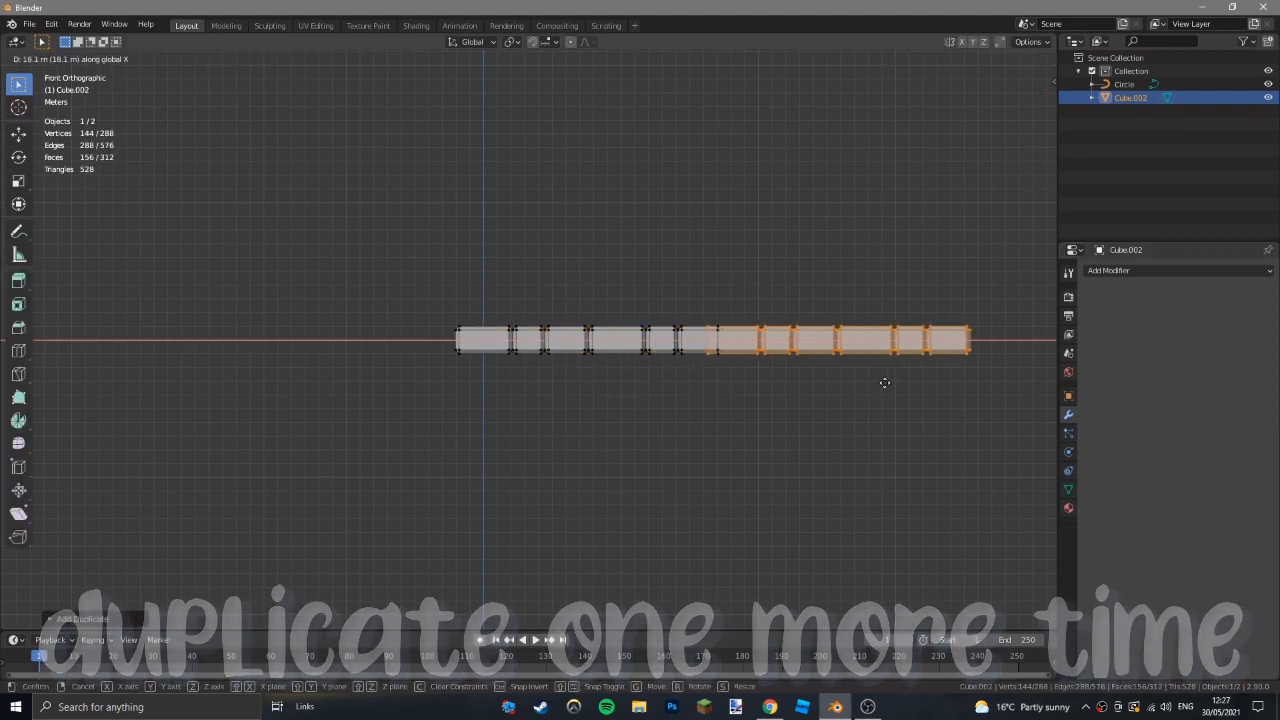
{"action": "left_click", "coordinate": [903, 371]}
{"action": "key", "text": "Tab"}
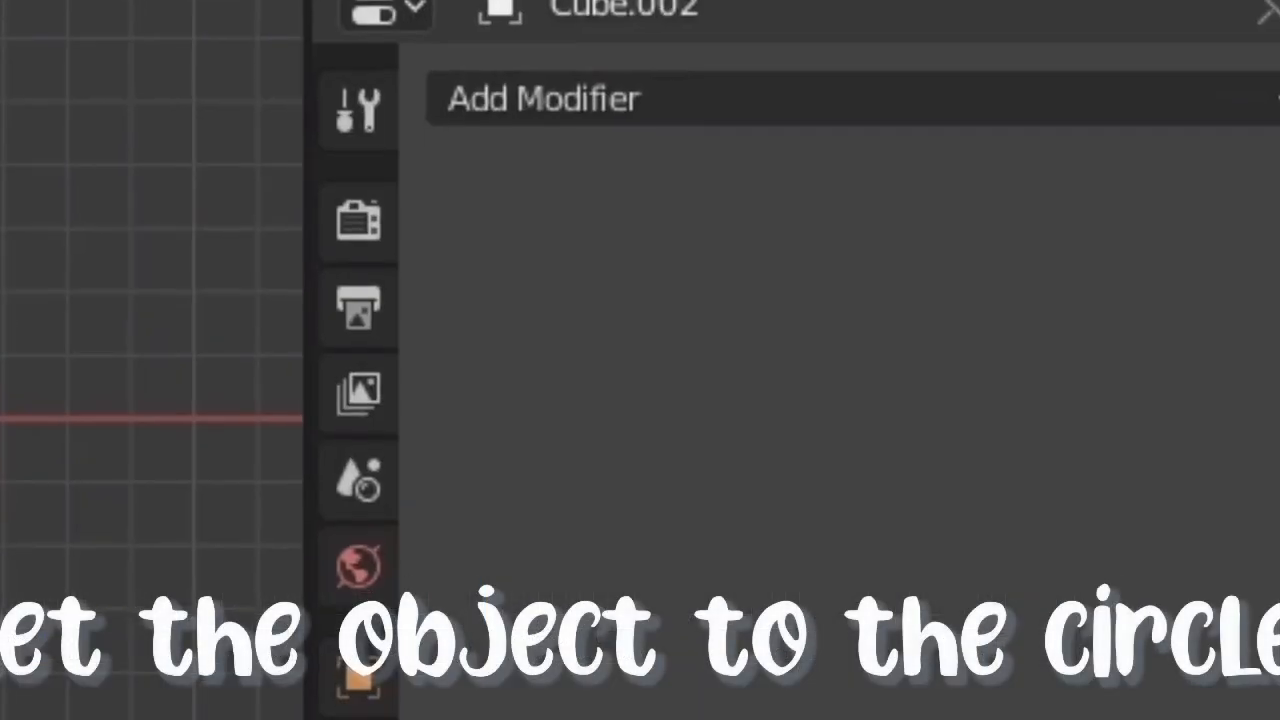
Add a Curve modifier to the block row with Circle as its curve object.
{"action": "left_click", "coordinate": [1180, 270]}
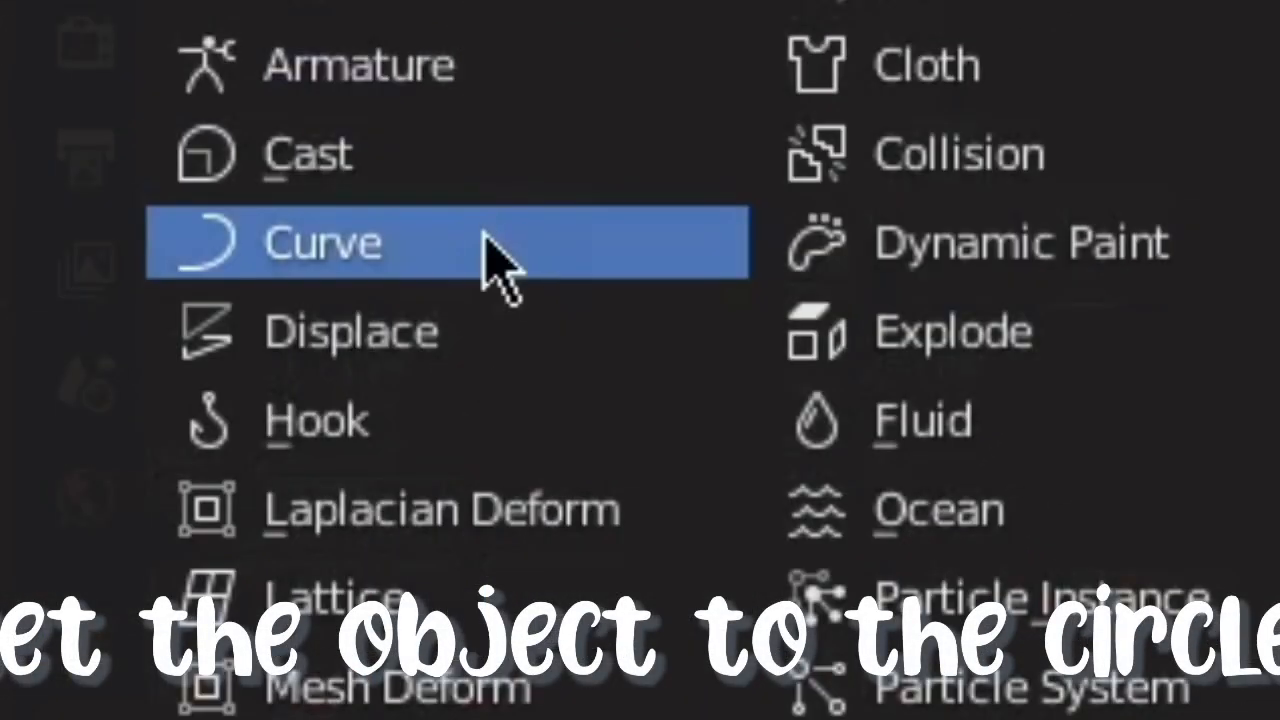
{"action": "left_click", "coordinate": [497, 262]}
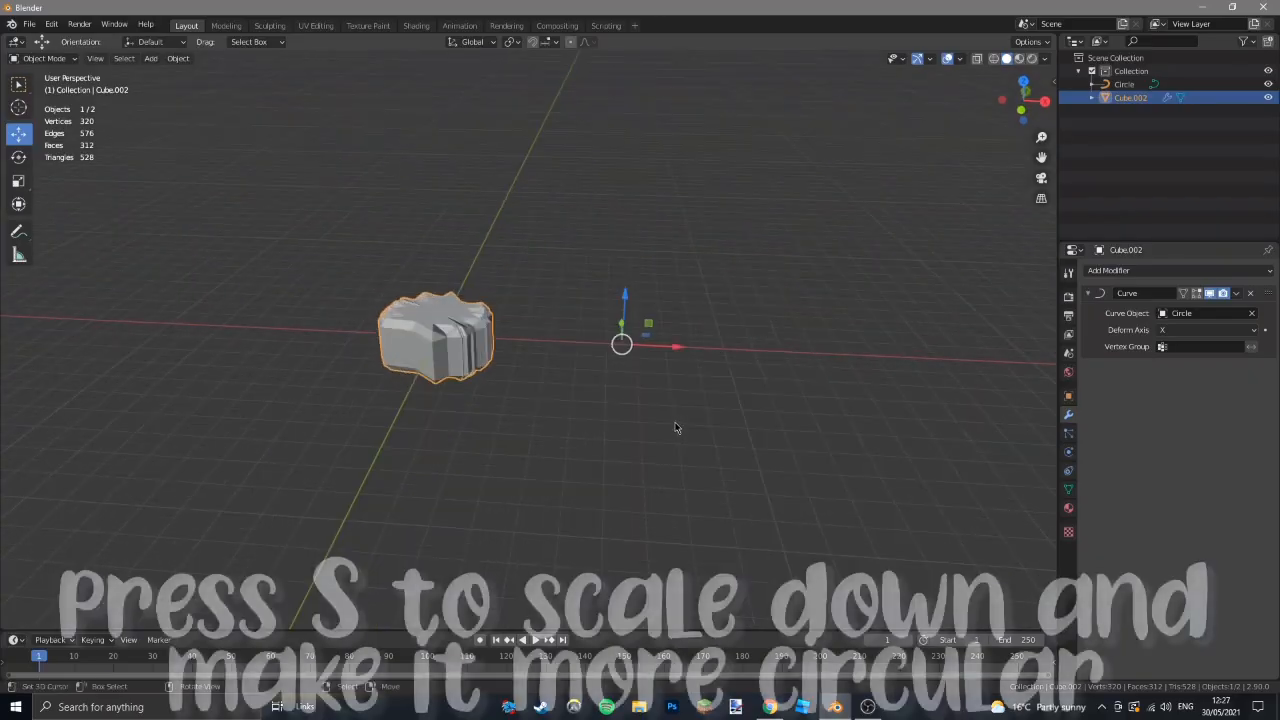
Set the deformed block row's origin to the centre of its geometry.
{"action": "key", "text": "s"}
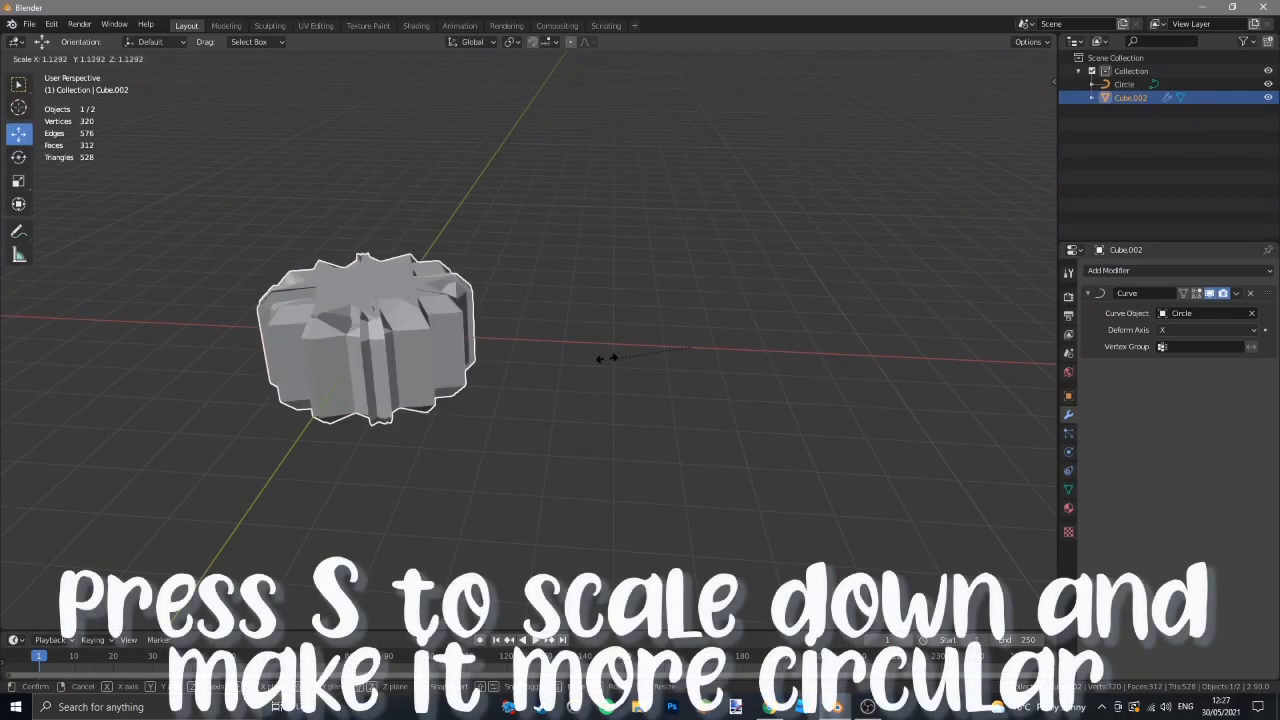
{"action": "left_click", "coordinate": [178, 59]}
{"action": "mouse_move", "coordinate": [200, 87]}
{"action": "left_click", "coordinate": [340, 101]}
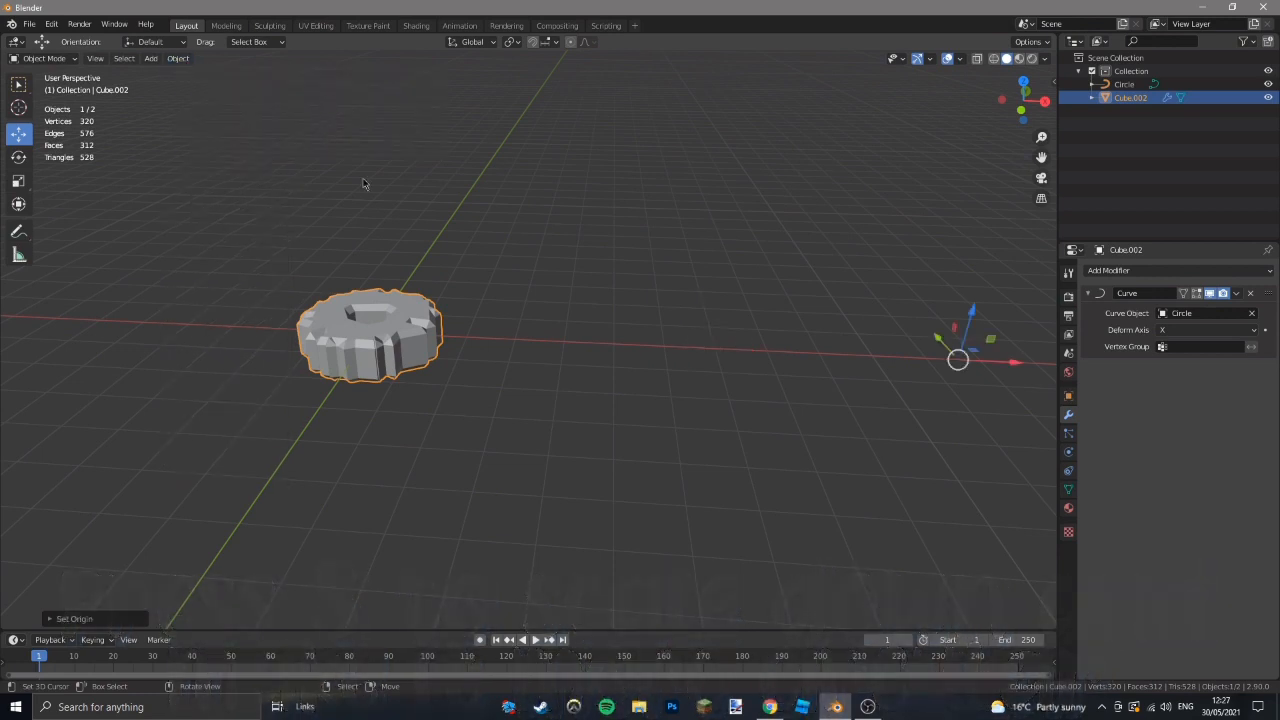
Scale the block row down uniformly until its blocks form an open circular ring around the curve.
{"action": "key", "text": "s"}
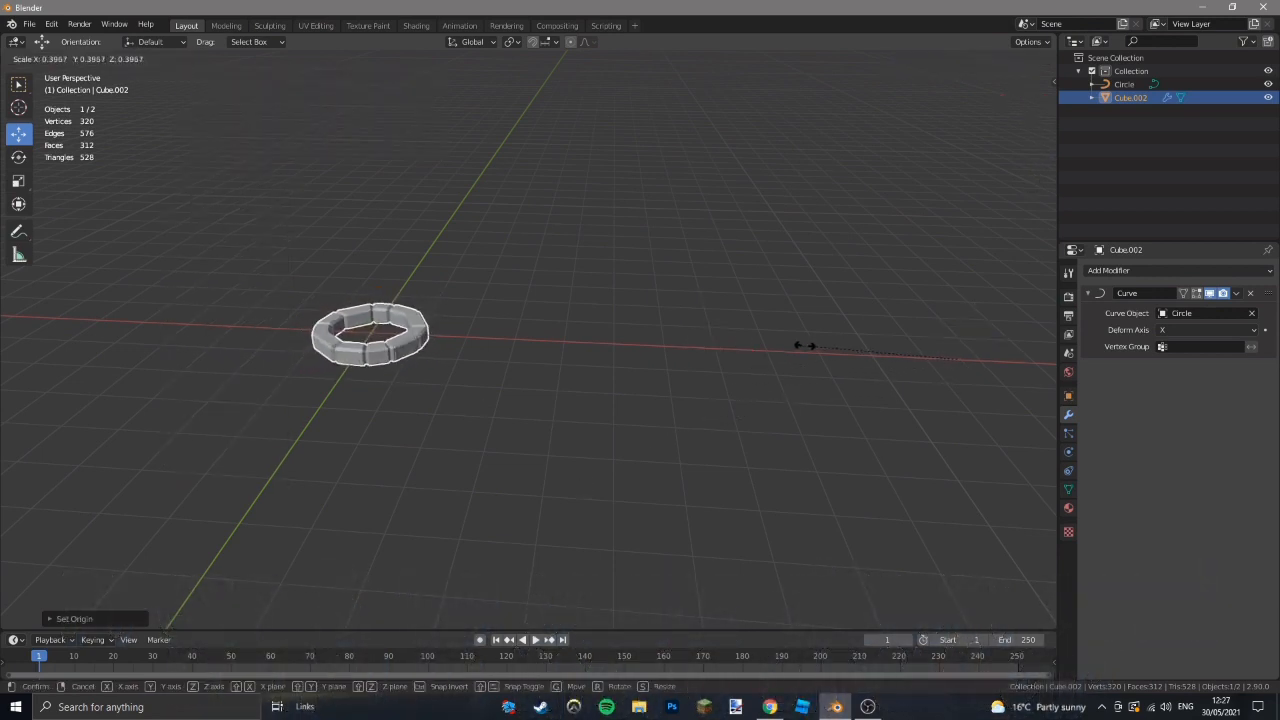
{"action": "middle_click_drag", "start_coordinate": [819, 341], "coordinate": [735, 355]}
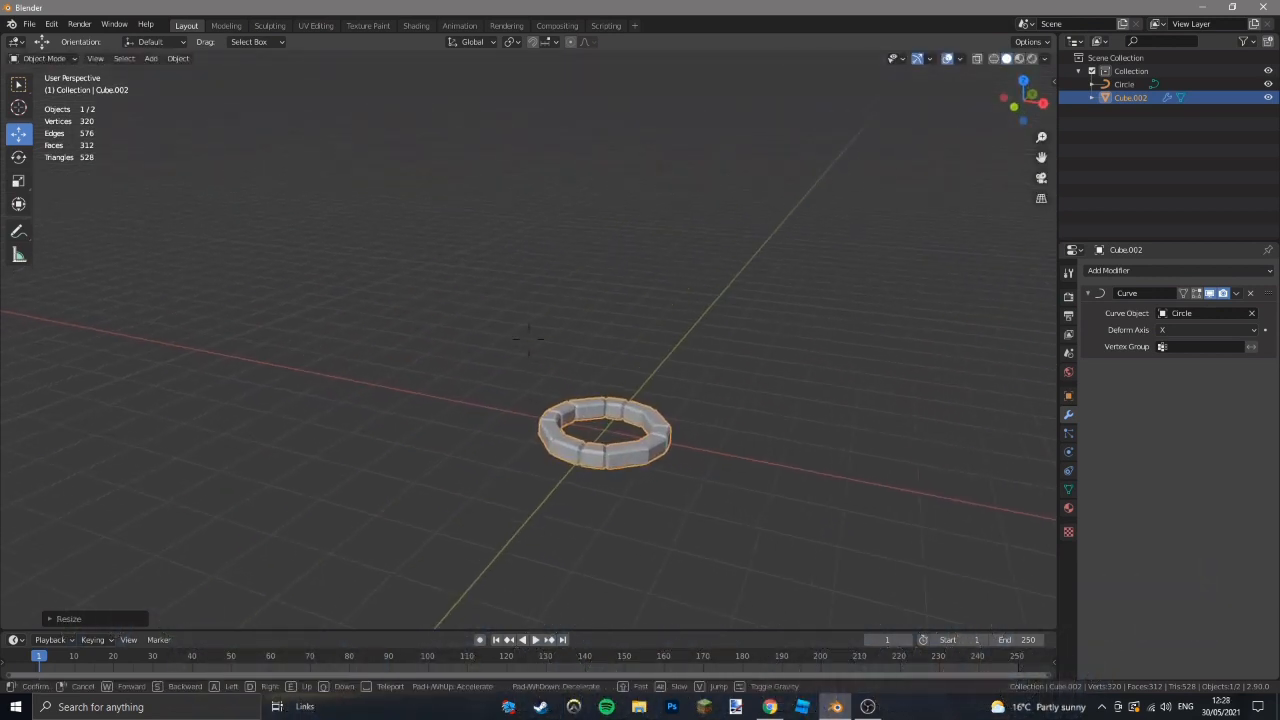
{"action": "scroll", "coordinate": [690, 360], "scroll_direction": "up", "scroll_amount": 6}
{"action": "middle_click_drag", "start_coordinate": [600, 345], "coordinate": [512, 337]}
{"action": "key", "text": "s"}
{"action": "left_click", "coordinate": [533, 365]}
Make the ring's blocks taller and thicker by scaling the ring with the X axis locked.
{"action": "key", "text": "KP_1"}
{"action": "key", "text": "KP_Decimal"}
{"action": "scroll", "coordinate": [511, 338], "scroll_direction": "up", "scroll_amount": 3}
{"action": "key", "text": "s"}
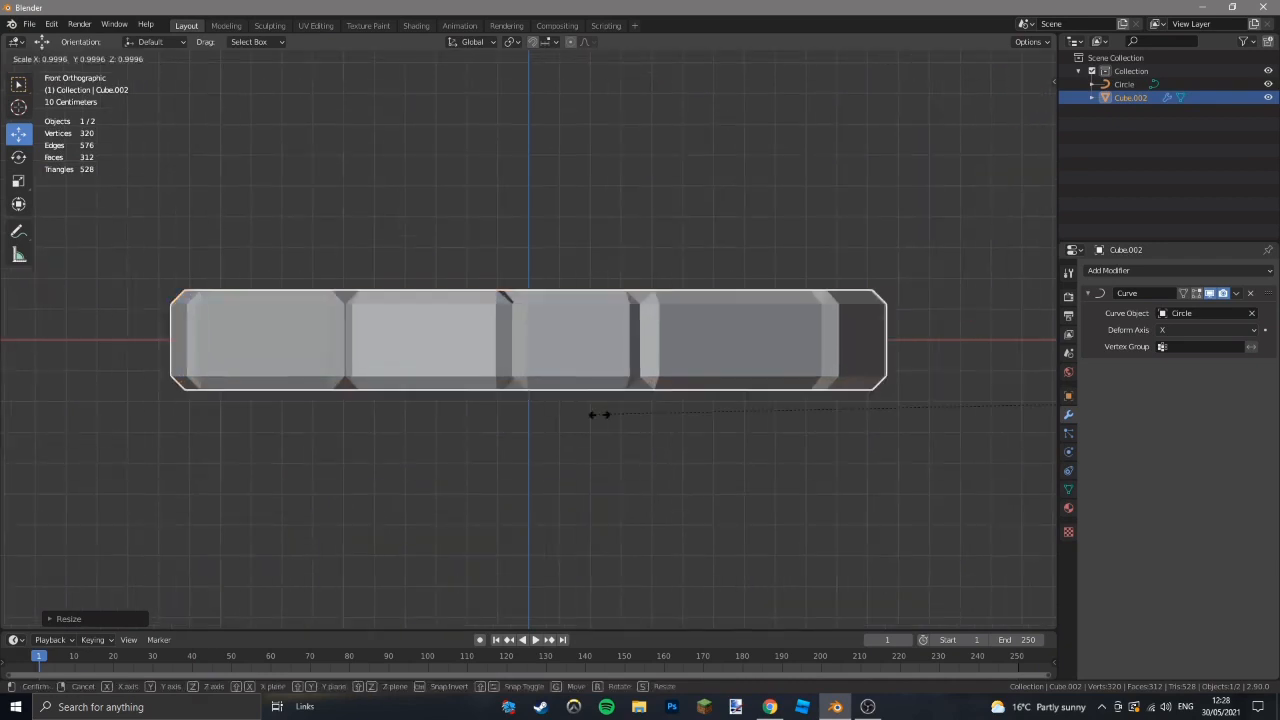
{"action": "left_click", "coordinate": [137, 449]}
{"action": "key", "text": "s"}
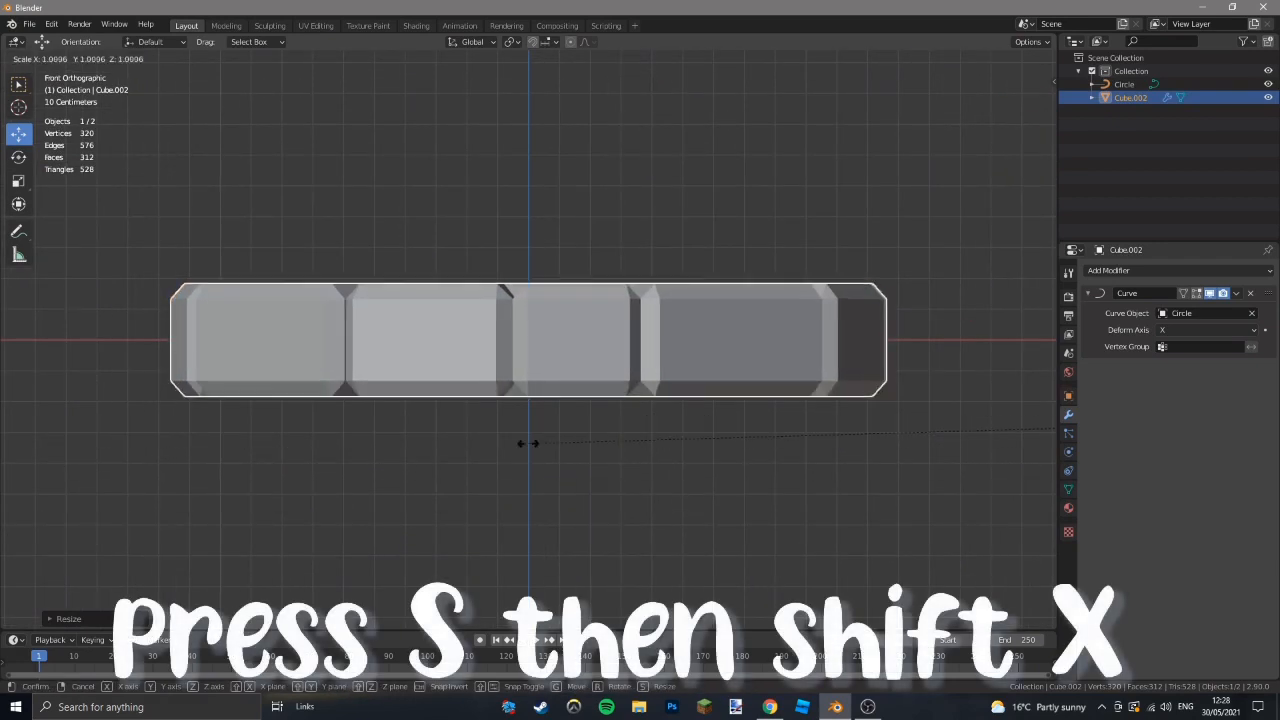
{"action": "right_click", "coordinate": [549, 434]}
{"action": "middle_click_drag", "start_coordinate": [551, 434], "coordinate": [560, 449]}
{"action": "key", "text": "s"}
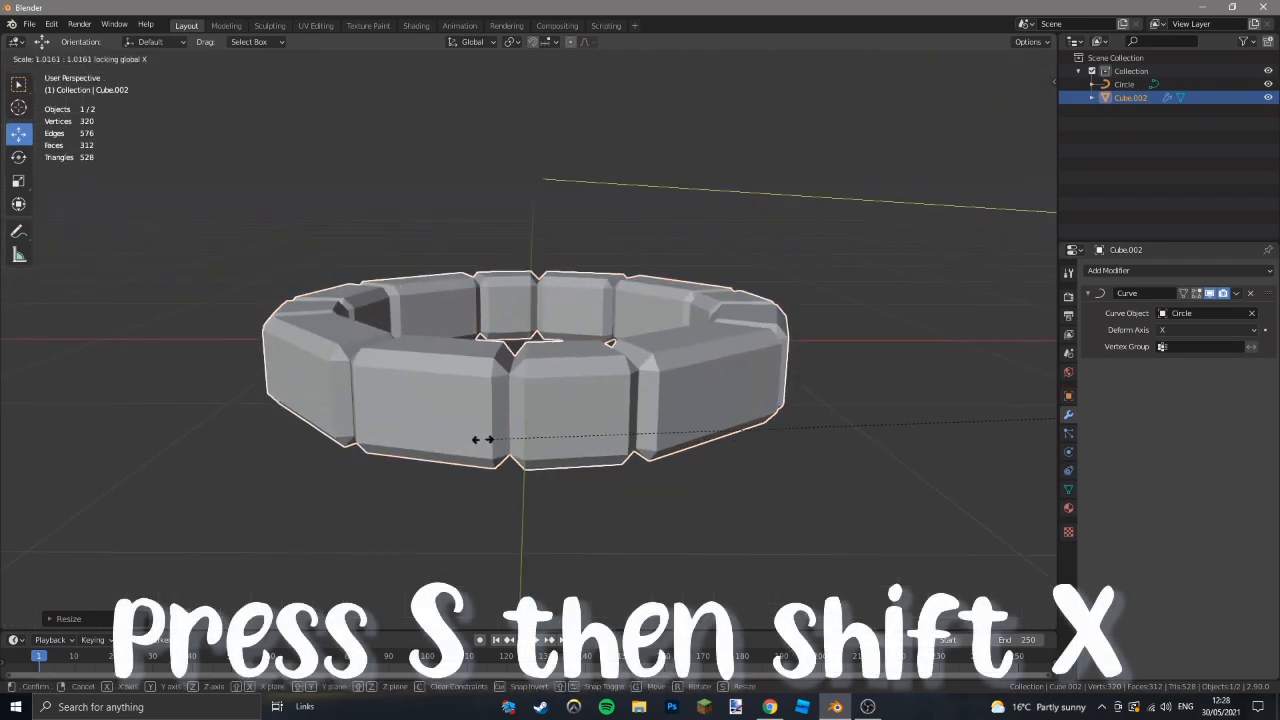
{"action": "left_click", "coordinate": [114, 377]}
Duplicate the ring upward along Z as a second layer and scale the copy with the X axis locked.
{"action": "key", "text": "shift+d"}
{"action": "key", "text": "z"}
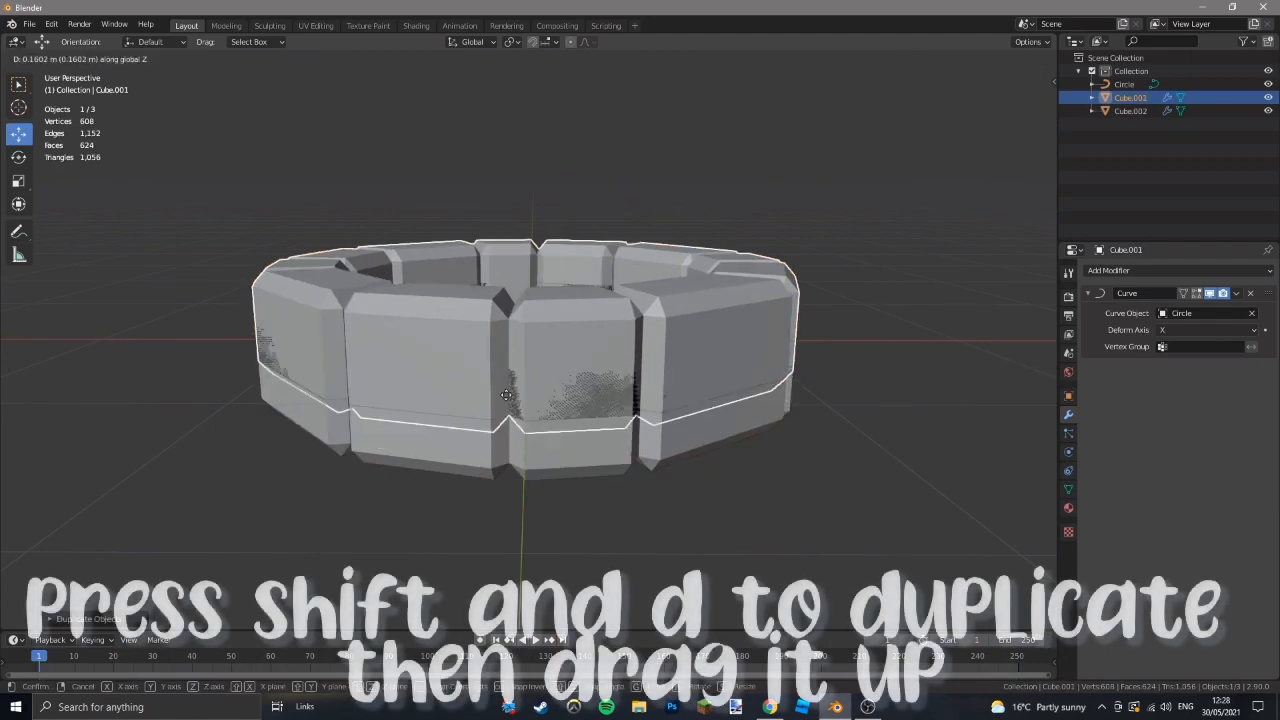
{"action": "left_click", "coordinate": [533, 414]}
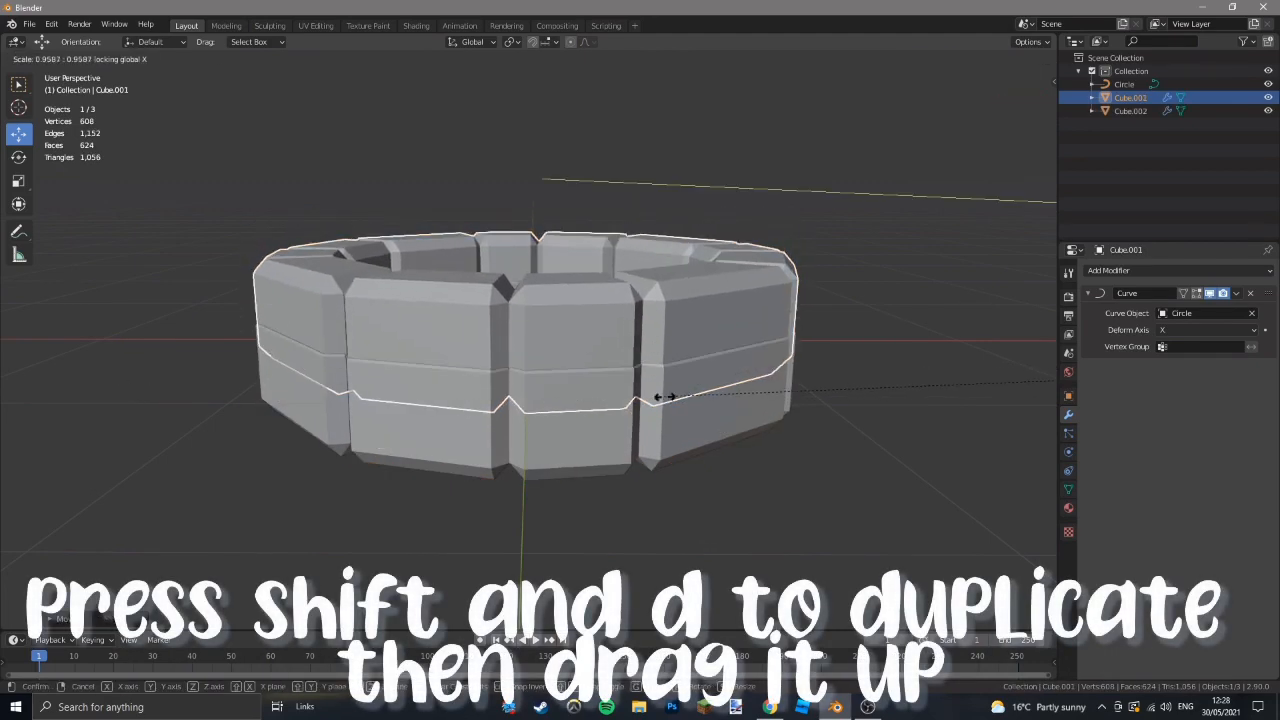
{"action": "left_click", "coordinate": [790, 393]}
{"action": "key", "text": "KP_1"}
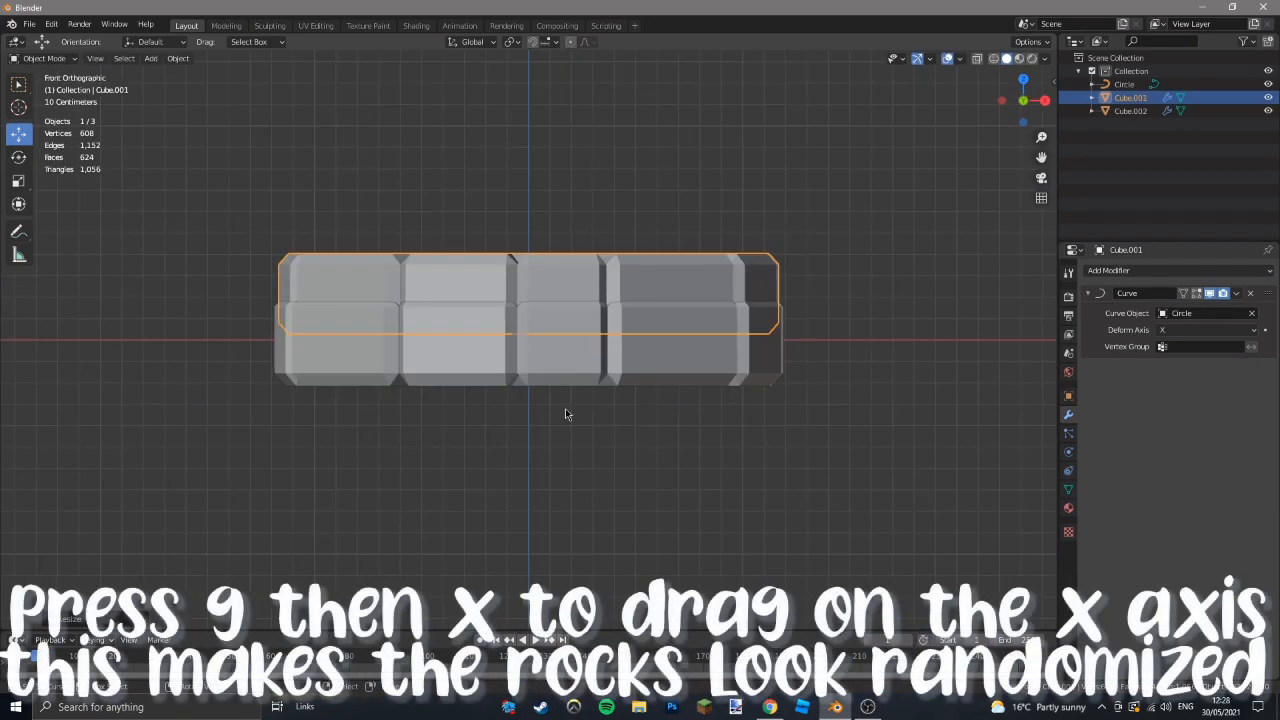
Raise the second ring about 0.08 m along Z and shift it along X so its blocks are staggered against the base.
{"action": "scroll", "coordinate": [565, 414], "scroll_direction": "up", "scroll_amount": 2}
{"action": "key", "text": "g"}
{"action": "key", "text": "z"}
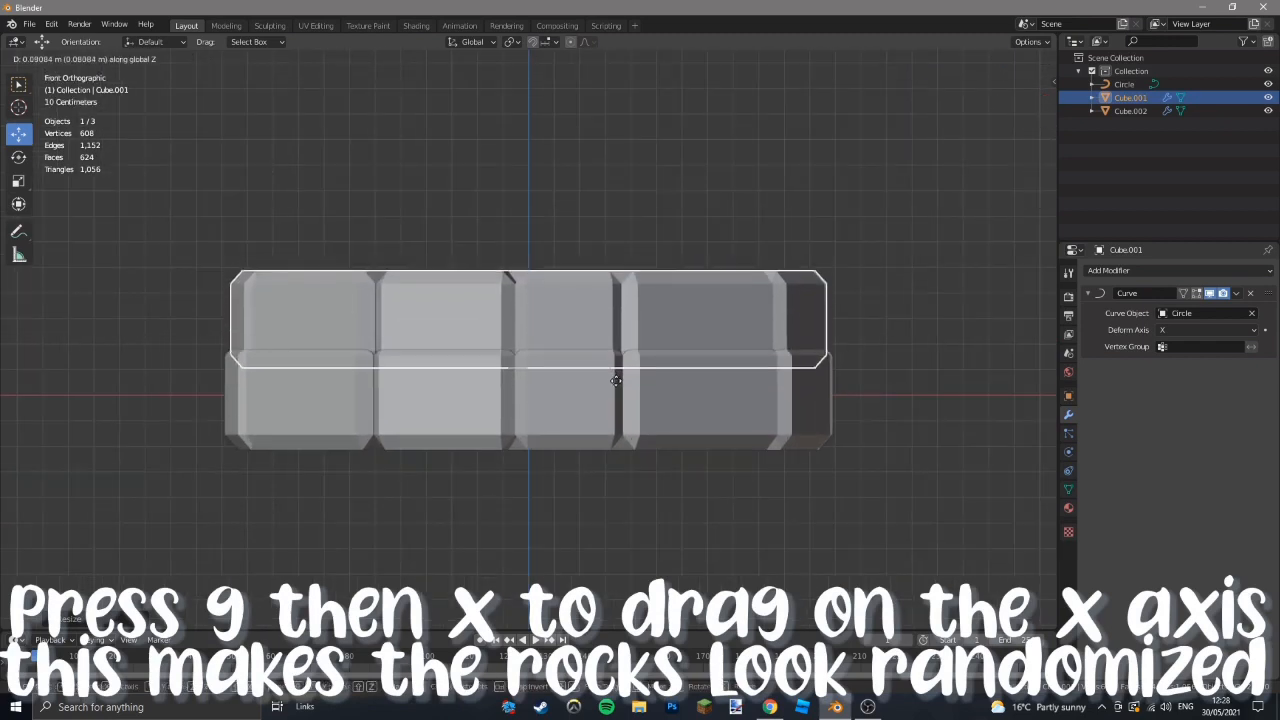
{"action": "left_click", "coordinate": [510, 370]}
{"action": "middle_click_drag", "start_coordinate": [510, 370], "coordinate": [616, 423]}
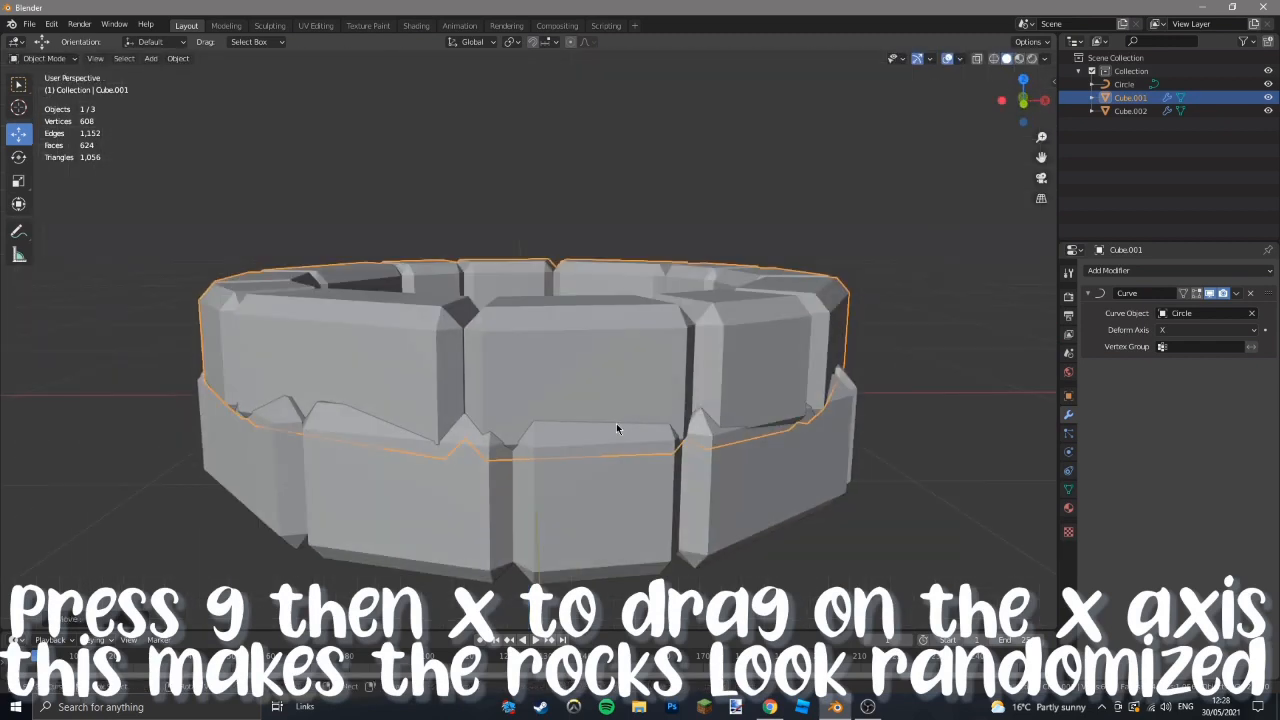
Move the second ring along the Y axis so it sits slightly inside the base ring's outer edge.
{"action": "key", "text": "g"}
{"action": "key", "text": "y"}
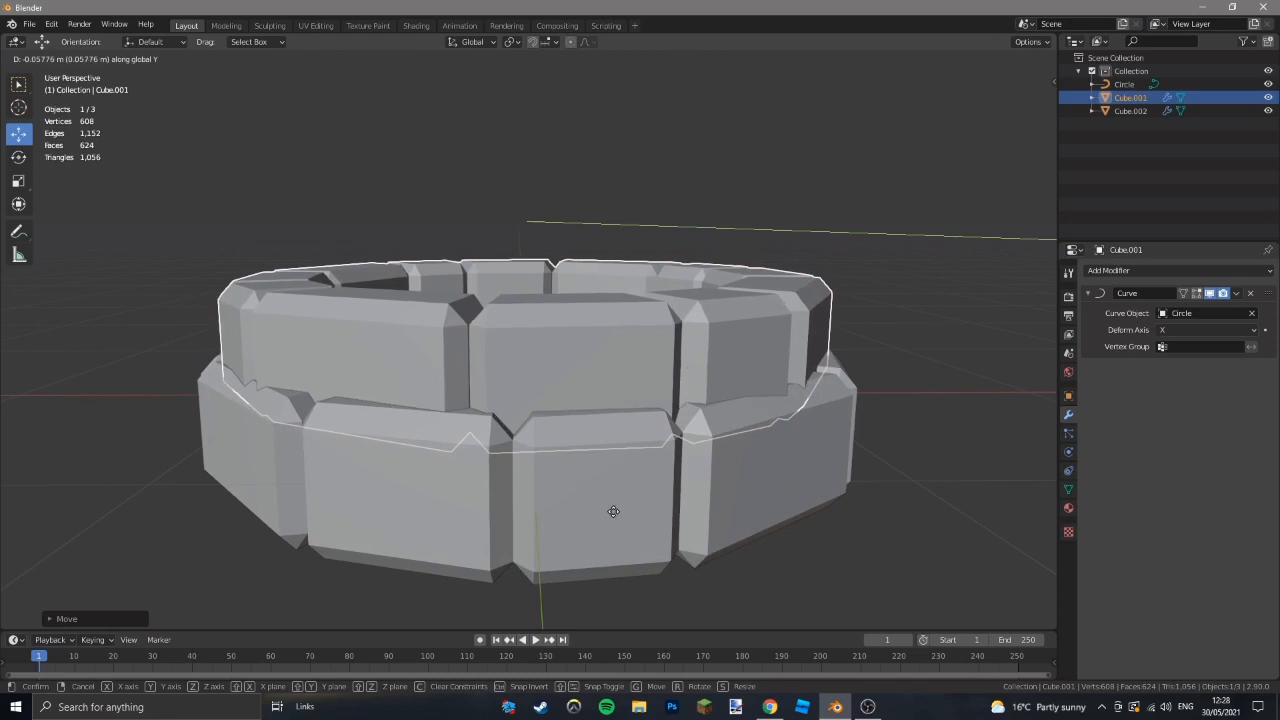
{"action": "key", "text": "g"}
{"action": "key", "text": "y"}
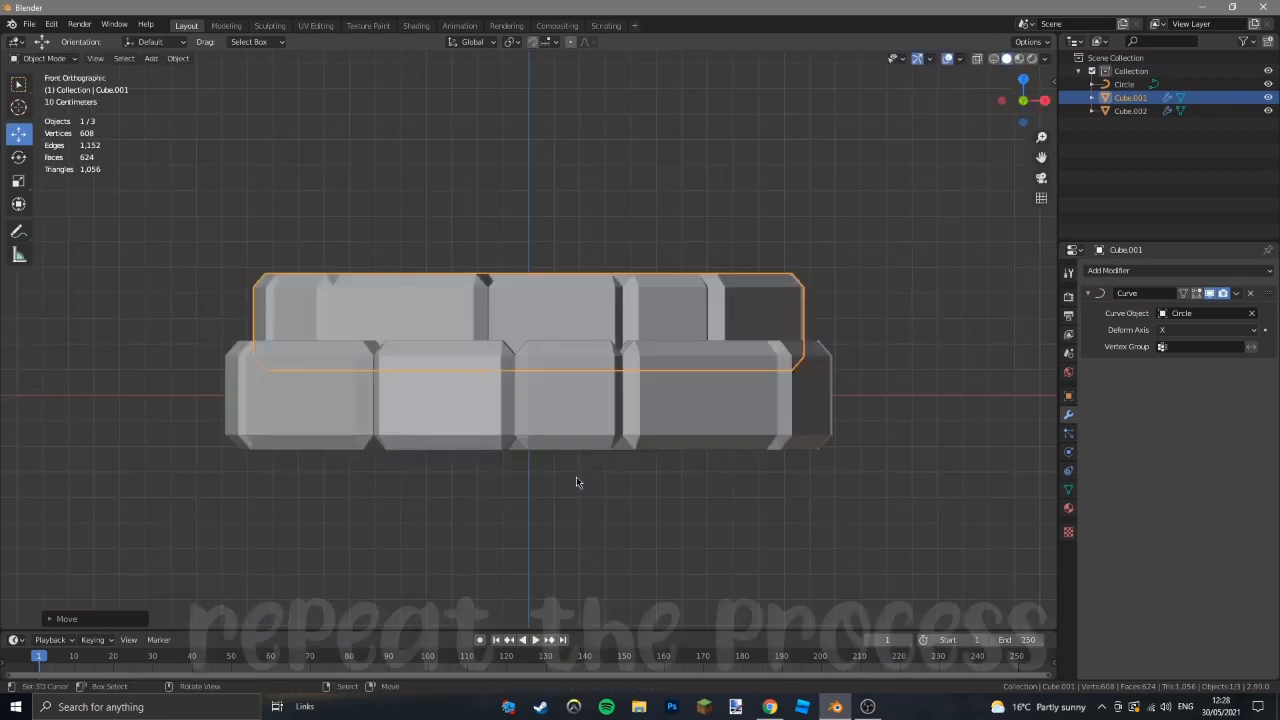
Duplicate the second ring upward along Z as a third layer and shift it along X to stagger its blocks.
{"action": "scroll", "coordinate": [720, 437], "scroll_direction": "down", "scroll_amount": 3}
{"action": "scroll", "coordinate": [720, 437], "scroll_direction": "up", "scroll_amount": 3}
{"action": "key", "text": "shift+d"}
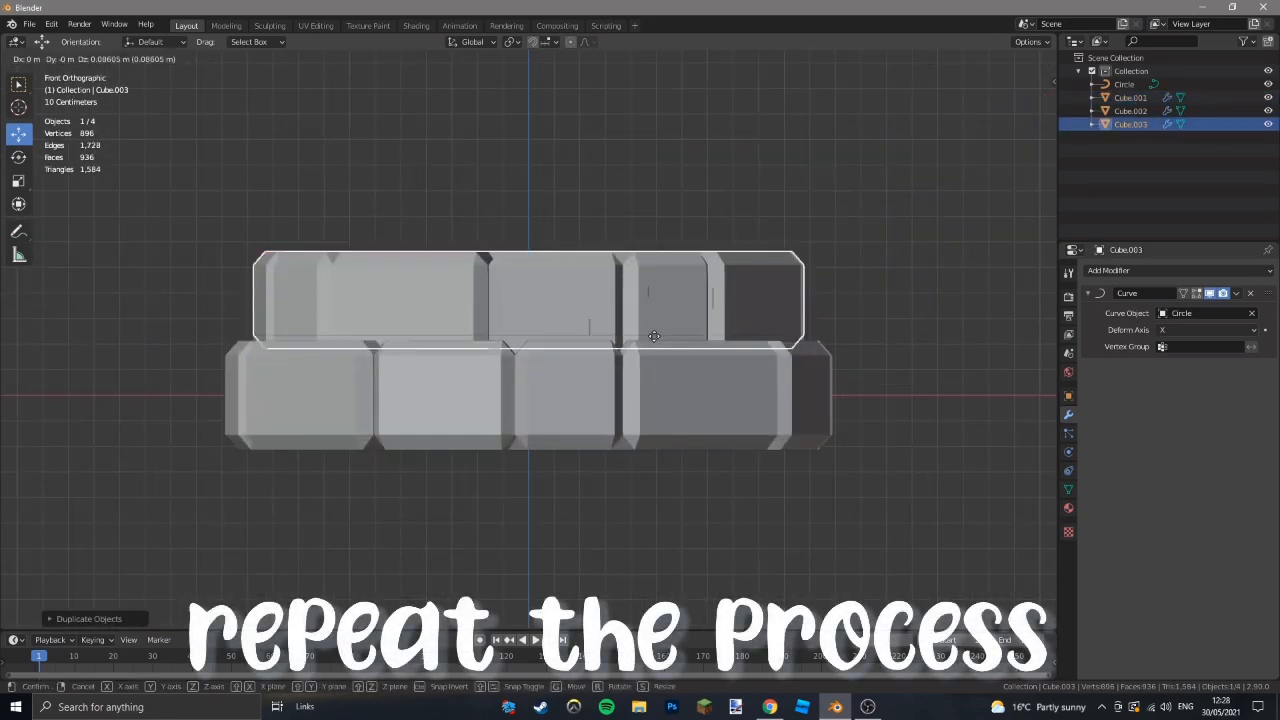
{"action": "key", "text": "z"}
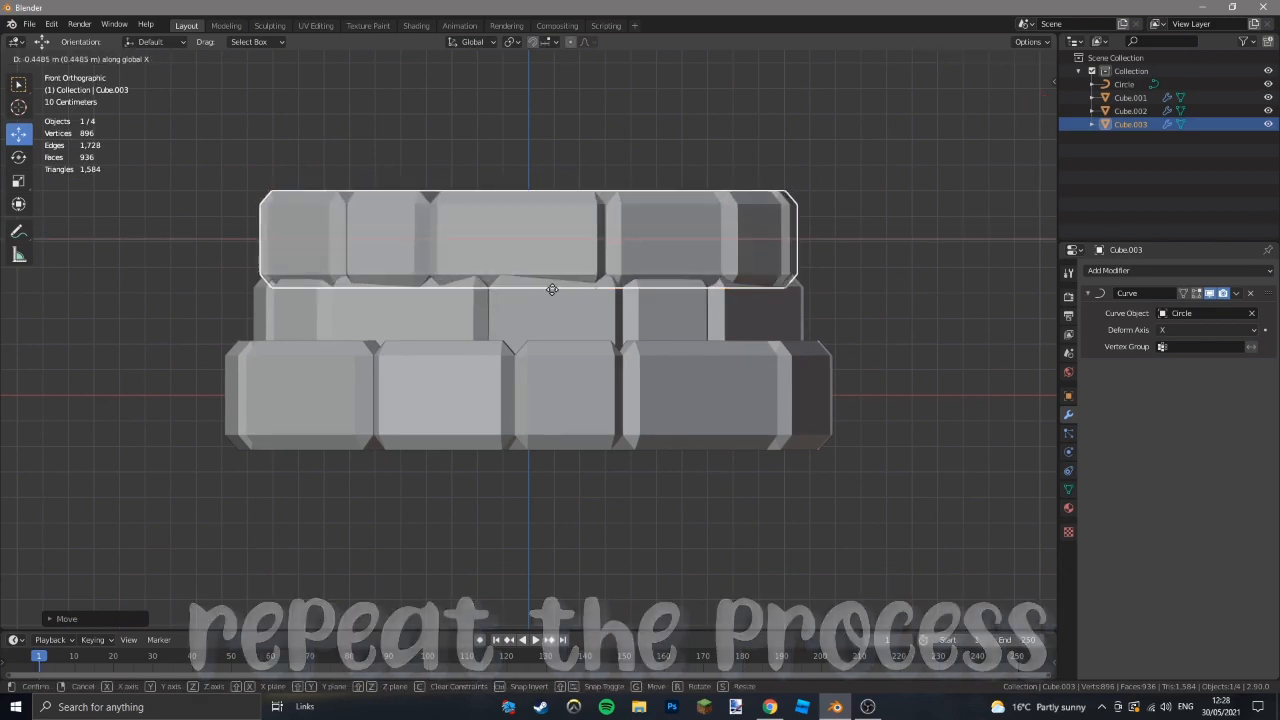
{"action": "left_click", "coordinate": [517, 290]}
Duplicate the third ring upward as a fourth layer and shift it about 0.8 m along X to stagger its blocks.
{"action": "scroll", "coordinate": [543, 297], "scroll_direction": "down", "scroll_amount": 5}
{"action": "scroll", "coordinate": [633, 354], "scroll_direction": "up", "scroll_amount": 4}
{"action": "key", "text": "shift+d"}
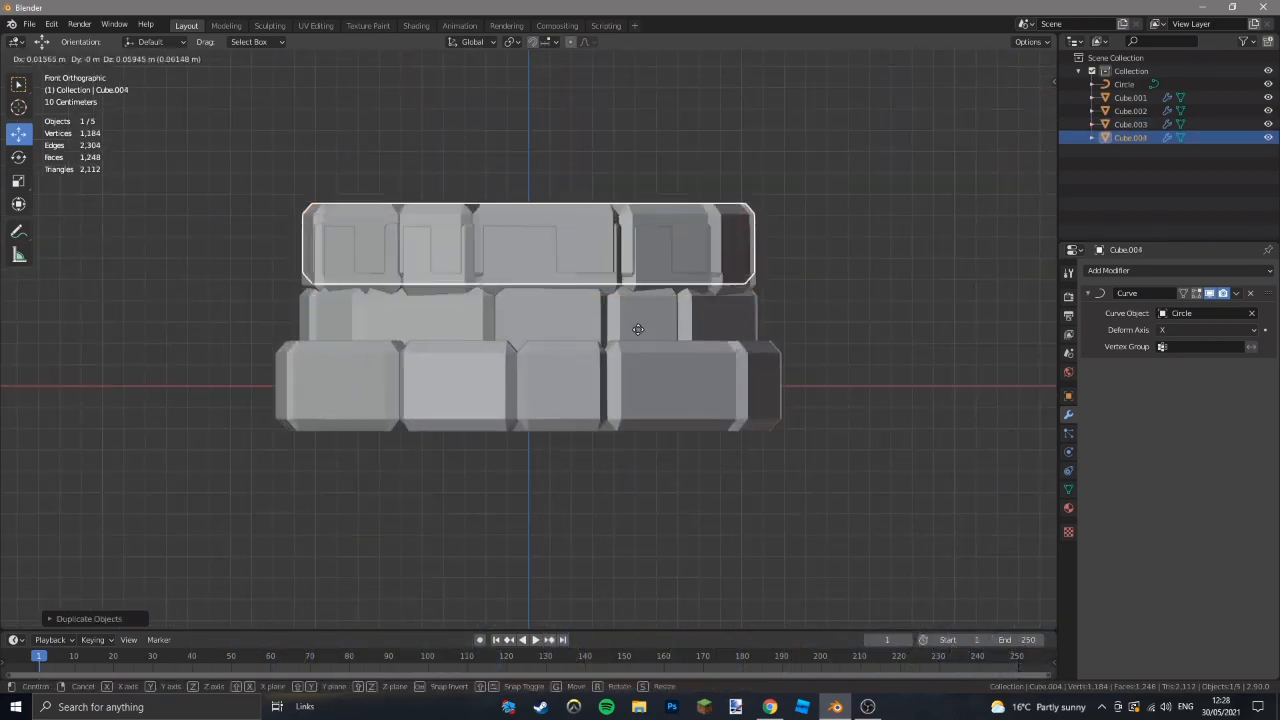
{"action": "key", "text": "x"}
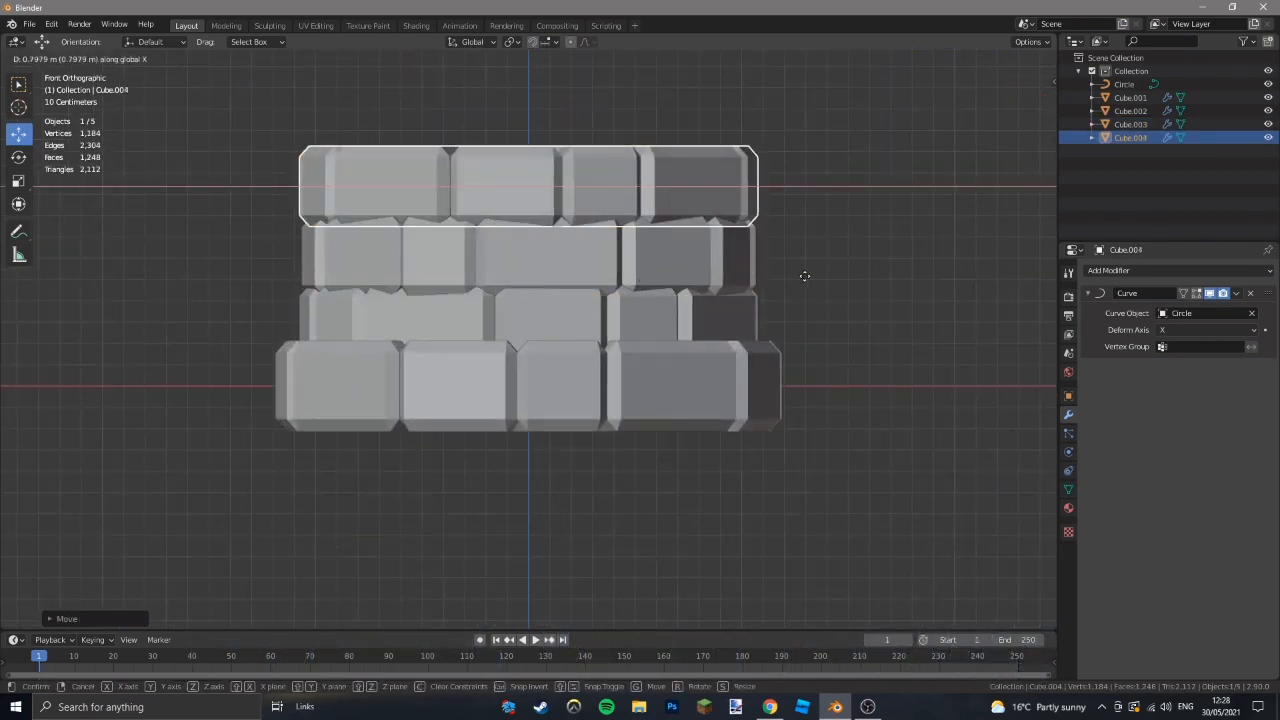
Duplicate the base ring and move the copy about 1.24 m up along Z as the wall's top layer.
{"action": "scroll", "coordinate": [844, 330], "scroll_direction": "down", "scroll_amount": 5}
{"action": "left_click", "coordinate": [609, 365]}
{"action": "scroll", "coordinate": [609, 365], "scroll_direction": "up", "scroll_amount": 4}
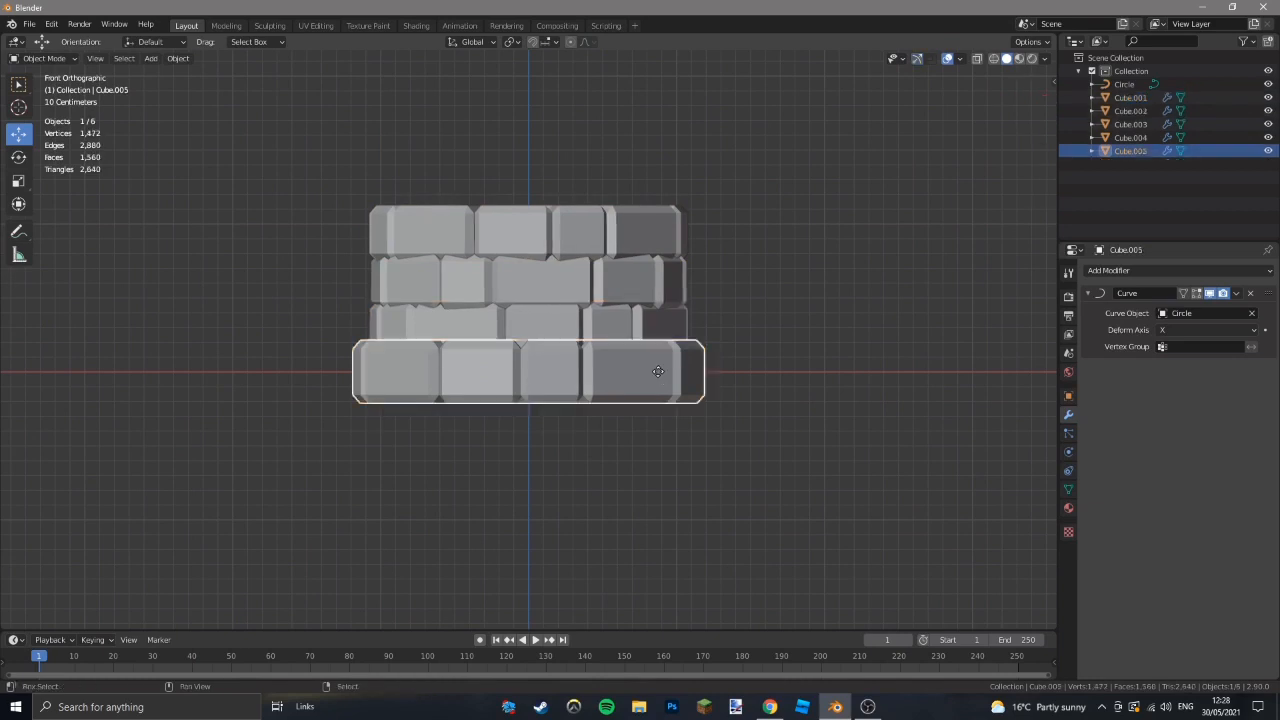
{"action": "key", "text": "z"}
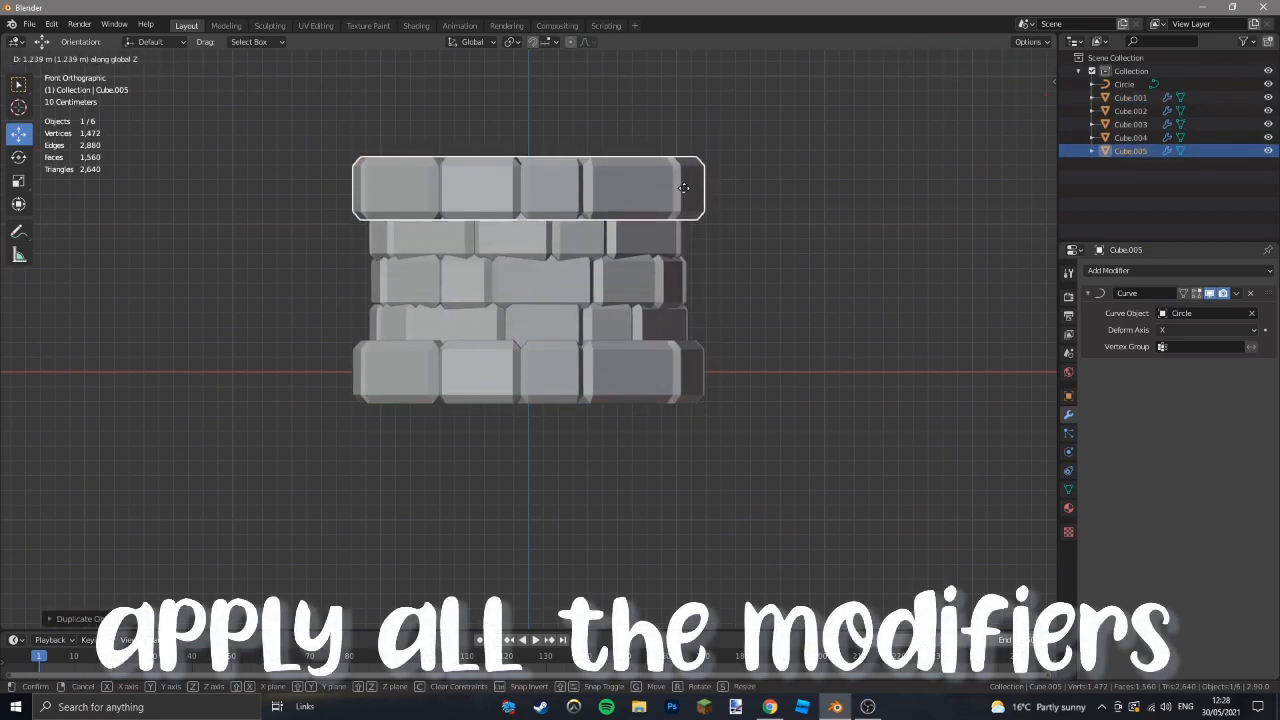
Apply the Curve modifier on every stone ring of the wall.
{"action": "left_click", "coordinate": [1237, 293]}
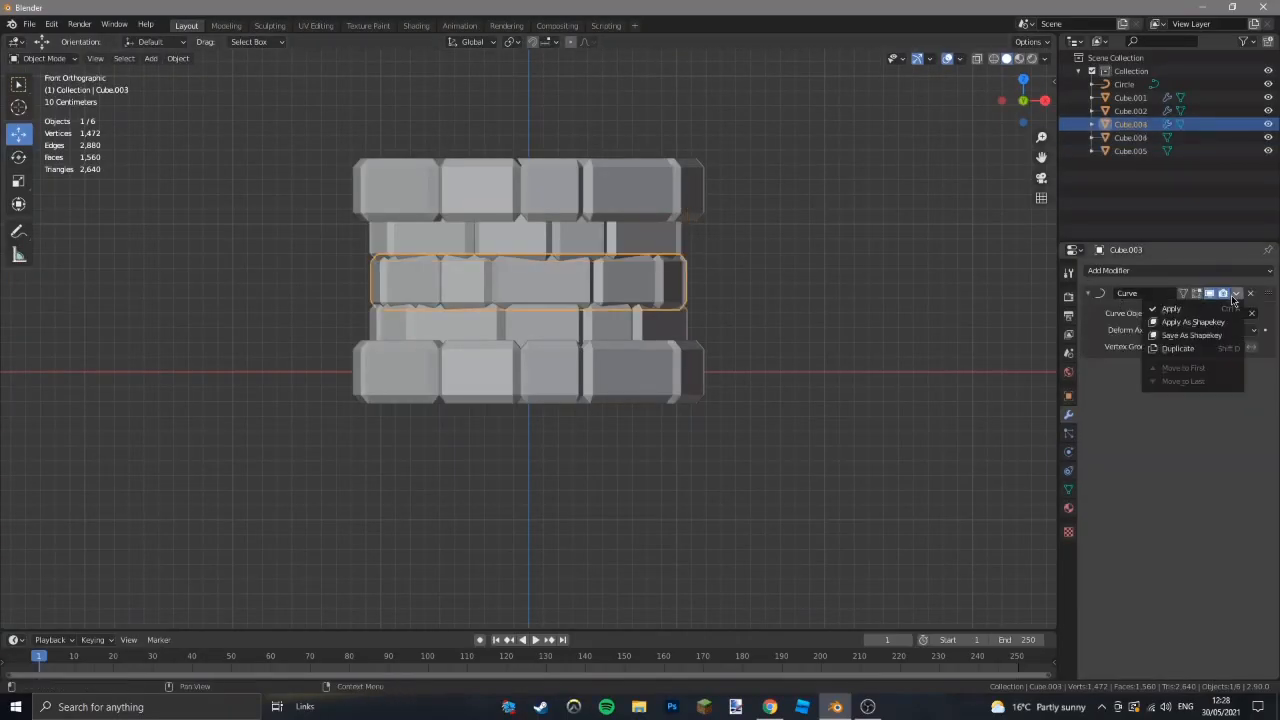
{"action": "left_click", "coordinate": [1190, 309]}
{"action": "left_click", "coordinate": [660, 326]}
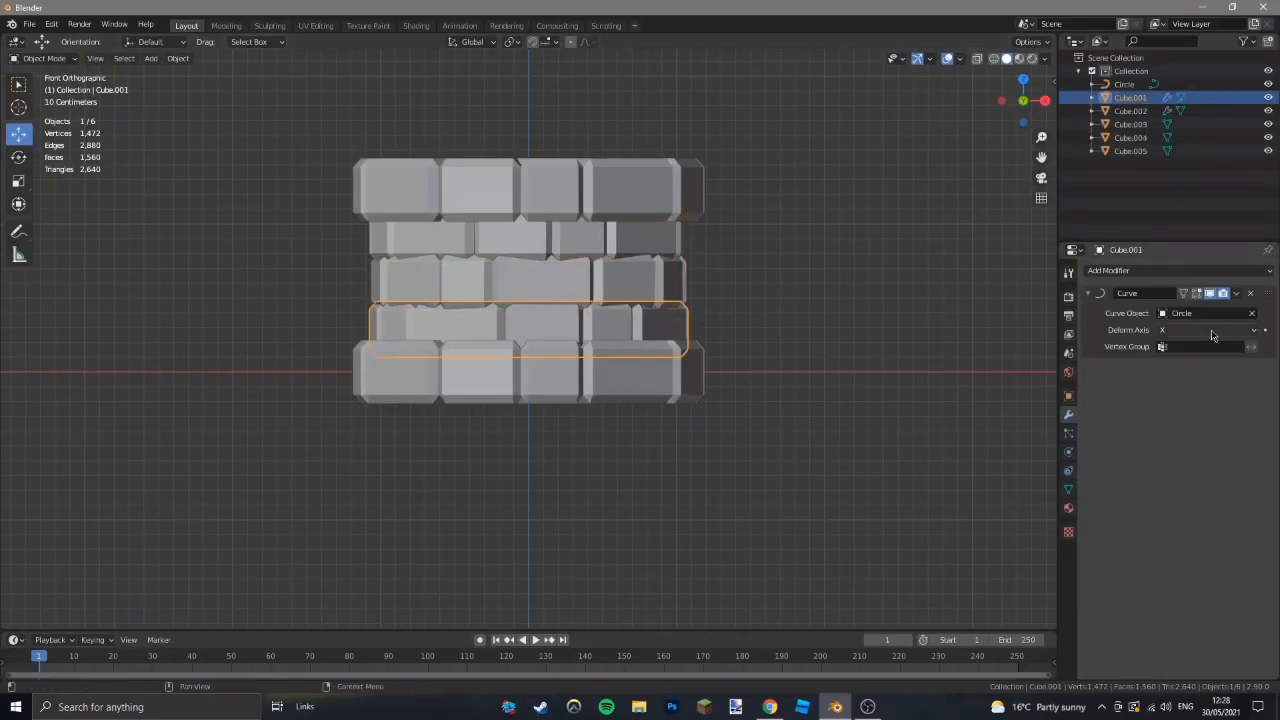
{"action": "left_click", "coordinate": [1237, 294]}
{"action": "left_click", "coordinate": [1190, 309]}
{"action": "left_click", "coordinate": [672, 366]}
{"action": "left_click", "coordinate": [1237, 294]}
{"action": "left_click", "coordinate": [1190, 309]}
Join all the stone rings into one object and bevel all of its edges.
{"action": "left_click", "coordinate": [575, 315], "text": "shift"}
{"action": "left_click", "coordinate": [576, 275], "text": "shift"}
{"action": "left_click", "coordinate": [577, 228], "text": "shift"}
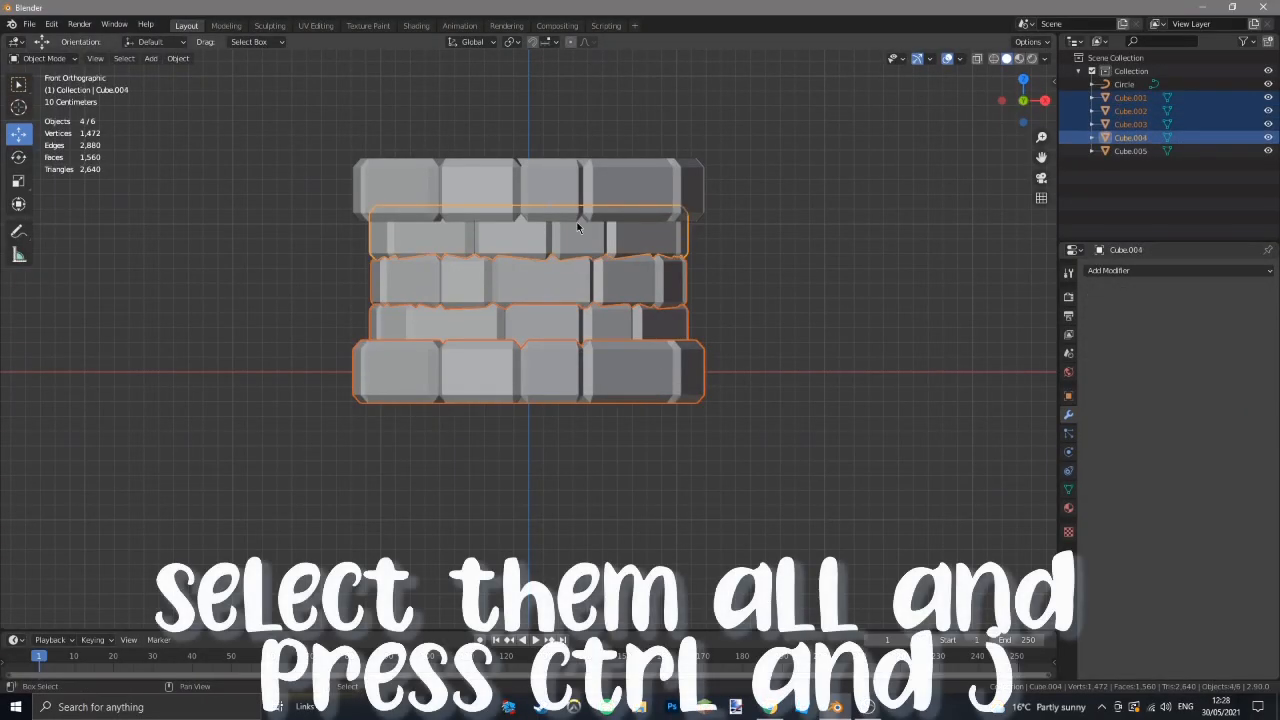
{"action": "key", "text": "ctrl+j"}
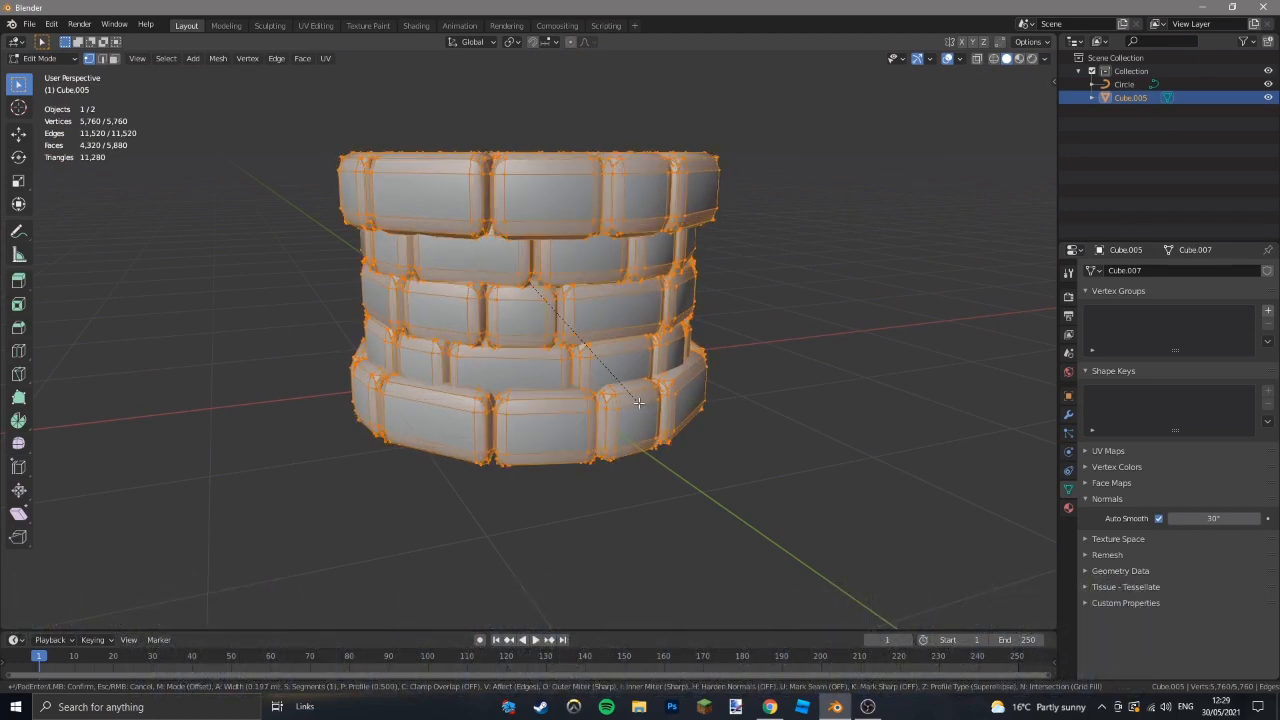
{"action": "left_click", "coordinate": [97, 619]}
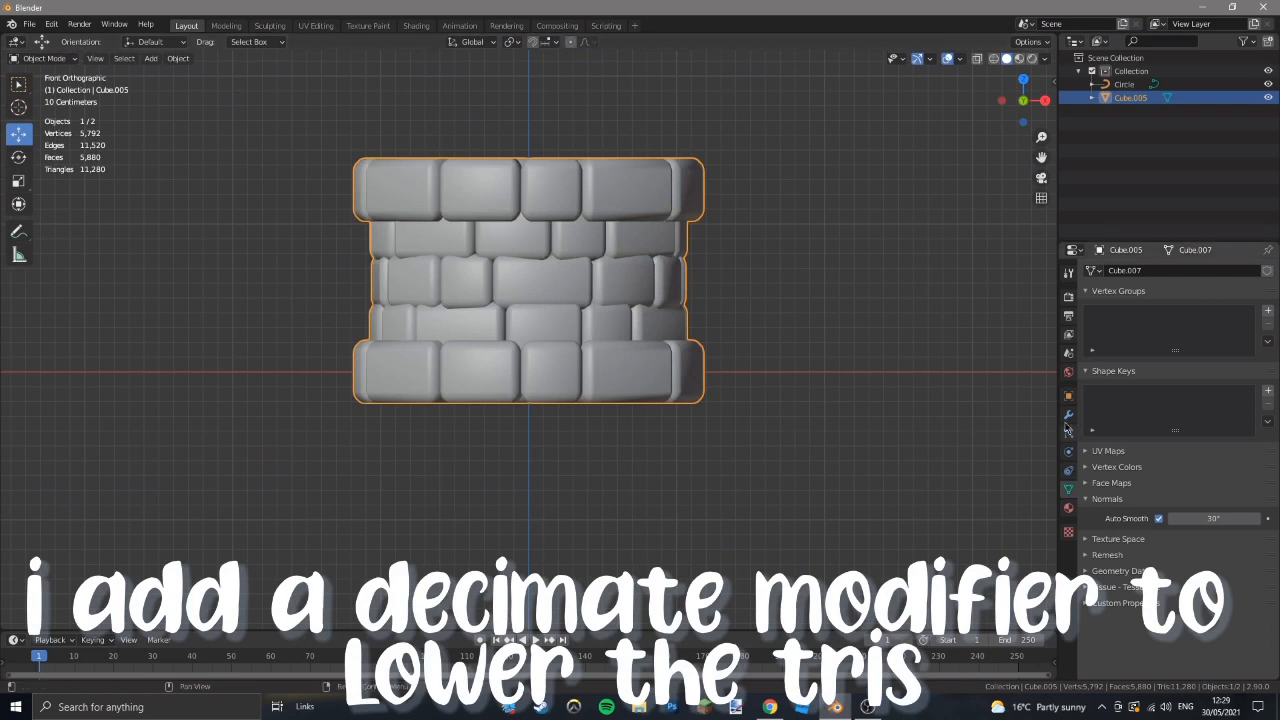
Add a Decimate modifier in Collapse mode with a ratio of about 0.18 to the joined wall and apply it.
{"action": "left_click", "coordinate": [1068, 414]}
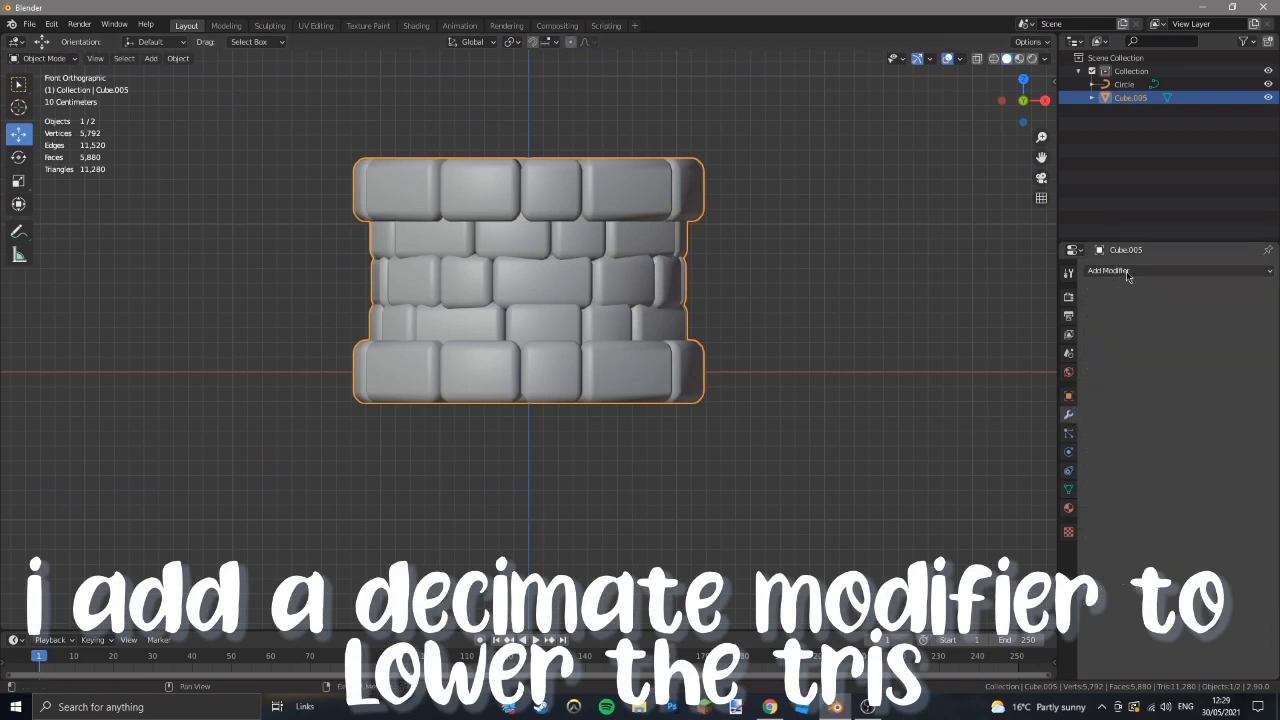
{"action": "left_click", "coordinate": [1180, 270]}
{"action": "left_click", "coordinate": [1020, 356]}
{"action": "left_click_drag", "start_coordinate": [1197, 329], "coordinate": [1168, 329]}
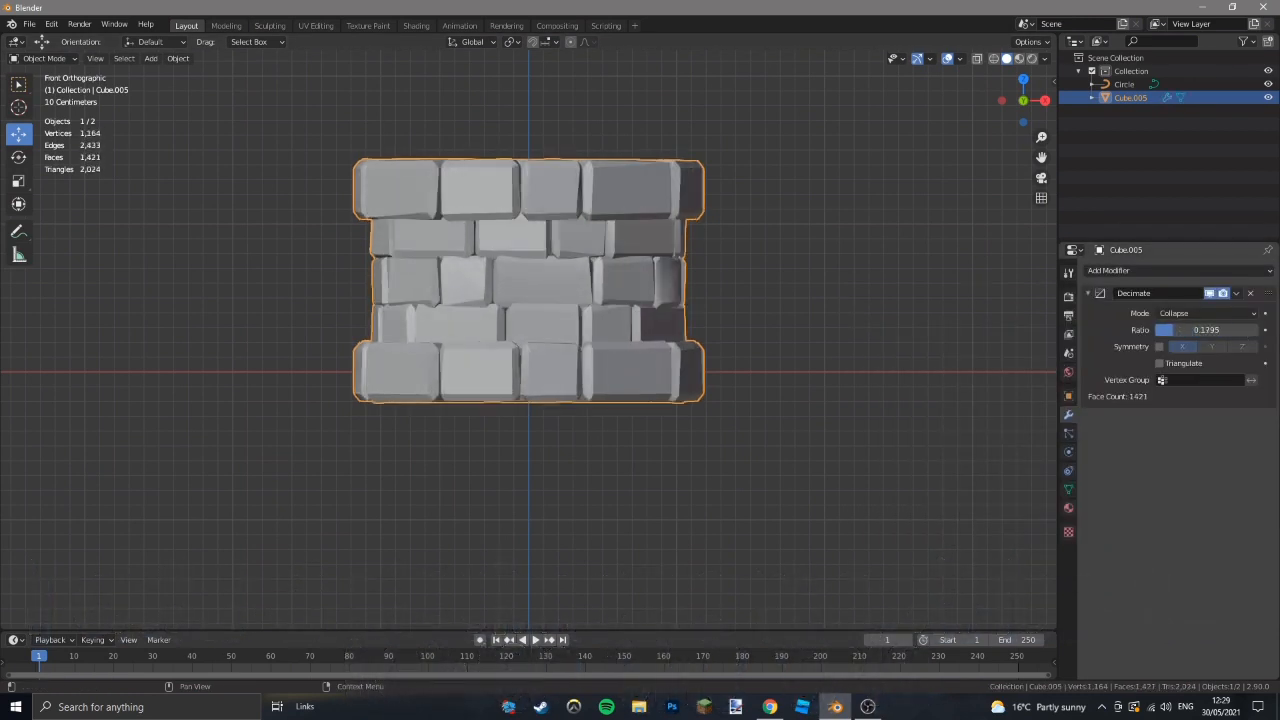
{"action": "left_click", "coordinate": [1235, 308]}
Add a cube at the world origin and scale it down to about 0.46 in X and Y only, forming a pole.
{"action": "middle_click_drag", "start_coordinate": [1046, 352], "coordinate": [692, 293]}
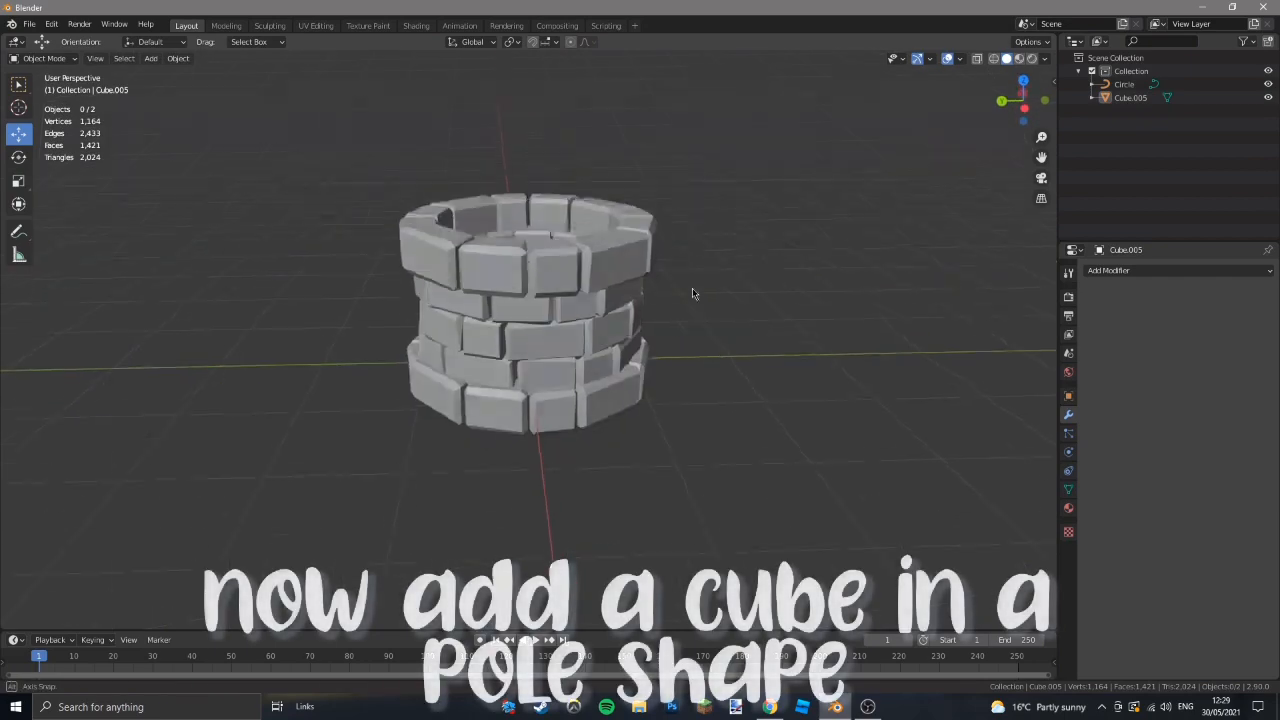
{"action": "key", "text": "shift+a"}
{"action": "mouse_move", "coordinate": [694, 288]}
{"action": "left_click", "coordinate": [730, 301]}
{"action": "key", "text": "alt+g"}
{"action": "scroll", "coordinate": [706, 370], "scroll_direction": "down", "scroll_amount": 5}
{"action": "key", "text": "s"}
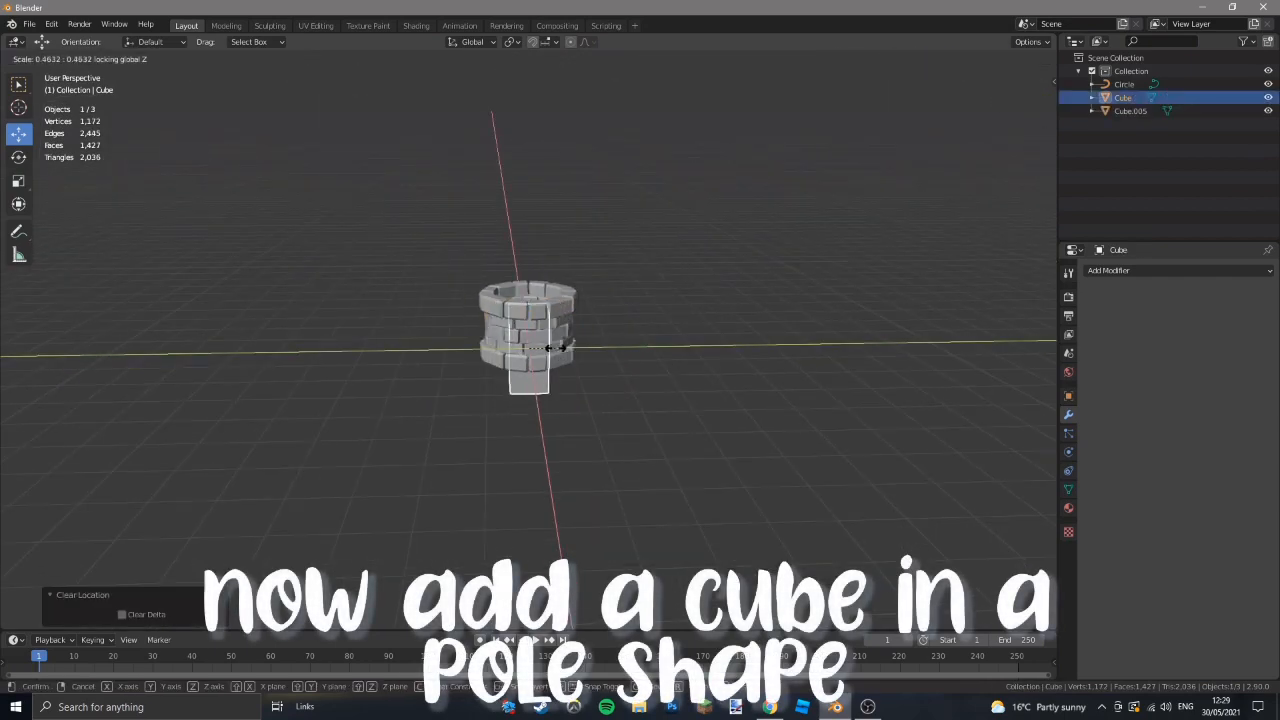
{"action": "left_click", "coordinate": [552, 348]}
Move the pole about 1.43 m along Y beside the wall and thin it by 0.62 in X and Y.
{"action": "scroll", "coordinate": [556, 348], "scroll_direction": "up", "scroll_amount": 4}
{"action": "key", "text": "g"}
{"action": "key", "text": "y"}
{"action": "left_click", "coordinate": [844, 357]}
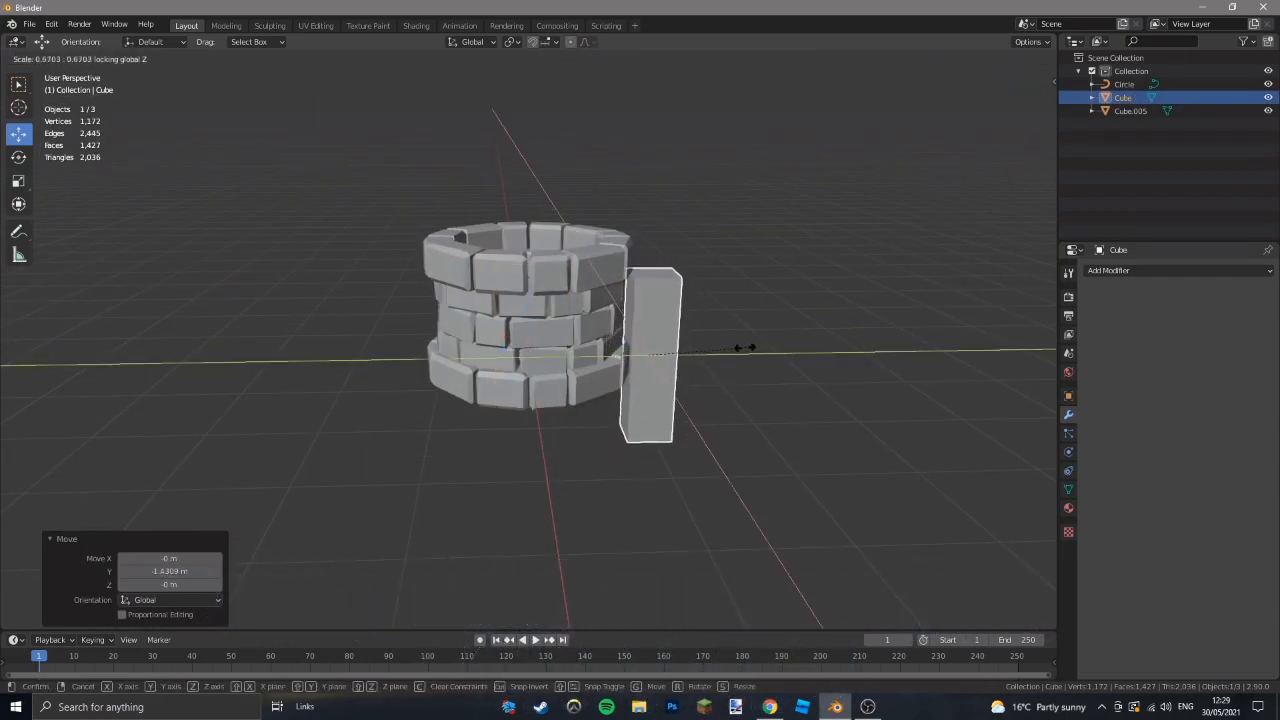
{"action": "key", "text": "KP_1"}
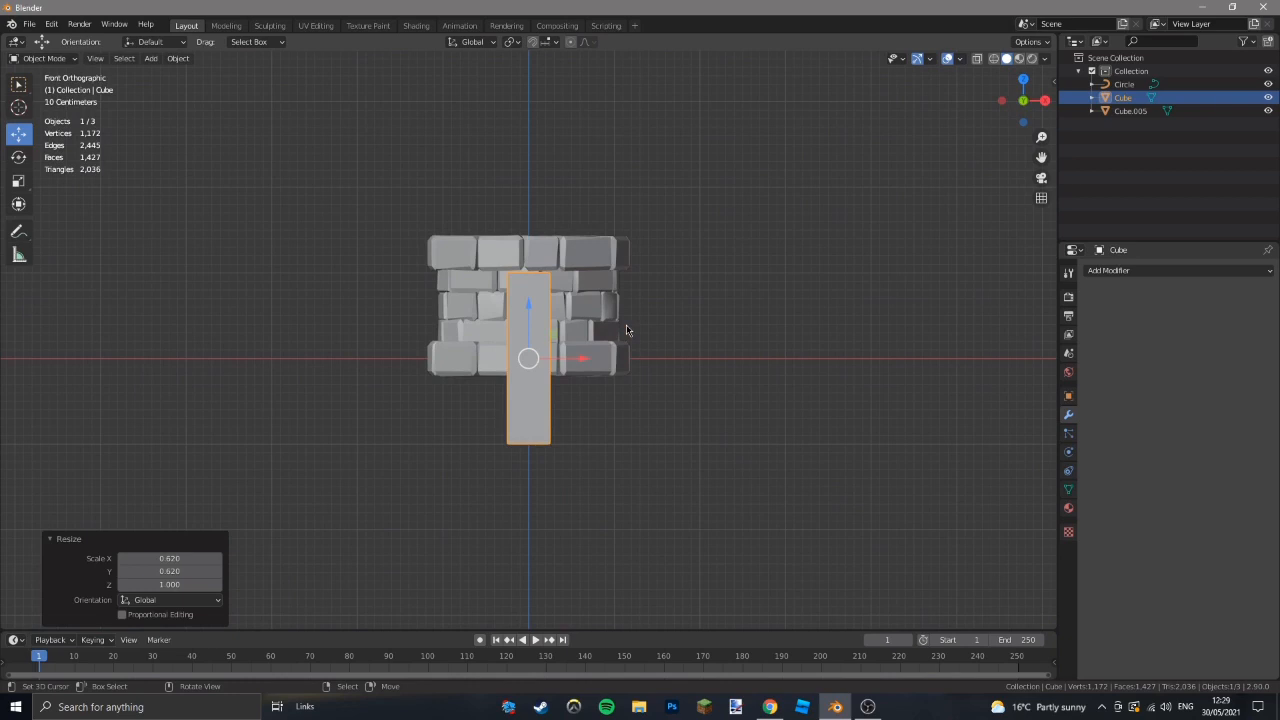
Clear the pole's location and move it about 1.12 m along X to the outer side of the wall.
{"action": "scroll", "coordinate": [476, 342], "scroll_direction": "up", "scroll_amount": 3}
{"action": "left_click_drag", "start_coordinate": [566, 377], "coordinate": [797, 363]}
{"action": "middle_click_drag", "start_coordinate": [797, 363], "coordinate": [704, 433]}
{"action": "scroll", "coordinate": [640, 425], "scroll_direction": "down", "scroll_amount": 4}
{"action": "key", "text": "alt+g"}
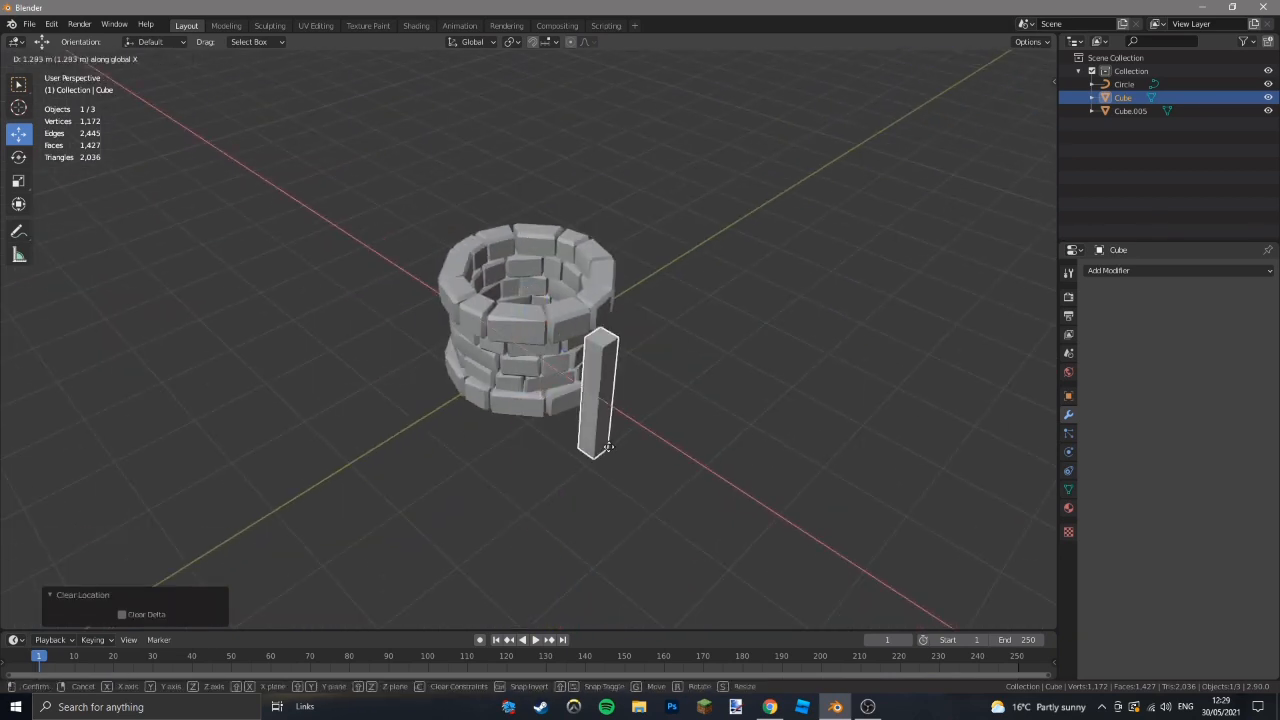
{"action": "left_click", "coordinate": [606, 445]}
Raise the pole along Z until its lower end is level with the base of the wall.
{"action": "key", "text": "KP_1"}
{"action": "scroll", "coordinate": [691, 375], "scroll_direction": "up", "scroll_amount": 3}
{"action": "key", "text": "g"}
{"action": "key", "text": "z"}
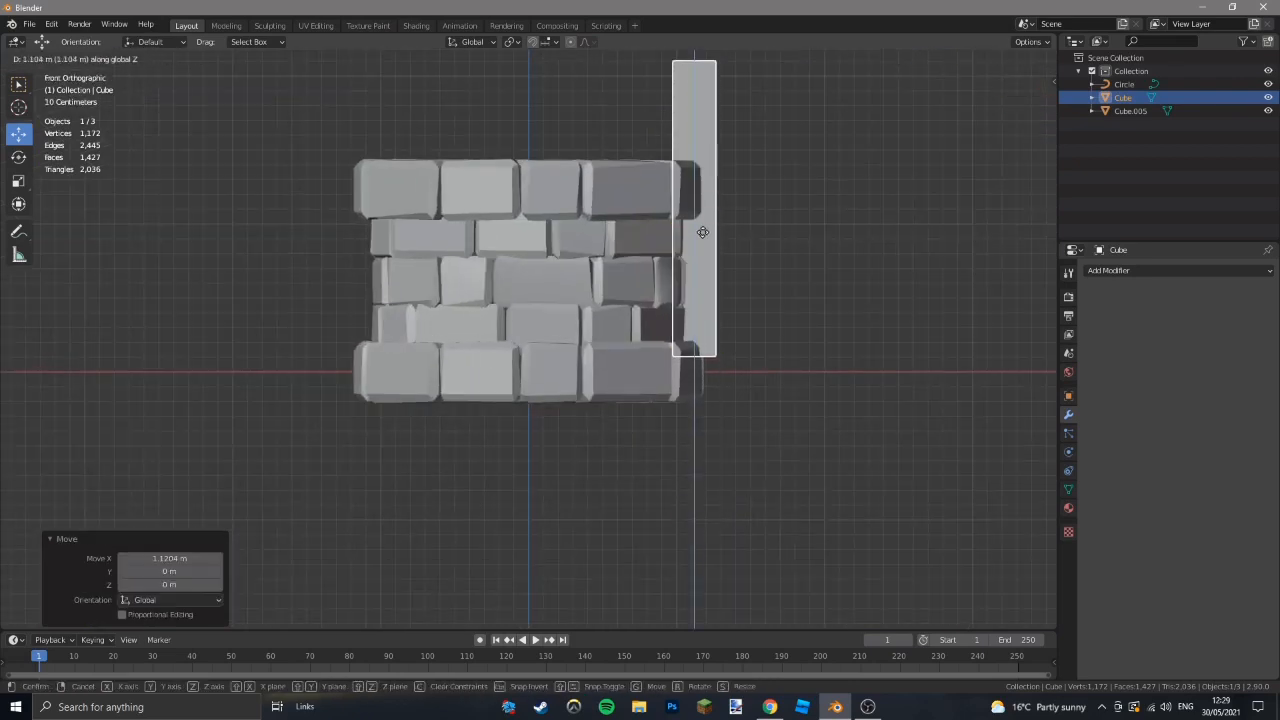
Lengthen the pole in Edit Mode by moving its upper end vertices up, well above the wall.
{"action": "scroll", "coordinate": [701, 258], "scroll_direction": "down", "scroll_amount": 4}
{"action": "key", "text": "Tab"}
{"action": "key", "text": "shift+z"}
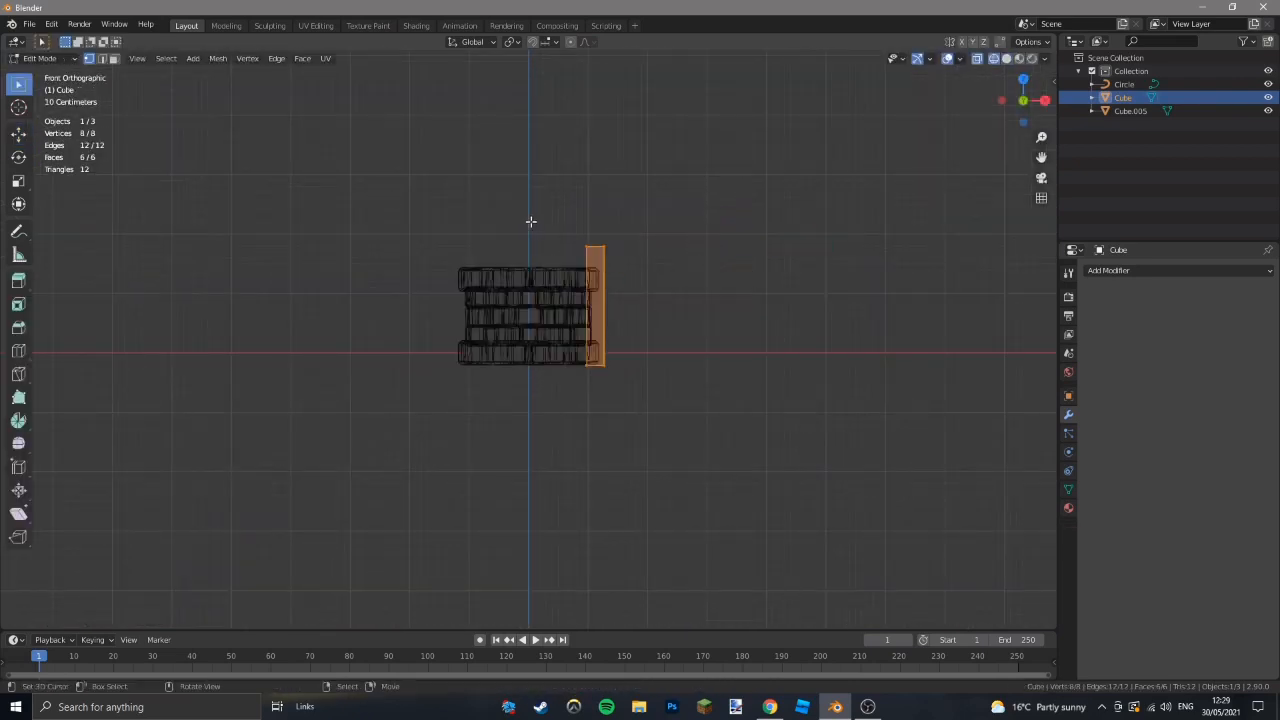
{"action": "key", "text": "g"}
{"action": "left_click", "coordinate": [644, 188]}
{"action": "key", "text": "shift+z"}
{"action": "key", "text": "Tab"}
{"action": "scroll", "coordinate": [727, 437], "scroll_direction": "up", "scroll_amount": 3}
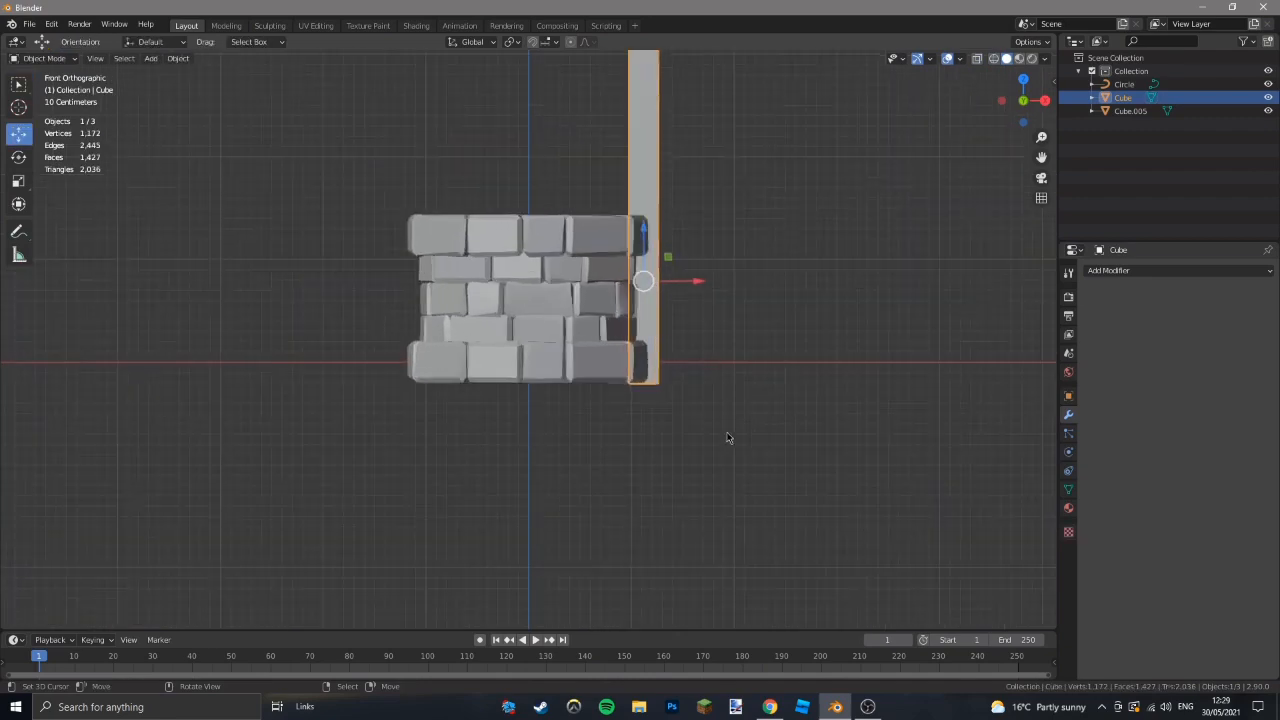
Add a Mirror modifier to the pole on the X axis, with Circle as the mirror object.
{"action": "scroll", "coordinate": [745, 429], "scroll_direction": "down", "scroll_amount": 4}
{"action": "left_click", "coordinate": [583, 300]}
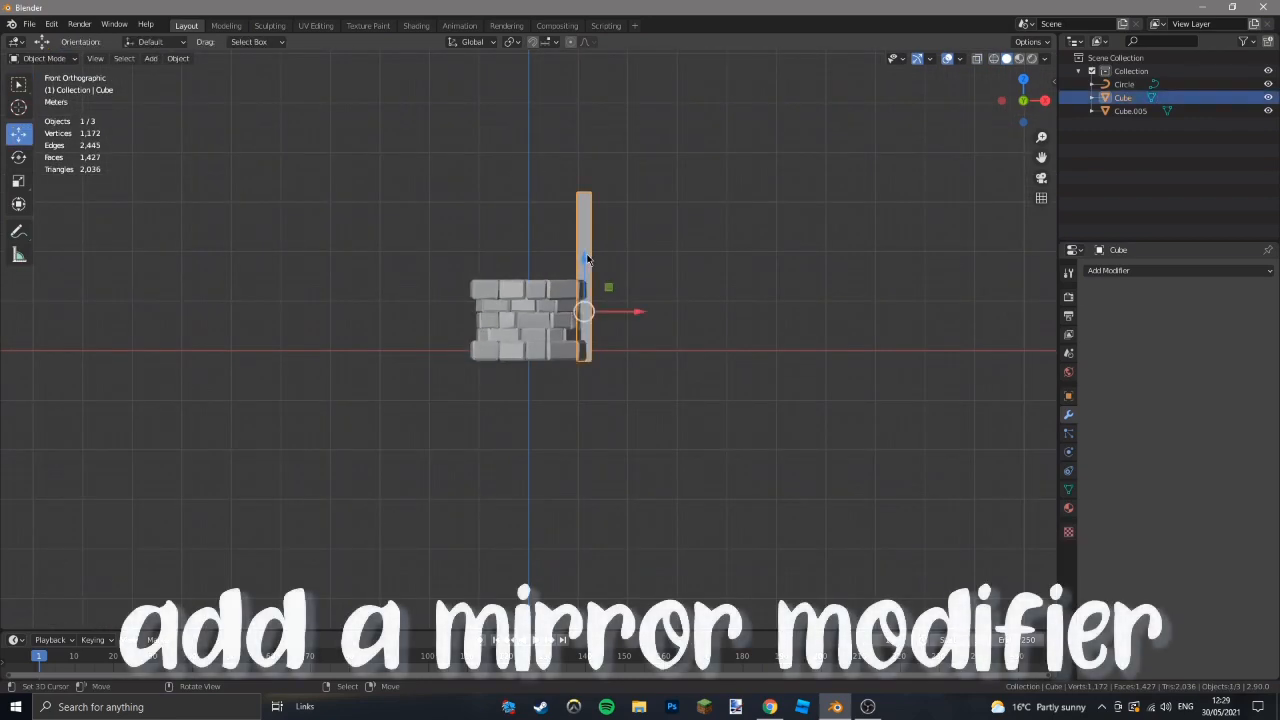
{"action": "scroll", "coordinate": [583, 300], "scroll_direction": "up", "scroll_amount": 2}
{"action": "left_click", "coordinate": [1149, 276]}
{"action": "left_click", "coordinate": [1038, 398]}
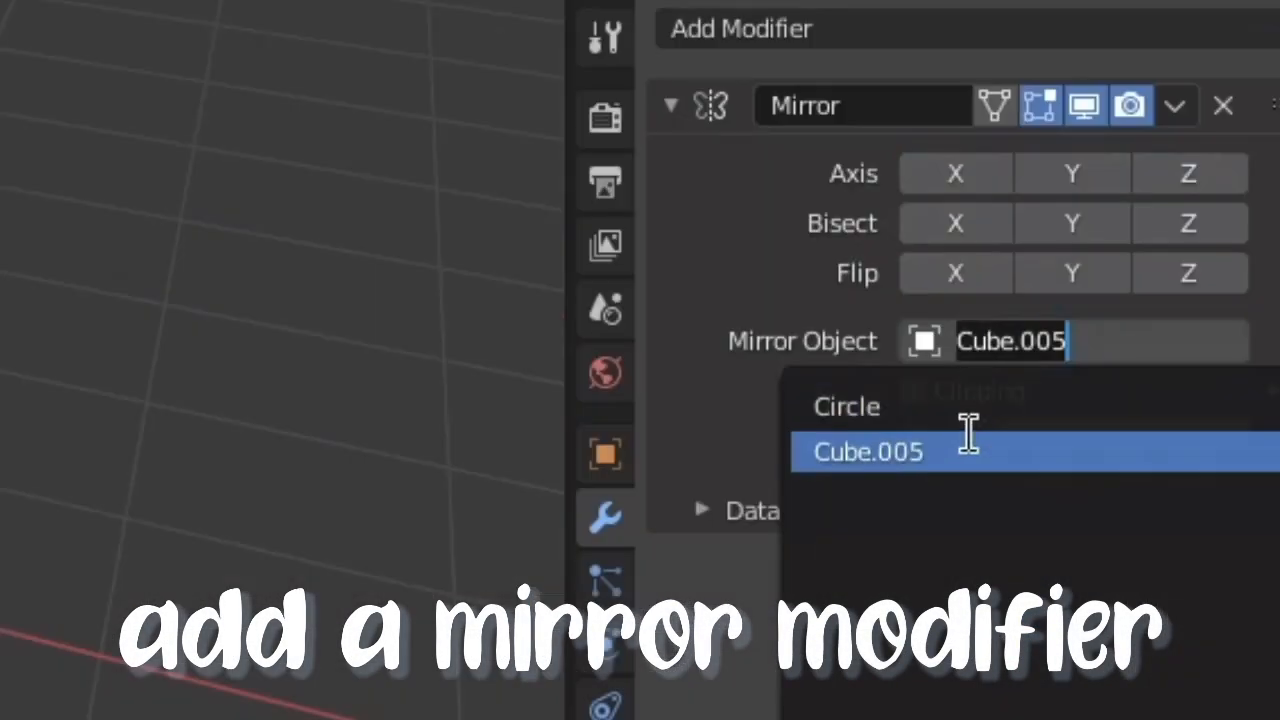
{"action": "left_click", "coordinate": [960, 406]}
{"action": "left_click", "coordinate": [975, 186]}
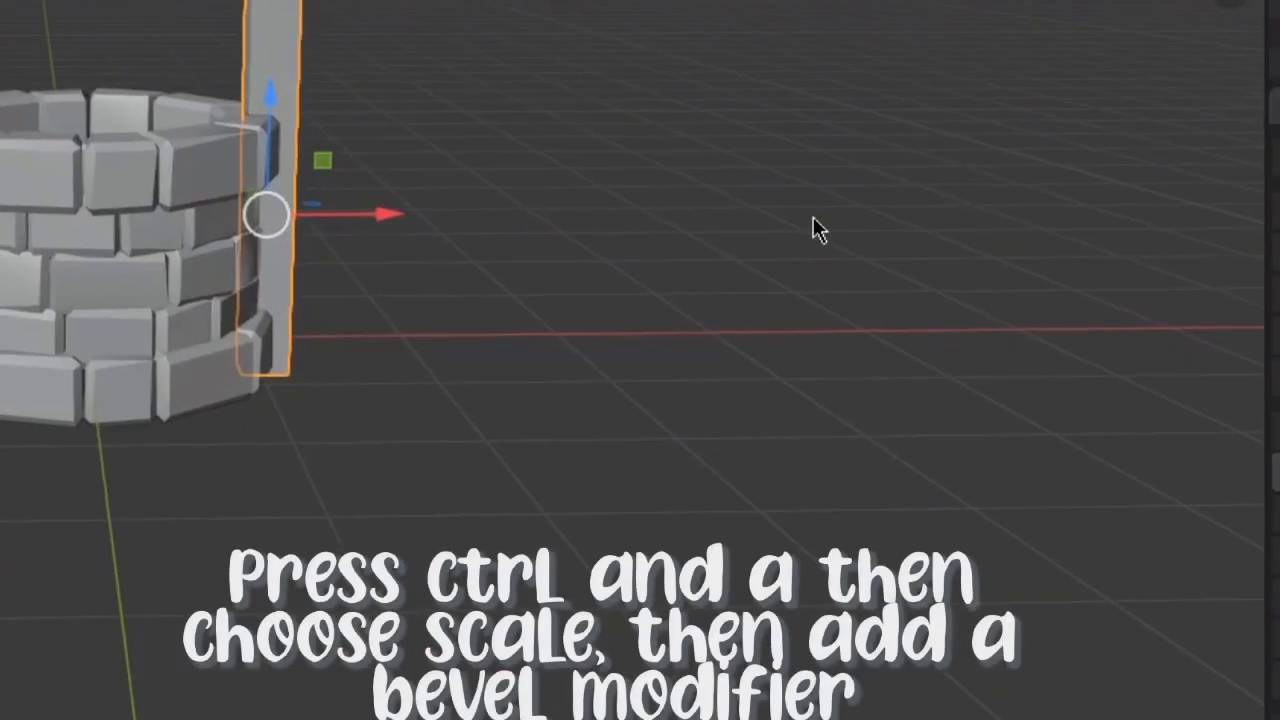
Apply the pole's scale and add a Bevel modifier with an amount of 0.09 m and 2 segments.
{"action": "key", "text": "ctrl+a"}
{"action": "left_click", "coordinate": [868, 242]}
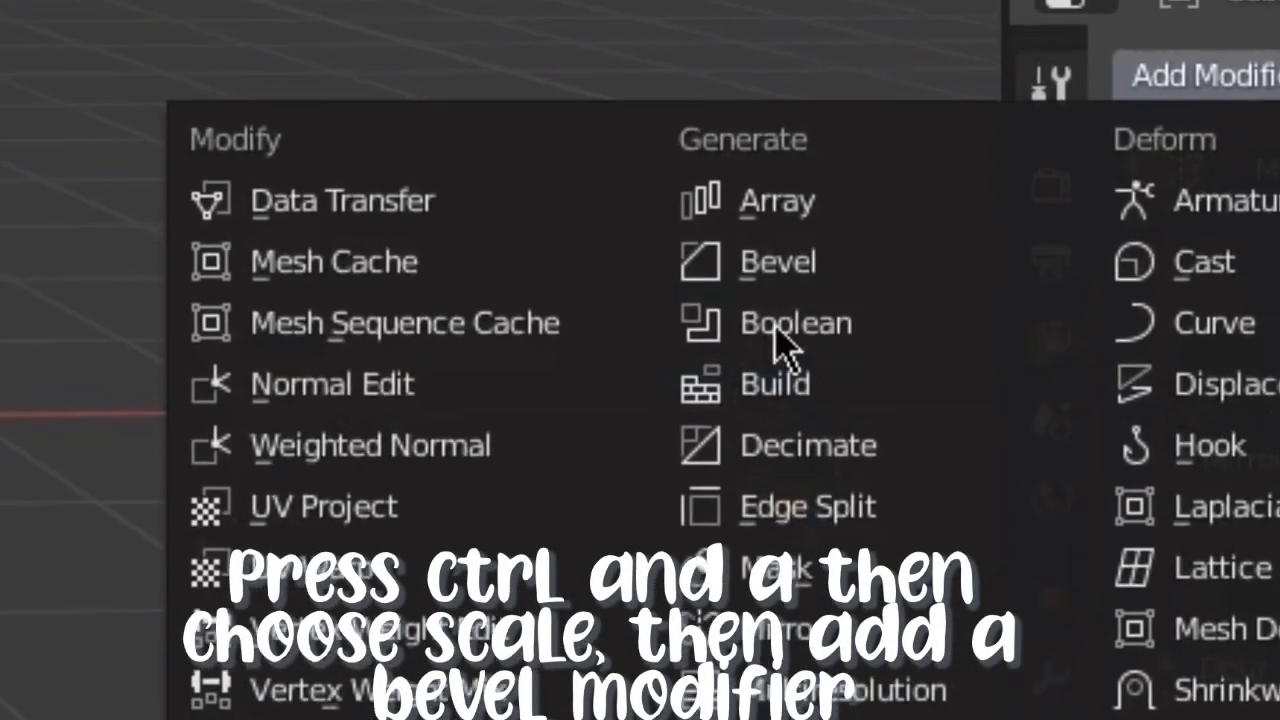
{"action": "left_click", "coordinate": [857, 263]}
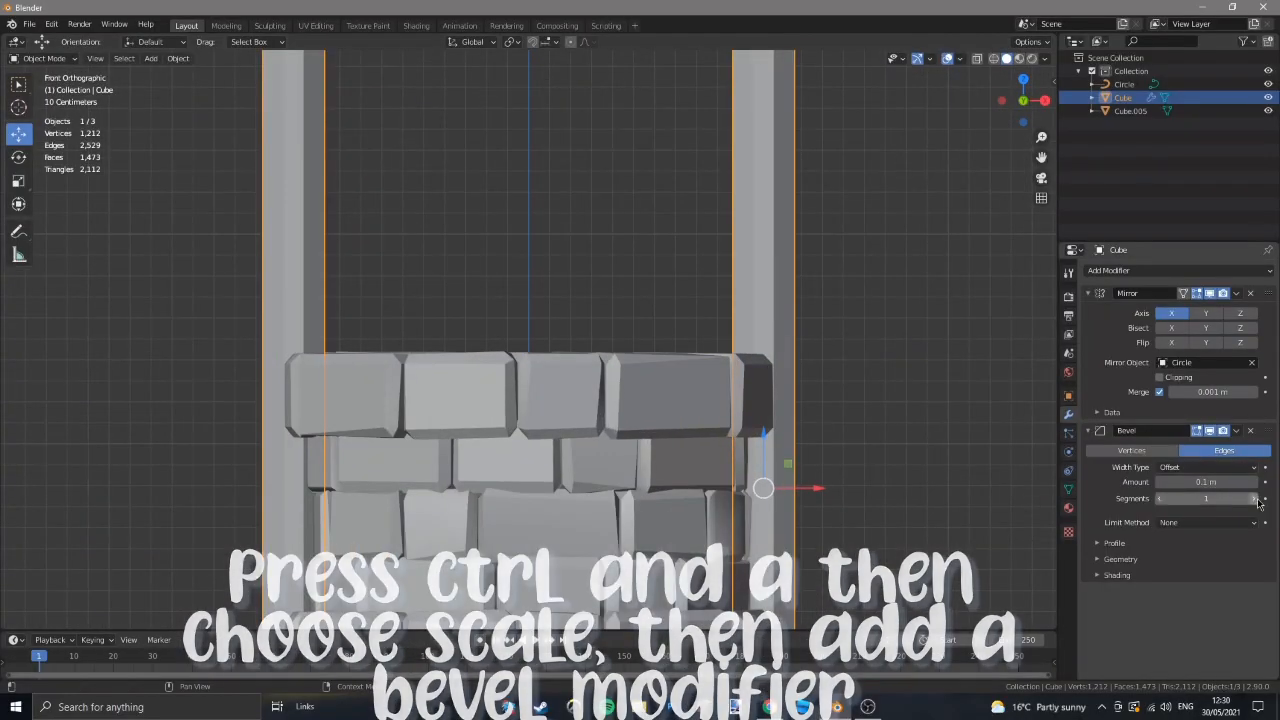
{"action": "scroll", "coordinate": [912, 394], "scroll_direction": "down", "scroll_amount": 4}
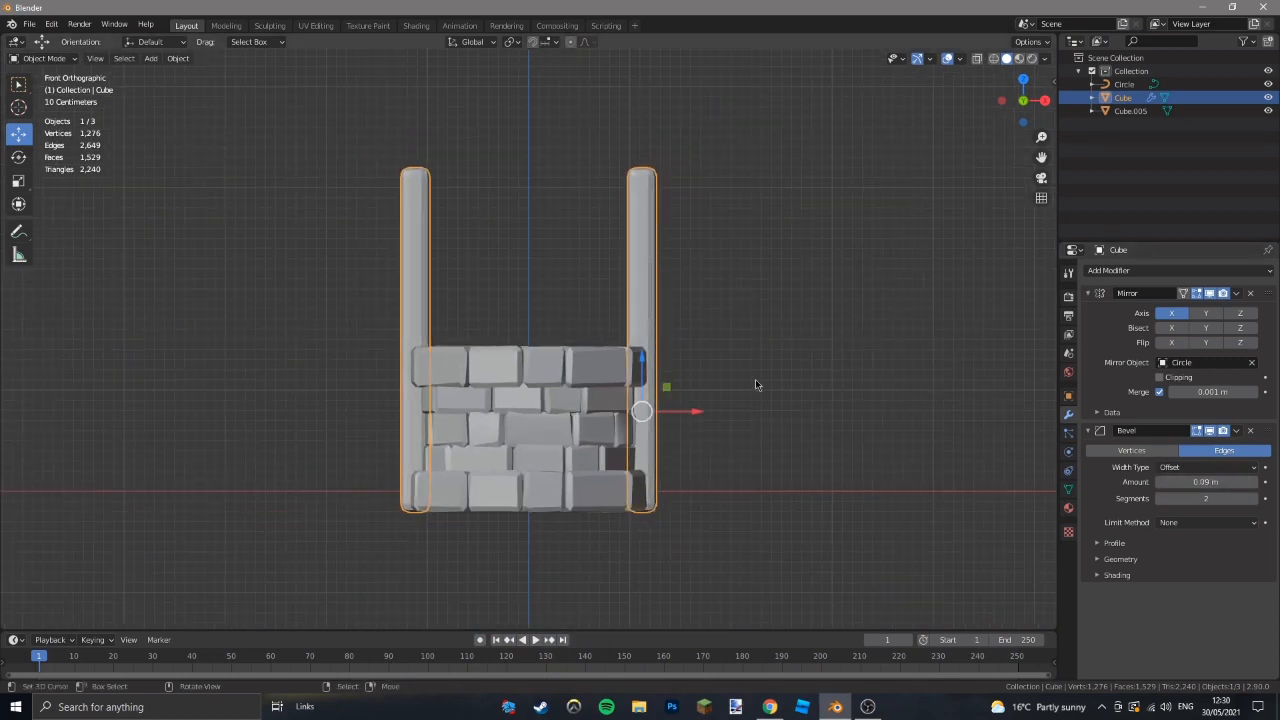
Duplicate the pole's geometry in Edit Mode and rotate the copy into a diagonal beam in the right side view.
{"action": "middle_click_drag", "start_coordinate": [782, 418], "coordinate": [665, 413]}
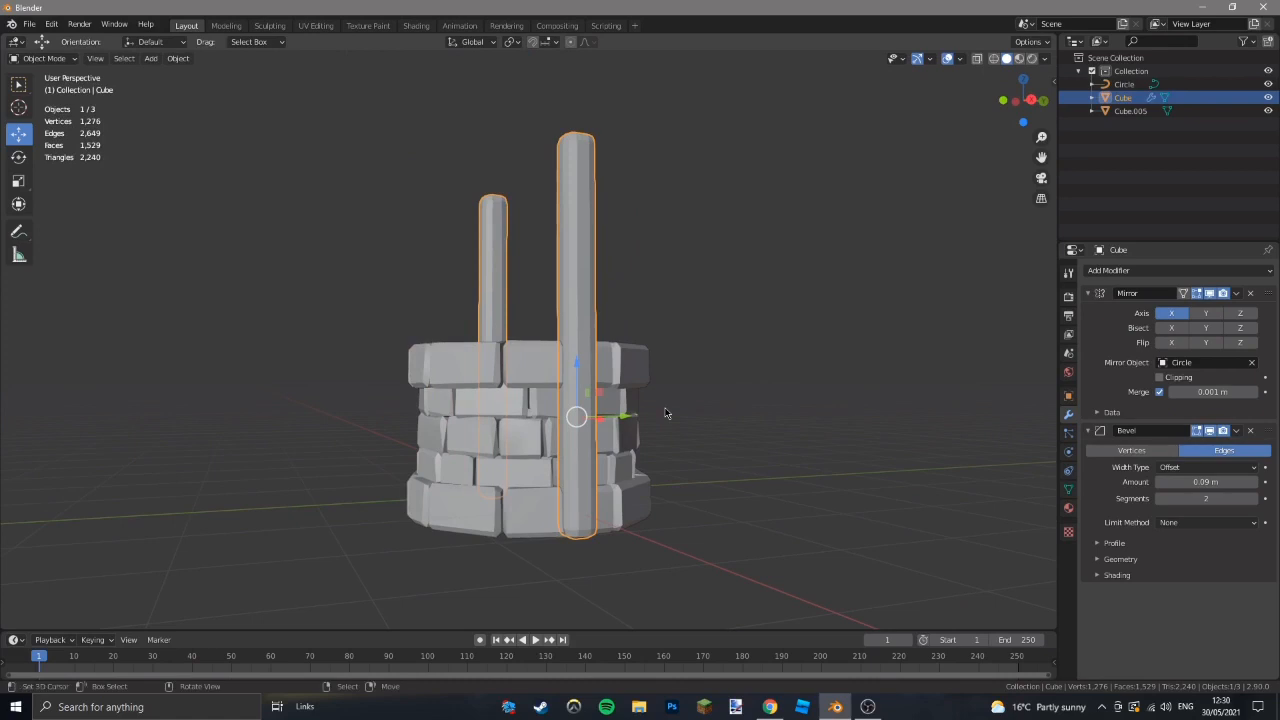
{"action": "key", "text": "KP_3"}
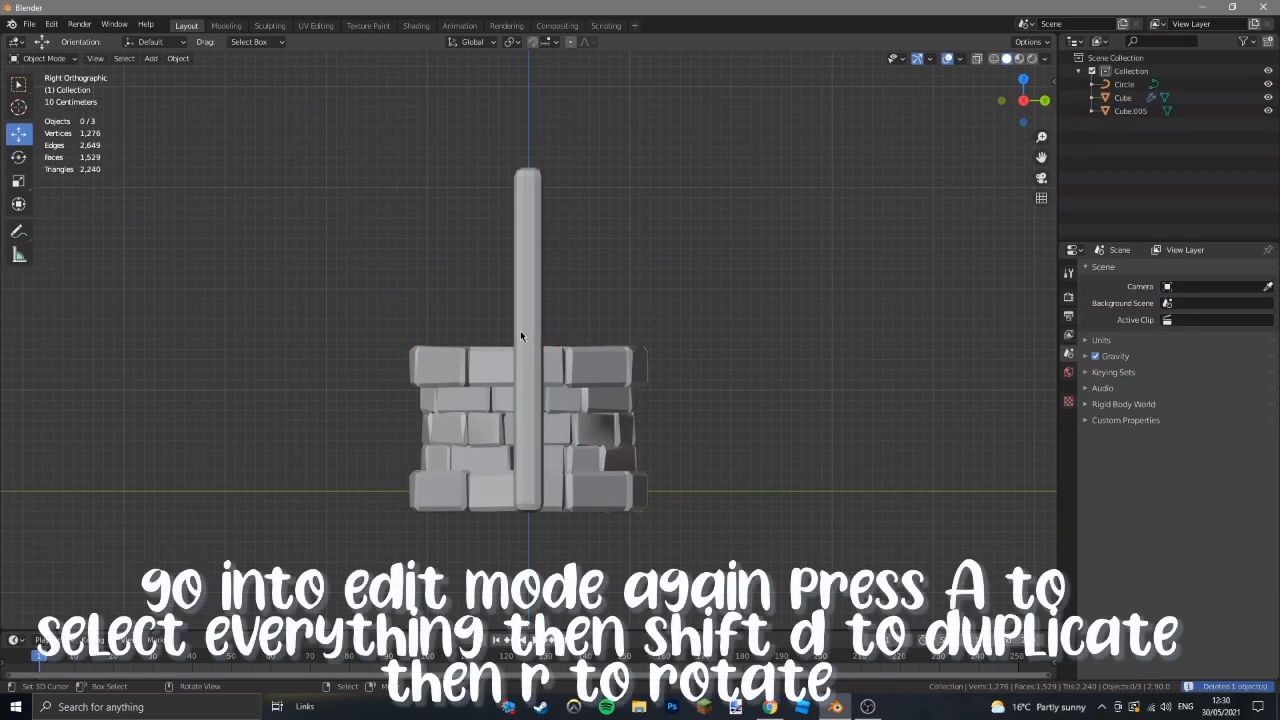
{"action": "key", "text": "Tab"}
{"action": "key", "text": "shift+d"}
{"action": "key", "text": "r"}
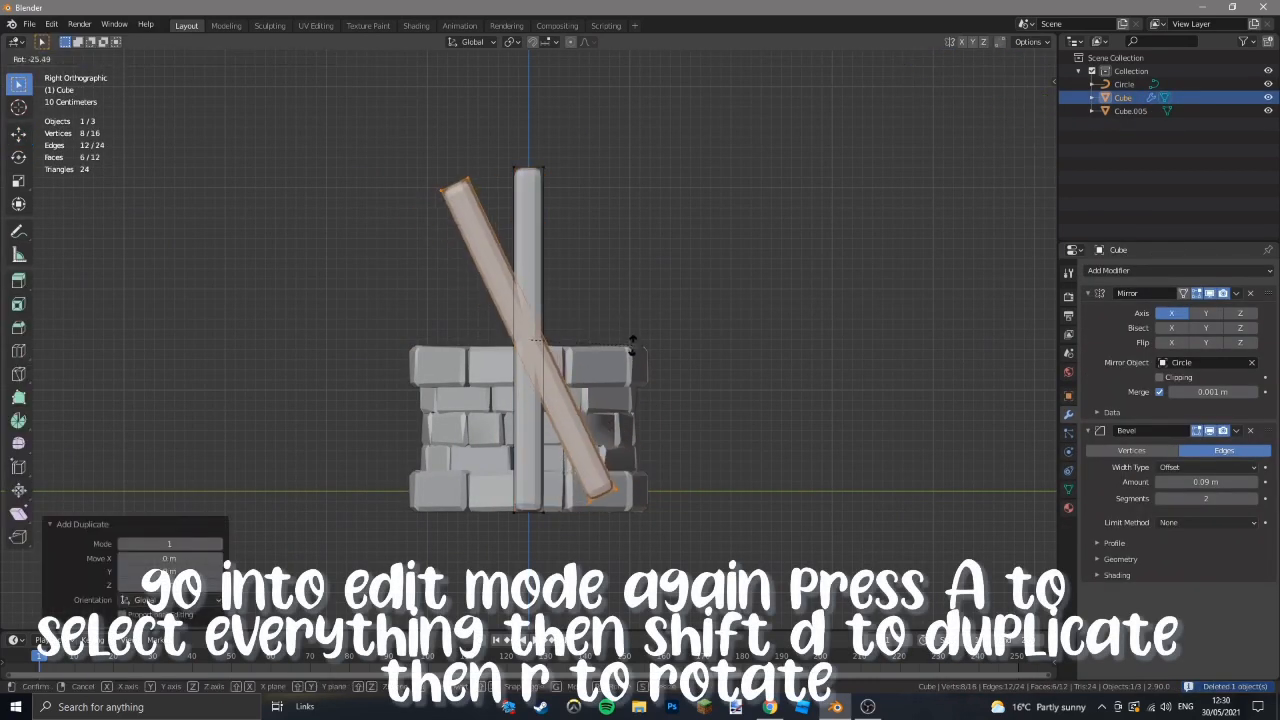
{"action": "left_click", "coordinate": [642, 338]}
{"action": "left_click", "coordinate": [660, 464]}
{"action": "key", "text": "alt+a"}
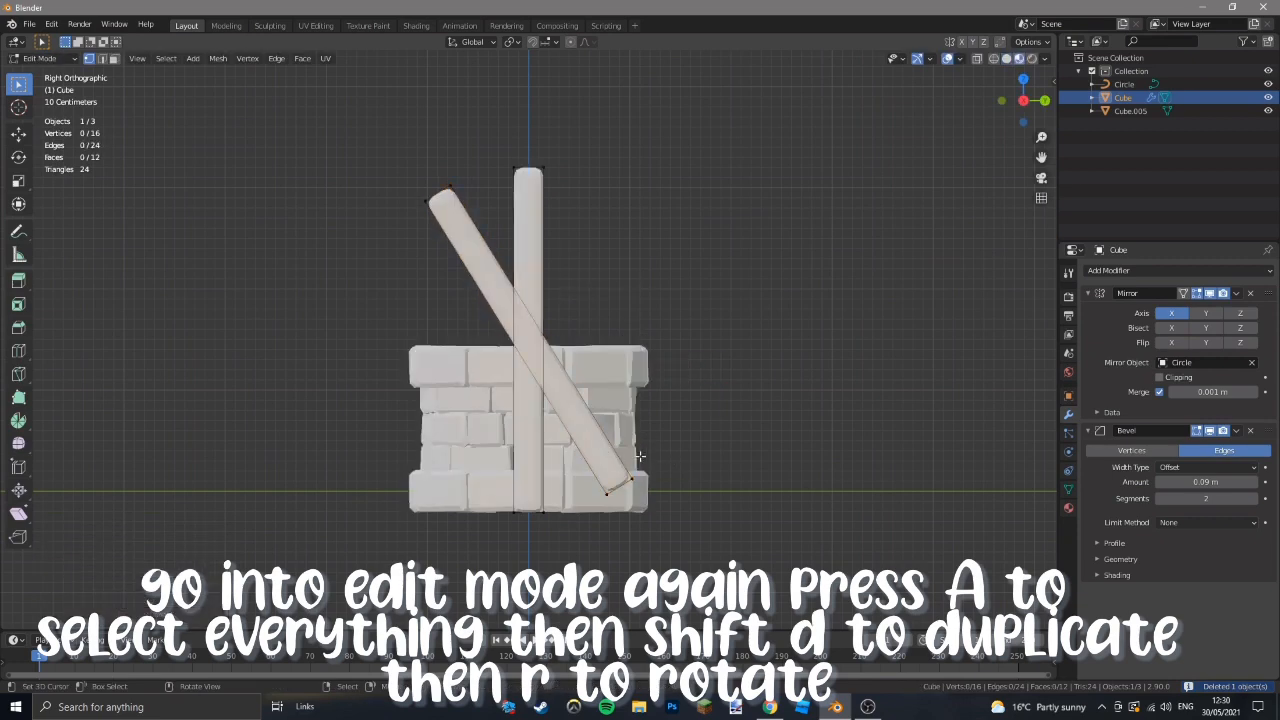
Shorten the diagonal beam by moving its lower end vertices up to the pole, just above the wall.
{"action": "key", "text": "shift+z"}
{"action": "key", "text": "c"}
{"action": "left_click", "coordinate": [726, 473]}
{"action": "key", "text": "g"}
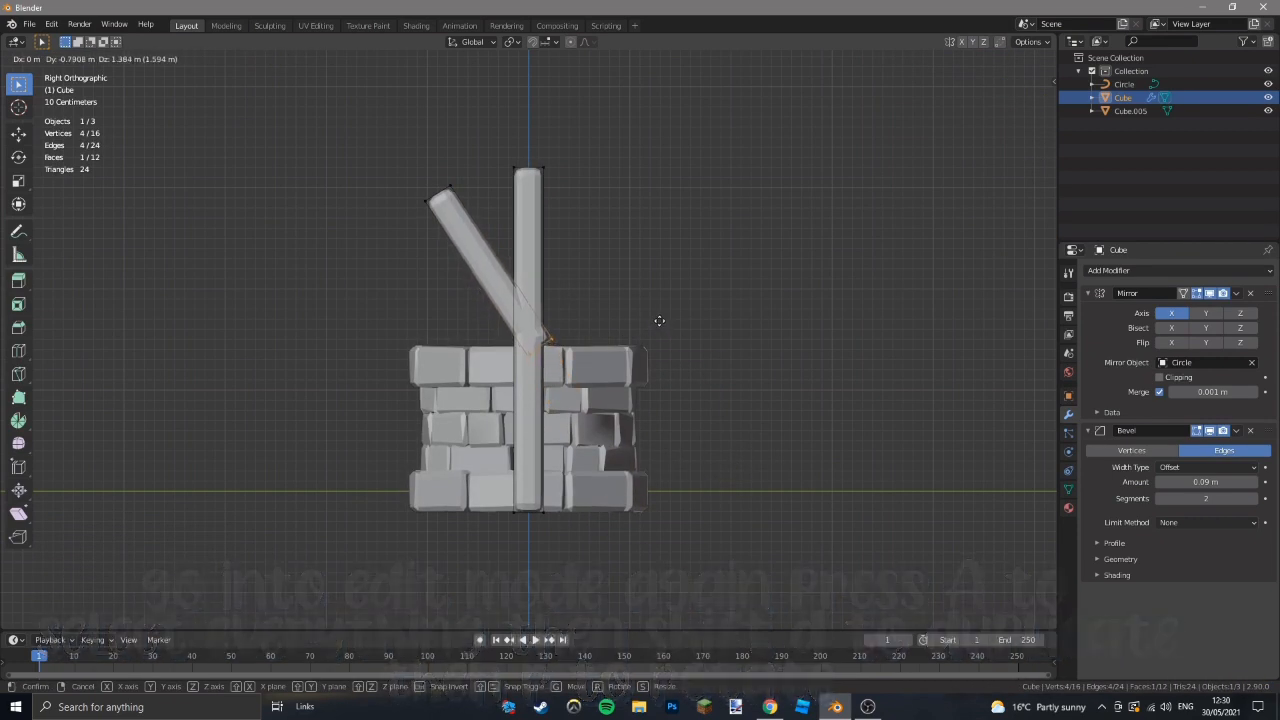
{"action": "left_click", "coordinate": [654, 312]}
Select the whole diagonal beam and scale it slightly narrower along the X axis.
{"action": "key", "text": "k"}
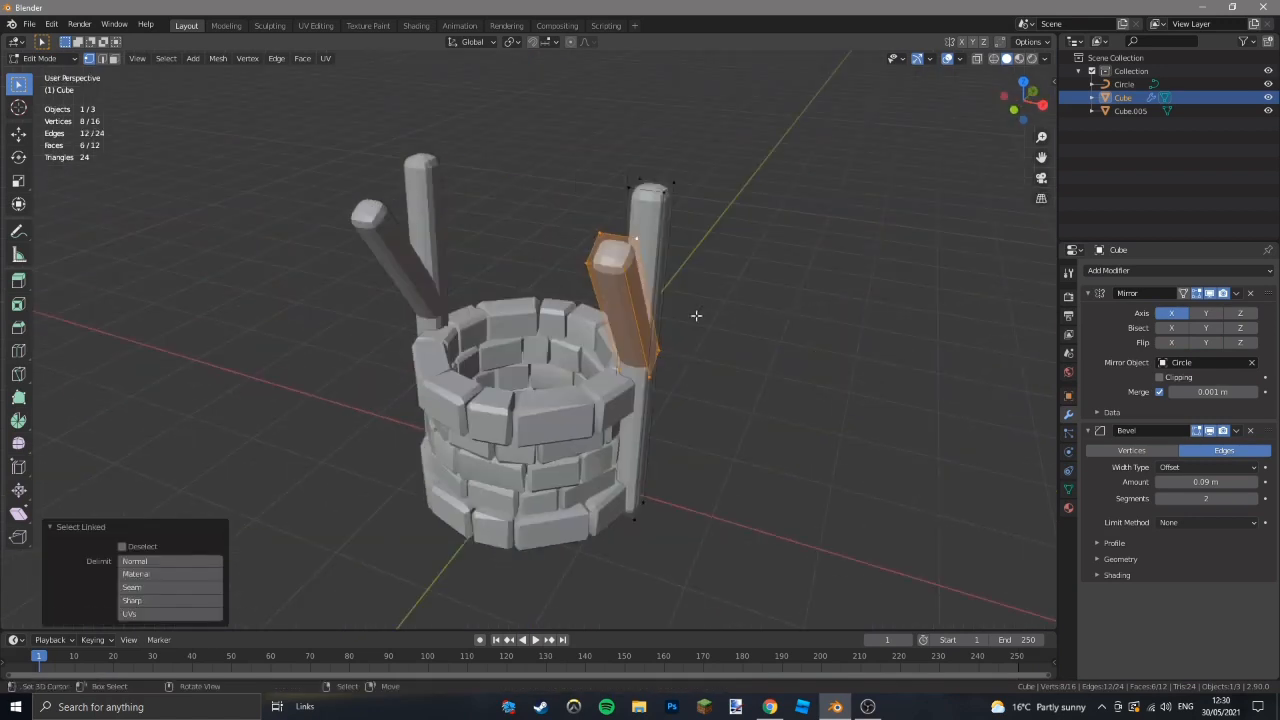
{"action": "scroll", "coordinate": [694, 314], "scroll_direction": "up", "scroll_amount": 3}
{"action": "key", "text": "r"}
{"action": "left_click", "coordinate": [794, 380]}
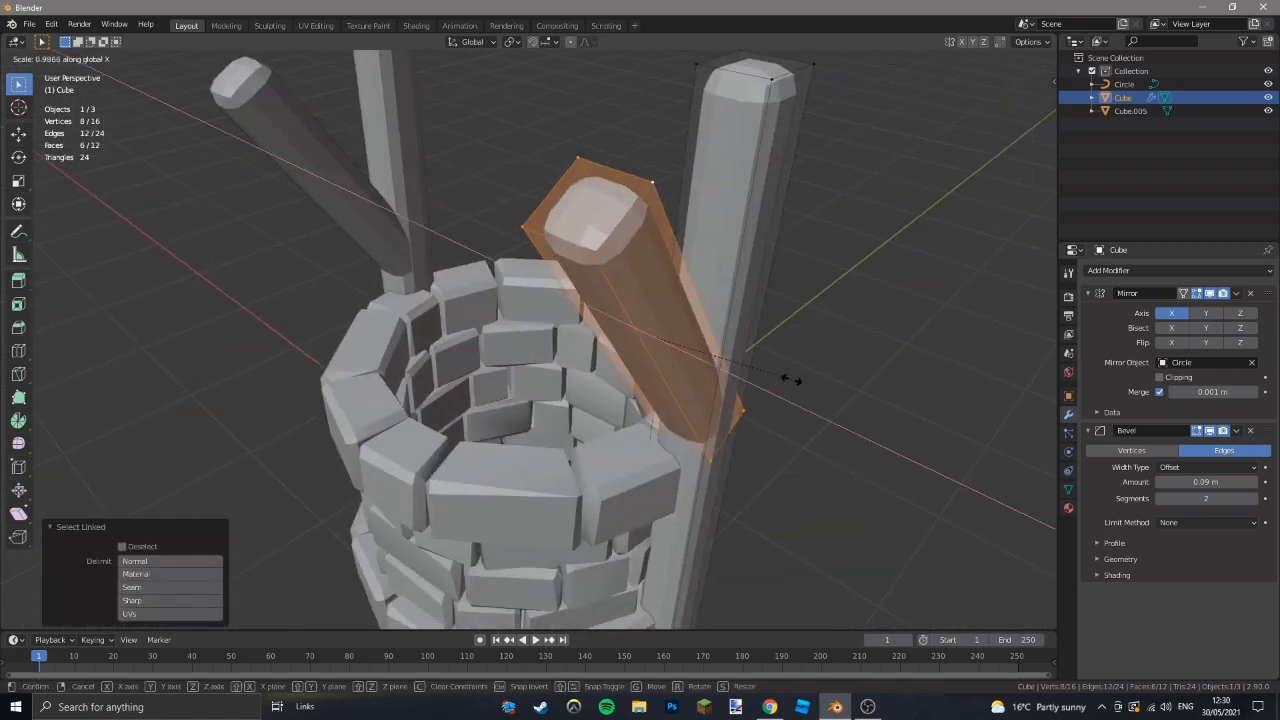
{"action": "key", "text": "s"}
{"action": "key", "text": "x"}
{"action": "left_click", "coordinate": [781, 375]}
{"action": "key", "text": "Tab"}
Enable the Y axis in the Mirror modifier so the diagonal beam is also mirrored across the pole.
{"action": "key", "text": "KP_1"}
{"action": "key", "text": "KP_3"}
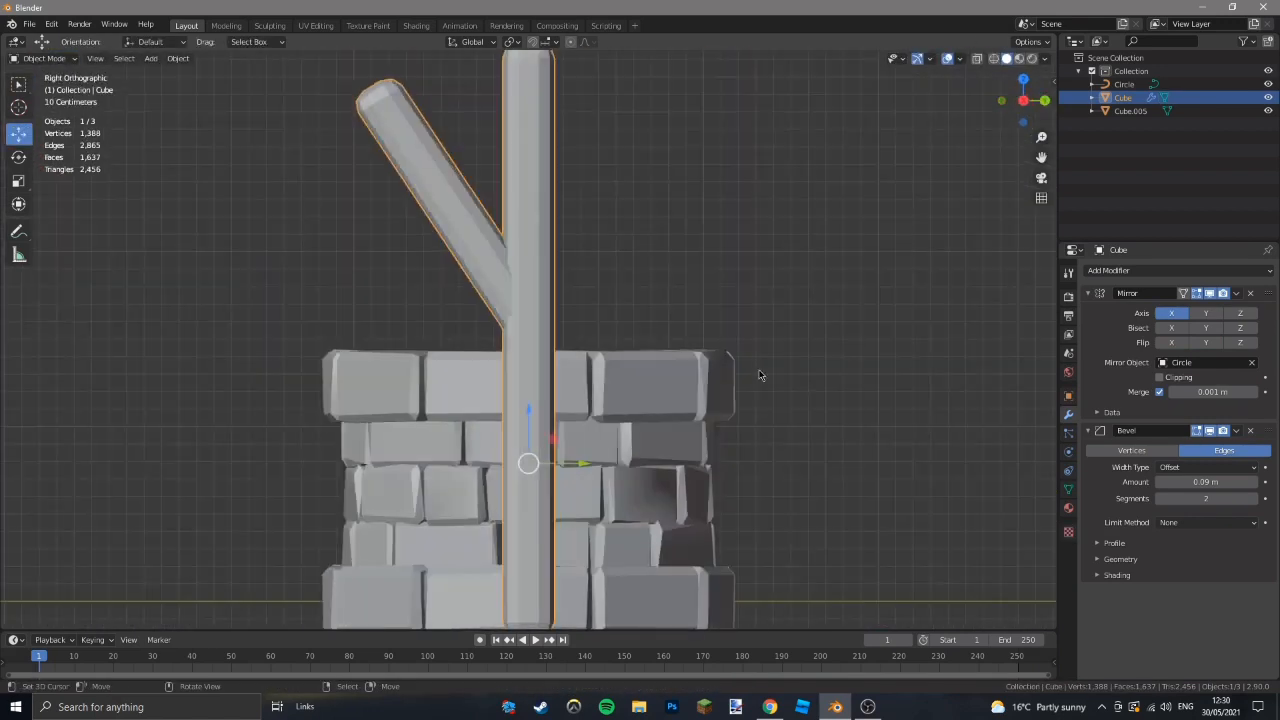
{"action": "left_click", "coordinate": [1205, 313]}
{"action": "left_click", "coordinate": [1205, 328]}
{"action": "left_click", "coordinate": [1205, 342]}
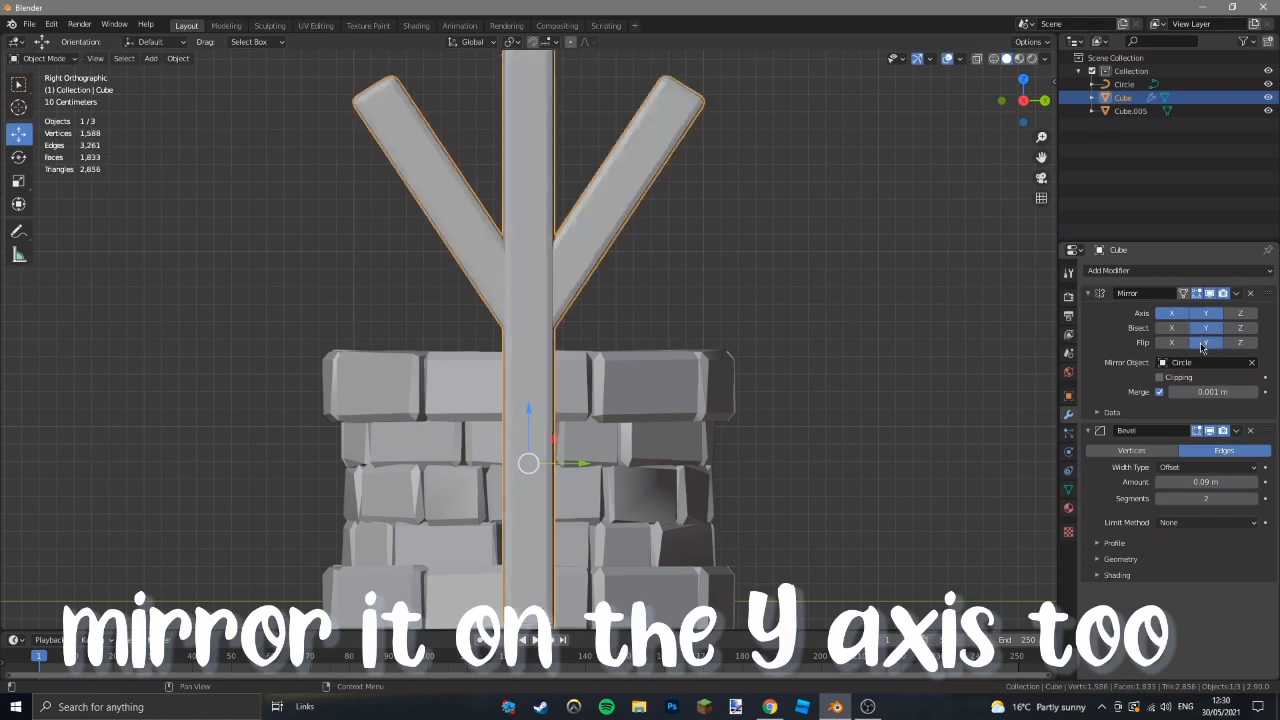
{"action": "scroll", "coordinate": [753, 300], "scroll_direction": "down", "scroll_amount": 5}
{"action": "scroll", "coordinate": [753, 300], "scroll_direction": "up", "scroll_amount": 6}
{"action": "left_click", "coordinate": [1205, 342]}
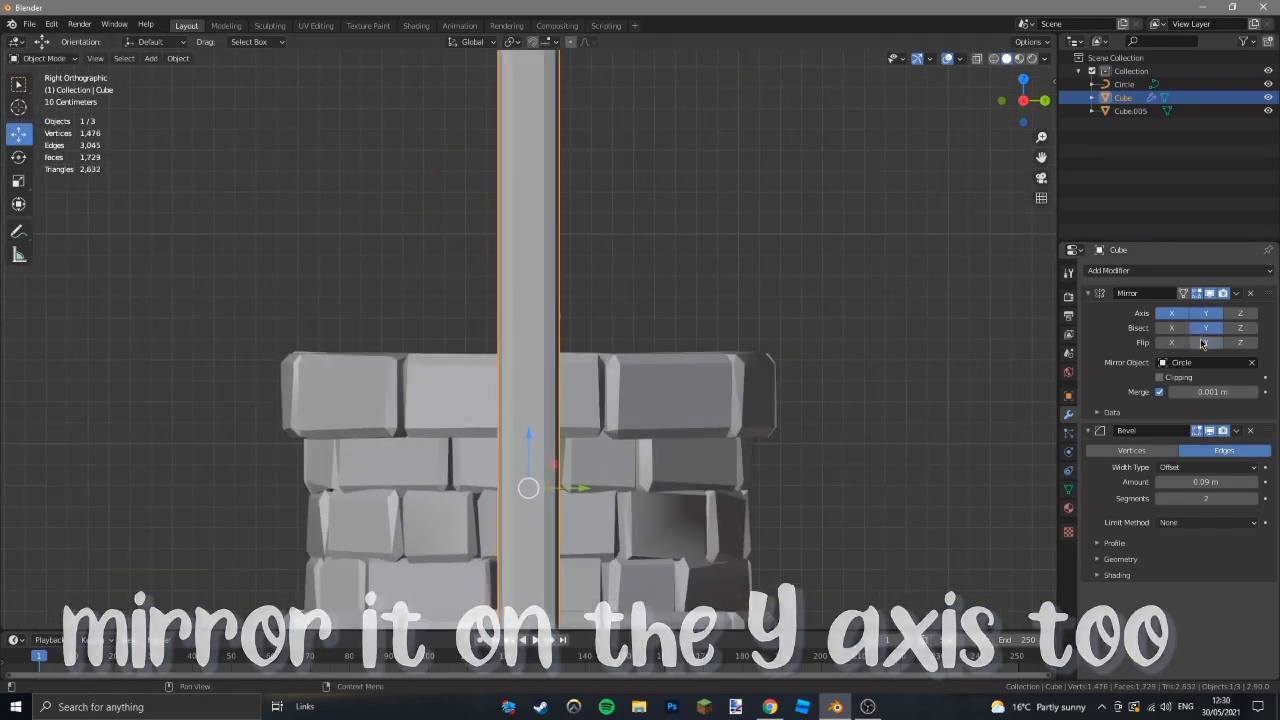
{"action": "left_click", "coordinate": [1205, 328]}
Add a loop cut across the middle of the diagonal beam, shift it outward to bend the beam, and bevel the bend.
{"action": "scroll", "coordinate": [808, 351], "scroll_direction": "down", "scroll_amount": 4}
{"action": "key", "text": "Tab"}
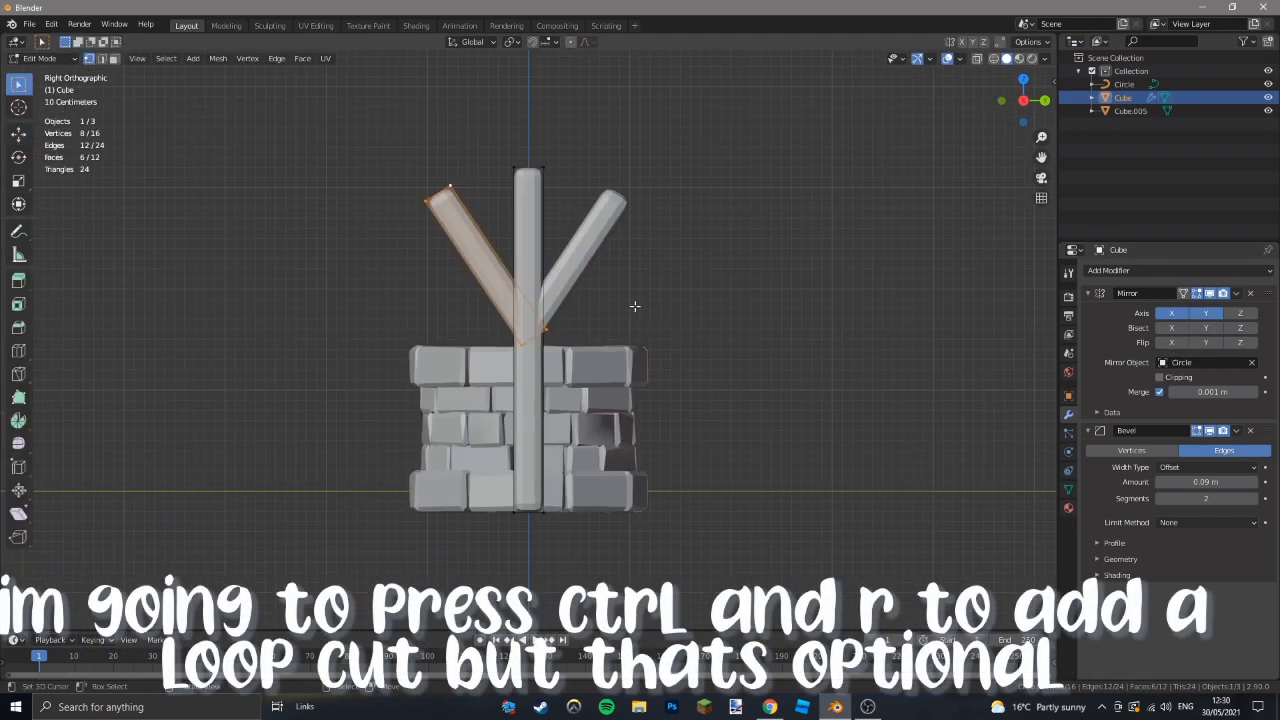
{"action": "key", "text": "shift+z"}
{"action": "key", "text": "ctrl+r"}
{"action": "left_click", "coordinate": [487, 281]}
{"action": "left_click", "coordinate": [484, 283]}
{"action": "key", "text": "ctrl+b"}
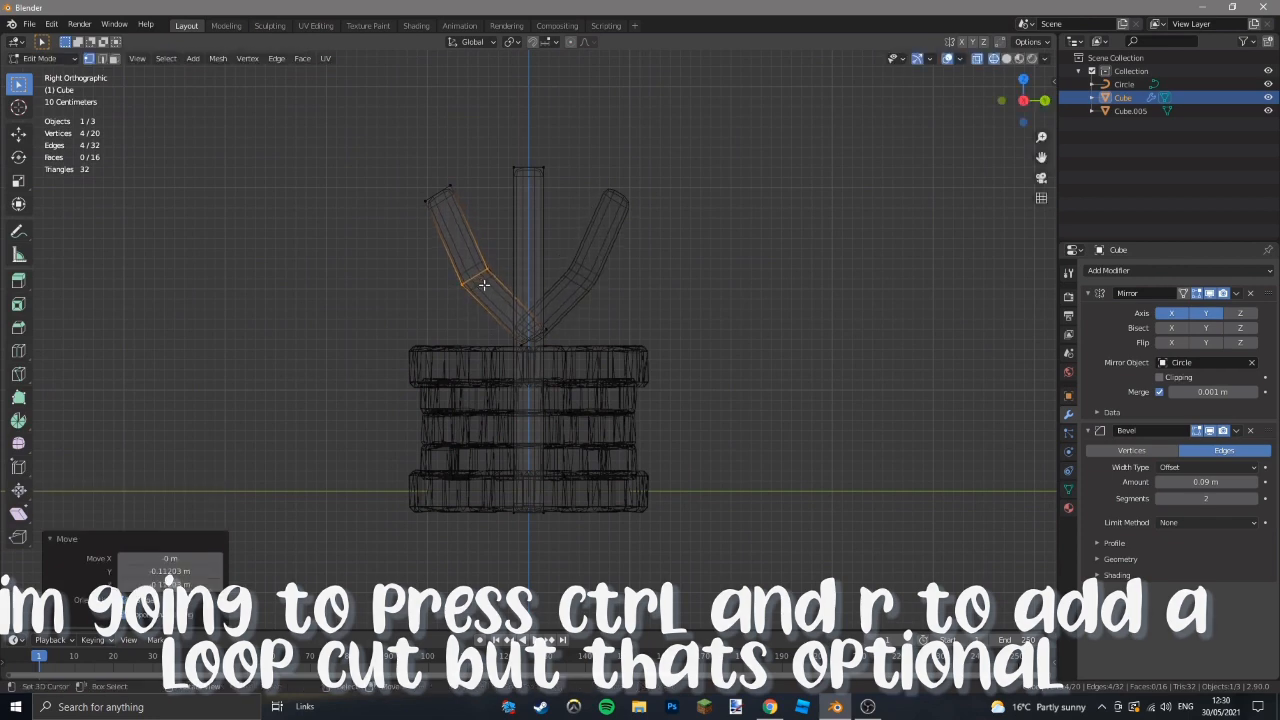
{"action": "left_click", "coordinate": [518, 322]}
{"action": "key", "text": "shift+z"}
{"action": "scroll", "coordinate": [803, 360], "scroll_direction": "down", "scroll_amount": 4}
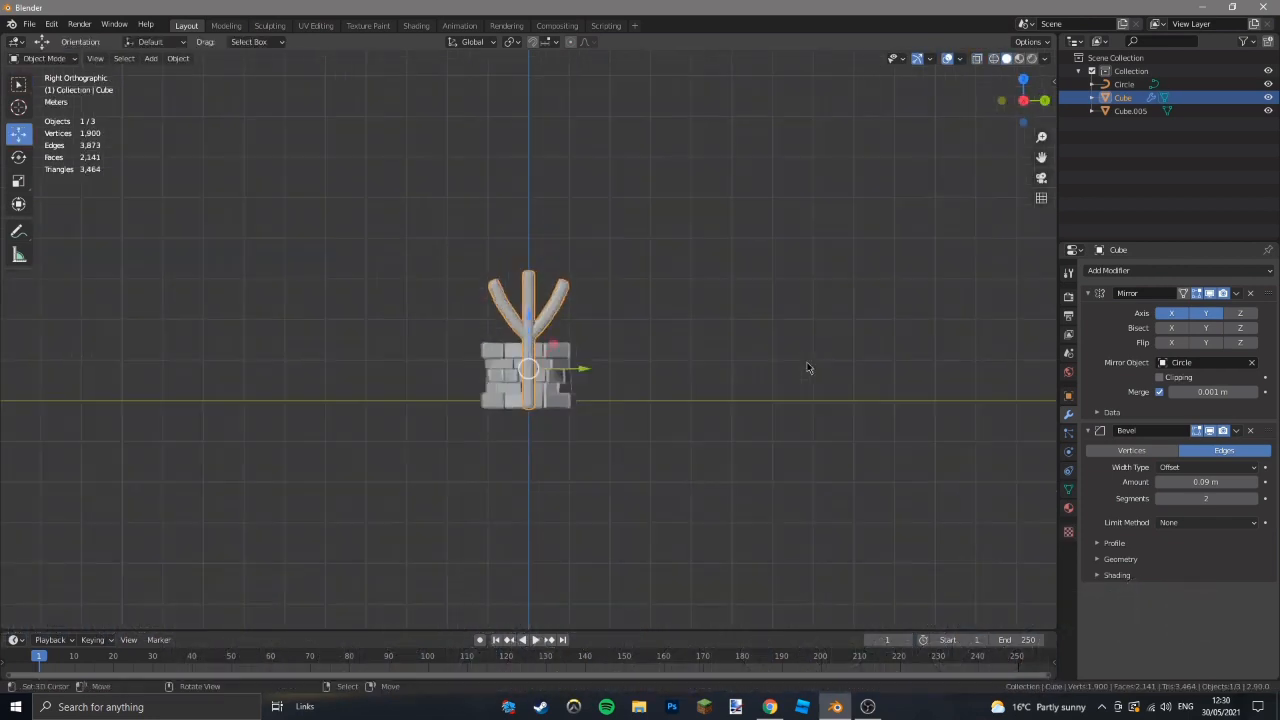
Select the upper section of the diagonal beam, move and rotate it to lean further outward, and return to Object Mode with solid shading.
{"action": "scroll", "coordinate": [776, 361], "scroll_direction": "up", "scroll_amount": 4}
{"action": "key", "text": "alt+a"}
{"action": "key", "text": "shift+z"}
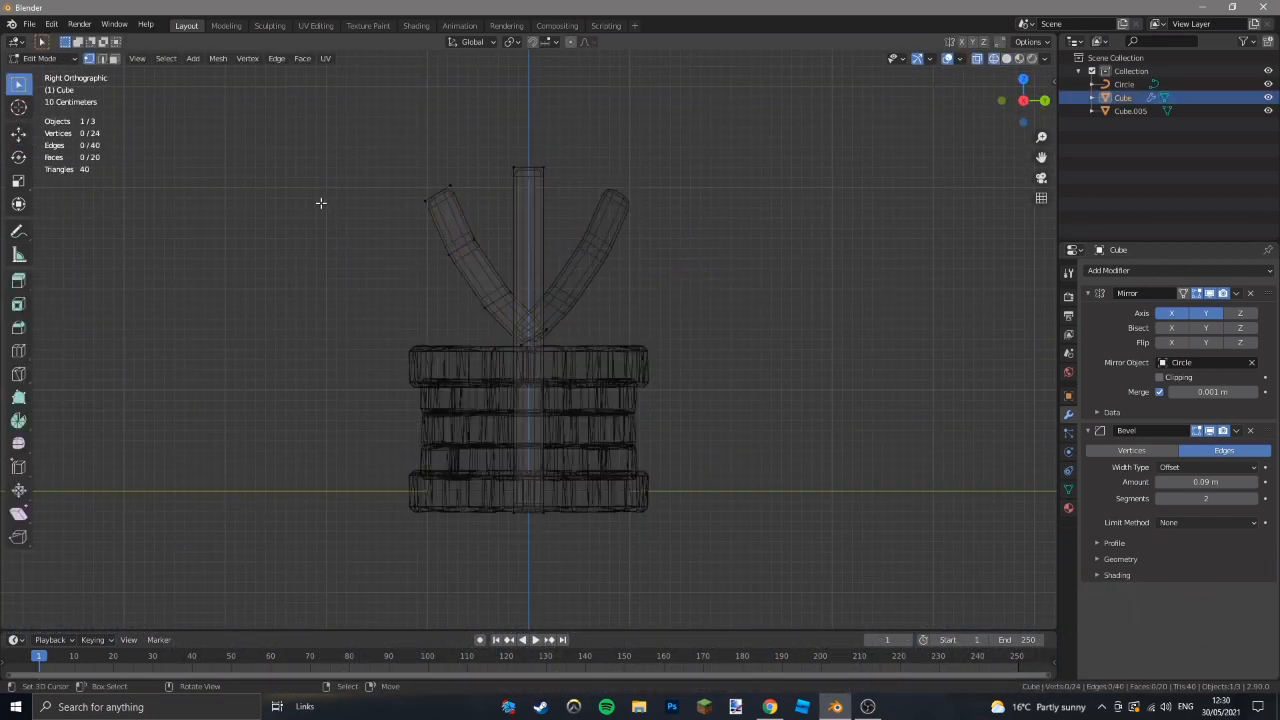
{"action": "key", "text": "shift+z"}
{"action": "key", "text": "shift+z"}
{"action": "key", "text": "c"}
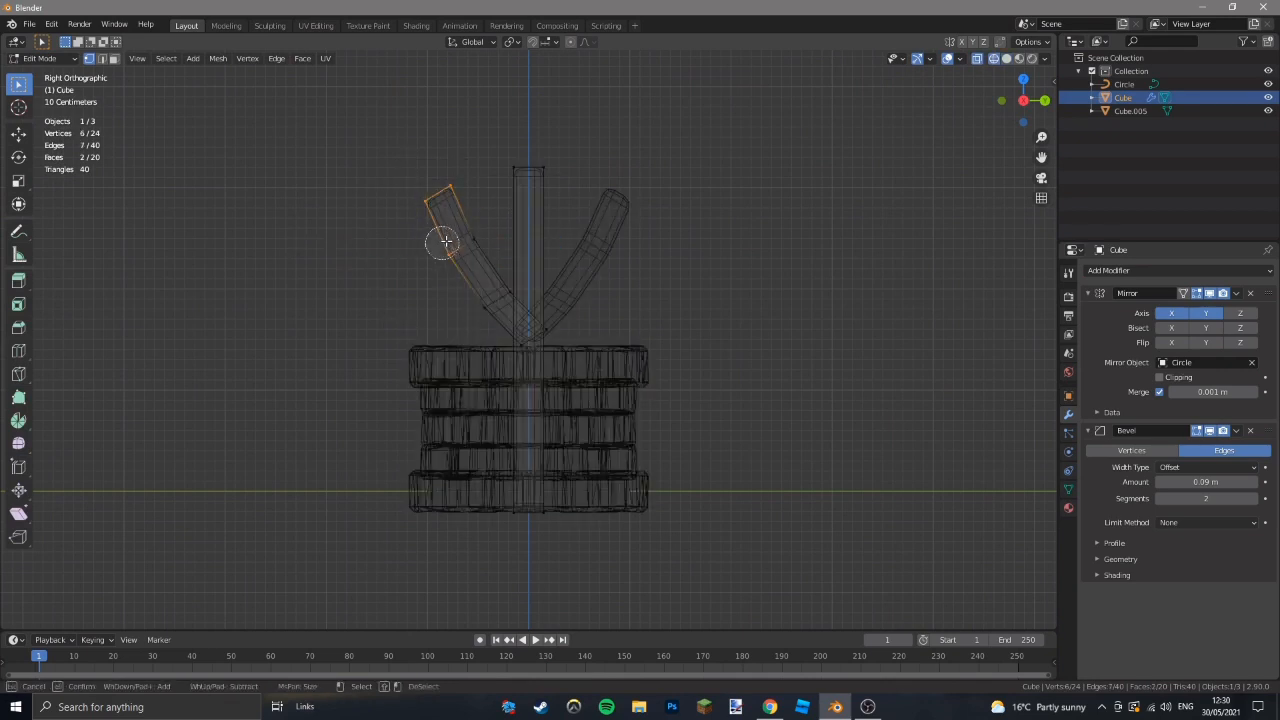
{"action": "left_click_drag", "start_coordinate": [446, 240], "coordinate": [477, 243]}
{"action": "key", "text": "Escape"}
{"action": "key", "text": "shift+z"}
{"action": "key", "text": "g"}
{"action": "left_click", "coordinate": [676, 255]}
{"action": "key", "text": "r"}
{"action": "left_click", "coordinate": [669, 215]}
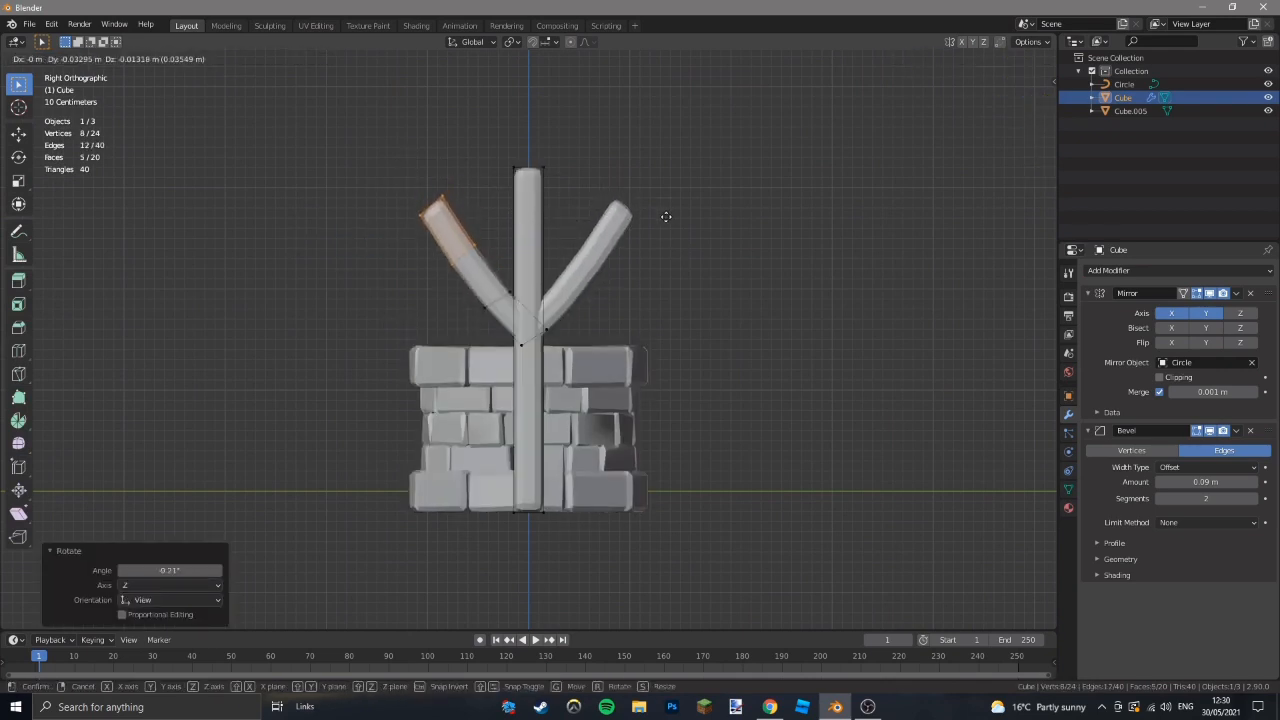
{"action": "left_click", "coordinate": [666, 217]}
{"action": "key", "text": "shift+z"}
{"action": "key", "text": "alt+a"}
{"action": "key", "text": "Tab"}
{"action": "key", "text": "z"}
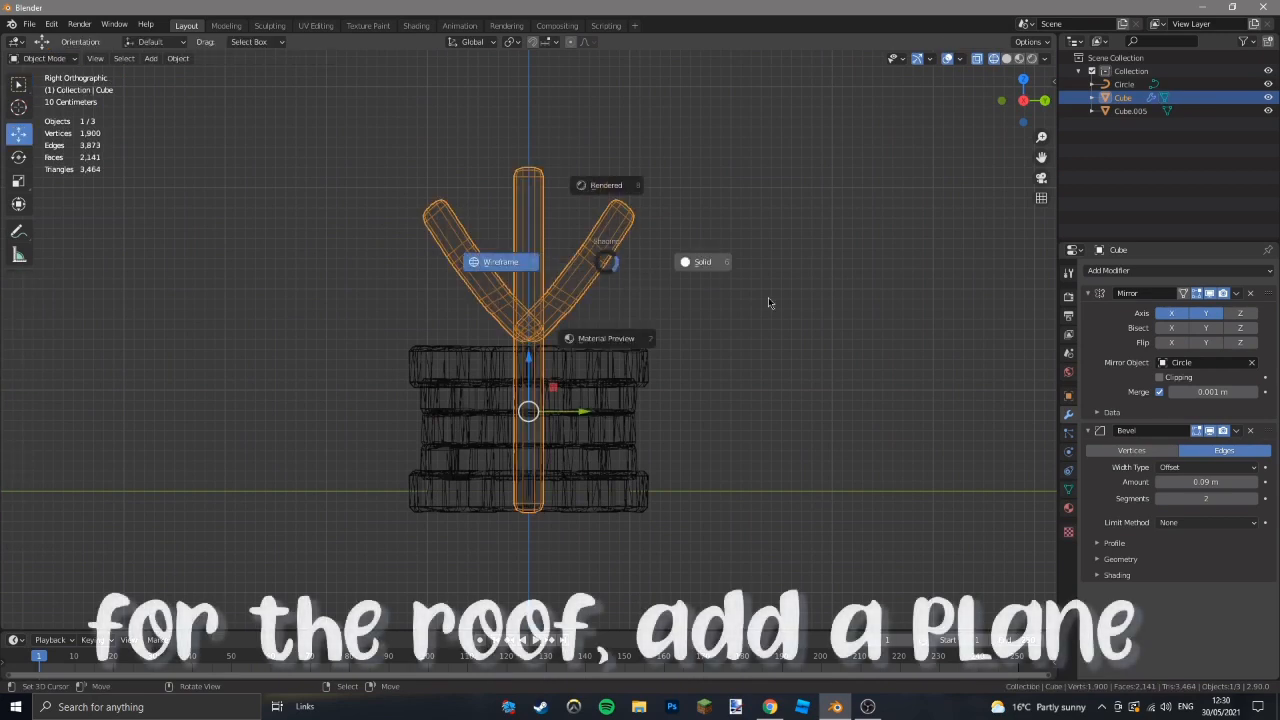
{"action": "left_click", "coordinate": [770, 302]}
Add a plane for the roof and clear its location so it sits at the world origin.
{"action": "scroll", "coordinate": [466, 320], "scroll_direction": "down", "scroll_amount": 3}
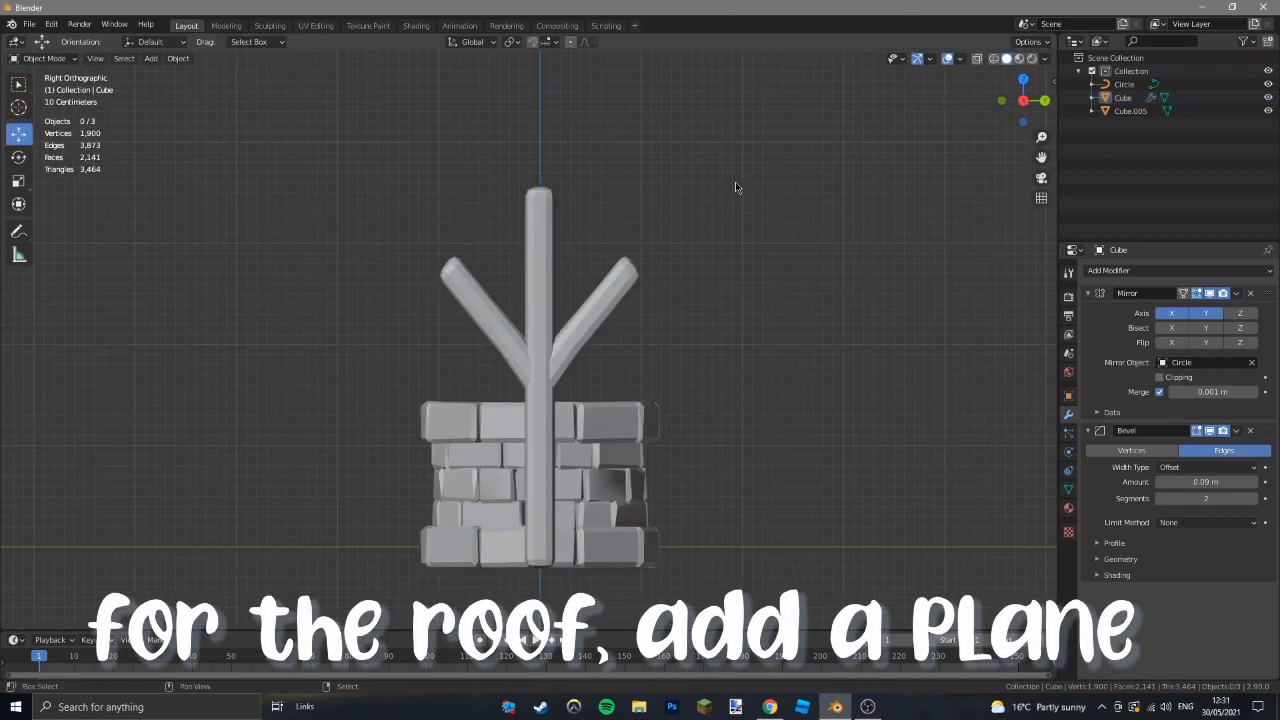
{"action": "key", "text": "shift+a"}
{"action": "mouse_move", "coordinate": [735, 187]}
{"action": "left_click", "coordinate": [805, 181]}
{"action": "key", "text": "alt+g"}
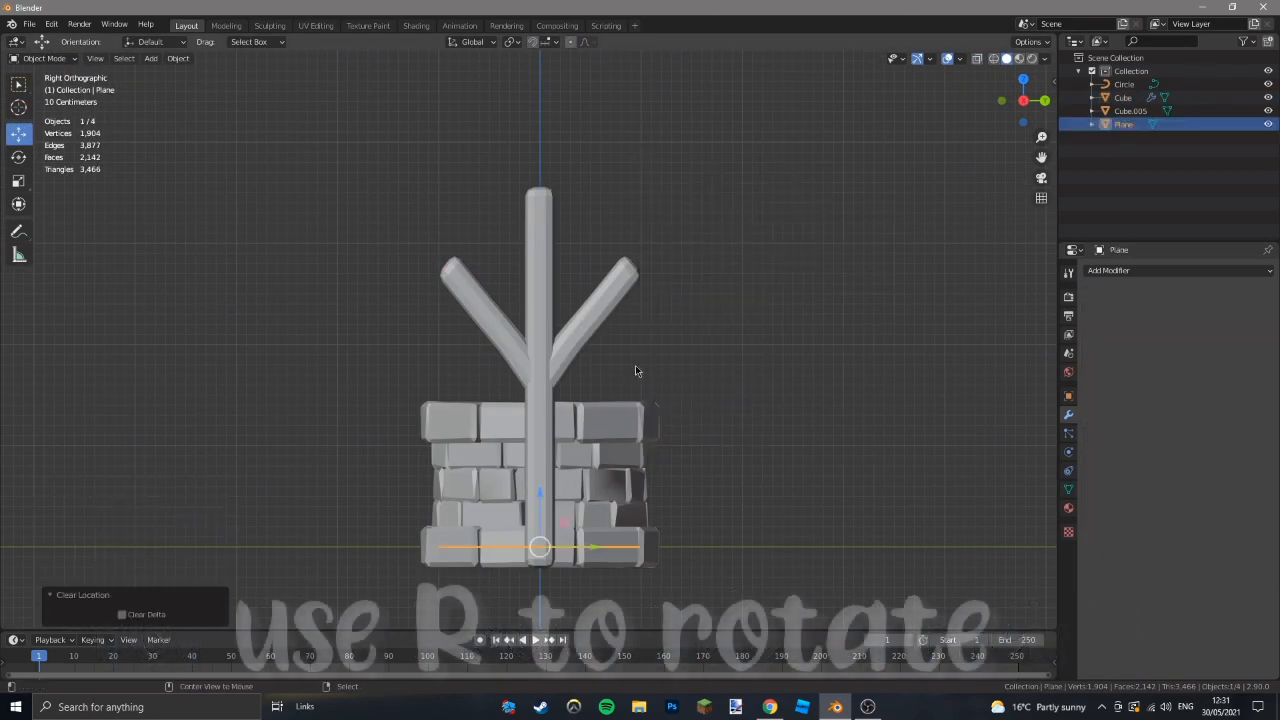
Rotate the plane about 46° and raise it so it slopes from above the pole down over the diagonal beam, then fine-tune its angle.
{"action": "key", "text": "r"}
{"action": "left_click", "coordinate": [655, 308]}
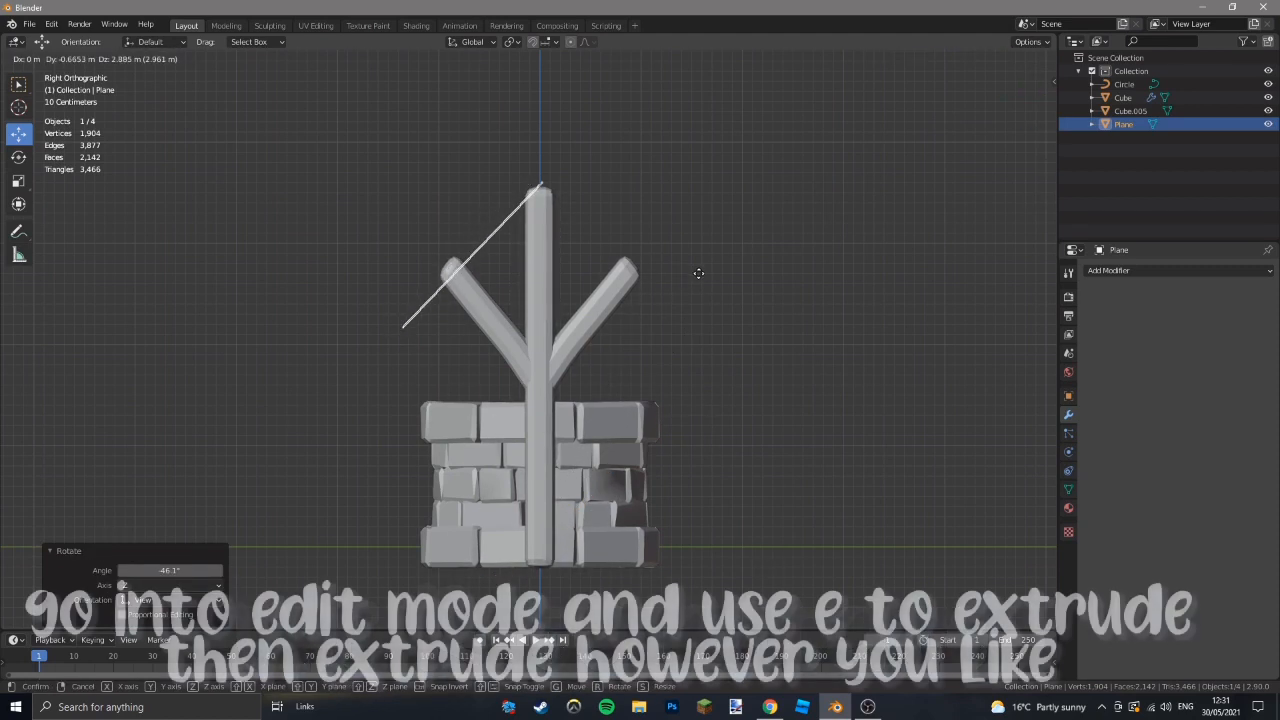
{"action": "left_click", "coordinate": [688, 272]}
{"action": "left_click", "coordinate": [688, 250]}
{"action": "scroll", "coordinate": [757, 306], "scroll_direction": "up", "scroll_amount": 3}
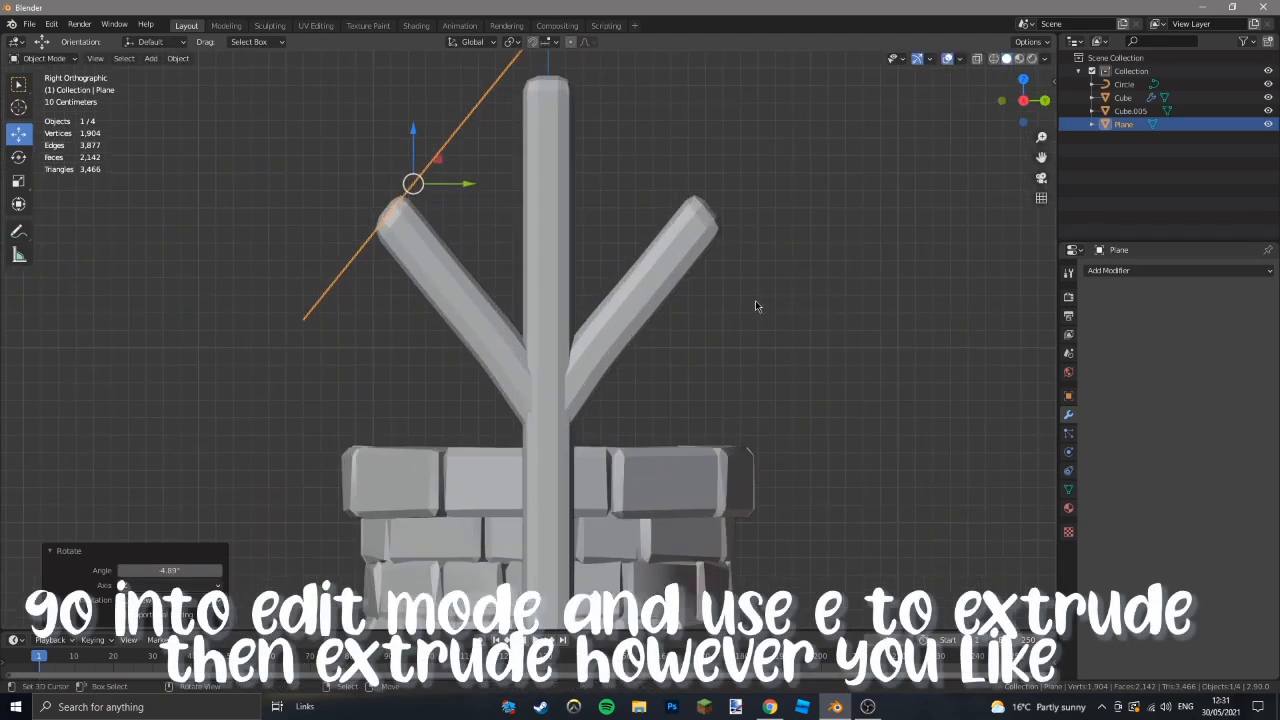
Extrude the roof plane's lower edge outward at a flatter angle to form an eave.
{"action": "key", "text": "Tab"}
{"action": "key", "text": "z"}
{"action": "left_click", "coordinate": [428, 337]}
{"action": "left_click_drag", "start_coordinate": [270, 290], "coordinate": [335, 345]}
{"action": "key", "text": "e"}
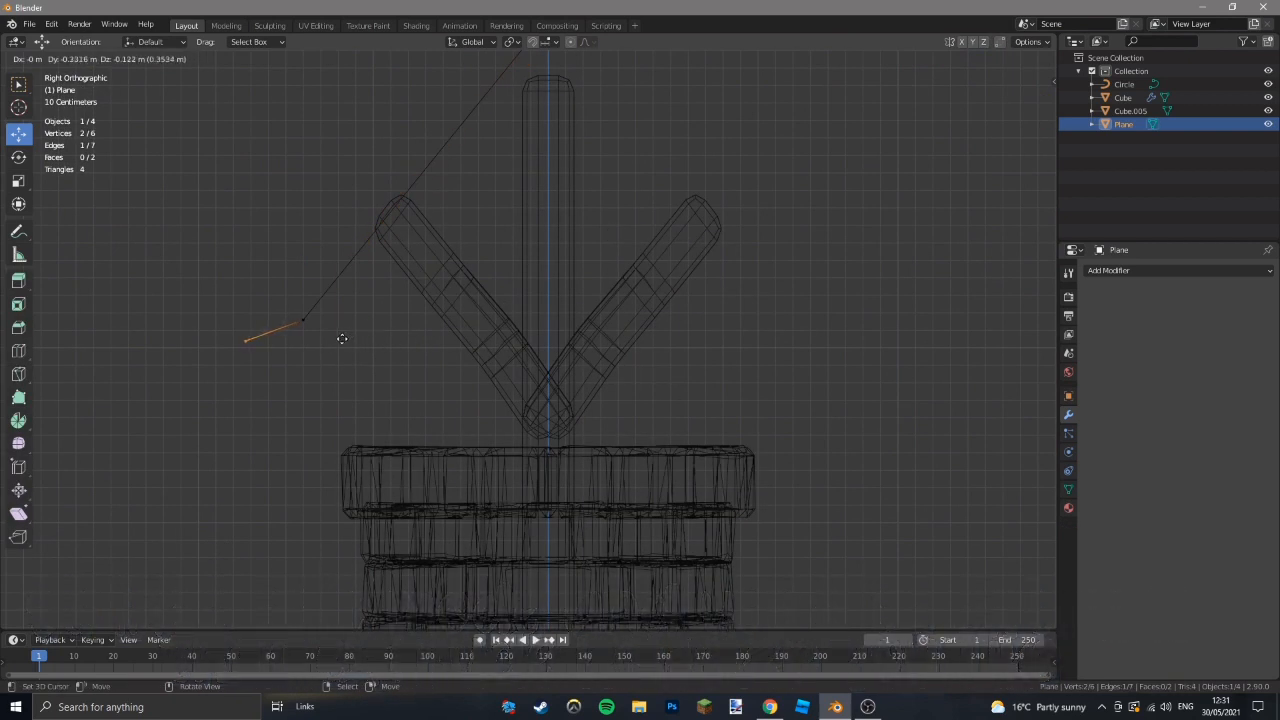
{"action": "left_click", "coordinate": [340, 340]}
Move the roof plane's lower bend together with the eave upward and inward, closer to the diagonal beam.
{"action": "key", "text": "c"}
{"action": "left_click", "coordinate": [306, 318]}
{"action": "right_click", "coordinate": [318, 316]}
{"action": "key", "text": "g"}
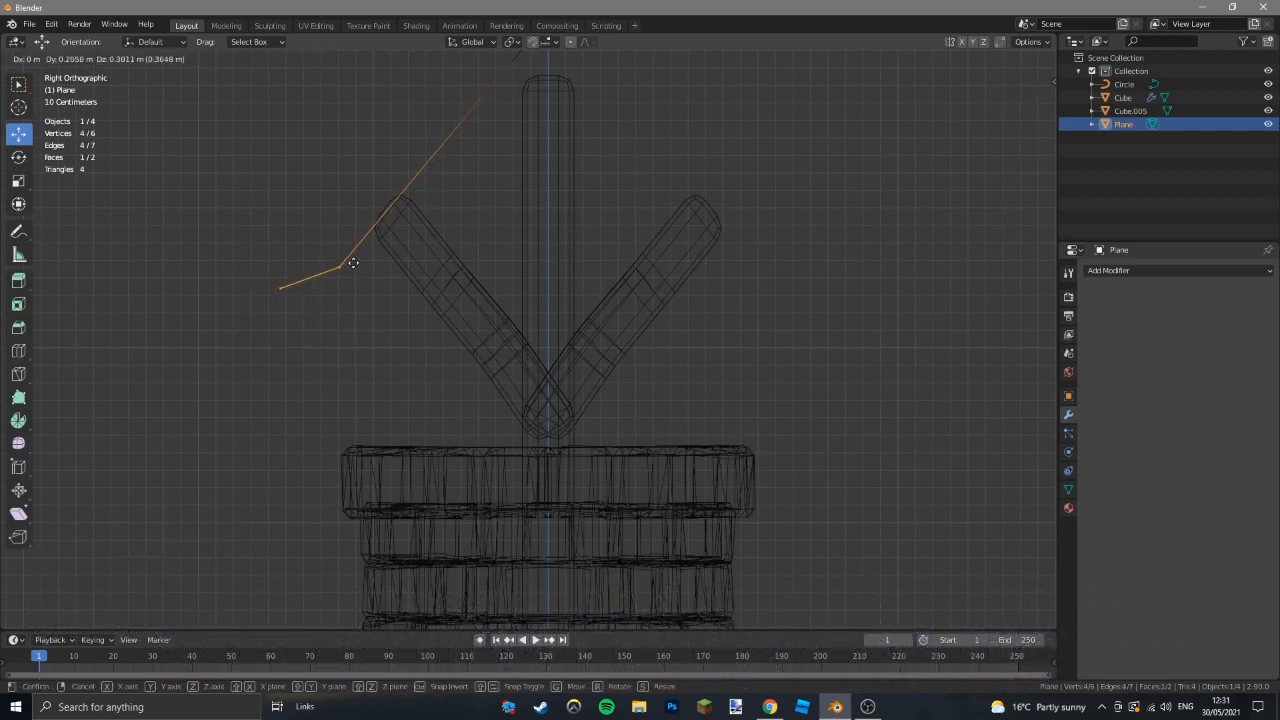
{"action": "left_click", "coordinate": [350, 260]}
{"action": "scroll", "coordinate": [470, 346], "scroll_direction": "down", "scroll_amount": 4}
Move the roof plane's upper edge onto the pole's top corner and extrude it slightly upward to the centre line.
{"action": "key", "text": "alt+a"}
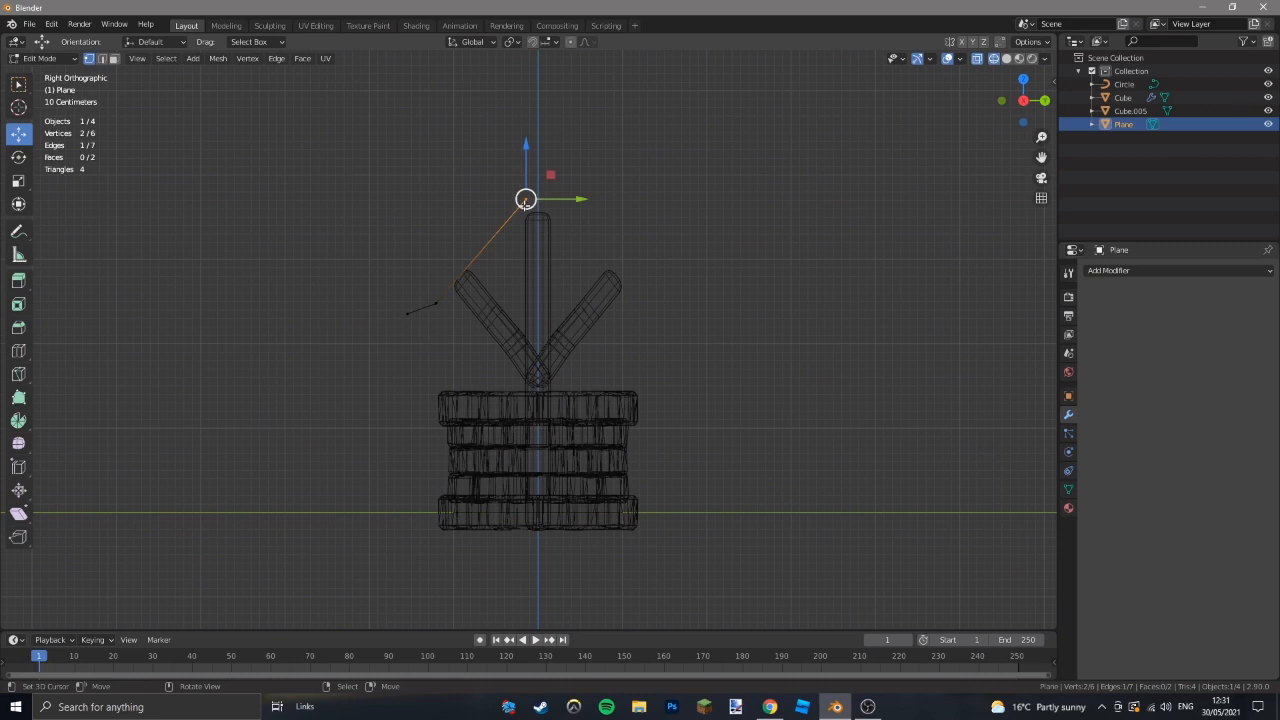
{"action": "key", "text": "KP_Decimal"}
{"action": "left_click", "coordinate": [598, 394]}
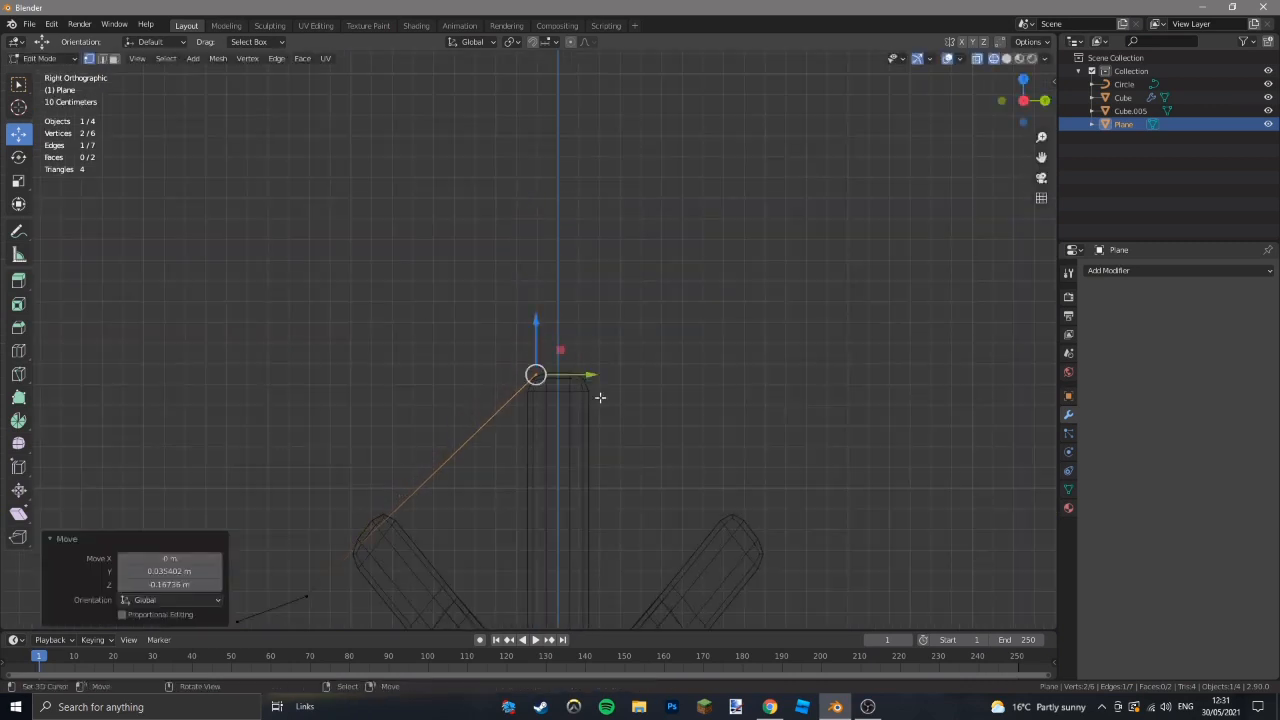
{"action": "left_click", "coordinate": [623, 388]}
{"action": "key", "text": "Tab"}
{"action": "scroll", "coordinate": [602, 391], "scroll_direction": "down", "scroll_amount": 5}
{"action": "key", "text": "z"}
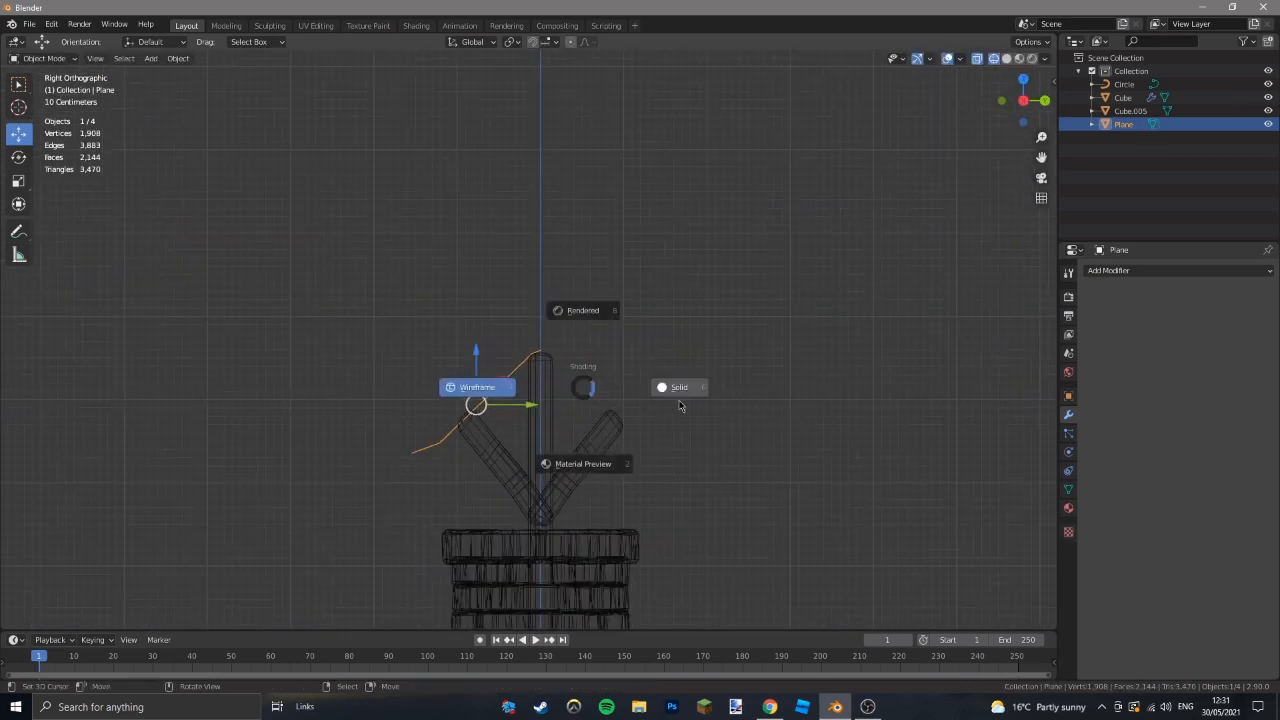
{"action": "left_click", "coordinate": [676, 402]}
Add a loop cut across the roof plane's long slope and move it to the diagonal beam's tip.
{"action": "scroll", "coordinate": [606, 429], "scroll_direction": "up", "scroll_amount": 4}
{"action": "key", "text": "Tab"}
{"action": "key", "text": "z"}
{"action": "left_click", "coordinate": [473, 494]}
{"action": "key", "text": "alt+a"}
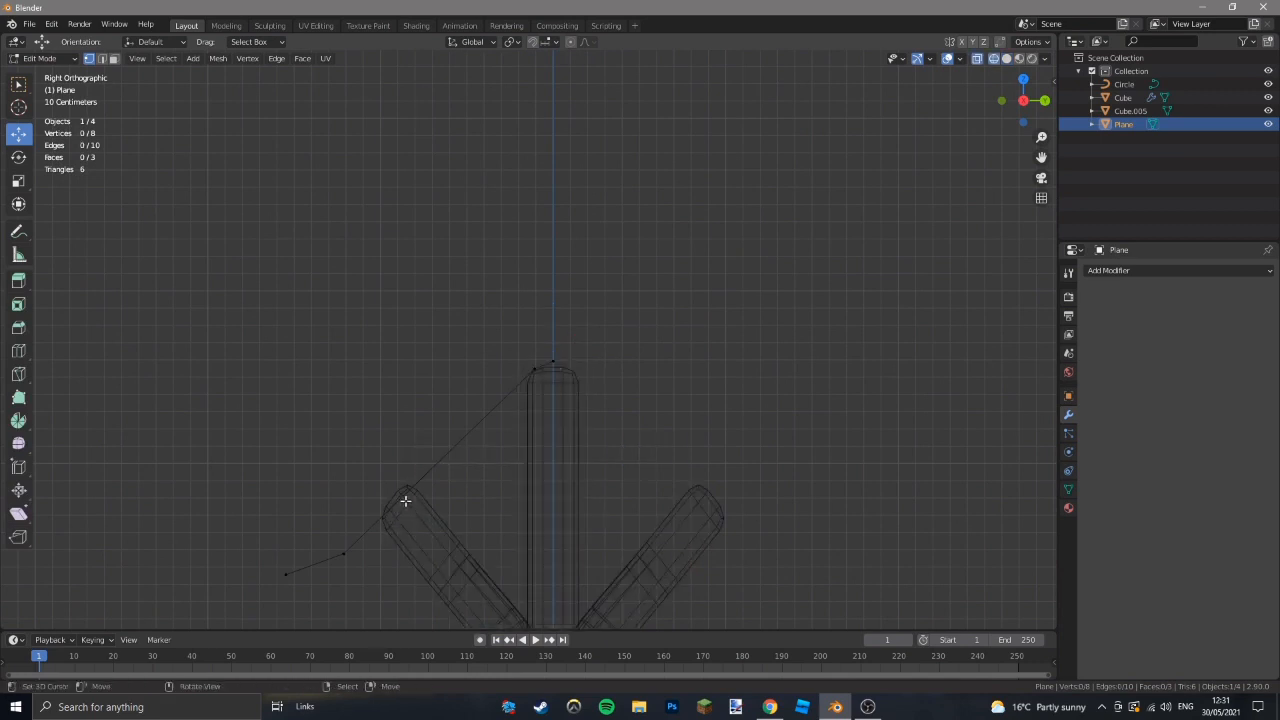
{"action": "key", "text": "ctrl+r"}
{"action": "left_click", "coordinate": [408, 497]}
{"action": "right_click", "coordinate": [409, 495]}
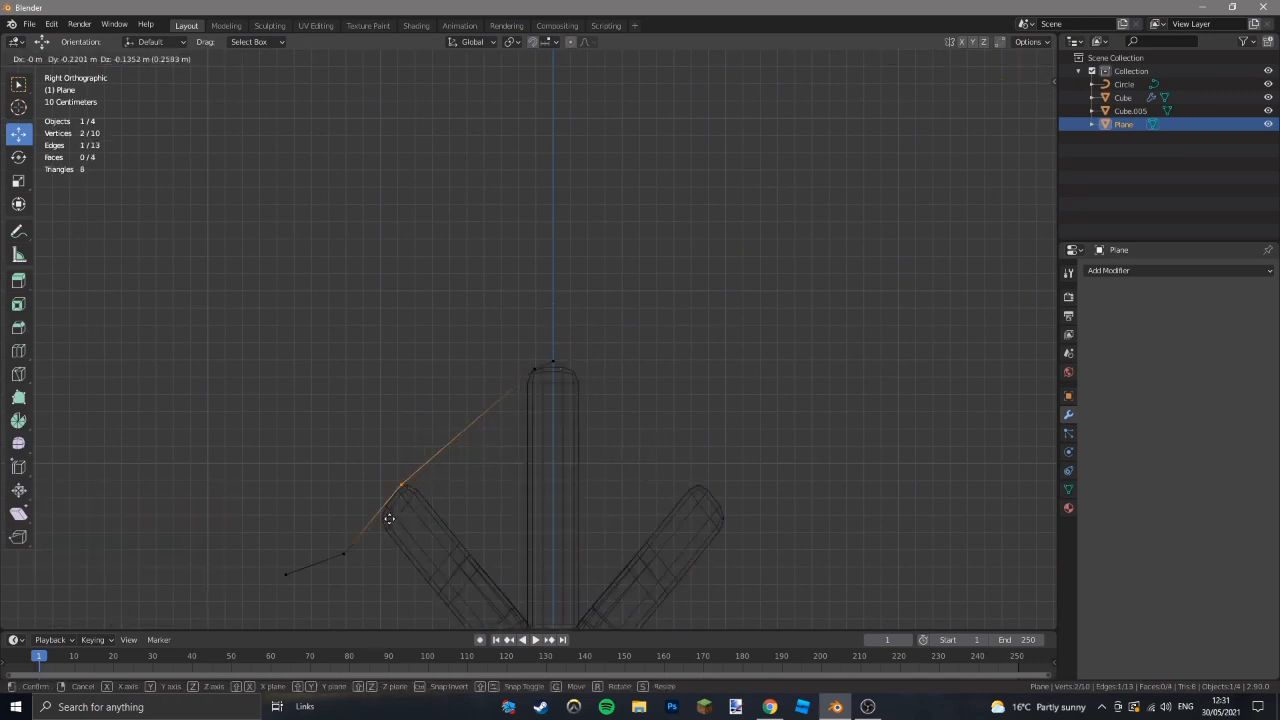
{"action": "left_click", "coordinate": [395, 525]}
Leave the roof plane and open the pole and beam object in Edit Mode.
{"action": "key", "text": "Tab"}
{"action": "left_click", "coordinate": [447, 523]}
{"action": "key", "text": "Tab"}
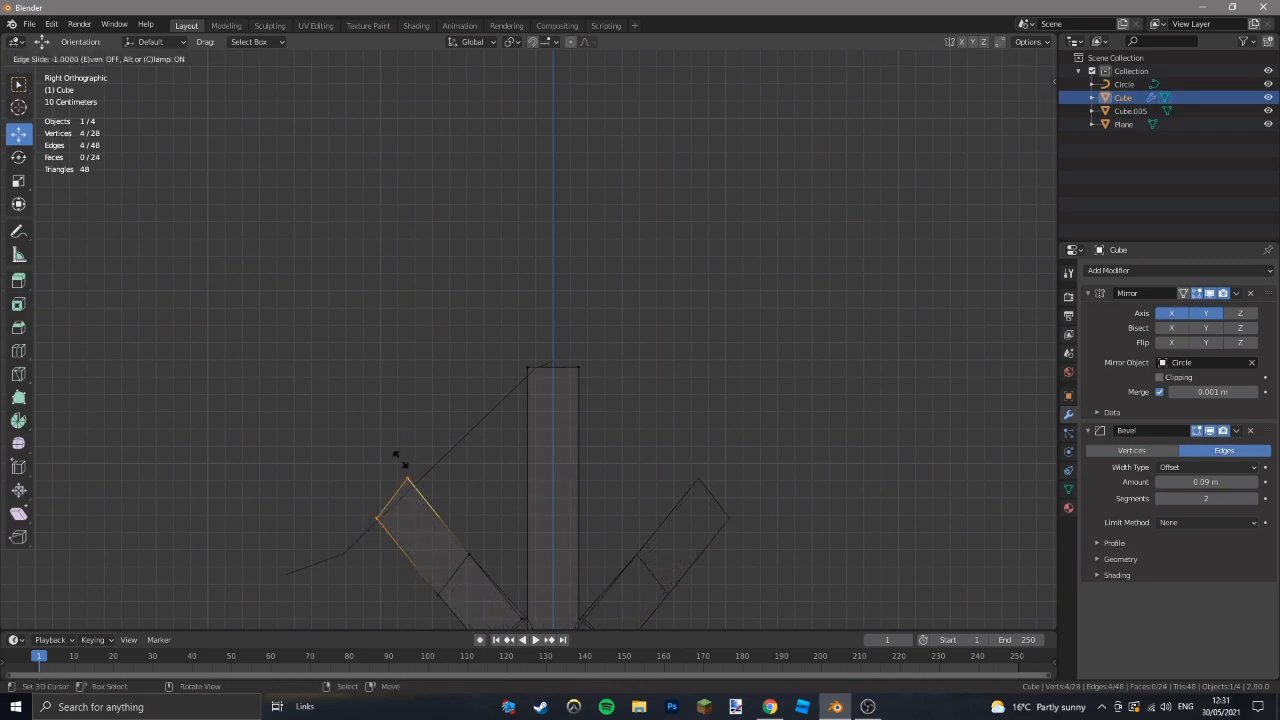
{"action": "key", "text": "Escape"}
{"action": "key", "text": "ctrl+z"}
{"action": "key", "text": "ctrl+z"}
{"action": "key", "text": "ctrl+z"}
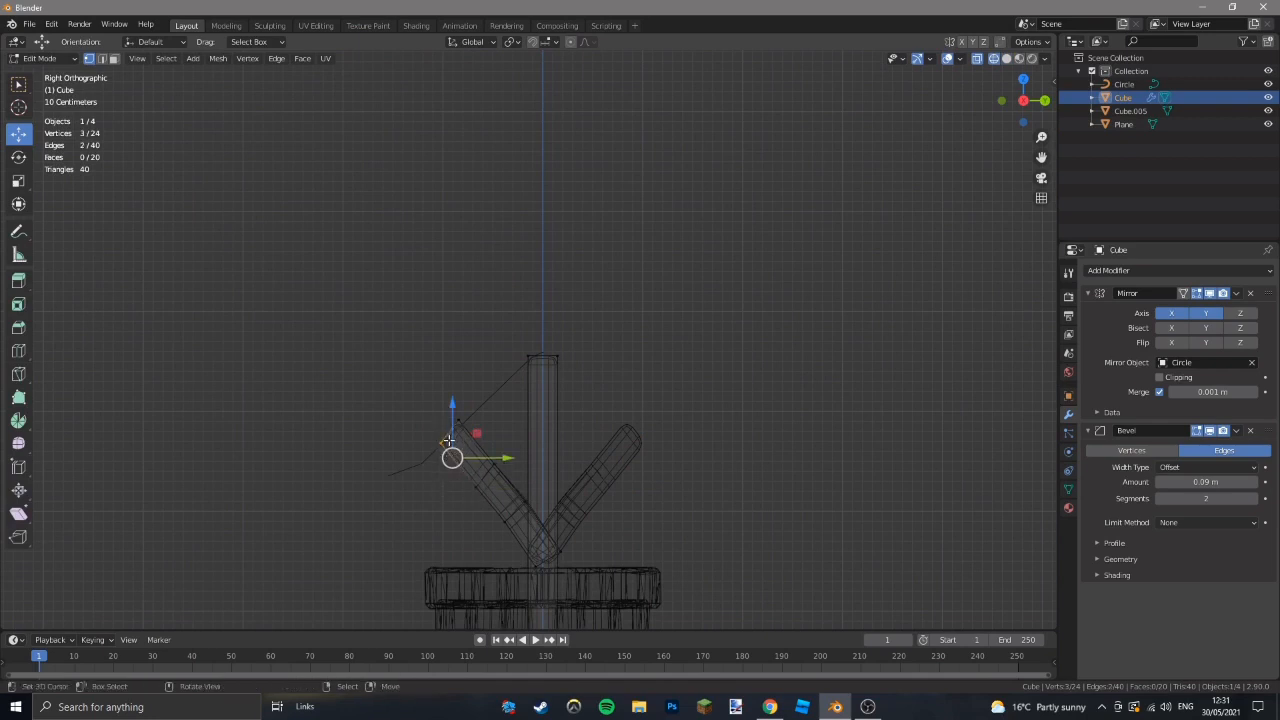
Move the end face of the diagonal beam slightly, about 0.03 m along Y, to line it up with the roof slope.
{"action": "key", "text": "g"}
{"action": "left_click", "coordinate": [570, 447]}
{"action": "key", "text": "Tab"}
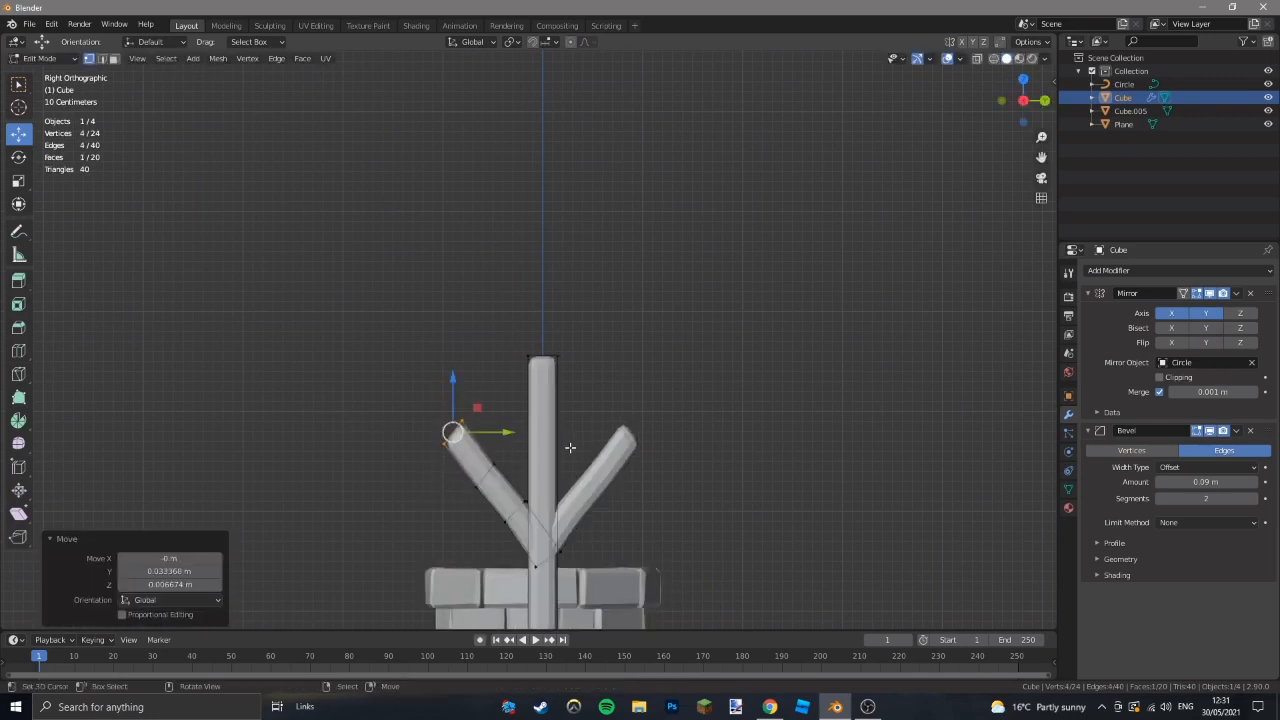
{"action": "scroll", "coordinate": [570, 447], "scroll_direction": "up", "scroll_amount": 8}
{"action": "key", "text": "shift+z"}
{"action": "key", "text": "Tab"}
{"action": "scroll", "coordinate": [585, 410], "scroll_direction": "down", "scroll_amount": 2}
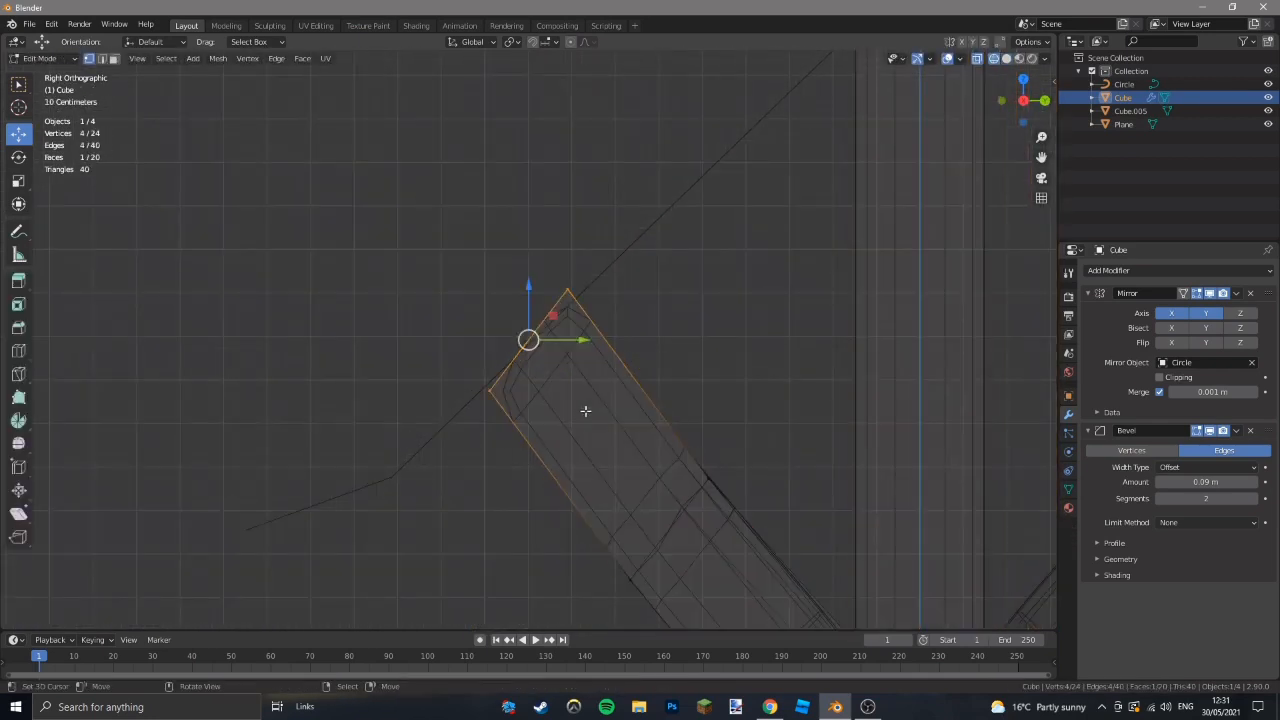
Move the upper corner vertices of the diagonal beam's end so that the end lies parallel to the roof slope.
{"action": "left_click_drag", "start_coordinate": [540, 264], "coordinate": [600, 312]}
{"action": "scroll", "coordinate": [684, 398], "scroll_direction": "up", "scroll_amount": 3}
{"action": "key", "text": "g"}
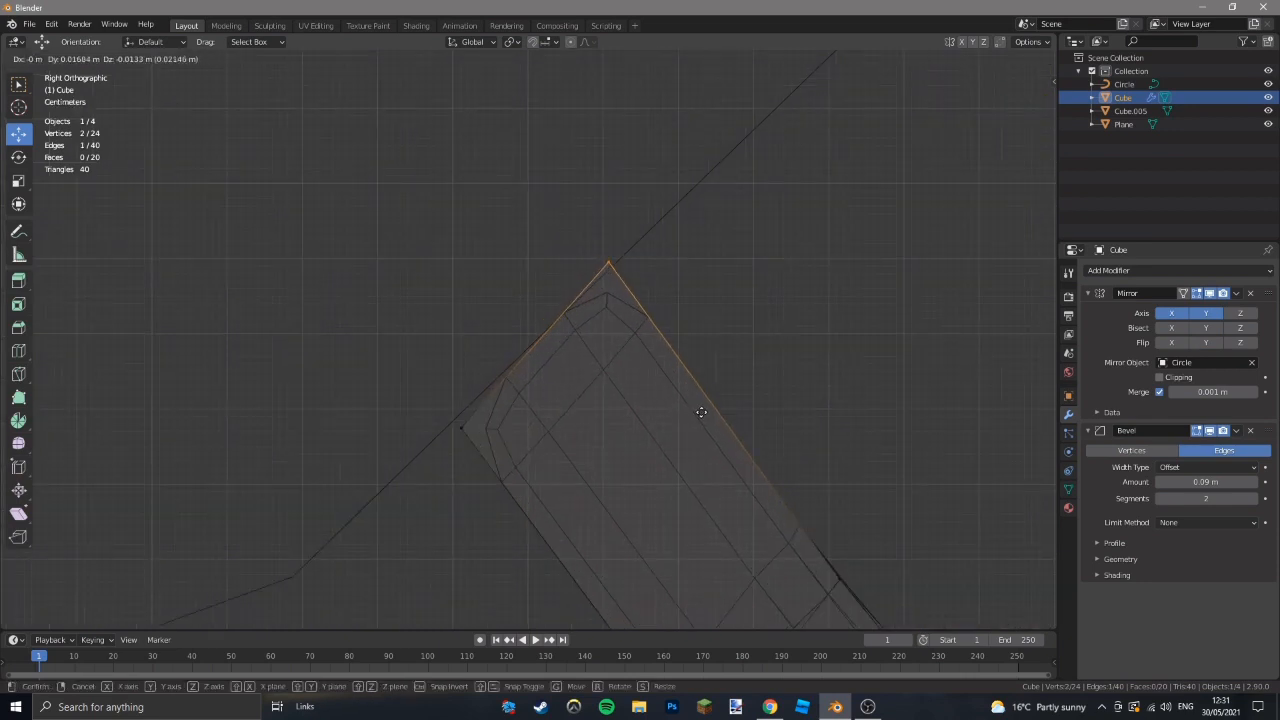
{"action": "left_click", "coordinate": [701, 412]}
{"action": "key", "text": "Tab"}
Add a Mirror modifier to the roof plane with Cube as mirror object and Axis, Bisect and Flip all set to Y.
{"action": "scroll", "coordinate": [680, 437], "scroll_direction": "down", "scroll_amount": 5}
{"action": "left_click", "coordinate": [488, 400]}
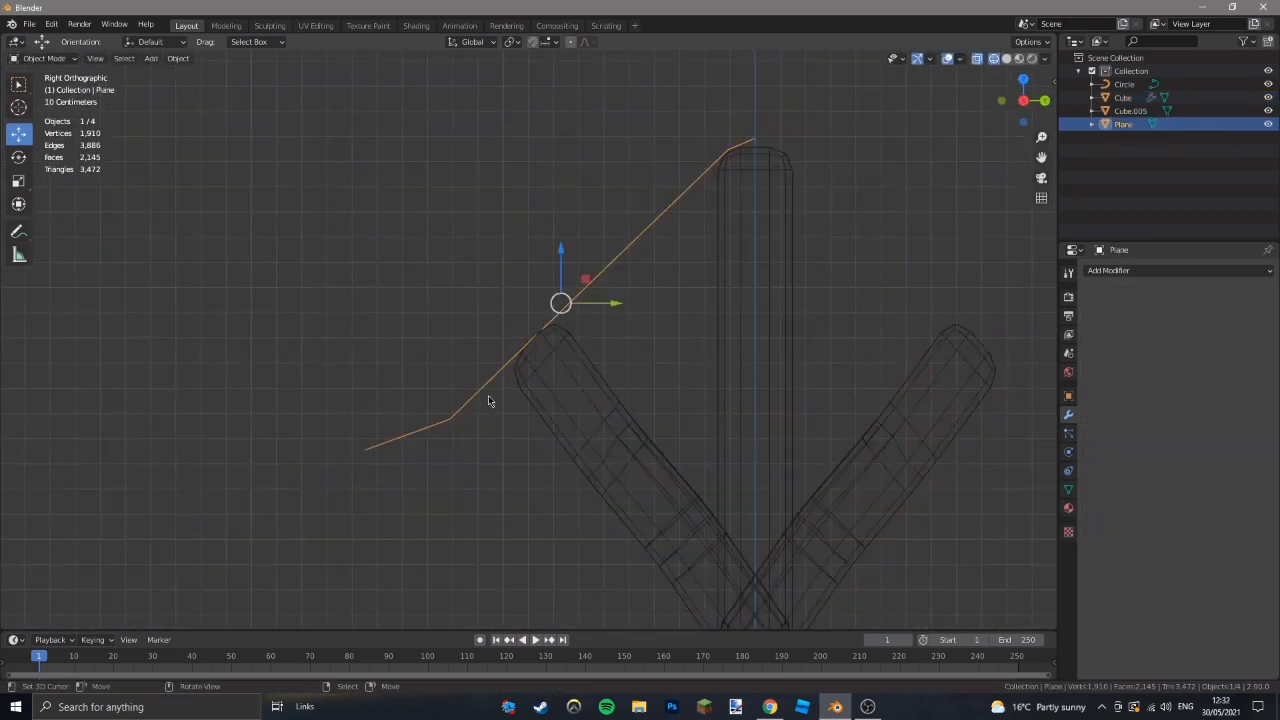
{"action": "left_click", "coordinate": [1110, 270]}
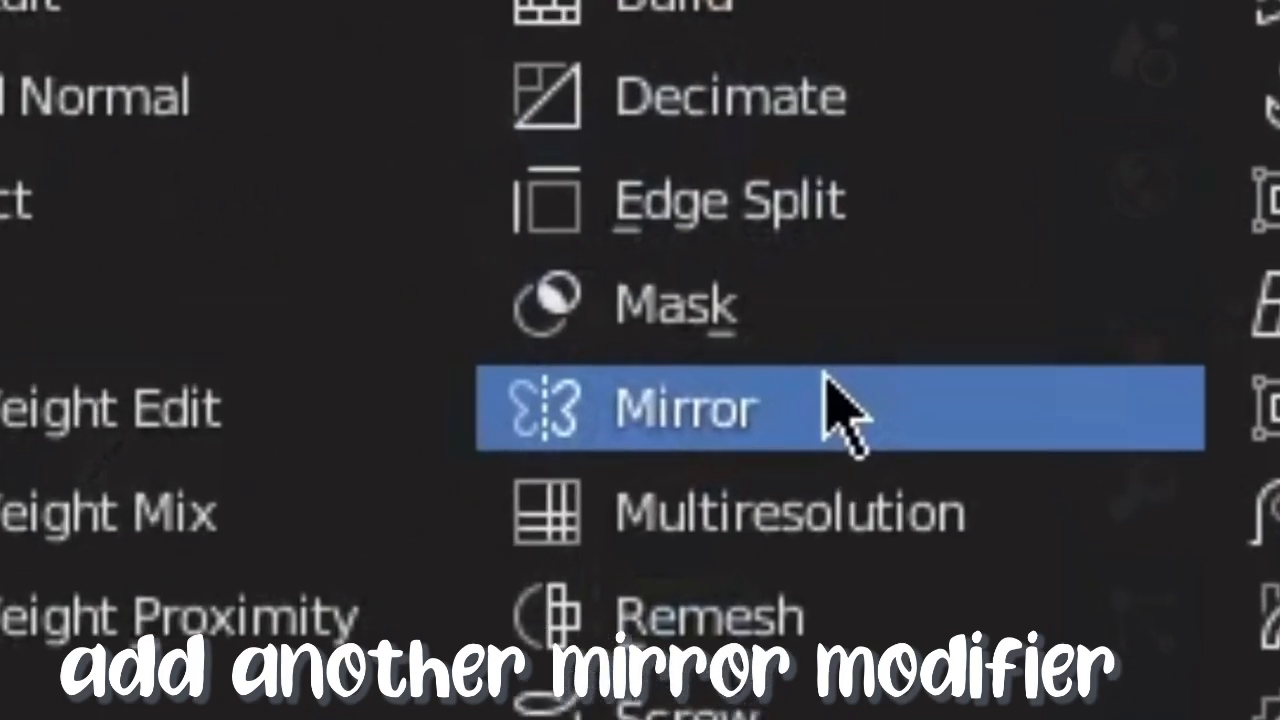
{"action": "left_click", "coordinate": [828, 382]}
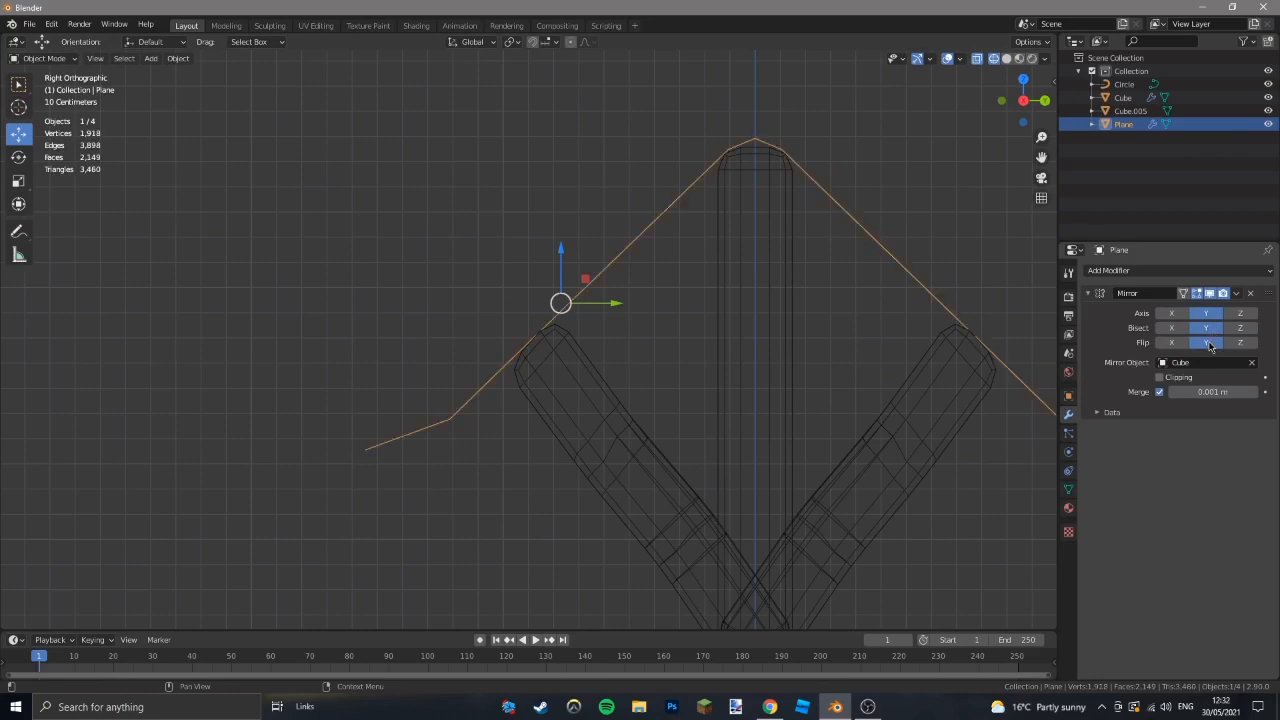
{"action": "scroll", "coordinate": [757, 363], "scroll_direction": "down", "scroll_amount": 3}
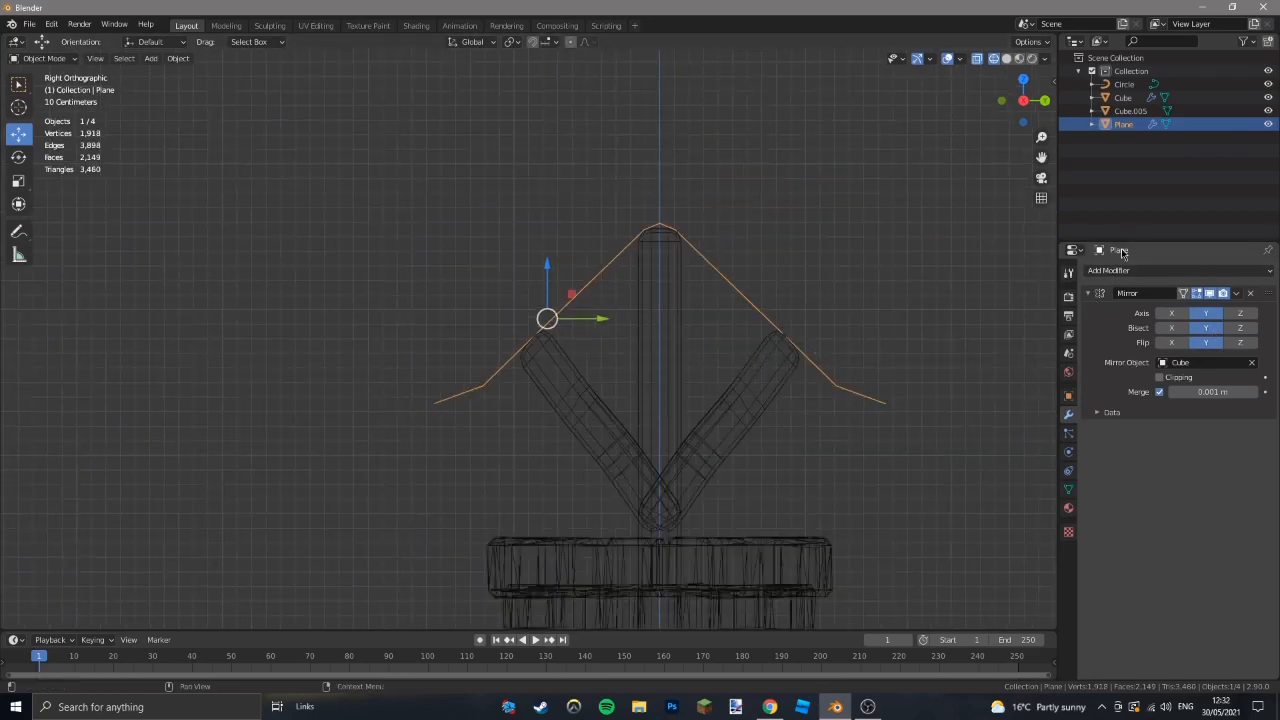
Add a Solidify modifier to the roof with a thickness of 0.09 m and view it in solid shading.
{"action": "left_click", "coordinate": [1118, 270]}
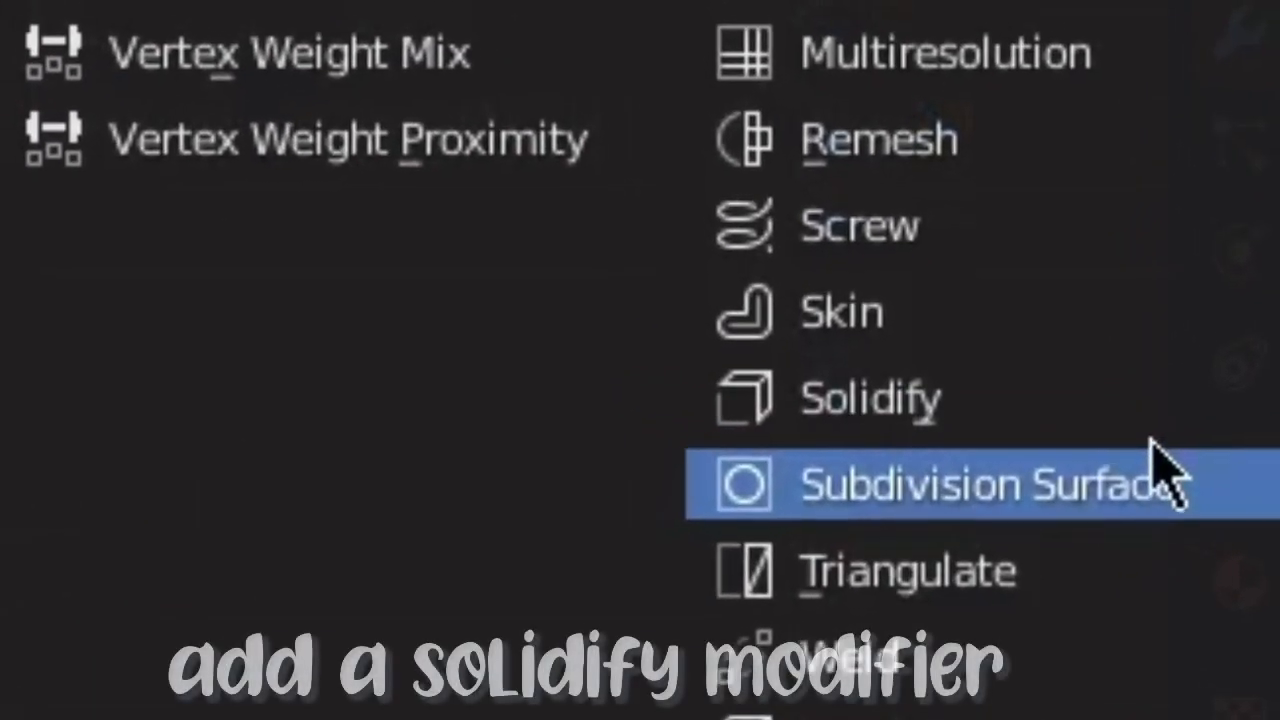
{"action": "left_click", "coordinate": [1140, 405]}
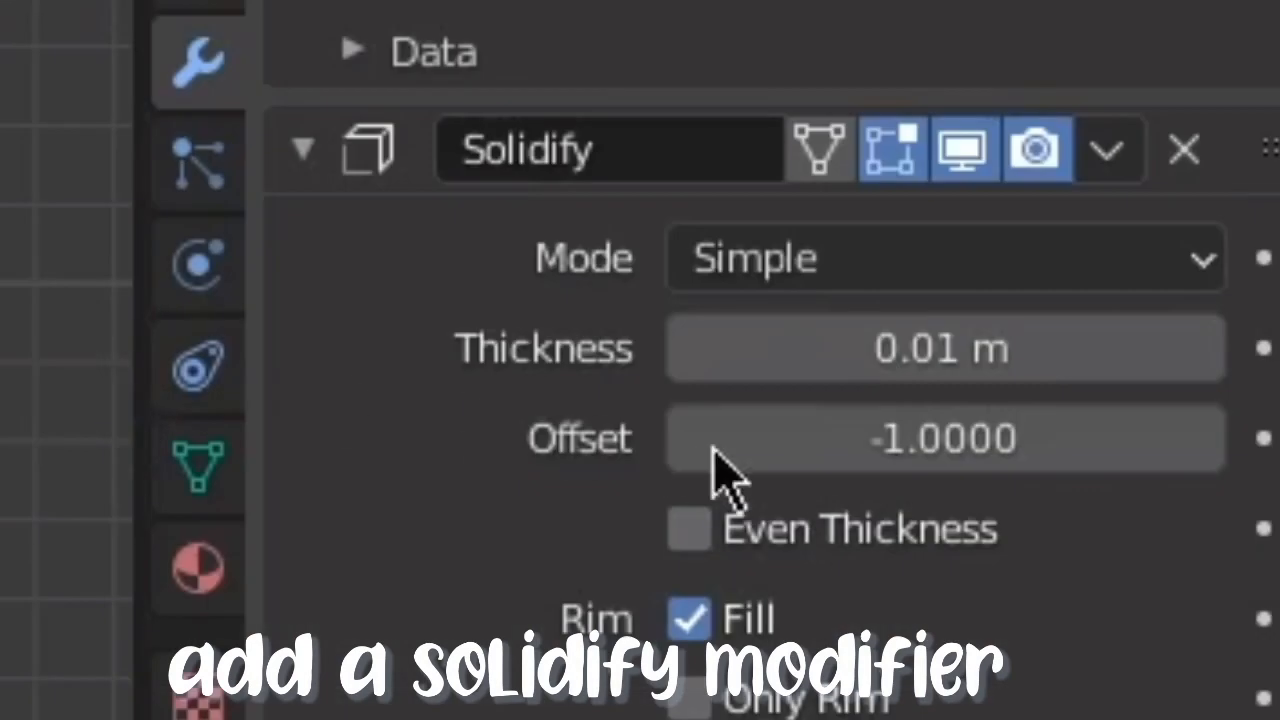
{"action": "left_click_drag", "start_coordinate": [740, 355], "coordinate": [1090, 355]}
{"action": "left_click", "coordinate": [548, 476]}
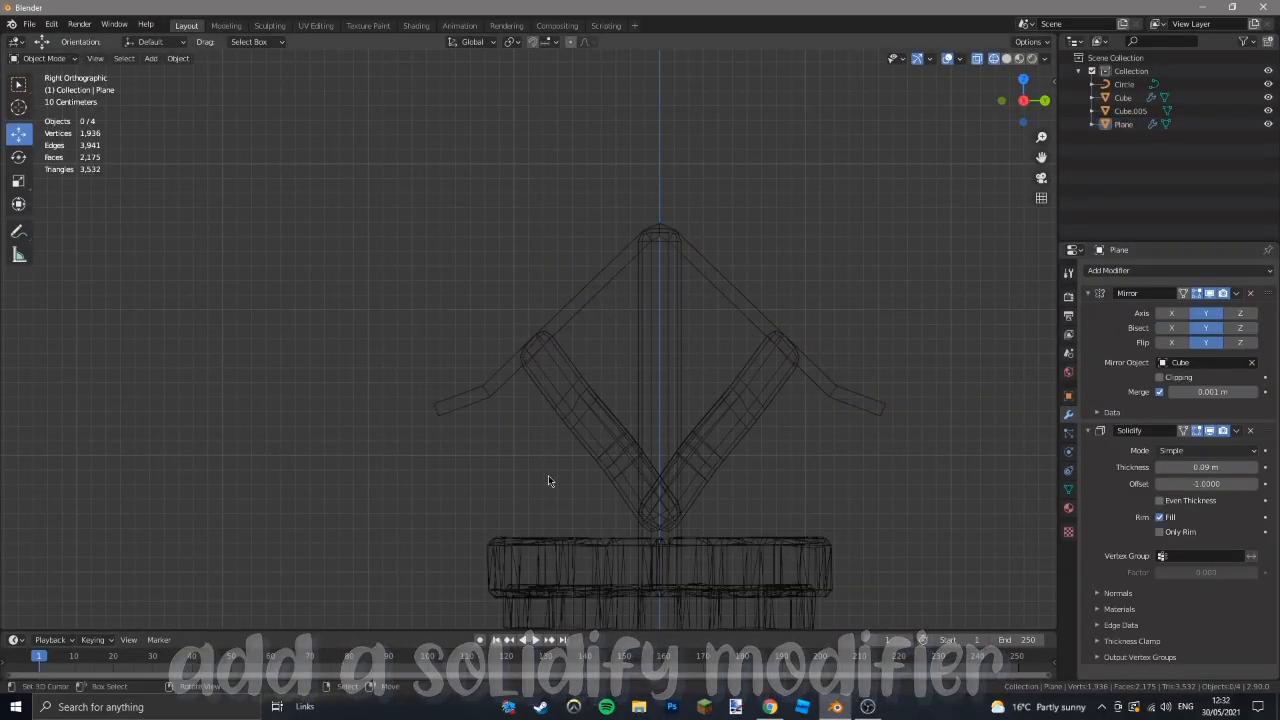
{"action": "key", "text": "shift+z"}
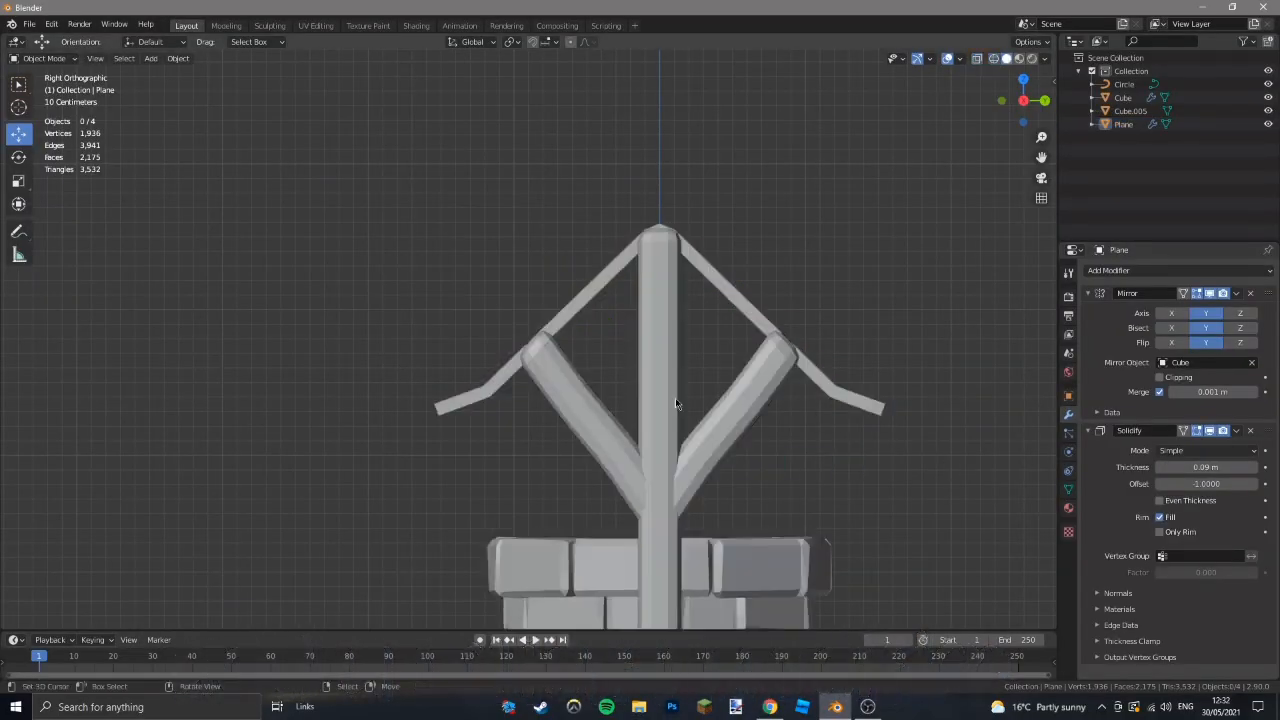
Scale the roof along the X axis so that it overhangs the two poles.
{"action": "mouse_move", "coordinate": [545, 380]}
{"action": "middle_mouse_down"}
{"action": "mouse_move", "coordinate": [688, 415]}
{"action": "mouse_move", "coordinate": [622, 378]}
{"action": "middle_mouse_up"}
{"action": "left_click", "coordinate": [492, 365]}
{"action": "key", "text": "s"}
{"action": "key", "text": "x"}
{"action": "left_click", "coordinate": [666, 371]}
{"action": "key", "text": "KP_1"}
Adjust the roof slope's middle edge loop and bevel the two lower bends into a smoother curve.
{"action": "key", "text": "Tab"}
{"action": "scroll", "coordinate": [623, 375], "scroll_direction": "up", "scroll_amount": 1}
{"action": "key", "text": "g"}
{"action": "left_click", "coordinate": [623, 372]}
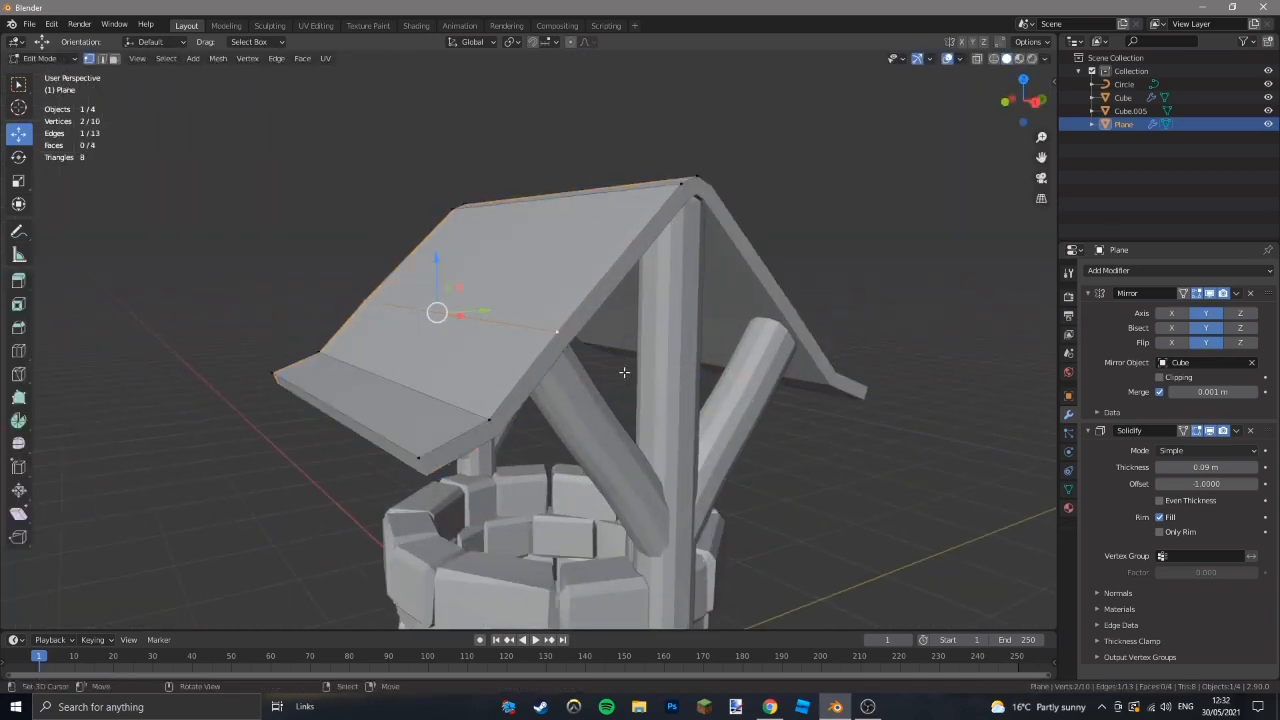
{"action": "key", "text": "a"}
{"action": "key", "text": "Tab"}
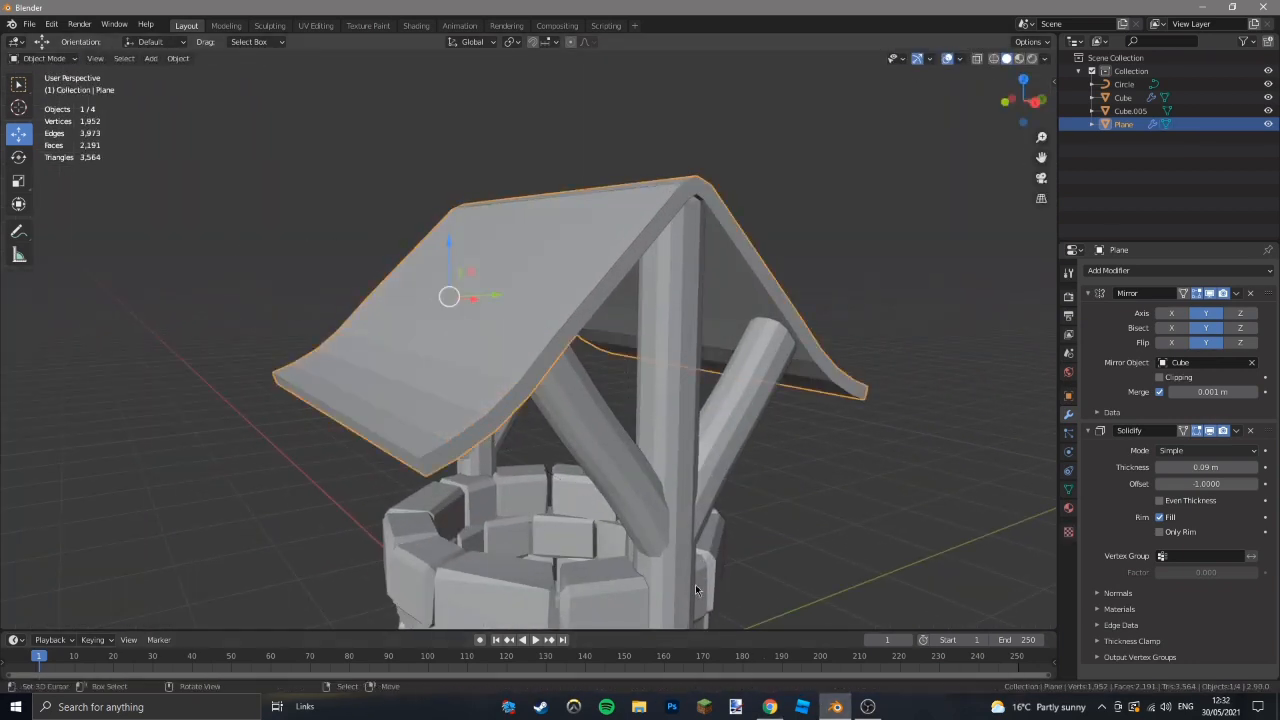
Lower the roof's ridge edge slightly so that the peak sits flatter above the pole.
{"action": "key", "text": "KP_3"}
{"action": "key", "text": "Tab"}
{"action": "key", "text": "z"}
{"action": "left_click", "coordinate": [608, 437]}
{"action": "key", "text": "c"}
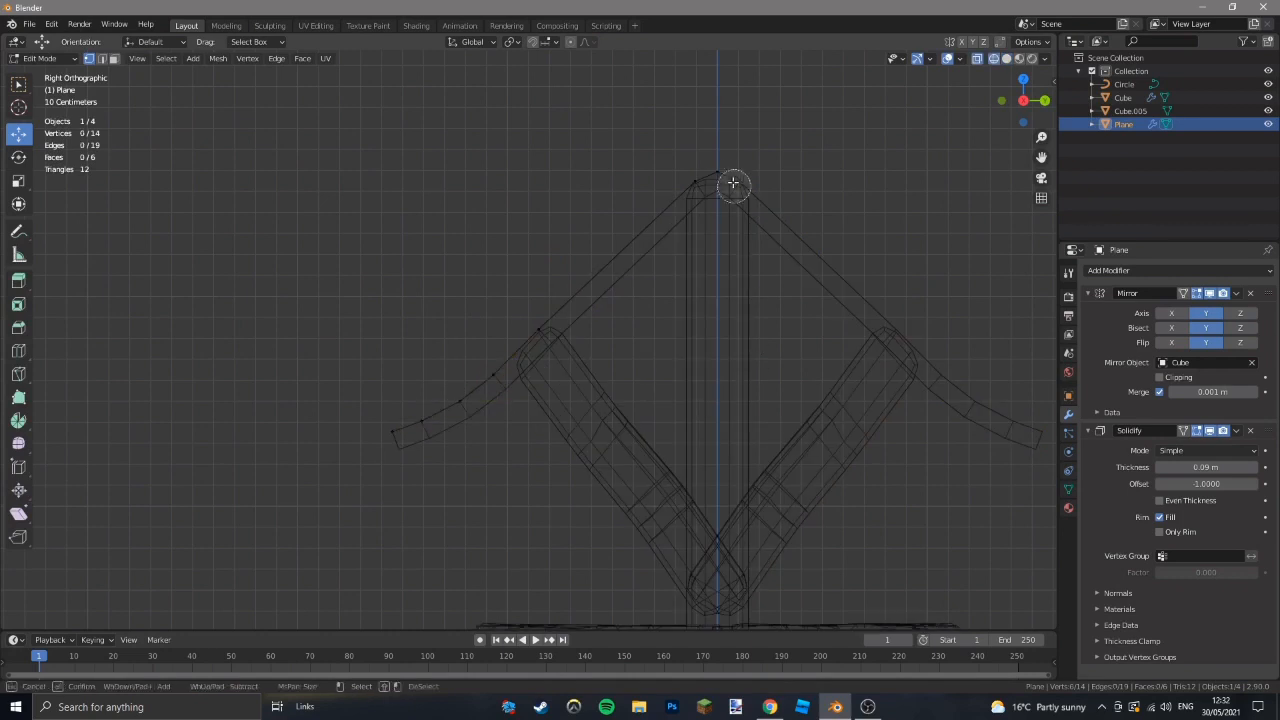
{"action": "left_click", "coordinate": [866, 203]}
{"action": "key", "text": "g"}
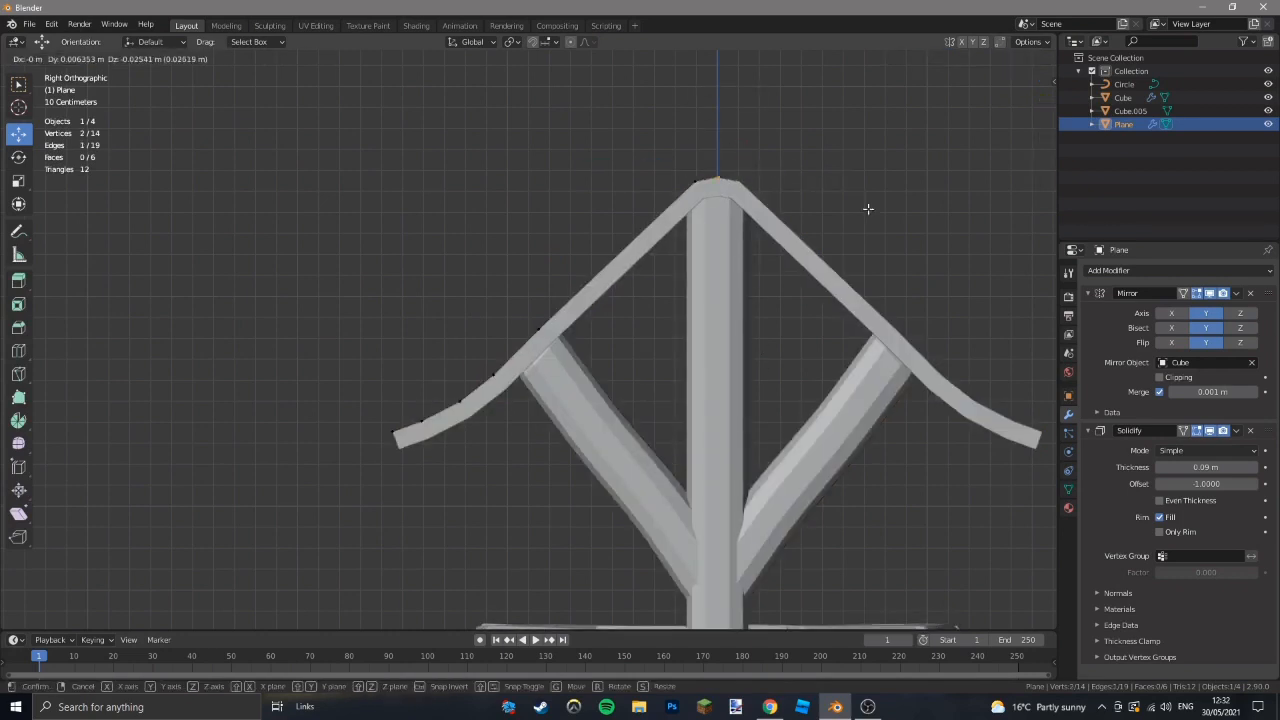
{"action": "left_click", "coordinate": [868, 209]}
Move the edge beside the roof's ridge slightly outward and down, and bevel it to round off the peak.
{"action": "key", "text": "Tab"}
{"action": "key", "text": "Tab"}
{"action": "key", "text": "z"}
{"action": "left_click", "coordinate": [637, 240]}
{"action": "key", "text": "c"}
{"action": "left_click", "coordinate": [686, 185]}
{"action": "key", "text": "z"}
{"action": "left_click", "coordinate": [727, 217]}
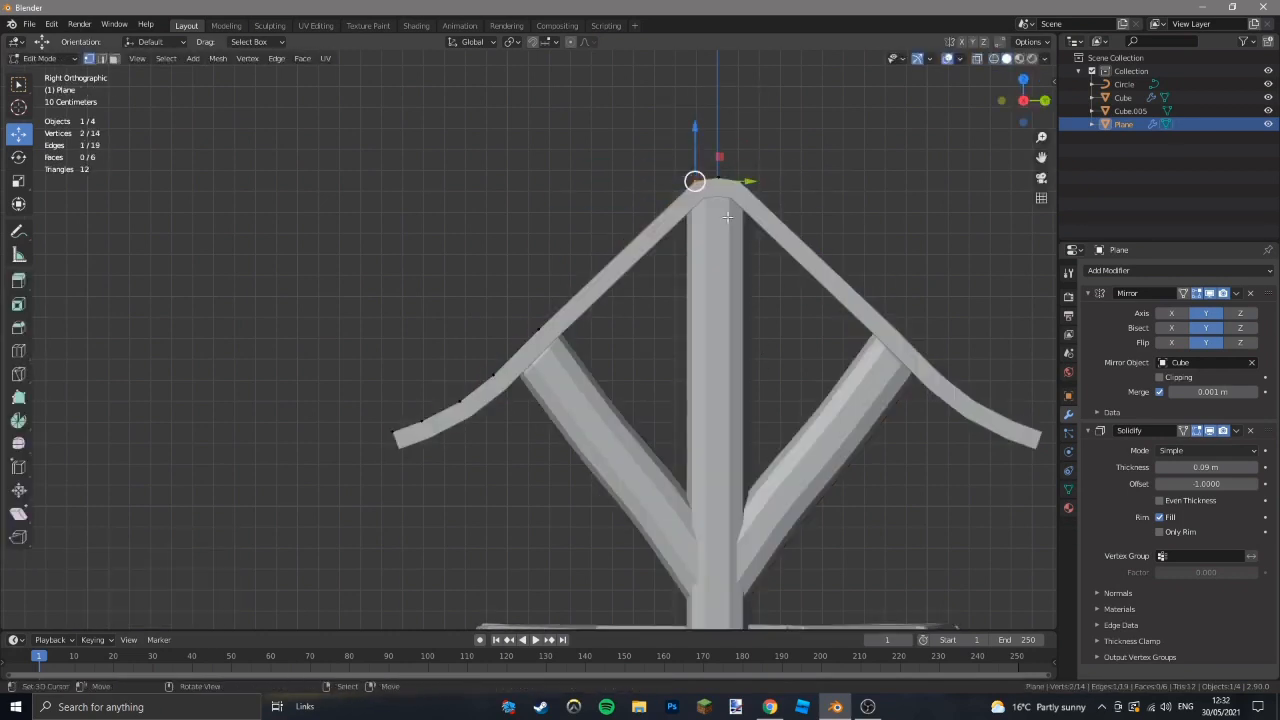
{"action": "key", "text": "g"}
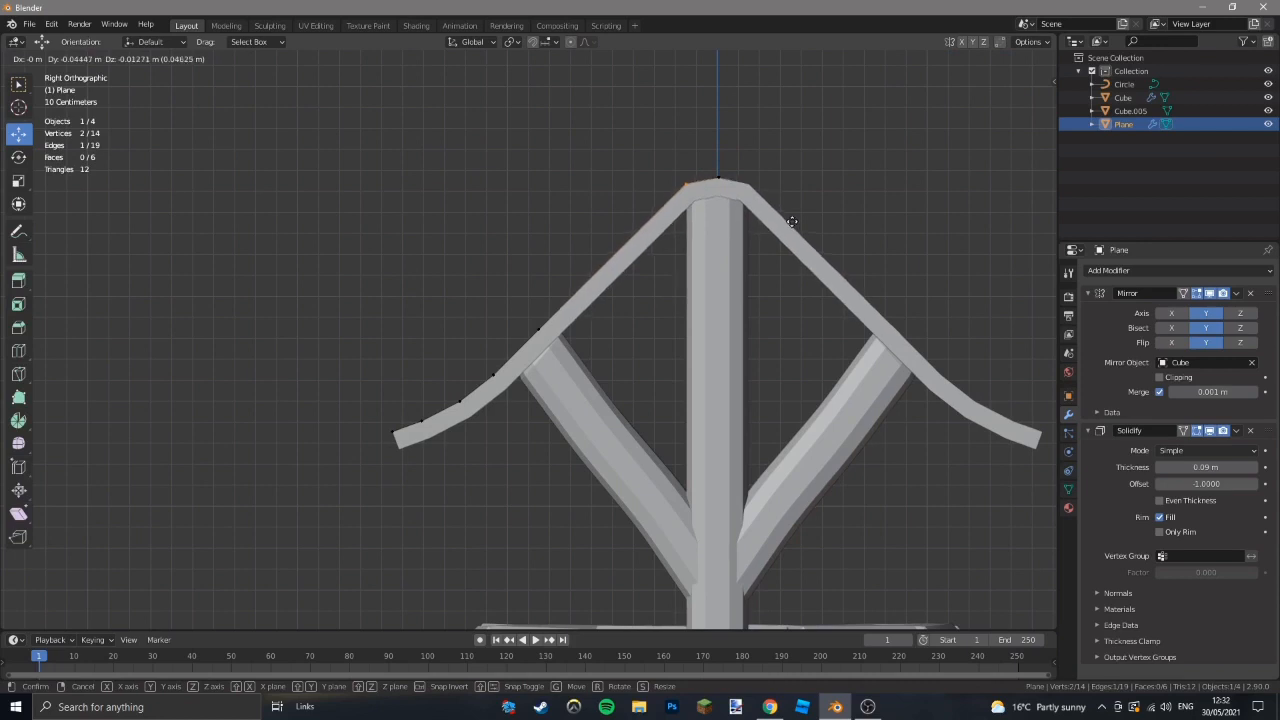
{"action": "left_click", "coordinate": [791, 221]}
{"action": "left_click", "coordinate": [807, 244]}
{"action": "key", "text": "Tab"}
Examine the rounded roof ridge and the proportions of the whole well from the side, front and in perspective.
{"action": "scroll", "coordinate": [726, 420], "scroll_direction": "down", "scroll_amount": 6}
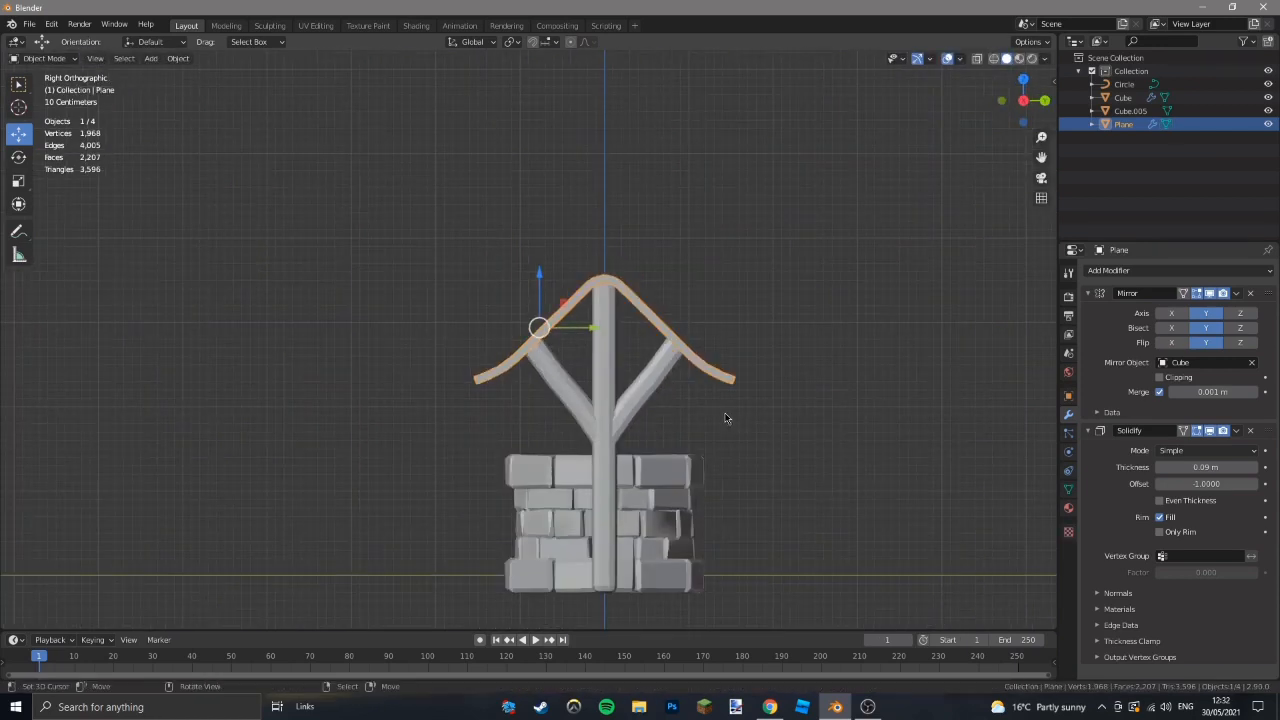
{"action": "left_click", "coordinate": [726, 421]}
{"action": "scroll", "coordinate": [724, 422], "scroll_direction": "up", "scroll_amount": 5}
{"action": "mouse_move", "coordinate": [640, 400]}
{"action": "middle_mouse_down"}
{"action": "mouse_move", "coordinate": [708, 447]}
{"action": "mouse_move", "coordinate": [802, 442]}
{"action": "mouse_move", "coordinate": [688, 443]}
{"action": "mouse_move", "coordinate": [674, 345]}
{"action": "mouse_move", "coordinate": [655, 342]}
{"action": "mouse_move", "coordinate": [674, 419]}
{"action": "mouse_move", "coordinate": [625, 338]}
{"action": "middle_mouse_up"}
{"action": "scroll", "coordinate": [664, 340], "scroll_direction": "up", "scroll_amount": 1}
{"action": "left_click", "coordinate": [734, 240]}
{"action": "key", "text": "Tab"}
{"action": "key", "text": "KP_3"}
{"action": "key", "text": "shift+z"}
{"action": "key", "text": "shift+z"}
{"action": "key", "text": "Tab"}
{"action": "scroll", "coordinate": [674, 419], "scroll_direction": "down", "scroll_amount": 5}
{"action": "key", "text": "KP_1"}
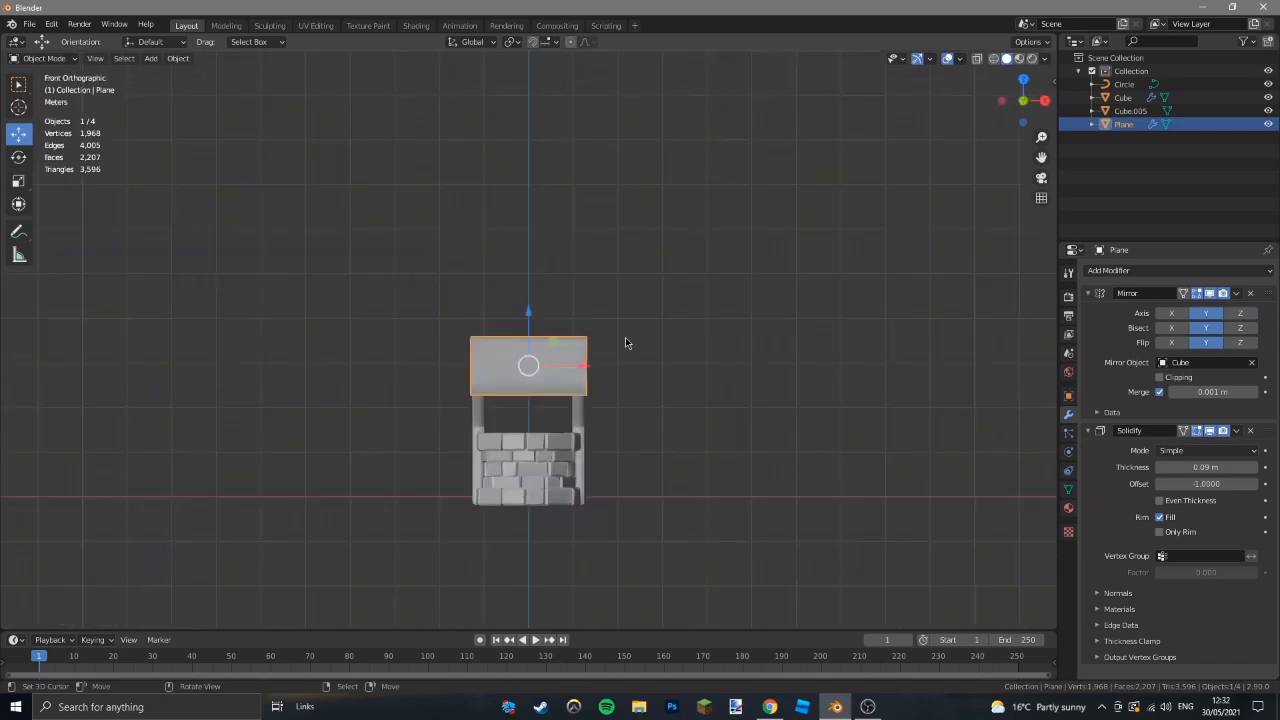
{"action": "key", "text": "KP_3"}
{"action": "scroll", "coordinate": [640, 334], "scroll_direction": "up", "scroll_amount": 4}
{"action": "key", "text": "Tab"}
{"action": "scroll", "coordinate": [679, 330], "scroll_direction": "up", "scroll_amount": 2}
{"action": "key", "text": "s"}
{"action": "key", "text": "y"}
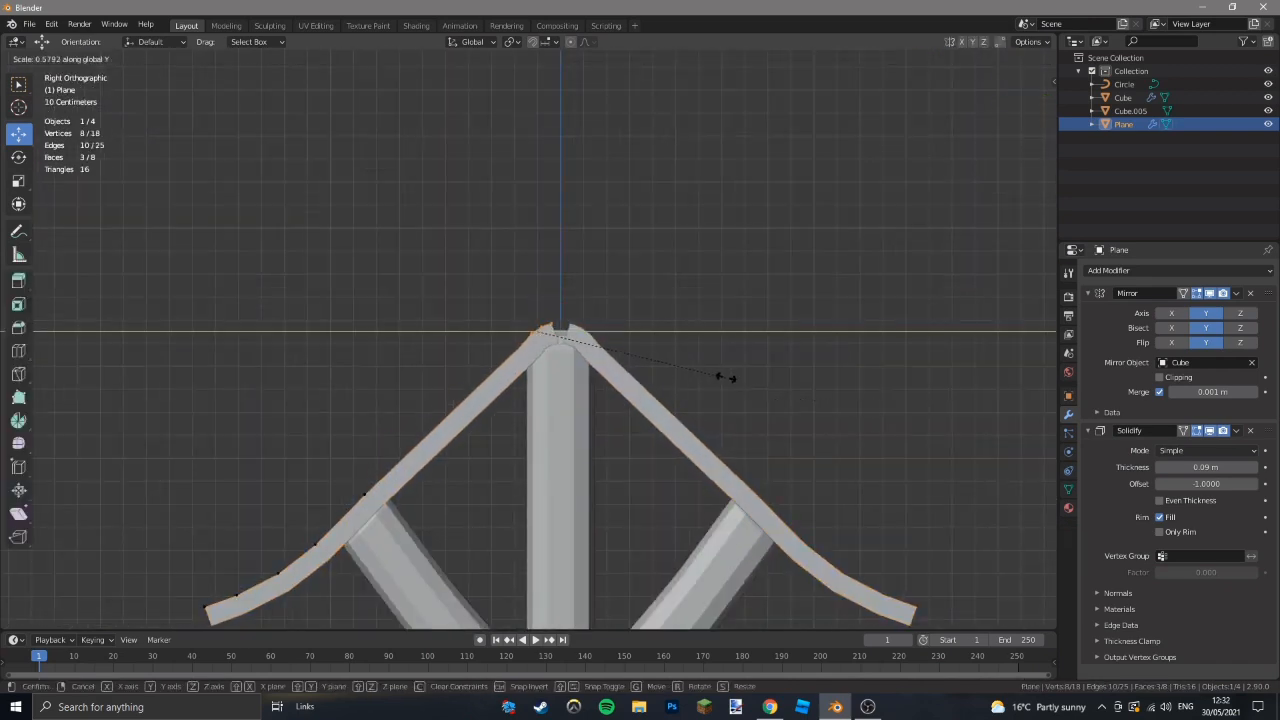
{"action": "right_click", "coordinate": [695, 387]}
{"action": "key", "text": "shift+z"}
{"action": "scroll", "coordinate": [688, 404], "scroll_direction": "up", "scroll_amount": 5}
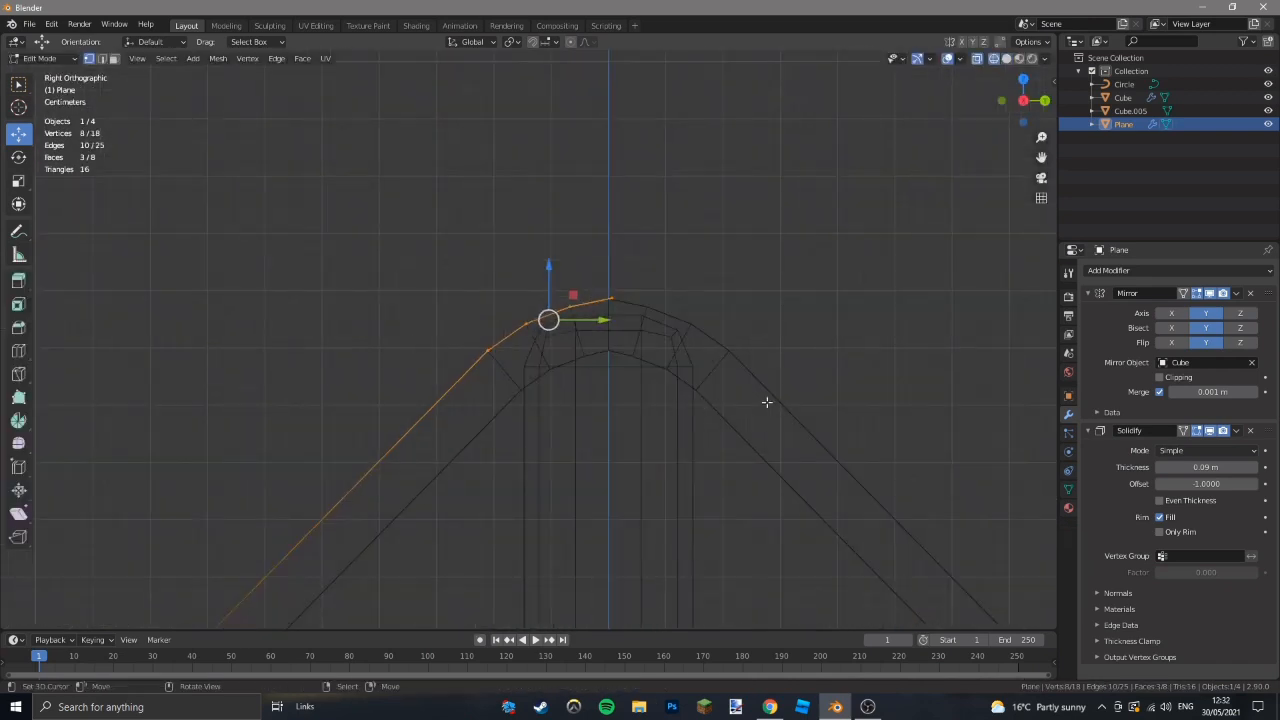
{"action": "key", "text": "shift+z"}
{"action": "key", "text": "s"}
{"action": "key", "text": "y"}
{"action": "right_click", "coordinate": [695, 347]}
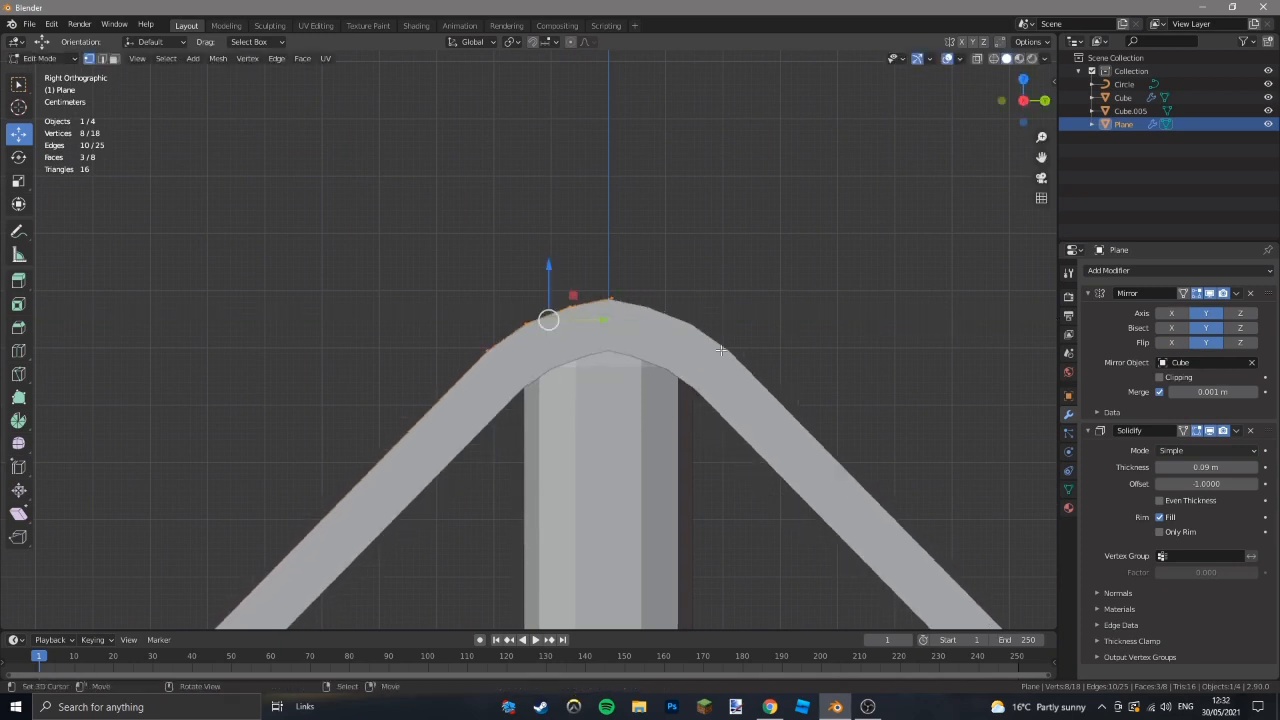
Try to move and rotate the faces at the roof's ridge, and undo the change.
{"action": "key", "text": "alt+a"}
{"action": "key", "text": "shift+z"}
{"action": "left_click", "coordinate": [832, 319]}
{"action": "key", "text": "g"}
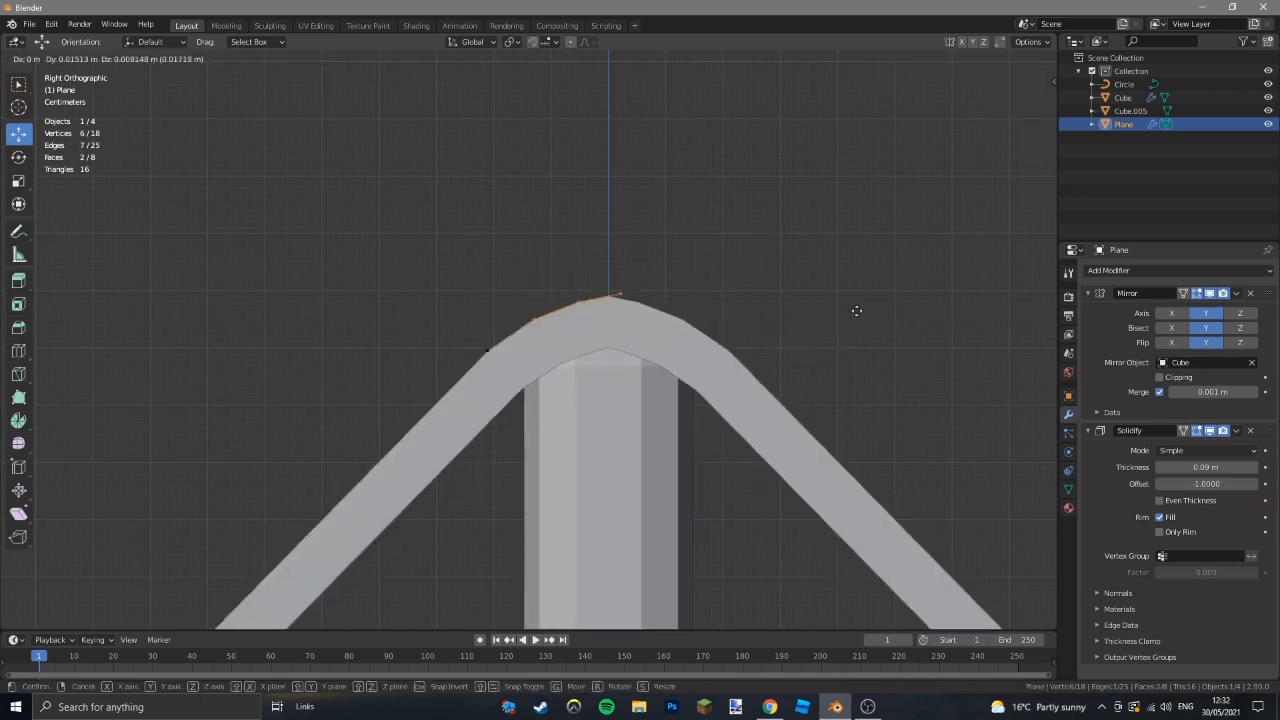
{"action": "left_click", "coordinate": [875, 306]}
{"action": "key", "text": "Escape"}
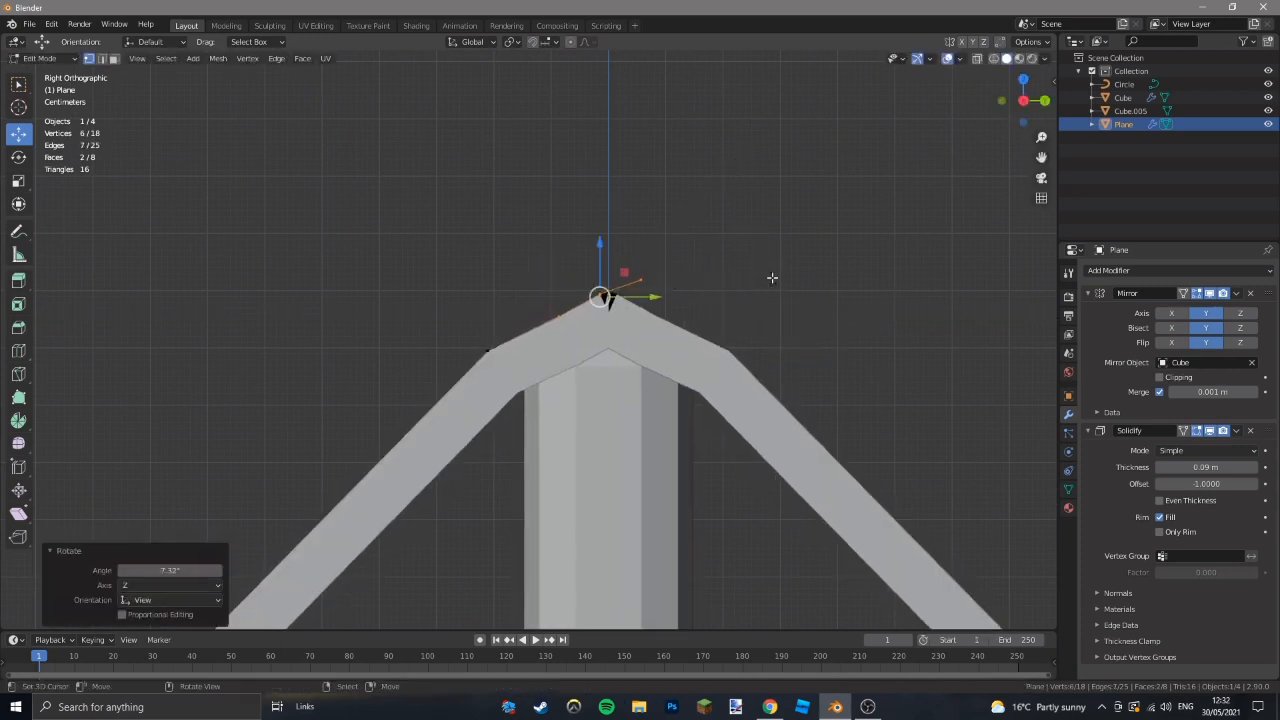
{"action": "key", "text": "ctrl+z"}
{"action": "key", "text": "Tab"}
{"action": "scroll", "coordinate": [766, 296], "scroll_direction": "down", "scroll_amount": 10}
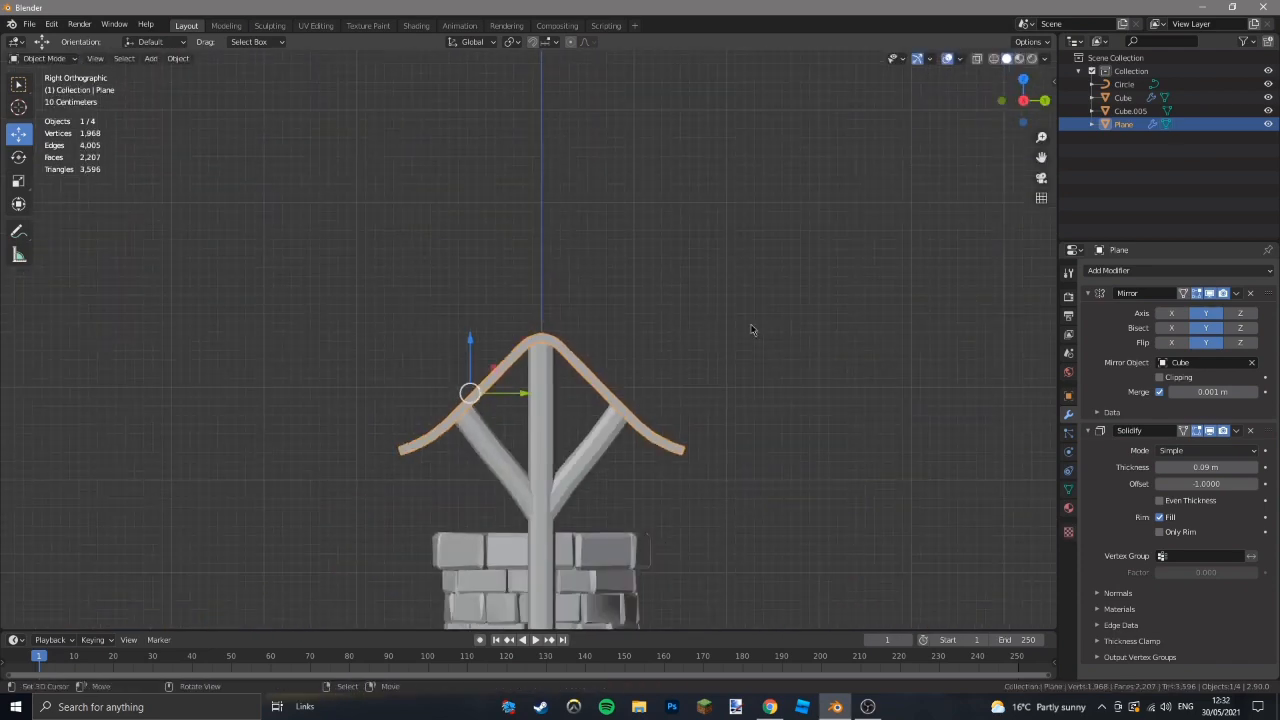
Apply the roof's Mirror modifier while viewing the well in material preview shading.
{"action": "middle_click_drag", "start_coordinate": [525, 345], "coordinate": [601, 481]}
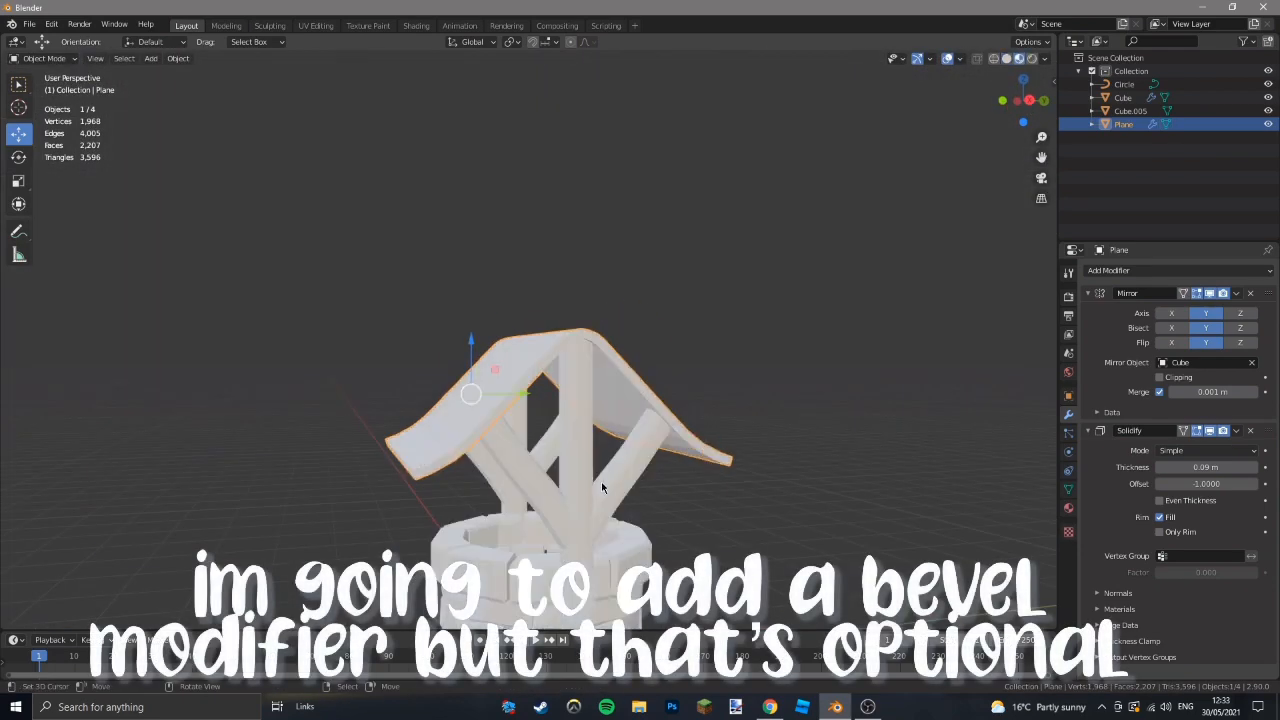
{"action": "scroll", "coordinate": [561, 479], "scroll_direction": "down", "scroll_amount": 5}
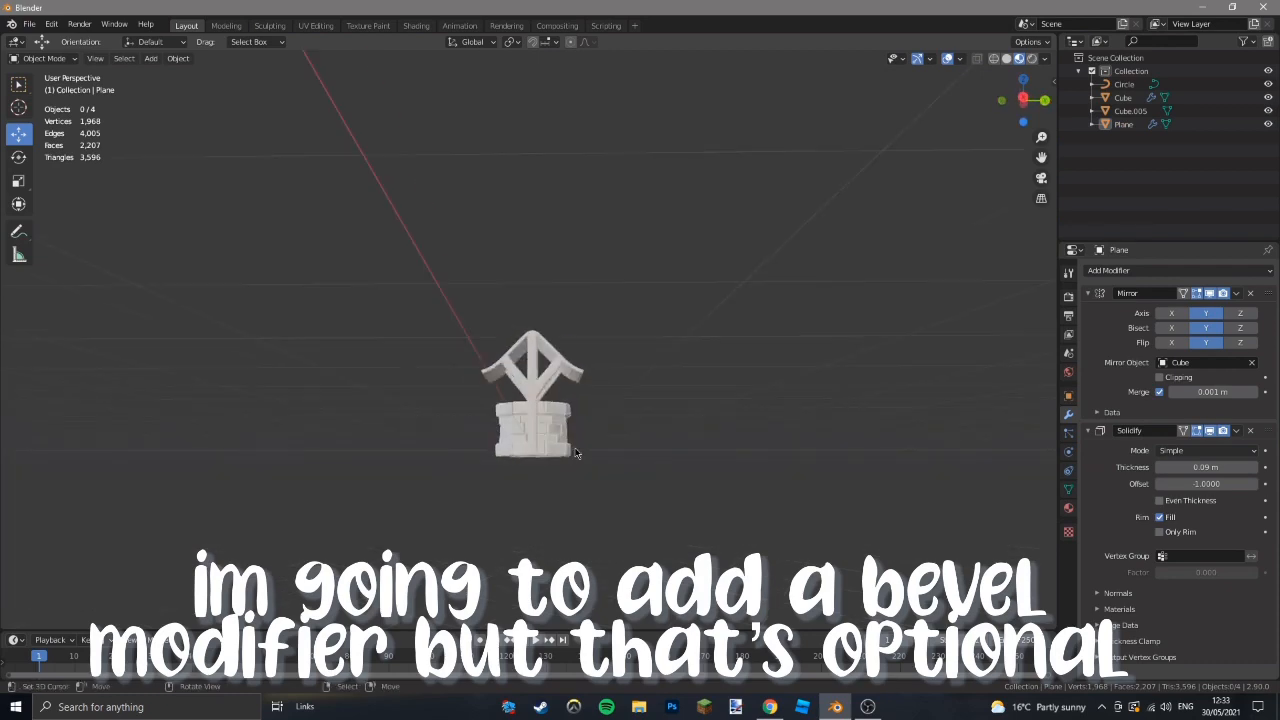
{"action": "key", "text": "KP_3"}
{"action": "scroll", "coordinate": [580, 430], "scroll_direction": "up", "scroll_amount": 5}
{"action": "left_click", "coordinate": [637, 421]}
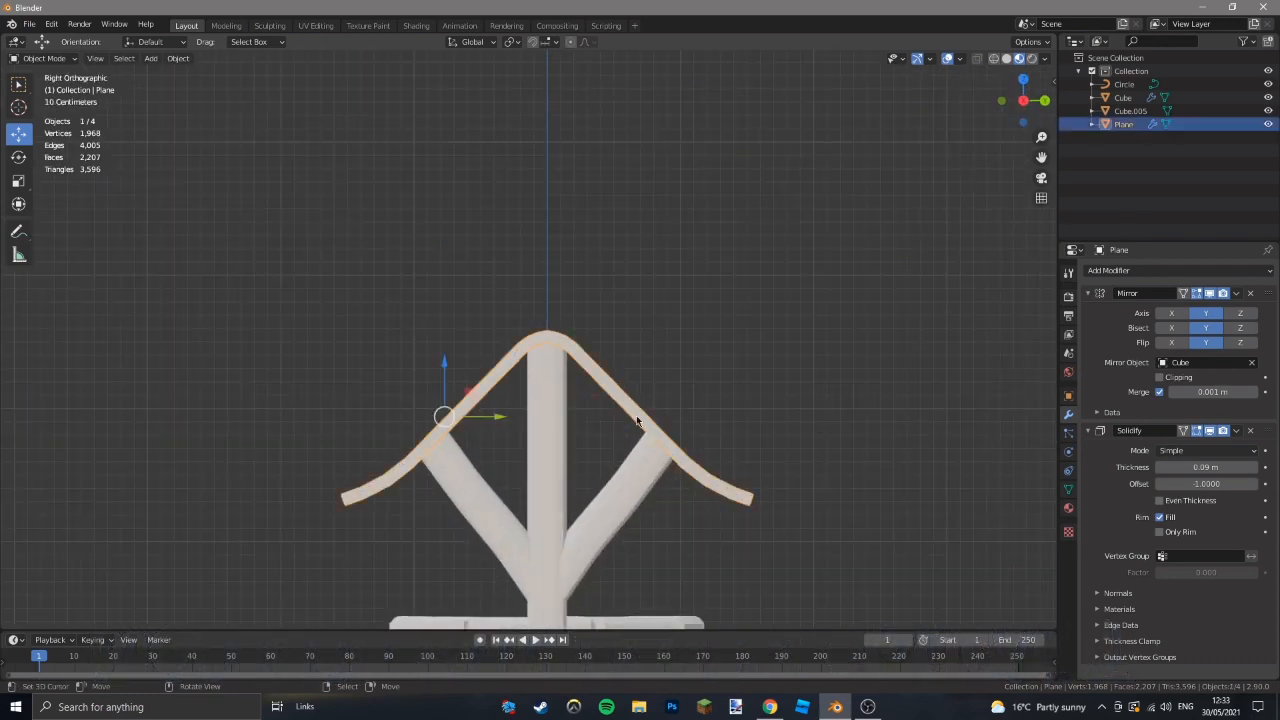
{"action": "left_click", "coordinate": [1238, 308]}
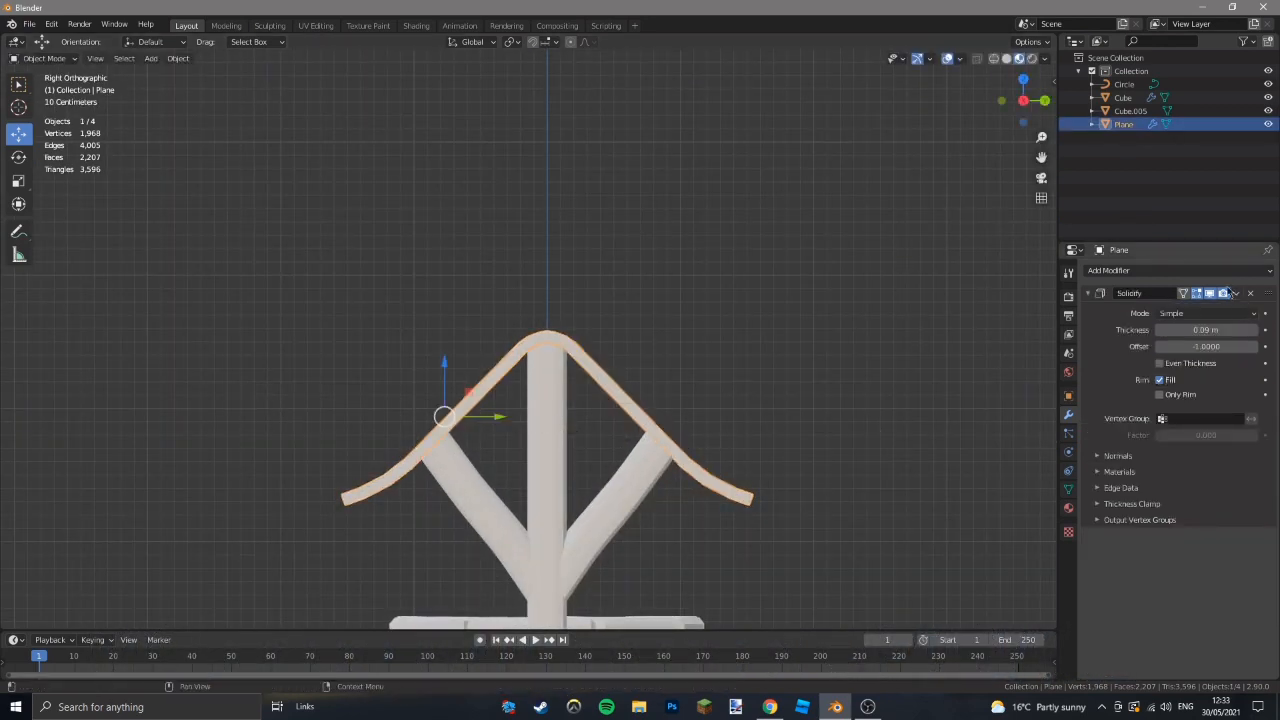
Add a Bevel modifier to the roof after its Solidify modifier.
{"action": "left_click", "coordinate": [1180, 270]}
{"action": "left_click", "coordinate": [1026, 317]}
{"action": "left_click", "coordinate": [840, 328]}
{"action": "middle_click_drag", "start_coordinate": [840, 328], "coordinate": [658, 381]}
{"action": "left_click", "coordinate": [646, 396]}
{"action": "left_click", "coordinate": [750, 354]}
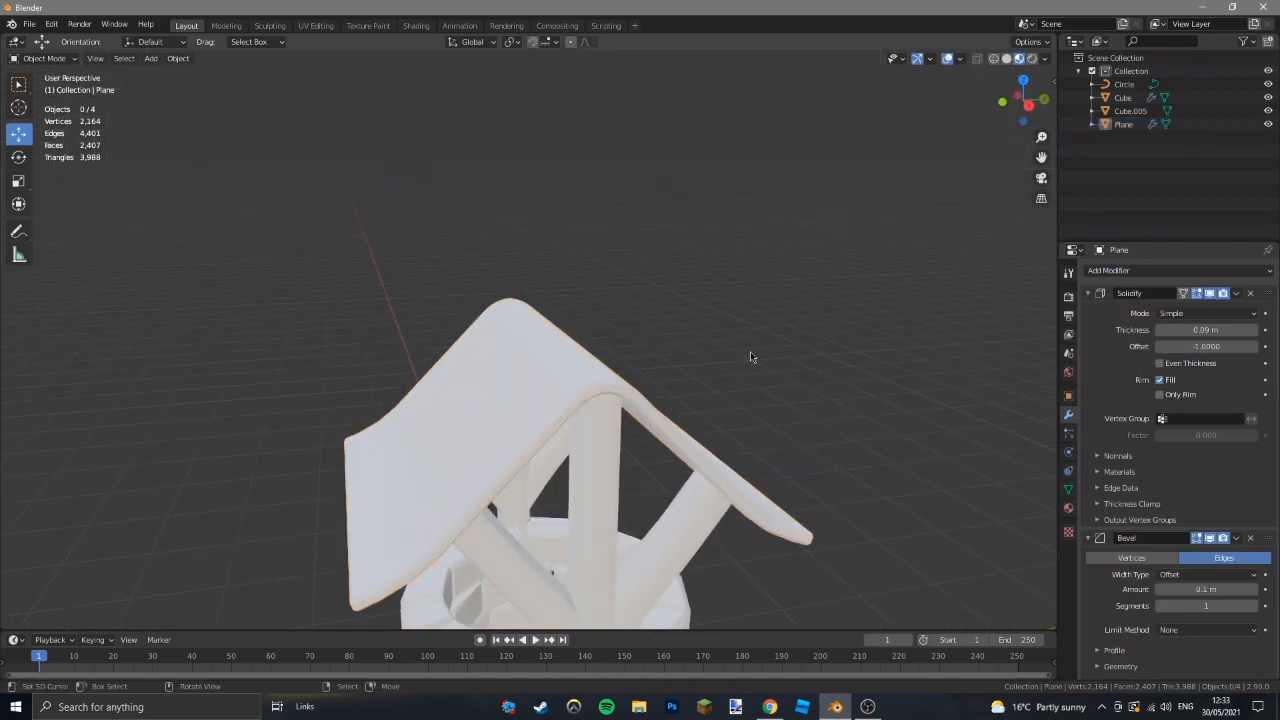
Apply the remaining modifiers on the roof and the pole object so that only plain meshes are left.
{"action": "middle_click_drag", "start_coordinate": [750, 354], "coordinate": [704, 401]}
{"action": "key", "text": "z"}
{"action": "left_click", "coordinate": [806, 402]}
{"action": "middle_click_drag", "start_coordinate": [806, 402], "coordinate": [640, 420]}
{"action": "scroll", "coordinate": [637, 421], "scroll_direction": "down", "scroll_amount": 3}
{"action": "left_click", "coordinate": [633, 422]}
{"action": "left_click", "coordinate": [1236, 308]}
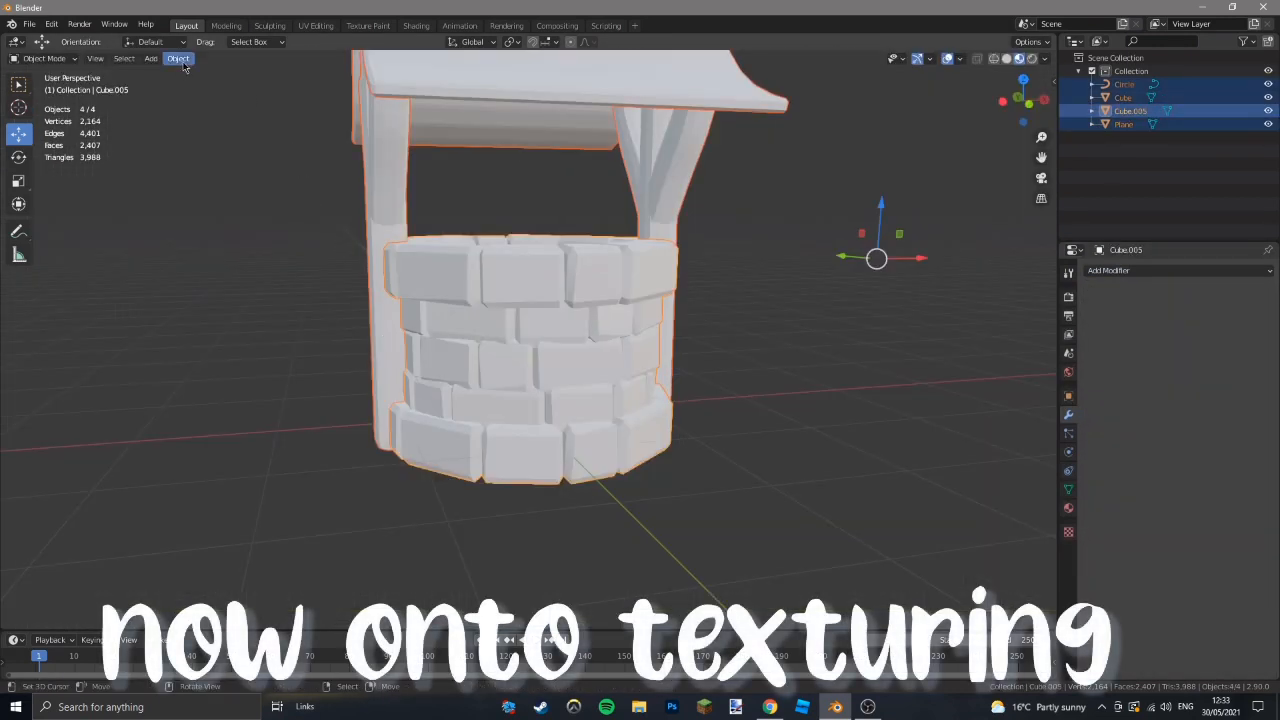
Set the origin of all four selected objects to their geometry.
{"action": "left_click", "coordinate": [180, 59]}
{"action": "mouse_move", "coordinate": [186, 88]}
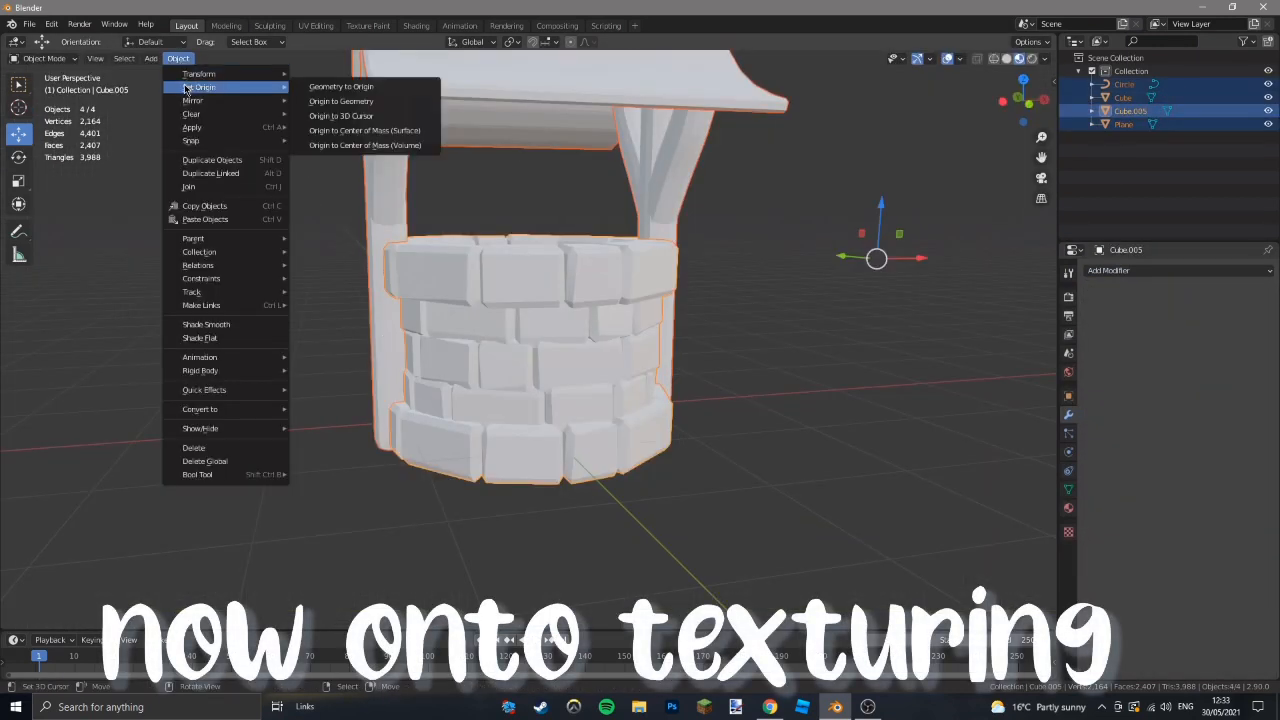
{"action": "left_click", "coordinate": [307, 102]}
Create a new material on the stone wall with the image darkpalette.png as its base color texture.
{"action": "key", "text": "Tab"}
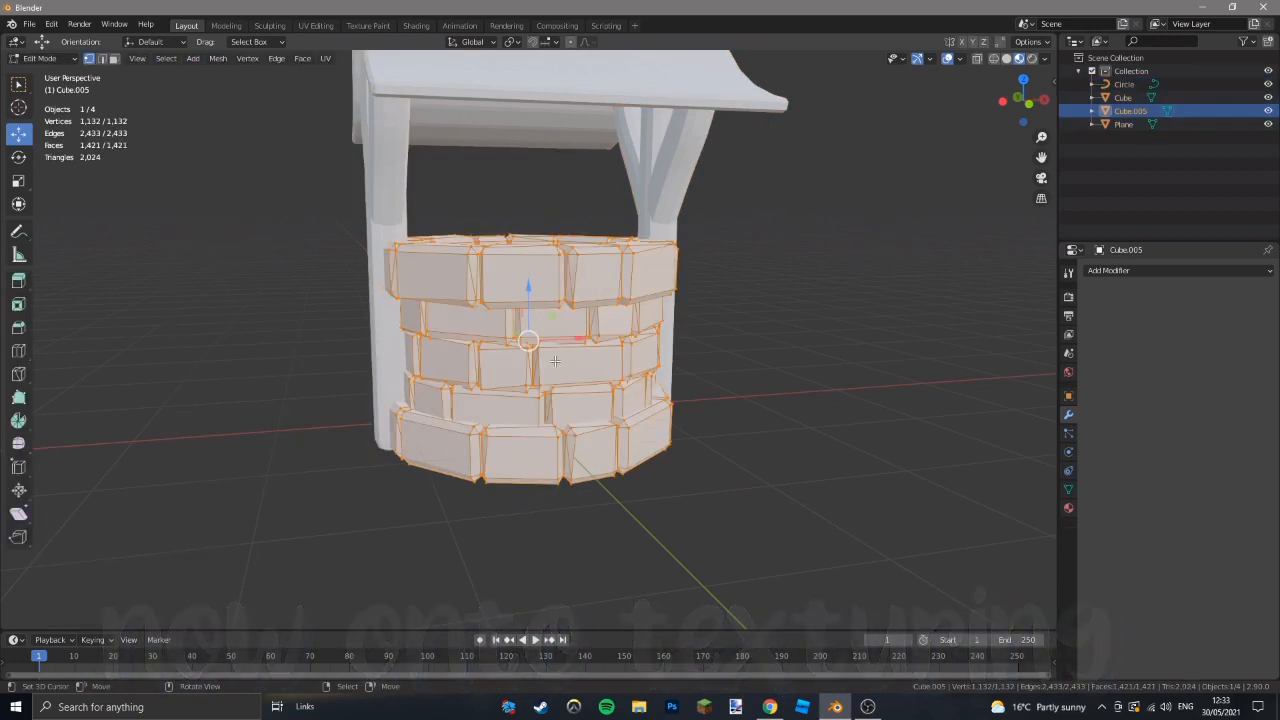
{"action": "key", "text": "Tab"}
{"action": "left_click", "coordinate": [1068, 508]}
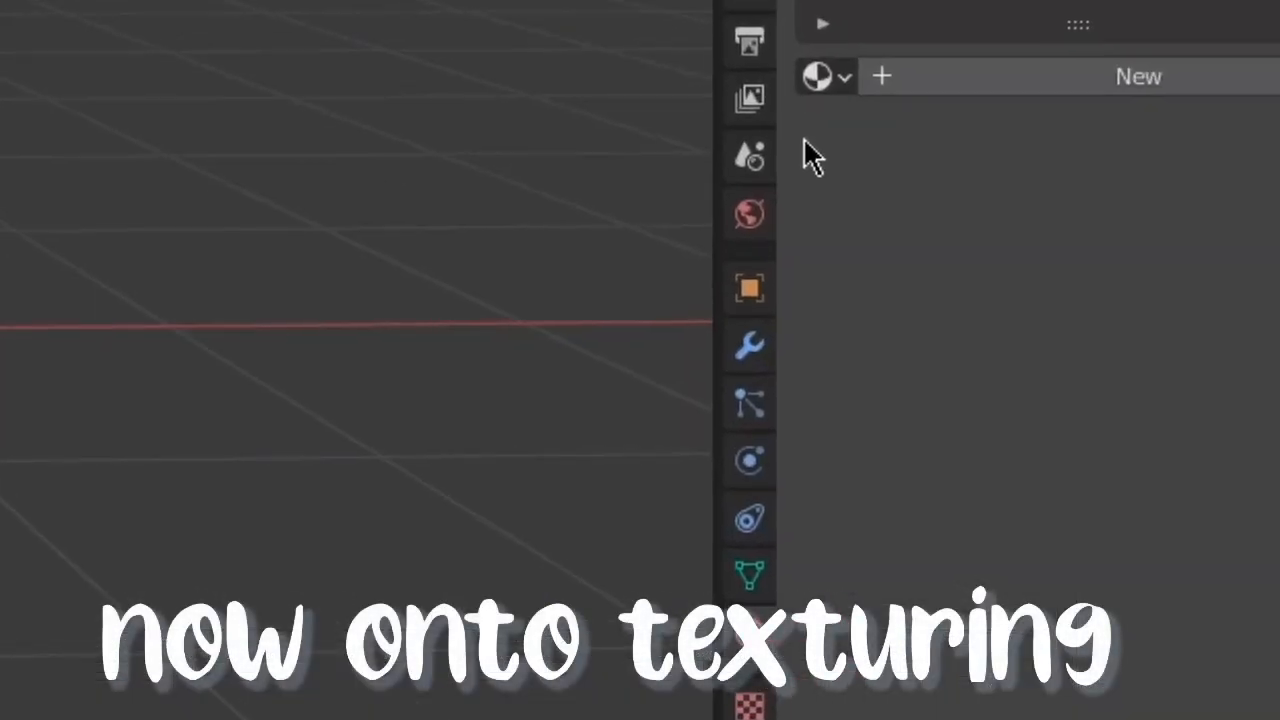
{"action": "left_click", "coordinate": [1190, 324]}
{"action": "left_click", "coordinate": [956, 491]}
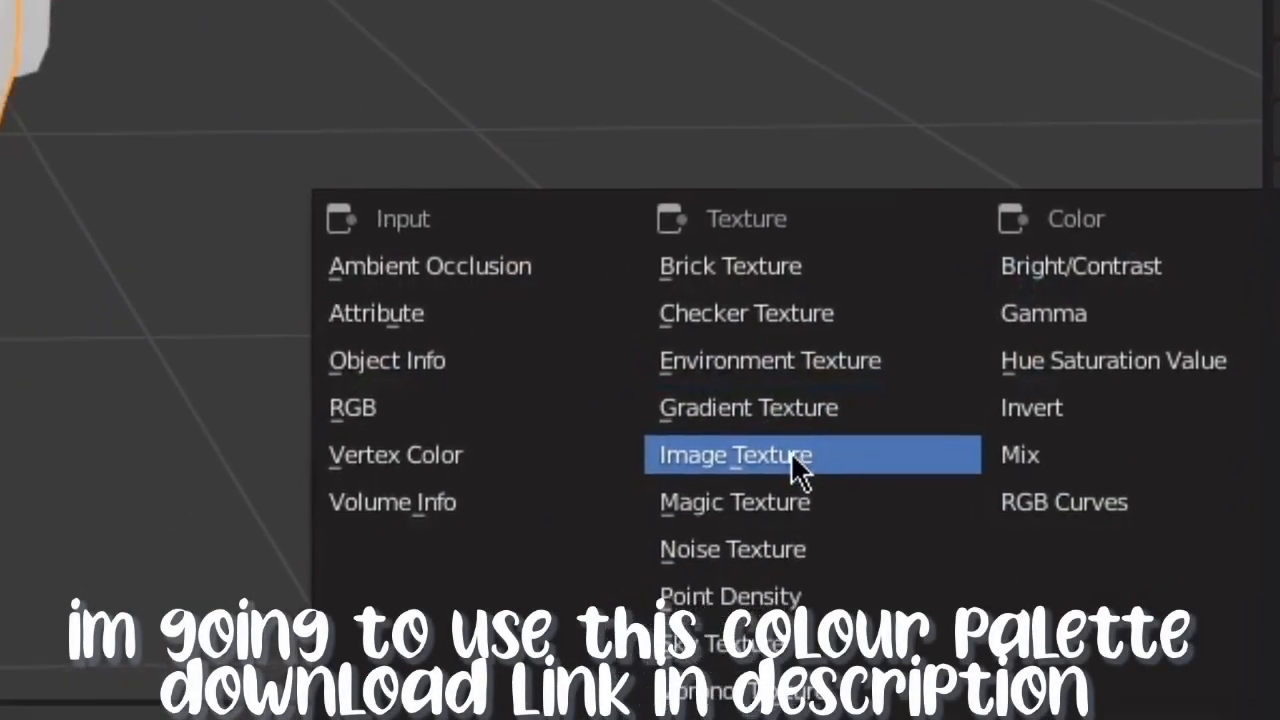
{"action": "left_click", "coordinate": [590, 543]}
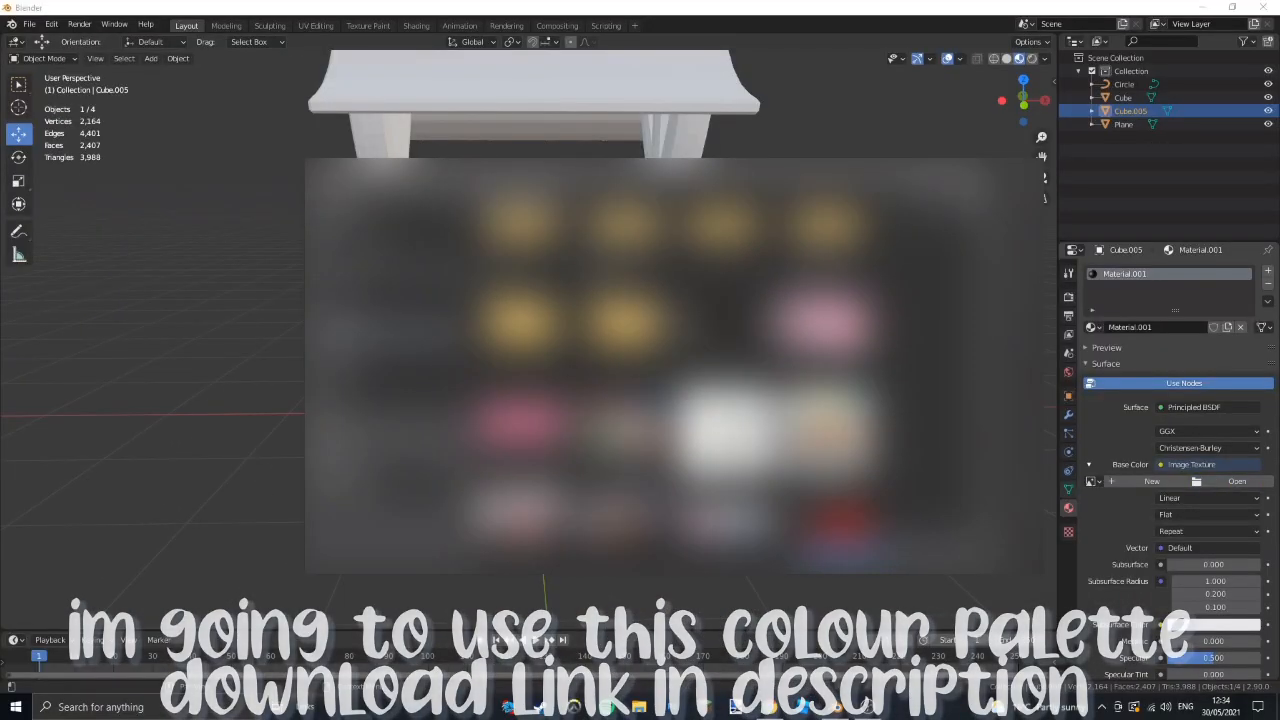
{"action": "double_click", "coordinate": [622, 430]}
{"action": "scroll", "coordinate": [640, 428], "scroll_direction": "down", "scroll_amount": 3}
{"action": "middle_click_drag", "start_coordinate": [648, 426], "coordinate": [591, 422]}
Assign the palette material Material.001 to the poles and to the roof.
{"action": "left_click", "coordinate": [619, 305]}
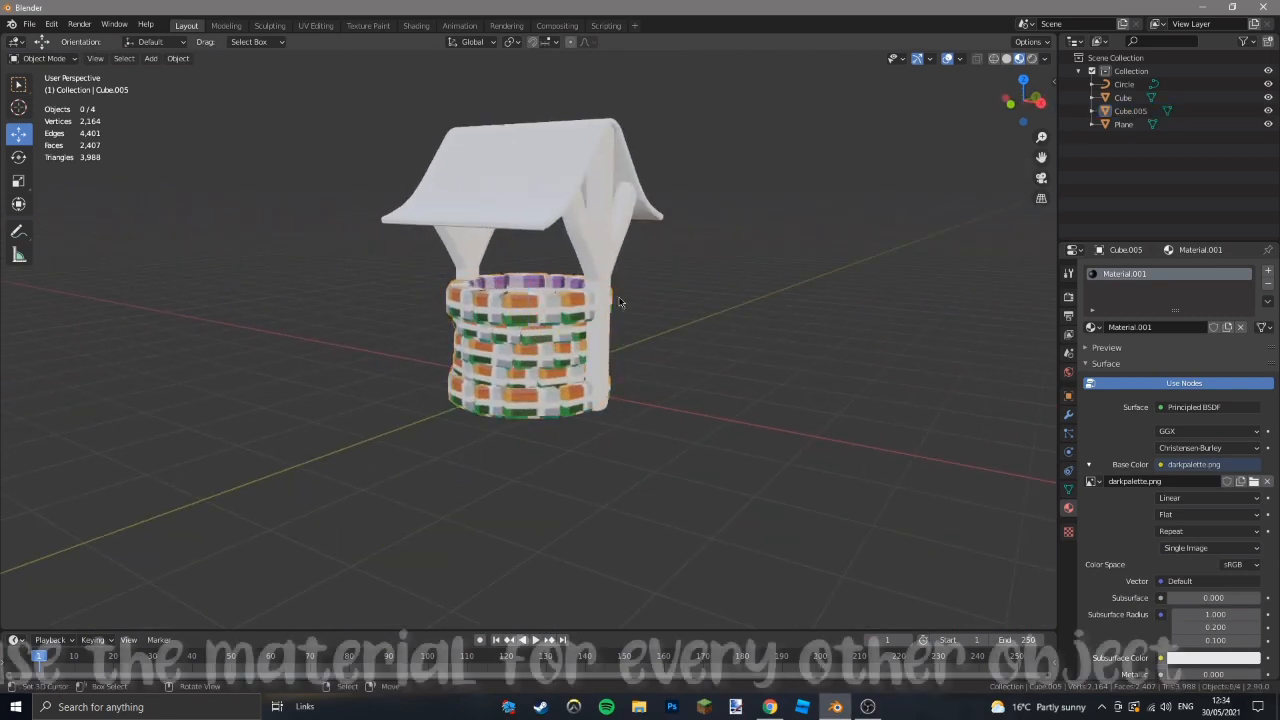
{"action": "left_click", "coordinate": [603, 305]}
{"action": "left_click", "coordinate": [1091, 329]}
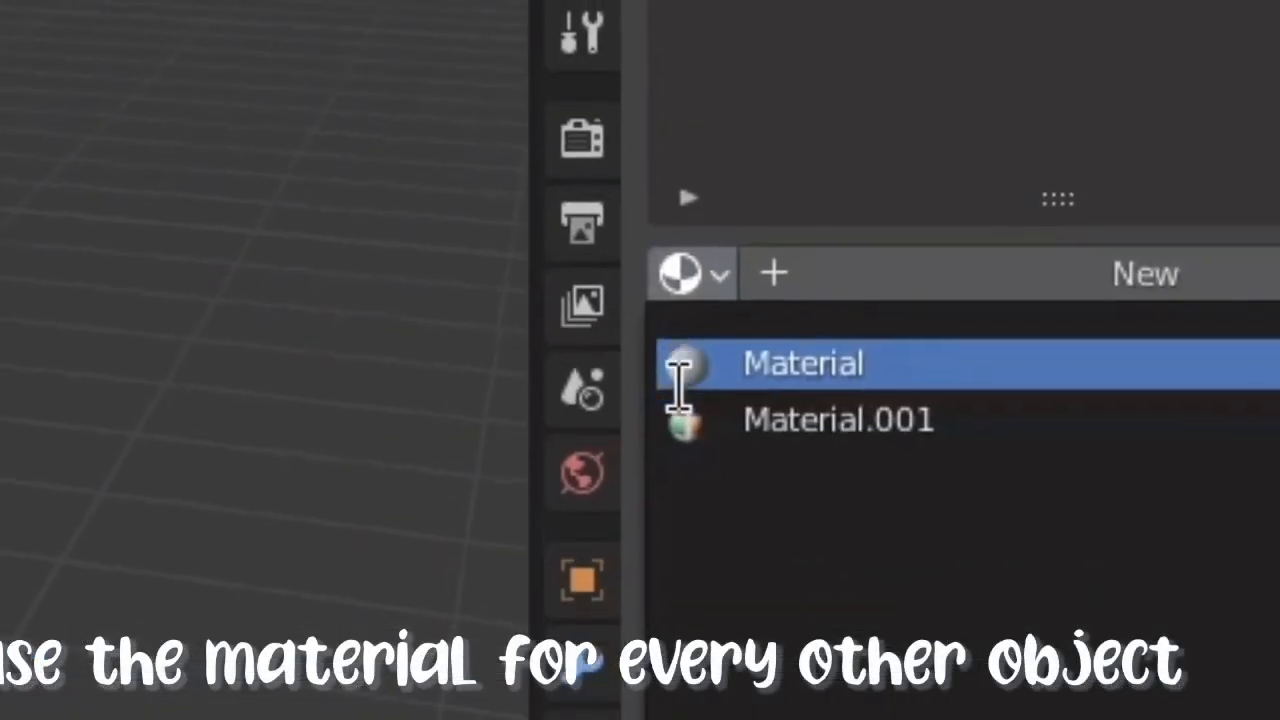
{"action": "left_click", "coordinate": [1093, 359]}
{"action": "left_click", "coordinate": [565, 155]}
{"action": "left_click", "coordinate": [1091, 327]}
{"action": "left_click", "coordinate": [1100, 355]}
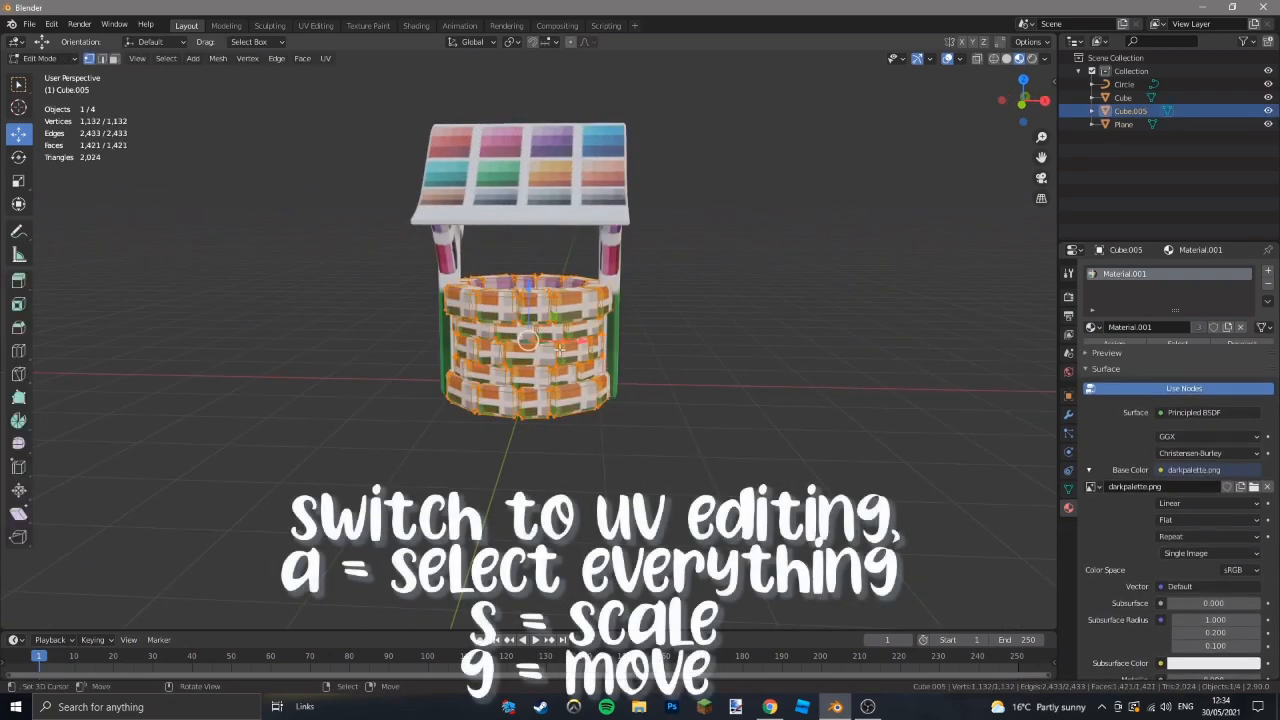
In the UV Editing workspace, shrink the stone wall's UVs onto a slate-grey palette swatch and show the model in material preview.
{"action": "left_click", "coordinate": [315, 25]}
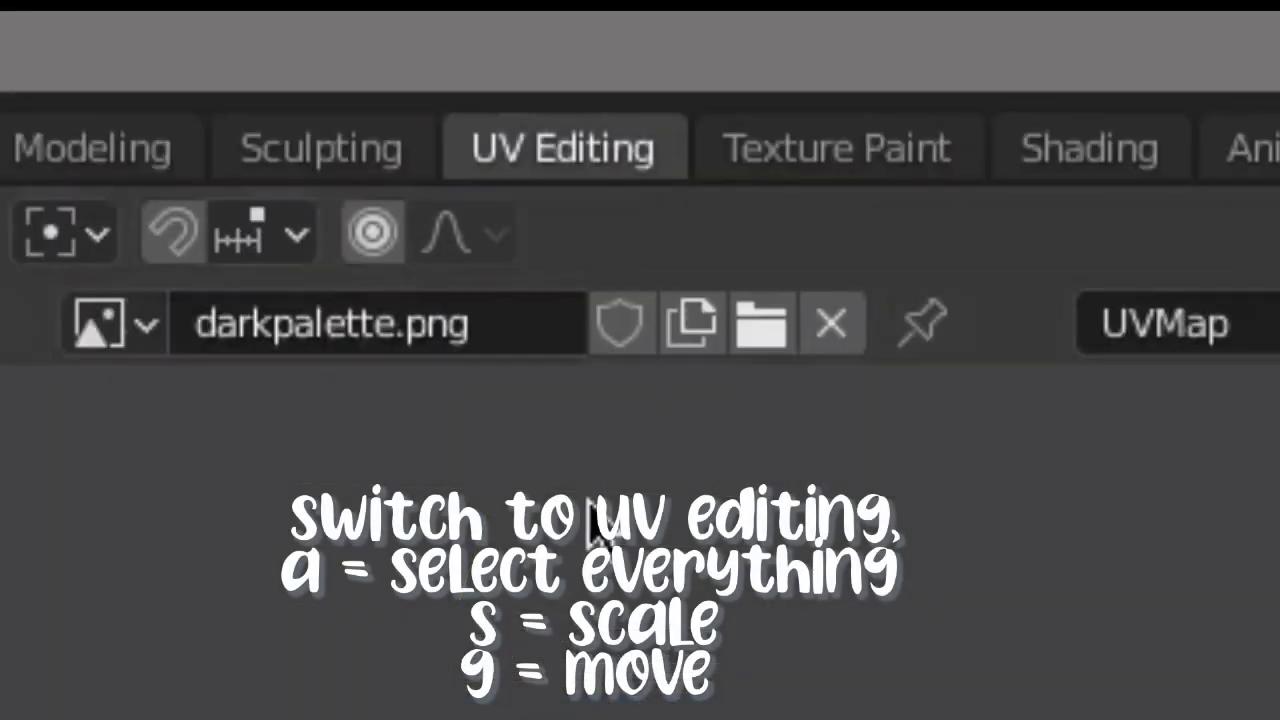
{"action": "key", "text": "s"}
{"action": "left_click", "coordinate": [261, 408]}
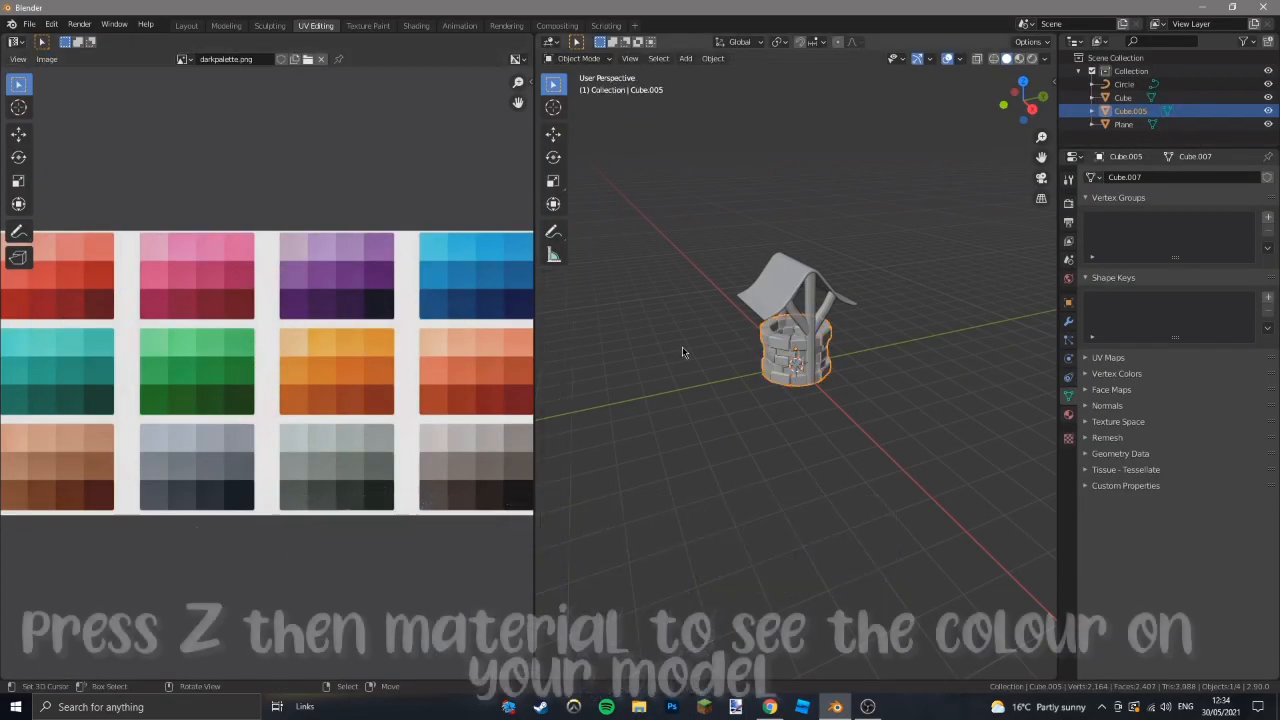
{"action": "scroll", "coordinate": [682, 346], "scroll_direction": "up", "scroll_amount": 8}
{"action": "key", "text": "z"}
{"action": "middle_click_drag", "start_coordinate": [731, 418], "coordinate": [800, 456]}
{"action": "scroll", "coordinate": [800, 456], "scroll_direction": "down", "scroll_amount": 4}
{"action": "key", "text": "Tab"}
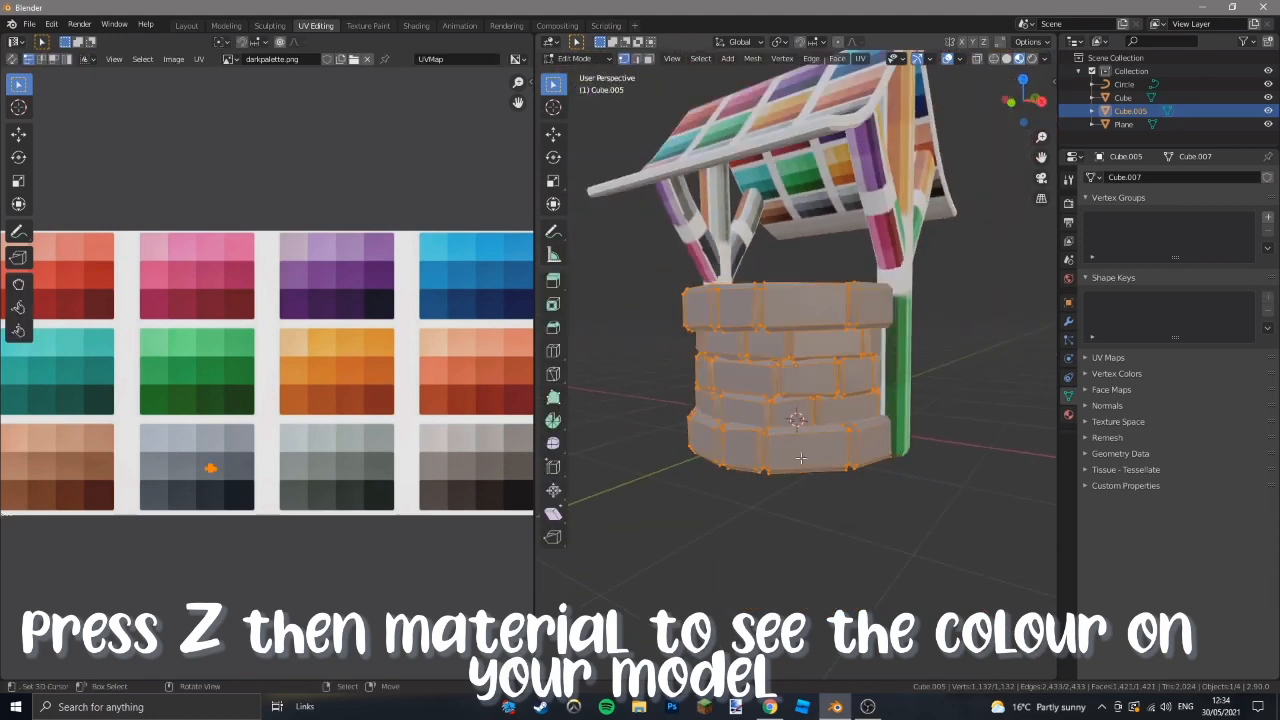
Select random whole bricks of the stone wall and move their UVs to a darker slate-grey swatch.
{"action": "left_click", "coordinate": [822, 485]}
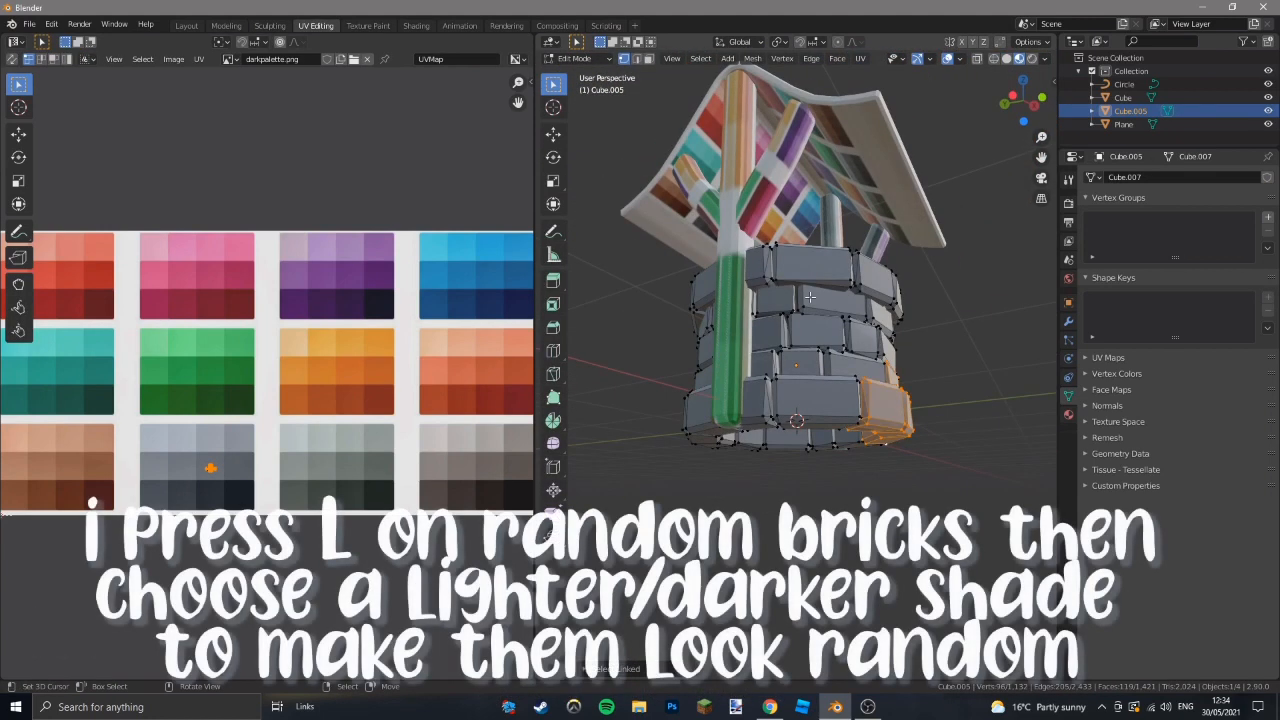
{"action": "middle_click_drag", "start_coordinate": [720, 330], "coordinate": [810, 320]}
{"action": "key", "text": "l"}
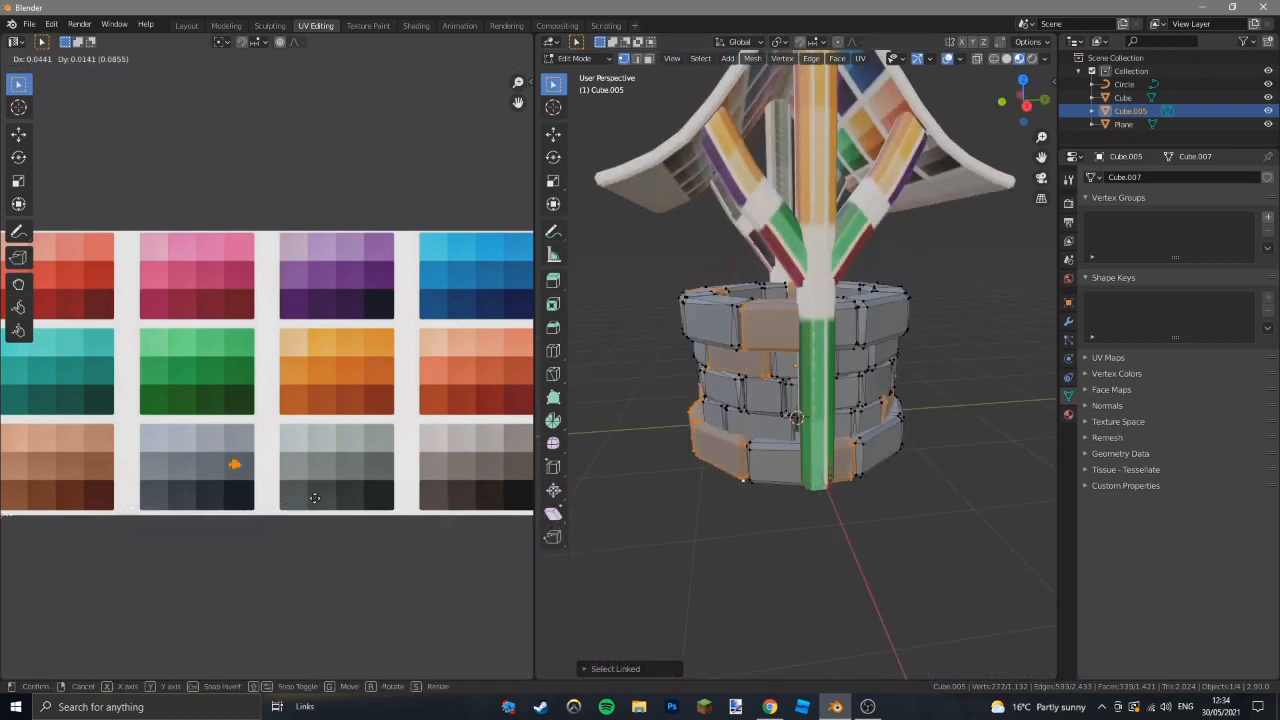
{"action": "left_click", "coordinate": [315, 498]}
{"action": "key", "text": "Tab"}
{"action": "scroll", "coordinate": [803, 451], "scroll_direction": "down", "scroll_amount": 4}
{"action": "middle_click_drag", "start_coordinate": [731, 434], "coordinate": [797, 512]}
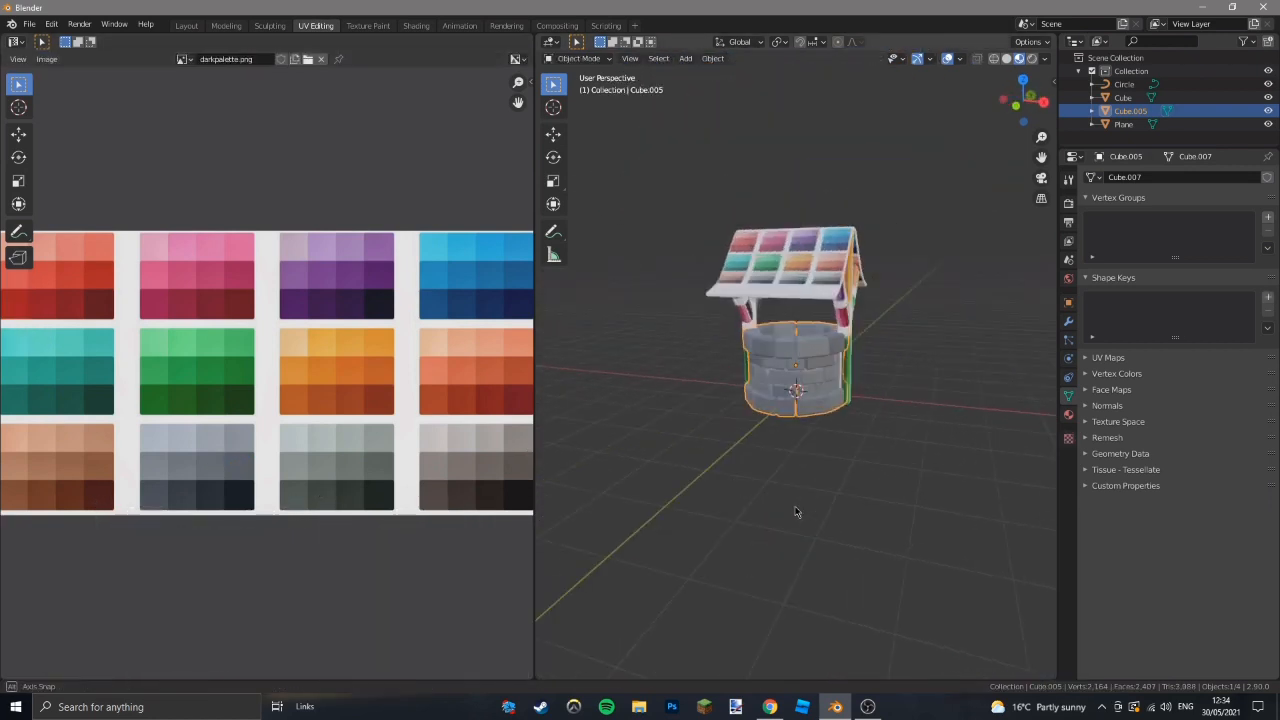
Set the roughness of Material.001 to 1.000.
{"action": "left_click", "coordinate": [1068, 416]}
{"action": "middle_click_drag", "start_coordinate": [933, 545], "coordinate": [789, 514]}
{"action": "scroll", "coordinate": [789, 514], "scroll_direction": "up", "scroll_amount": 2}
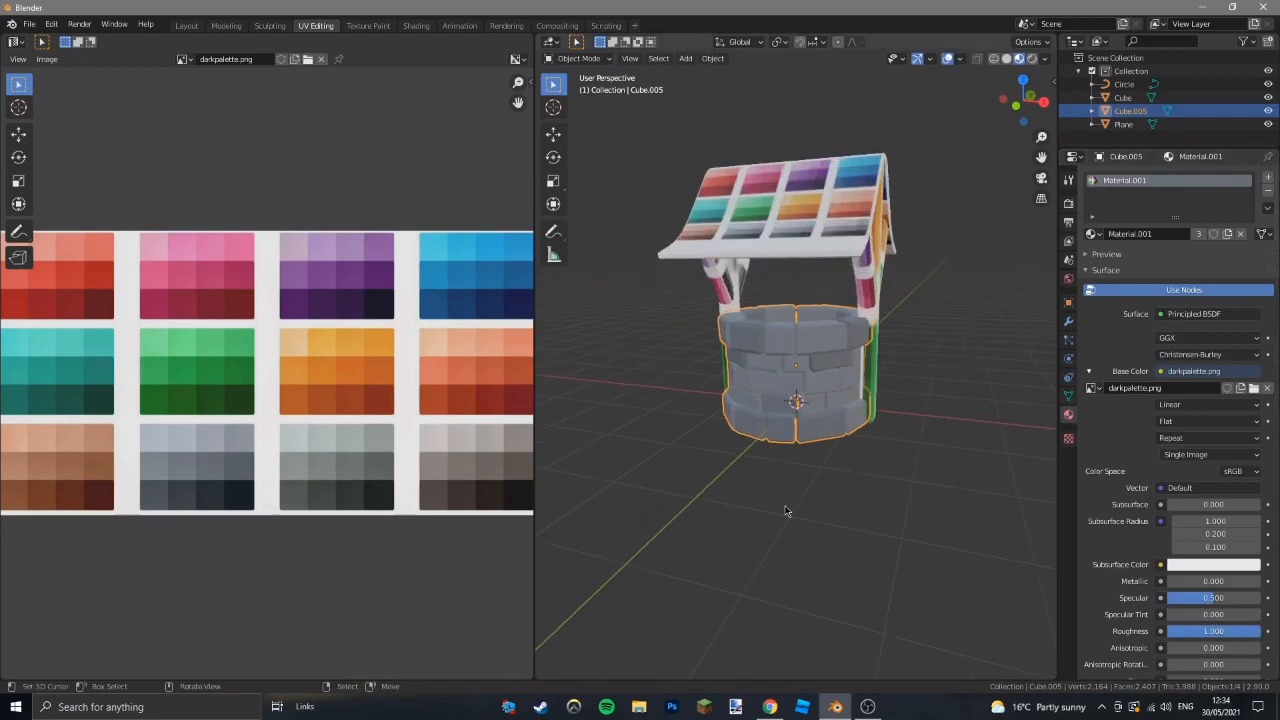
Select more random whole bricks around the stone wall and move their UVs to another slate-grey palette swatch.
{"action": "key", "text": "Tab"}
{"action": "key", "text": "l"}
{"action": "middle_click_drag", "start_coordinate": [735, 308], "coordinate": [845, 318]}
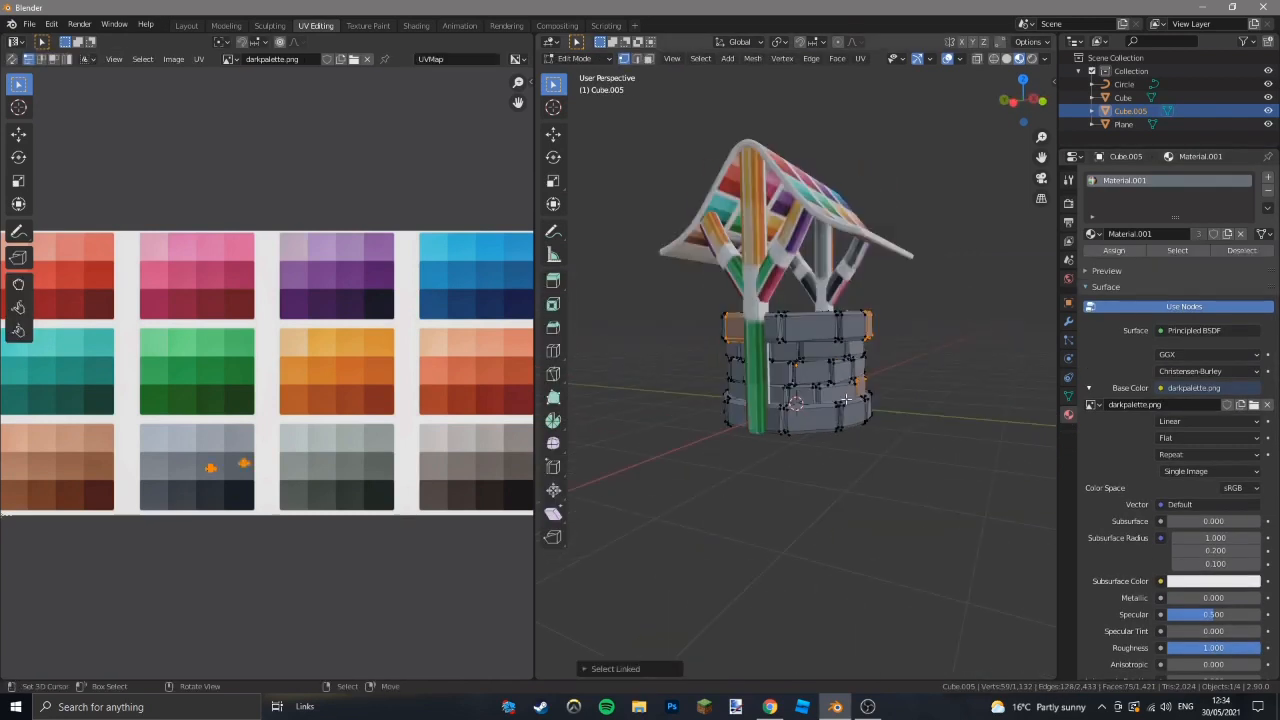
{"action": "key", "text": "l"}
{"action": "key", "text": "l"}
{"action": "middle_click_drag", "start_coordinate": [805, 418], "coordinate": [874, 416]}
{"action": "key", "text": "l"}
{"action": "middle_click_drag", "start_coordinate": [745, 428], "coordinate": [826, 392]}
{"action": "key", "text": "l"}
{"action": "key", "text": "l"}
{"action": "key", "text": "l"}
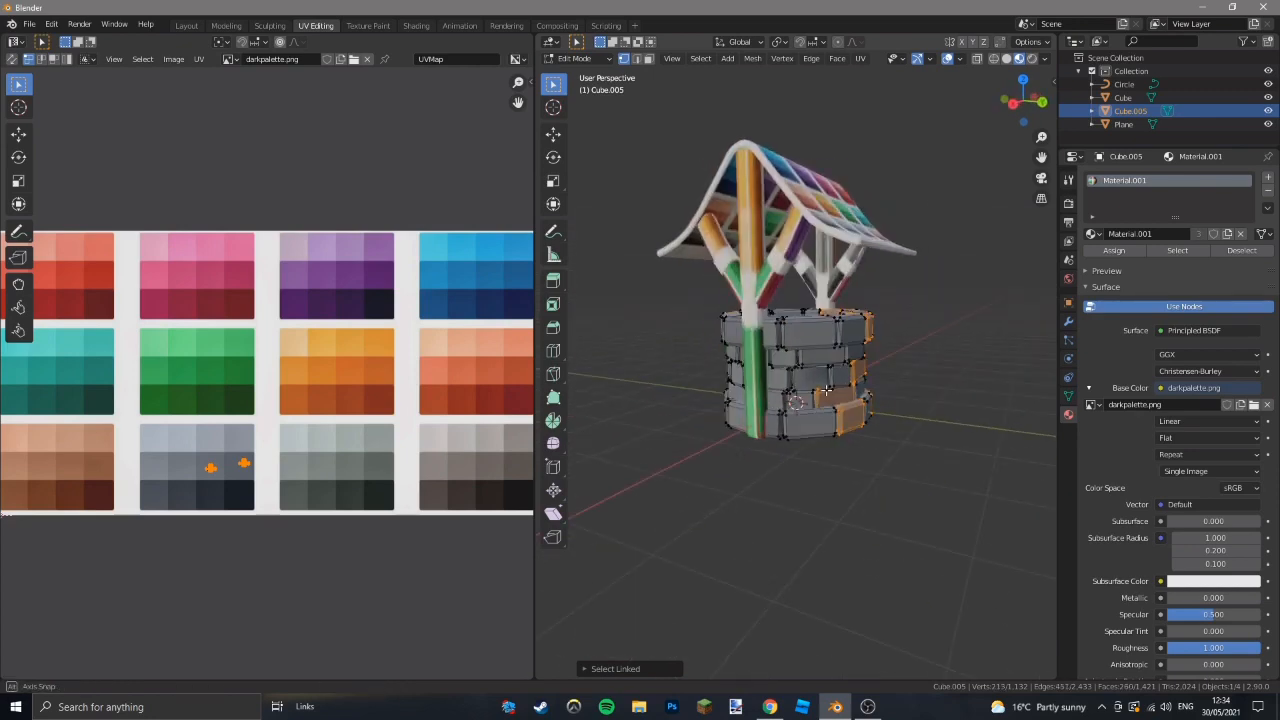
{"action": "middle_click_drag", "start_coordinate": [767, 346], "coordinate": [767, 403]}
{"action": "key", "text": "l"}
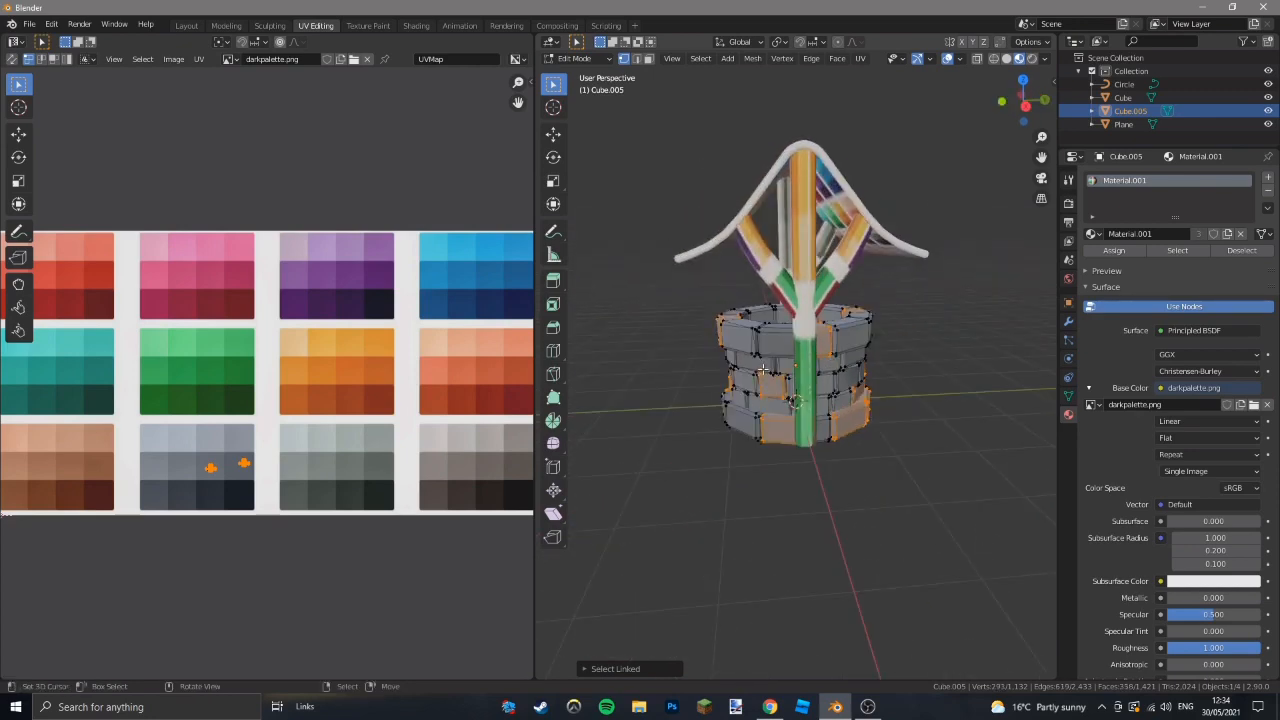
{"action": "scroll", "coordinate": [762, 370], "scroll_direction": "up", "scroll_amount": 3}
{"action": "key", "text": "l"}
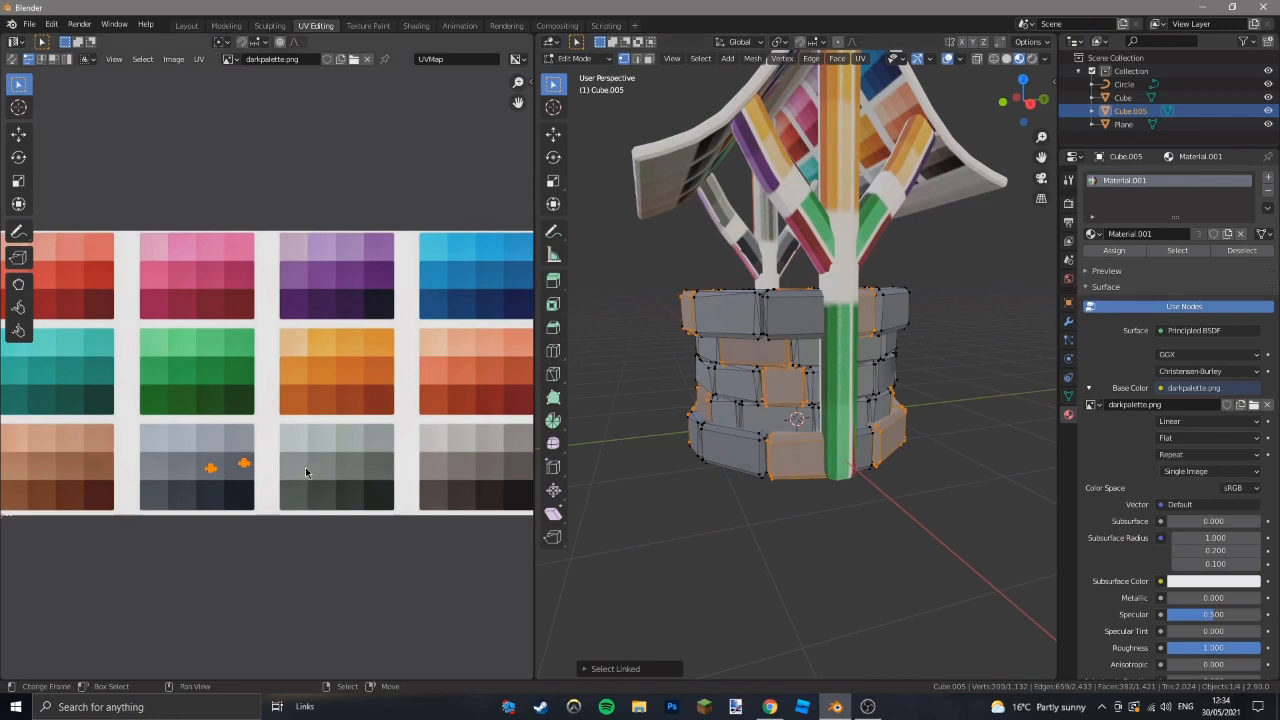
{"action": "left_click", "coordinate": [250, 467]}
{"action": "key", "text": "g"}
Shift the selected bricks' UVs once more to a different grey shade of the palette.
{"action": "key", "text": "Tab"}
{"action": "scroll", "coordinate": [771, 471], "scroll_direction": "down", "scroll_amount": 4}
{"action": "middle_click_drag", "start_coordinate": [640, 470], "coordinate": [802, 535]}
{"action": "scroll", "coordinate": [771, 471], "scroll_direction": "up", "scroll_amount": 5}
{"action": "key", "text": "Tab"}
{"action": "key", "text": "g"}
{"action": "left_click", "coordinate": [363, 474]}
{"action": "key", "text": "Tab"}
{"action": "scroll", "coordinate": [873, 510], "scroll_direction": "down", "scroll_amount": 1}
Shrink all UVs of the wooden poles and place them on a dark brown palette swatch.
{"action": "left_click", "coordinate": [686, 323]}
{"action": "key", "text": "Tab"}
{"action": "key", "text": "a"}
{"action": "key", "text": "a"}
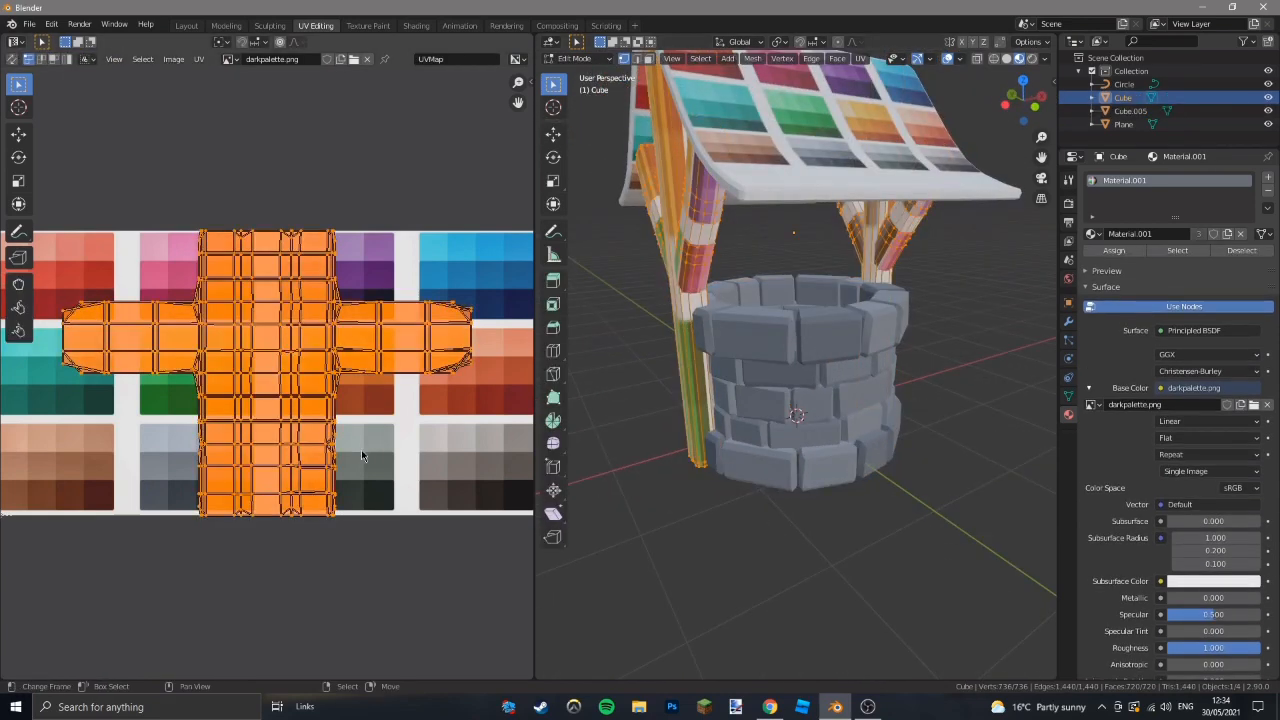
{"action": "key", "text": "s"}
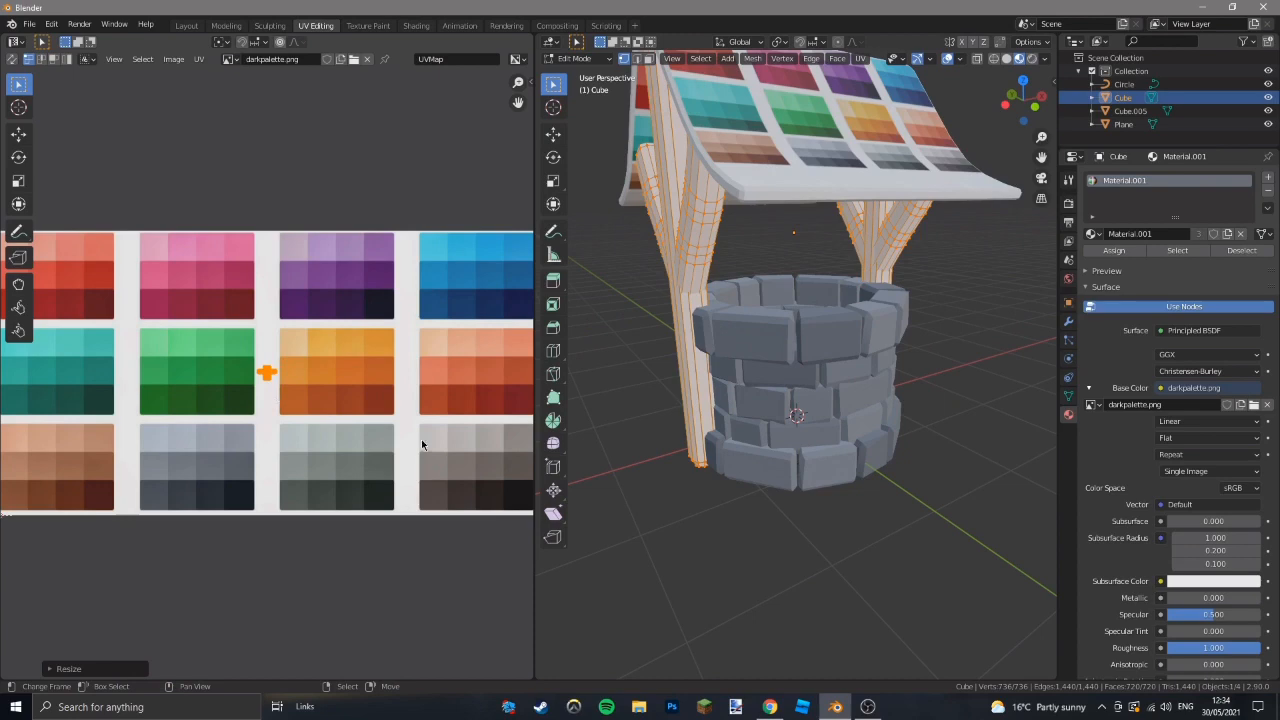
{"action": "key", "text": "g"}
{"action": "left_click", "coordinate": [111, 533]}
{"action": "key", "text": "Tab"}
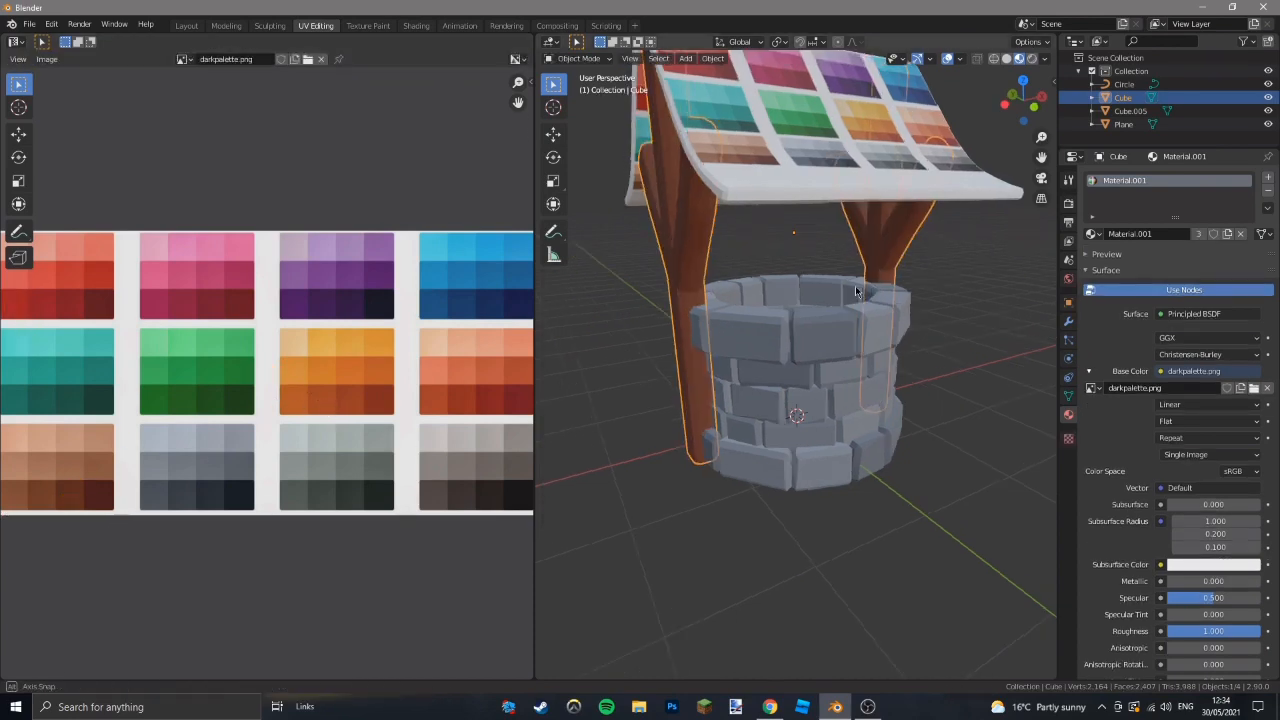
Select the bottom ends of the upright poles through the mesh and flatten them by scaling along global Z.
{"action": "middle_click_drag", "start_coordinate": [864, 284], "coordinate": [637, 285]}
{"action": "scroll", "coordinate": [865, 285], "scroll_direction": "down", "scroll_amount": 2}
{"action": "middle_click_drag", "start_coordinate": [875, 285], "coordinate": [880, 257]}
{"action": "key", "text": "Tab"}
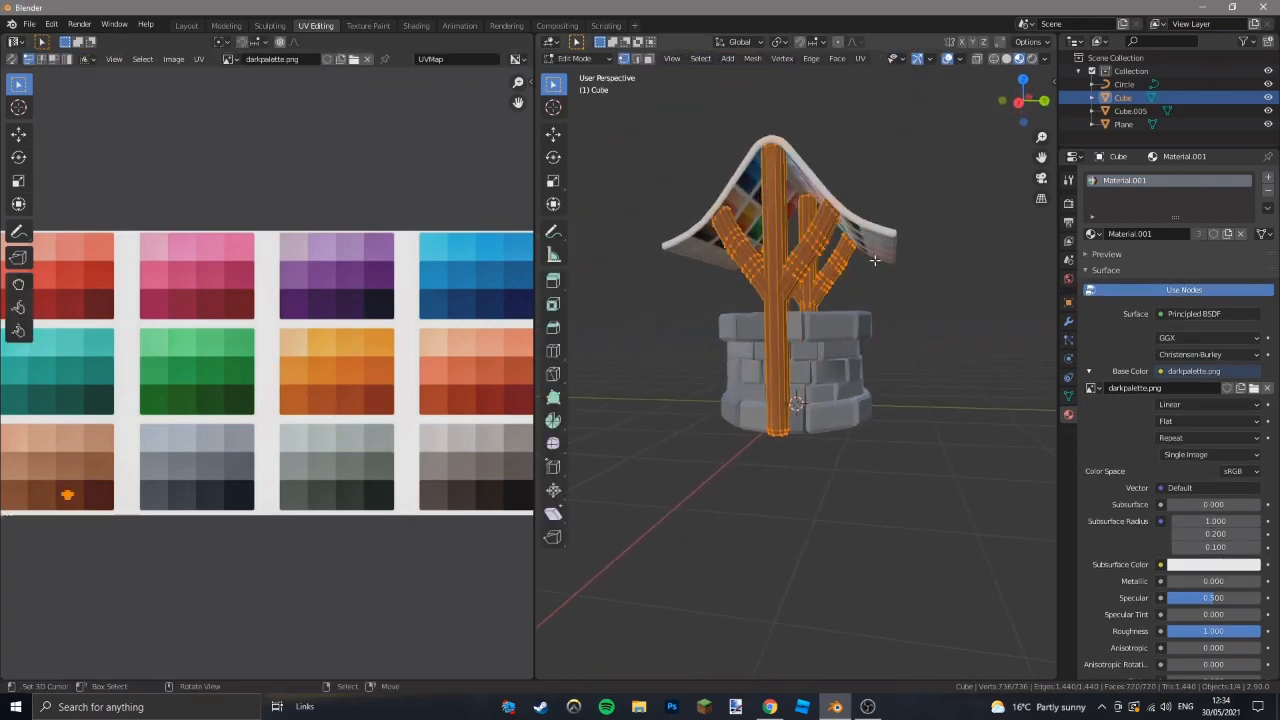
{"action": "key", "text": "shift+z"}
{"action": "left_click_drag", "start_coordinate": [895, 469], "coordinate": [673, 369]}
{"action": "key", "text": "shift+z"}
{"action": "key", "text": "s"}
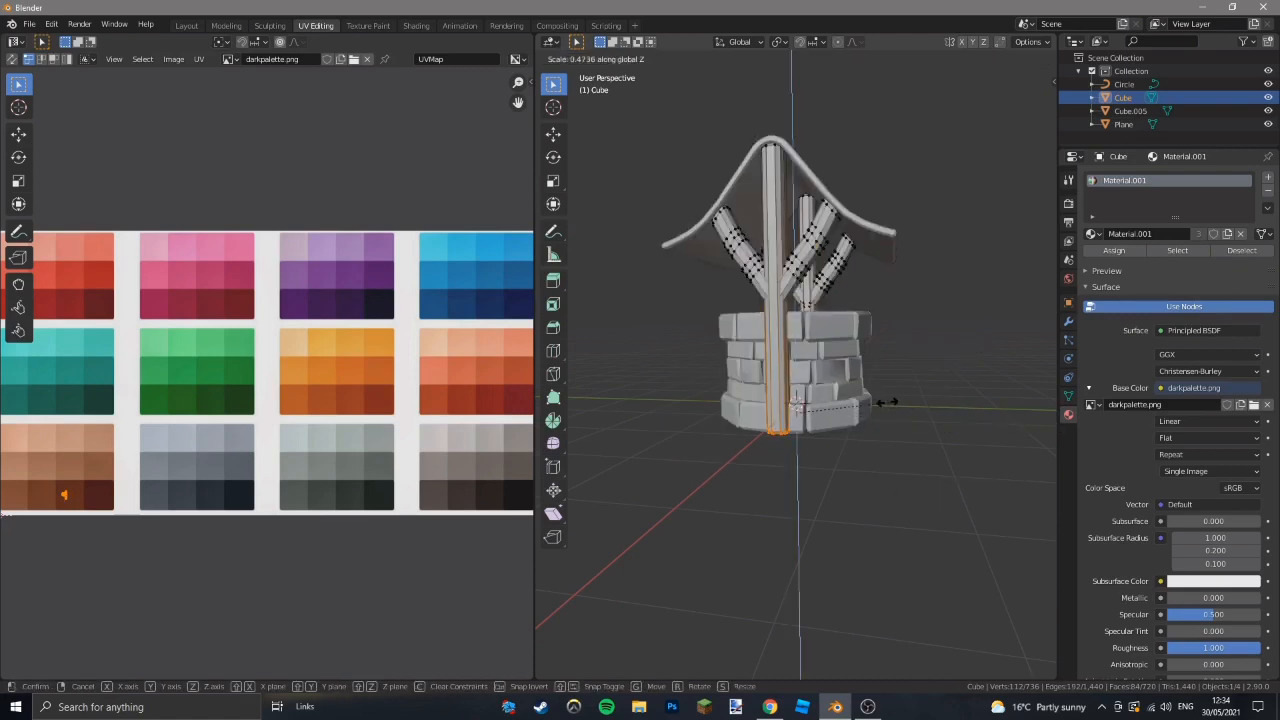
{"action": "left_click", "coordinate": [885, 402]}
Select the diagonal braces of both poles and move their UVs to a different brown shade of the palette.
{"action": "middle_click_drag", "start_coordinate": [842, 365], "coordinate": [866, 279]}
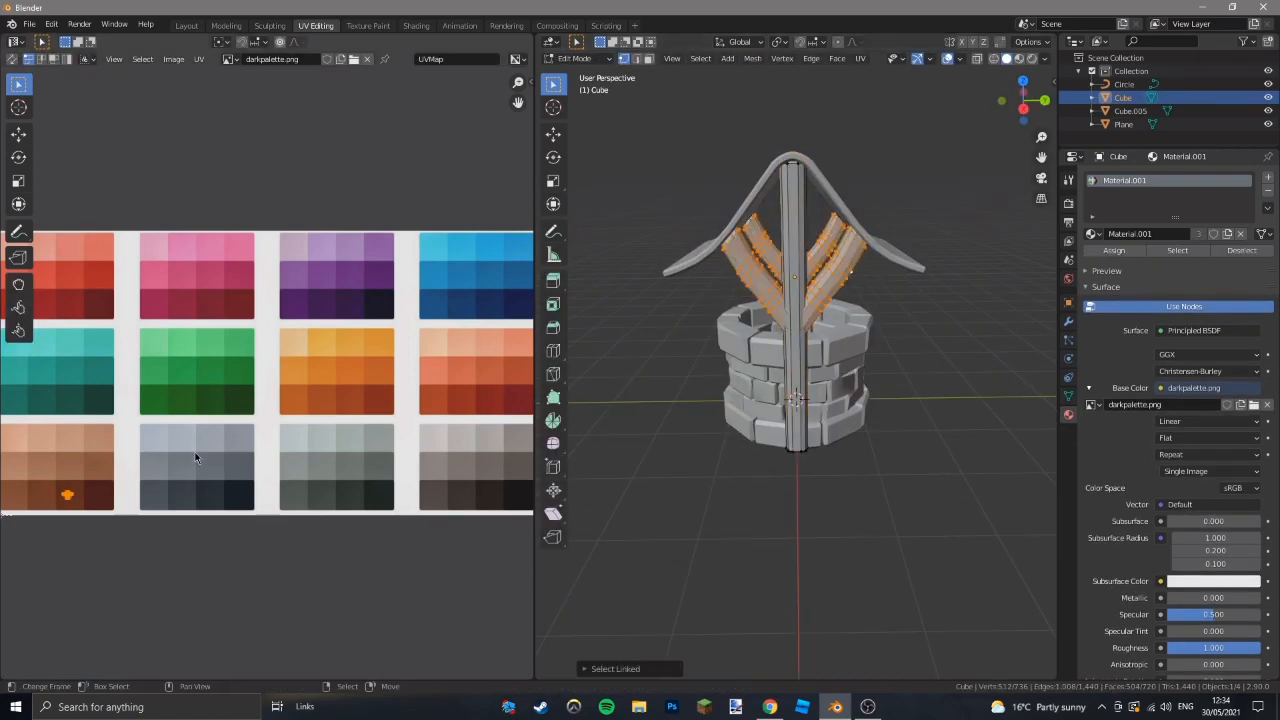
{"action": "left_click", "coordinate": [231, 454]}
{"action": "key", "text": "Tab"}
{"action": "key", "text": "z"}
{"action": "middle_click_drag", "start_coordinate": [780, 483], "coordinate": [777, 465]}
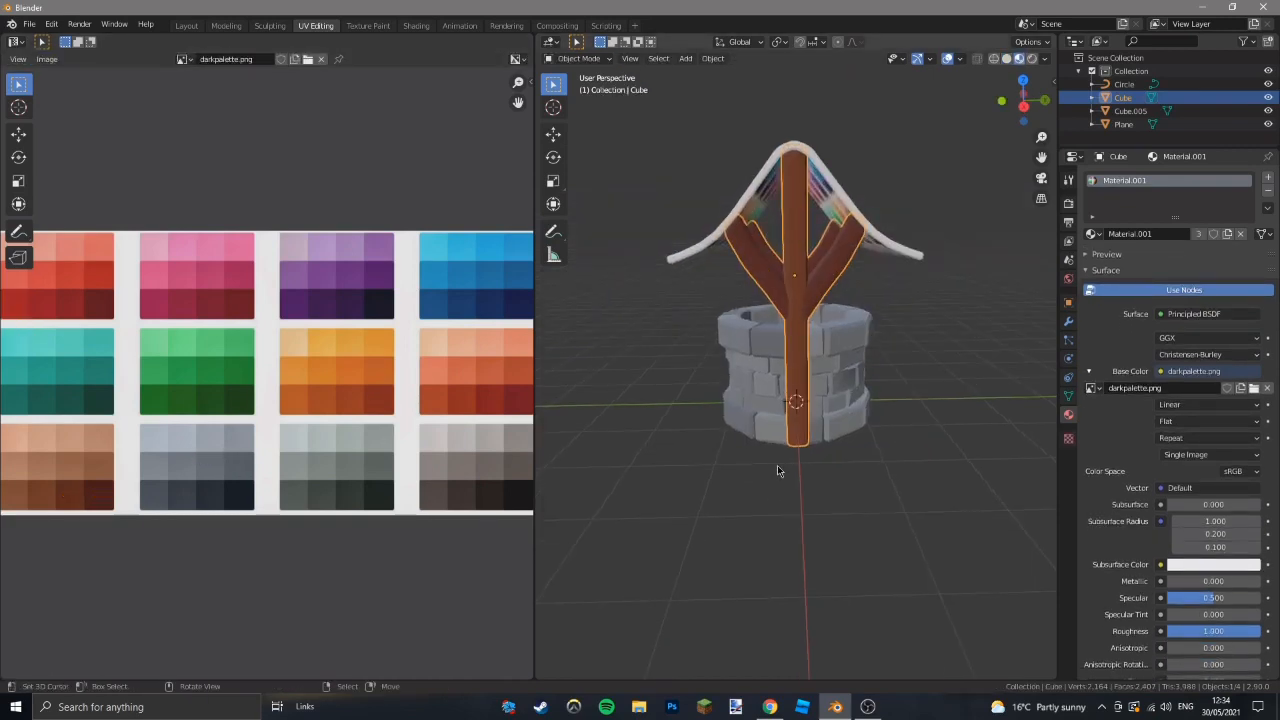
{"action": "scroll", "coordinate": [777, 465], "scroll_direction": "up", "scroll_amount": 2}
{"action": "key", "text": "Tab"}
{"action": "key", "text": "Tab"}
{"action": "scroll", "coordinate": [203, 516], "scroll_direction": "down", "scroll_amount": 2}
{"action": "scroll", "coordinate": [697, 464], "scroll_direction": "down", "scroll_amount": 3}
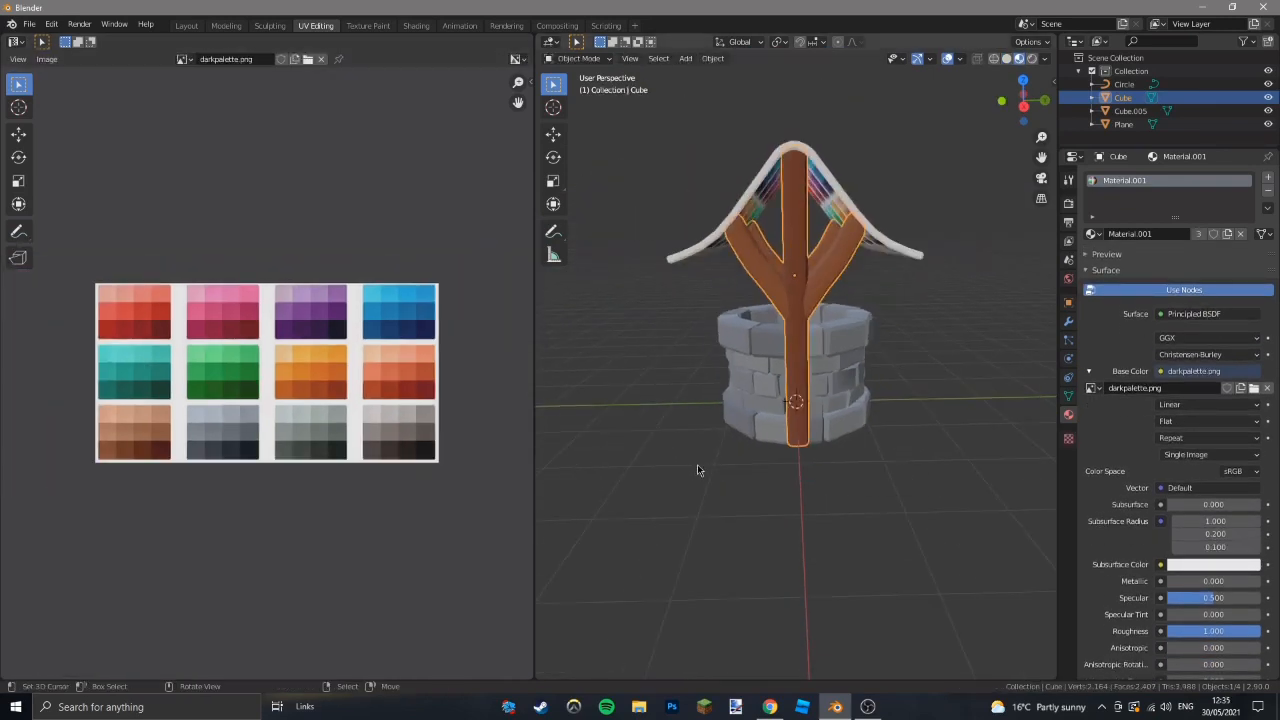
{"action": "middle_click_drag", "start_coordinate": [697, 464], "coordinate": [812, 460]}
{"action": "key", "text": "Tab"}
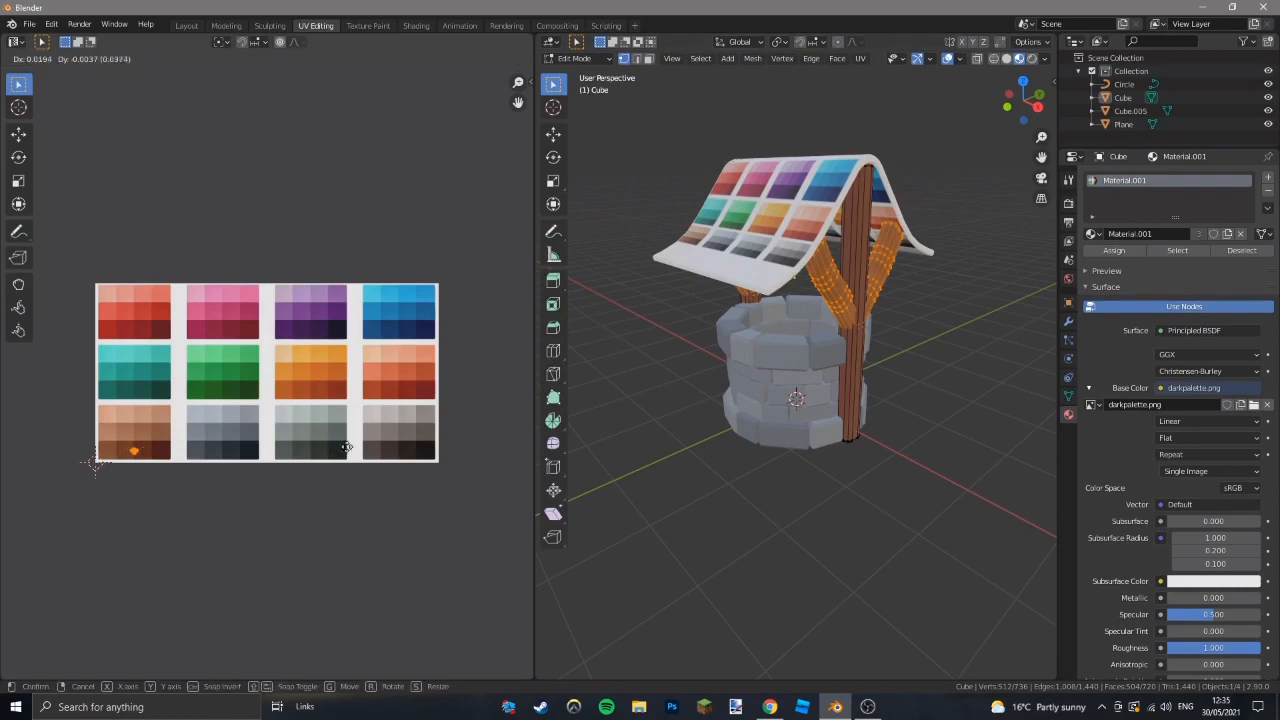
{"action": "key", "text": "Tab"}
Shrink all UVs of the roof and move them onto a red palette swatch.
{"action": "middle_click_drag", "start_coordinate": [690, 440], "coordinate": [757, 424]}
{"action": "key", "text": "Tab"}
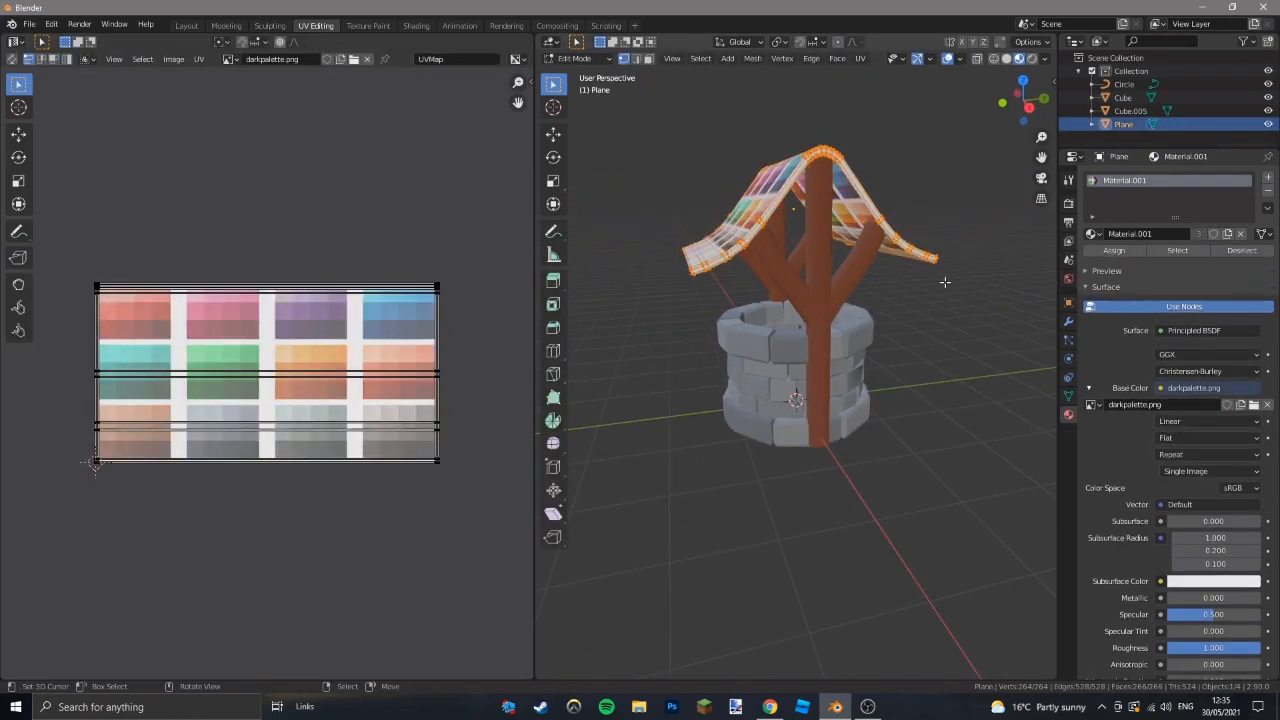
{"action": "key", "text": "alt+a"}
{"action": "key", "text": "a"}
{"action": "key", "text": "s"}
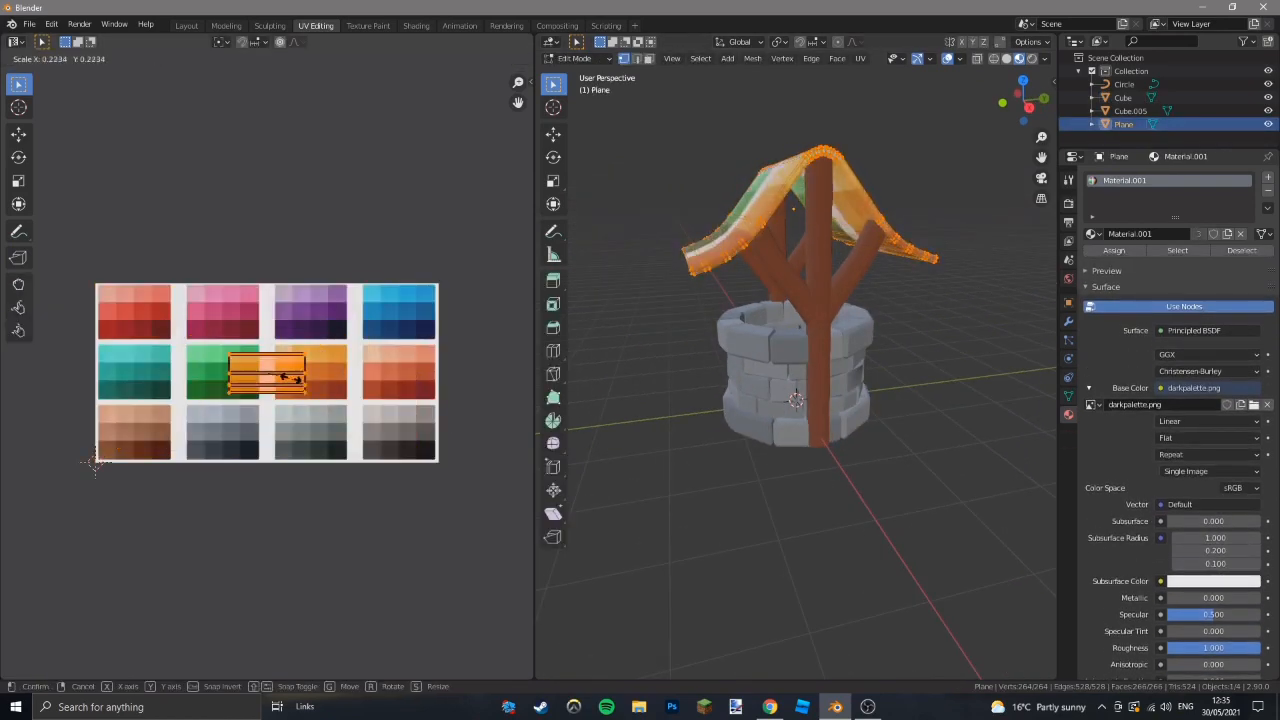
{"action": "left_click", "coordinate": [298, 425]}
{"action": "key", "text": "g"}
{"action": "left_click", "coordinate": [179, 363]}
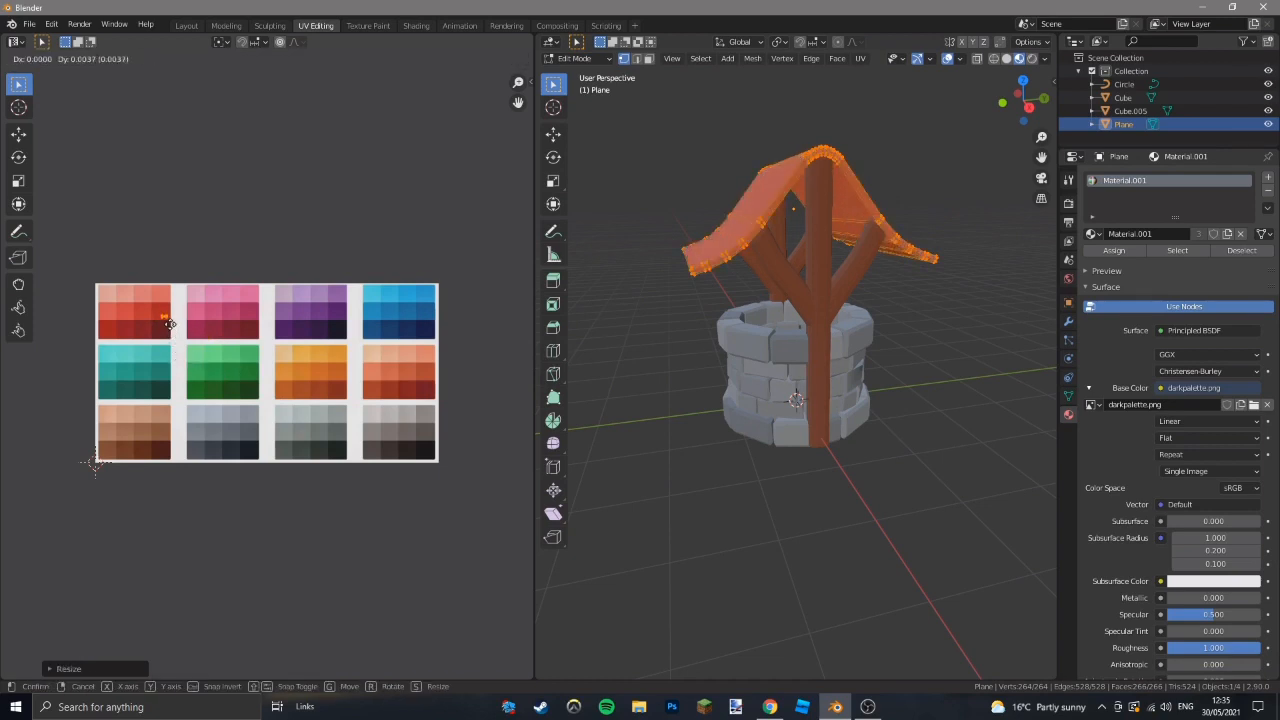
{"action": "left_click", "coordinate": [170, 323]}
{"action": "key", "text": "Tab"}
{"action": "middle_click_drag", "start_coordinate": [760, 400], "coordinate": [738, 330]}
{"action": "left_click", "coordinate": [921, 288]}
{"action": "right_click", "coordinate": [922, 300]}
{"action": "key", "text": "Escape"}
{"action": "key", "text": "s"}
{"action": "key", "text": "x"}
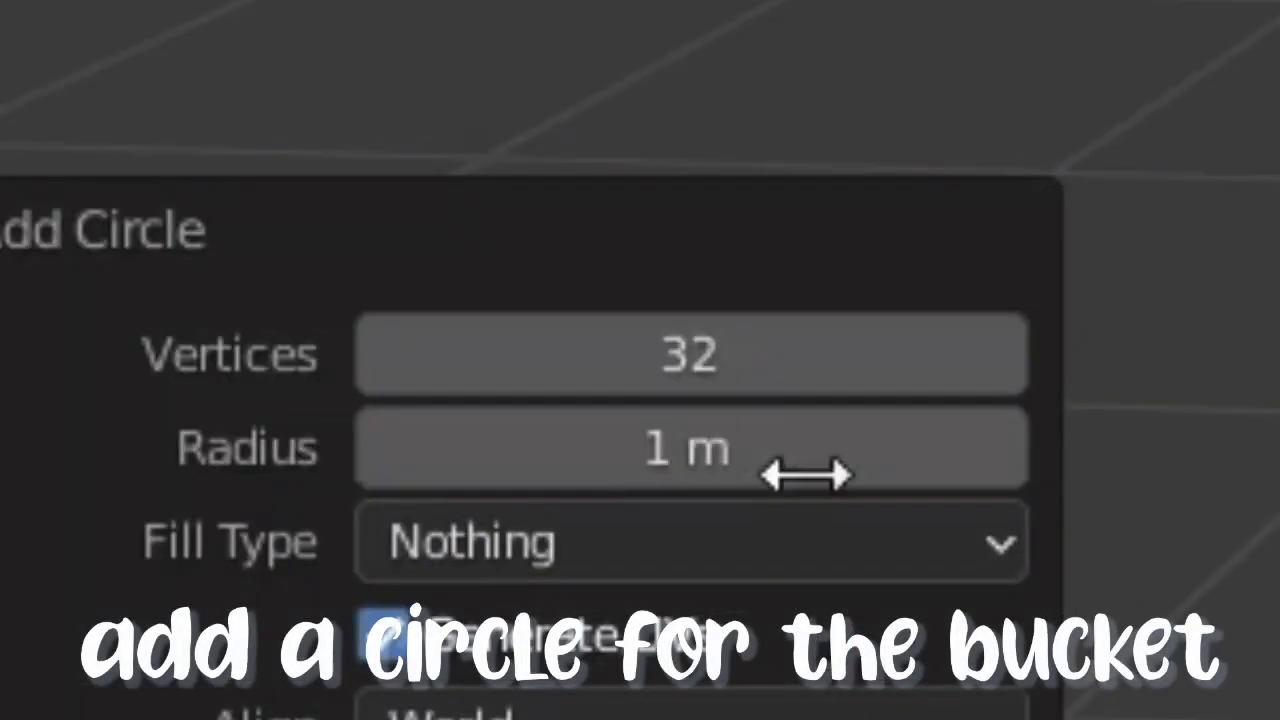
Give the new bucket circle 12 vertices and raise it about 4.28 m along Z, above the well's roof.
{"action": "double_click", "coordinate": [735, 512]}
{"action": "type", "text": "1"}
{"action": "type", "text": "2"}
{"action": "key", "text": "Return"}
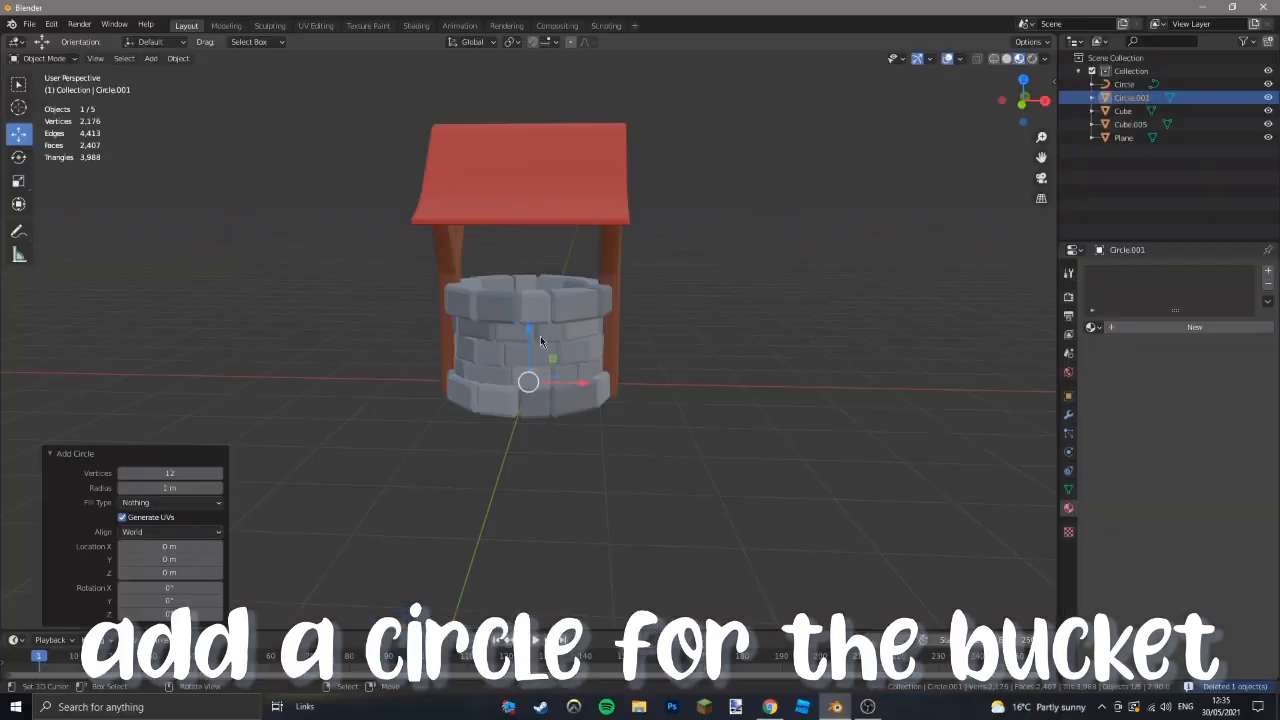
{"action": "left_click", "coordinate": [529, 130]}
Extrude the circle upward about 2.36 m and scale its upper edge wider to form a tapered bucket.
{"action": "key", "text": "KP_1"}
{"action": "key", "text": "Tab"}
{"action": "key", "text": "KP_Decimal"}
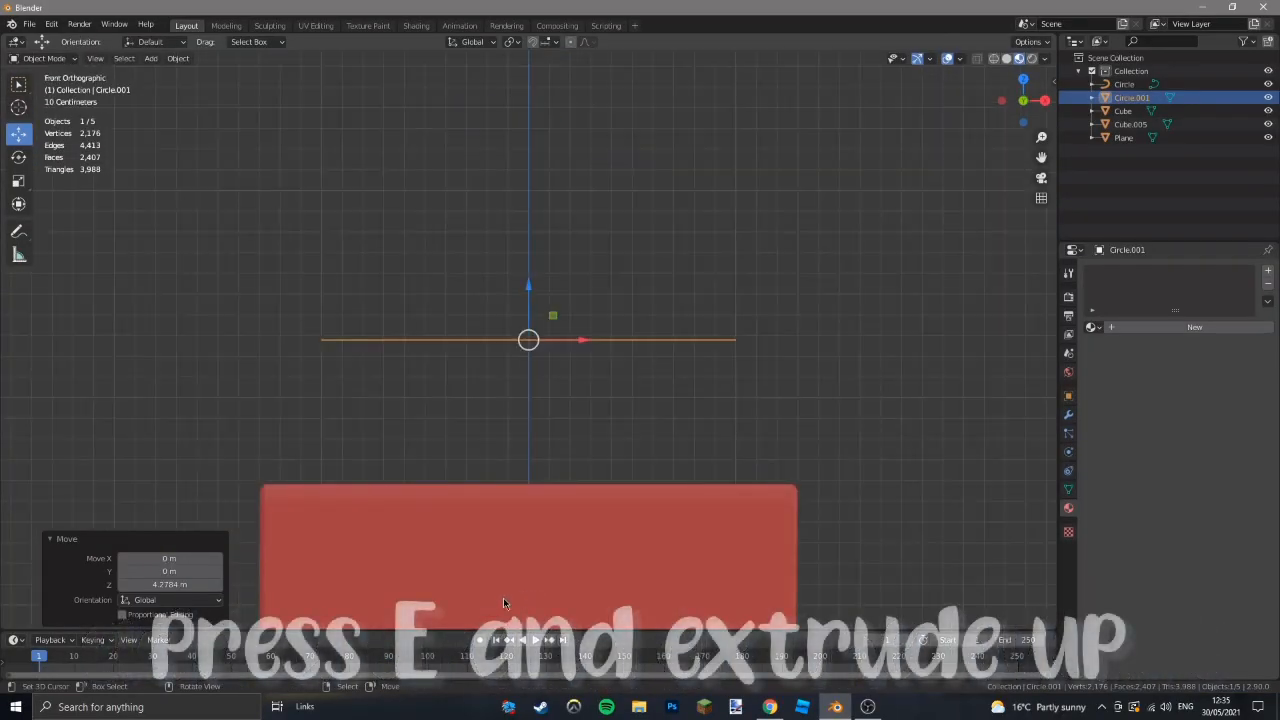
{"action": "right_click", "coordinate": [550, 372]}
{"action": "left_click_drag", "start_coordinate": [528, 287], "coordinate": [528, 91]}
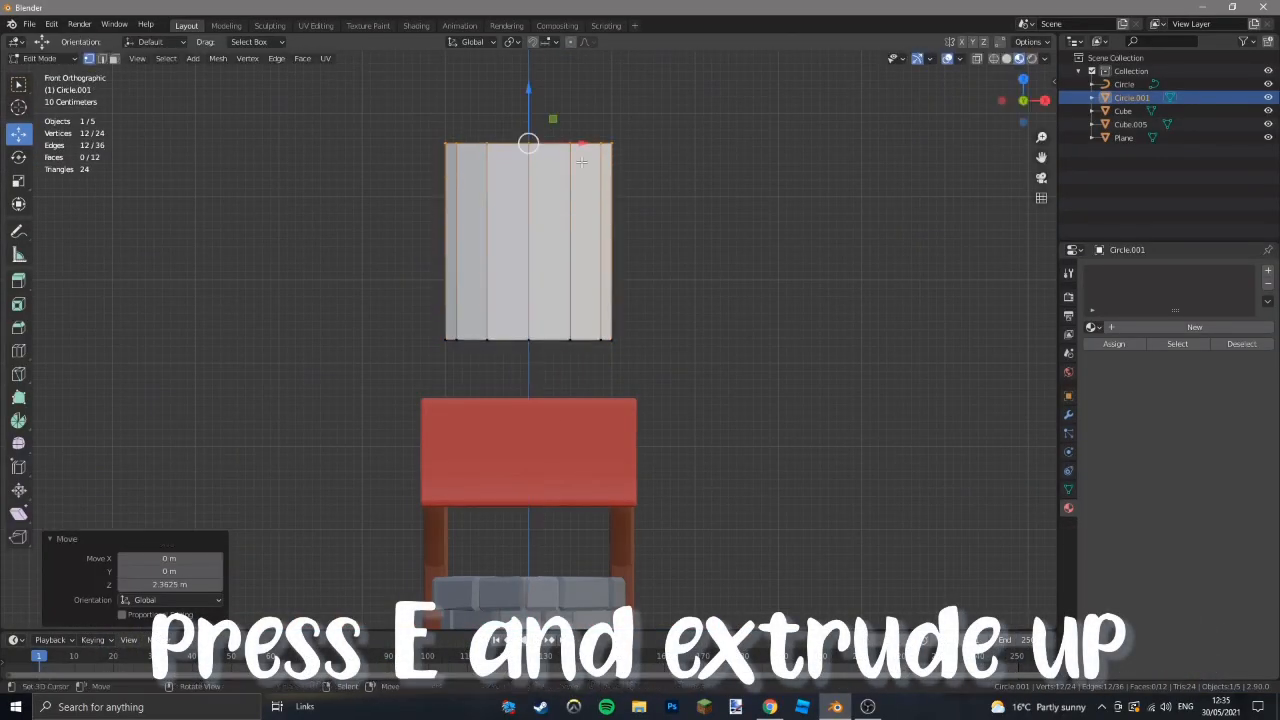
{"action": "key", "text": "s"}
{"action": "left_click", "coordinate": [645, 269]}
Fill the bucket's open bottom with a face and bevel its bottom edge.
{"action": "middle_click_drag", "start_coordinate": [645, 269], "coordinate": [641, 323]}
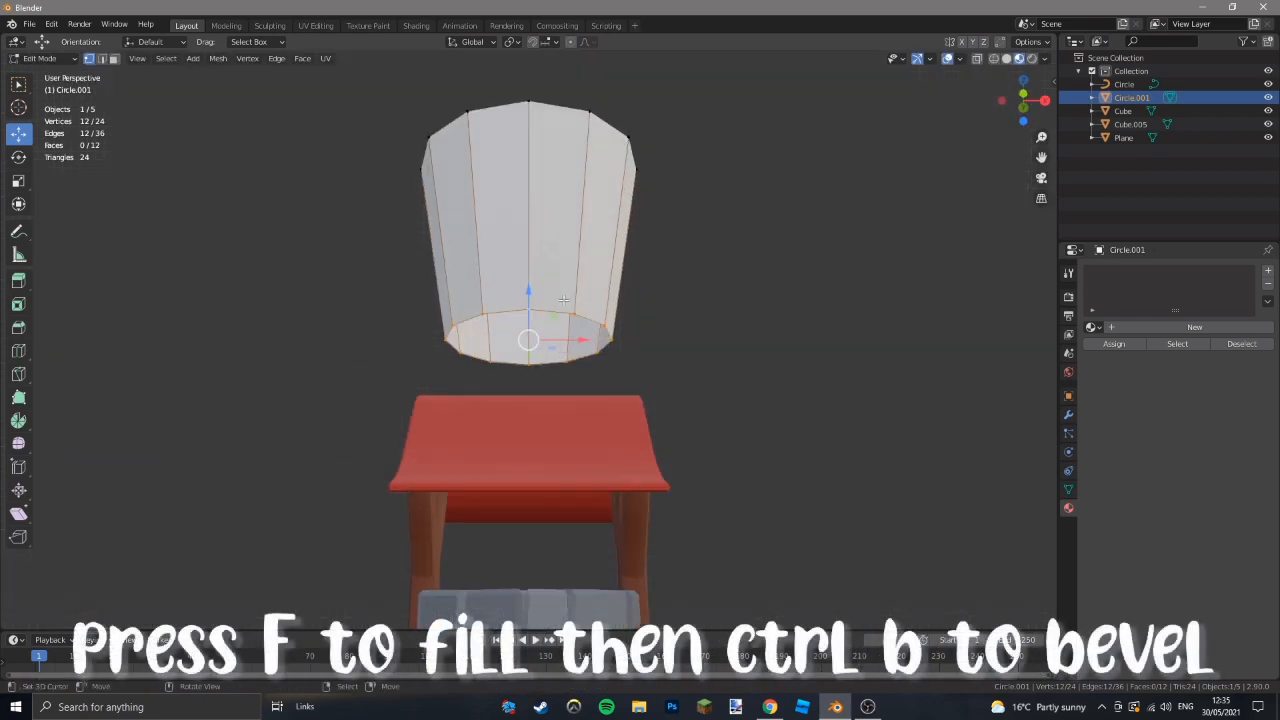
{"action": "scroll", "coordinate": [641, 323], "scroll_direction": "up", "scroll_amount": 3}
{"action": "key", "text": "f"}
{"action": "key", "text": "ctrl+b"}
{"action": "left_click", "coordinate": [645, 324]}
{"action": "key", "text": "Tab"}
{"action": "scroll", "coordinate": [620, 326], "scroll_direction": "down", "scroll_amount": 6}
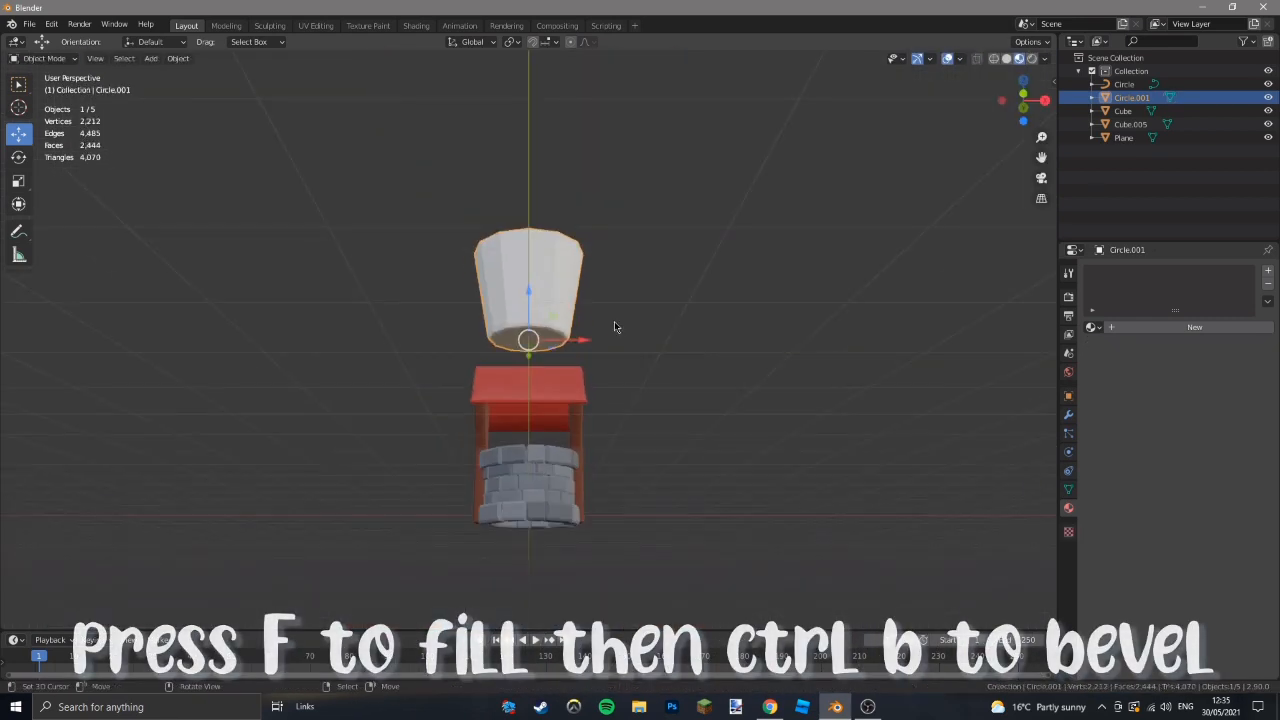
Extrude the bucket's top rim and scale it inward to 0.837, and slightly further, to give the wall thickness.
{"action": "key", "text": "Tab"}
{"action": "key", "text": "KP_1"}
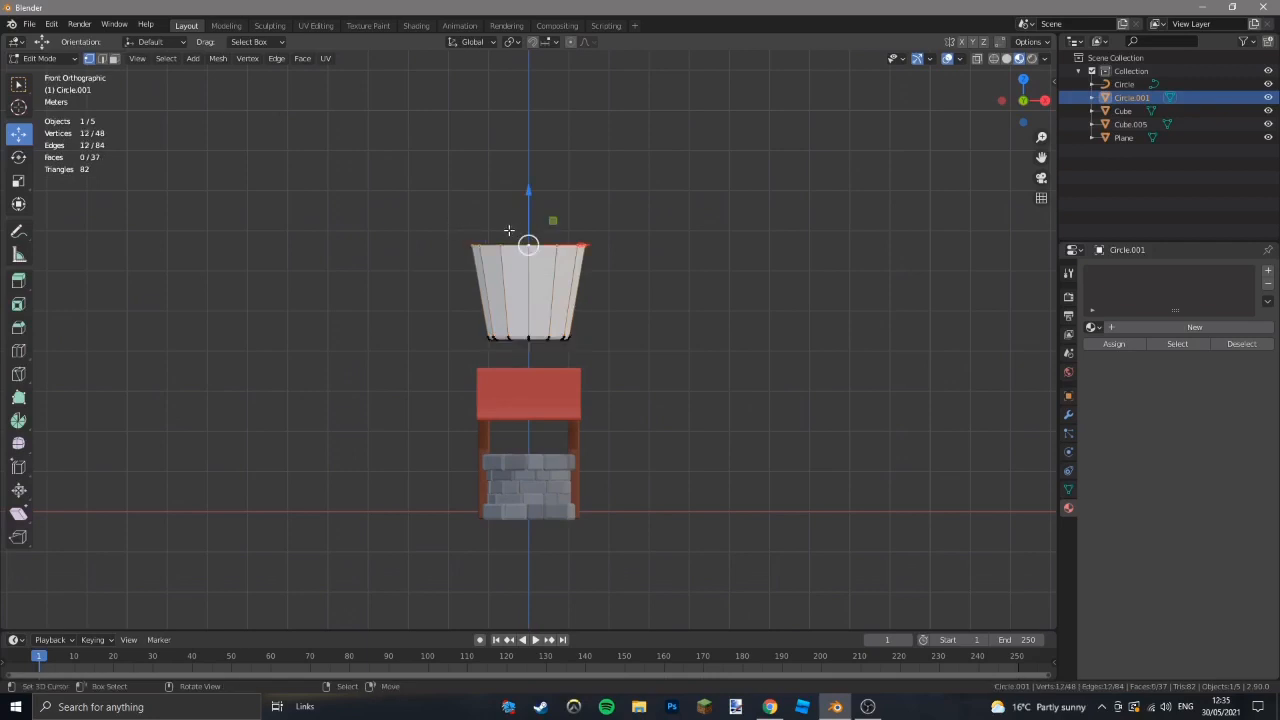
{"action": "key", "text": "KP_Decimal"}
{"action": "middle_click_drag", "start_coordinate": [526, 268], "coordinate": [527, 340]}
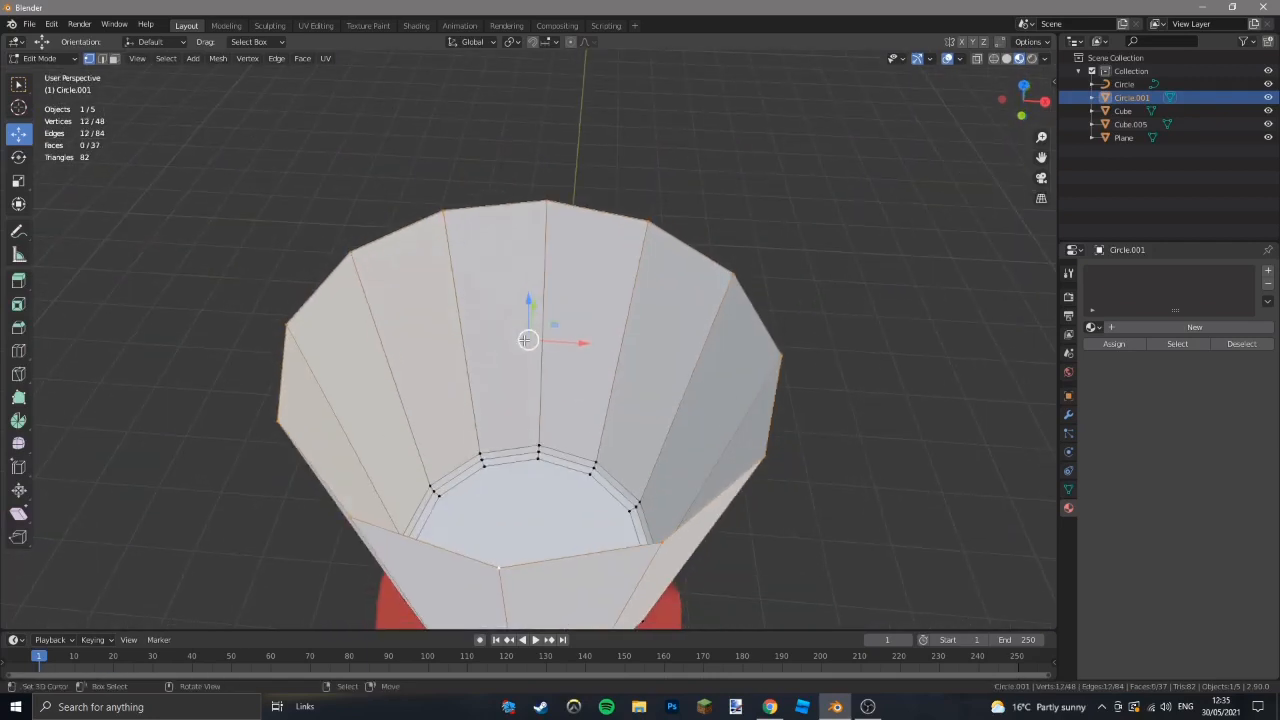
{"action": "key", "text": "e"}
{"action": "key", "text": "Escape"}
{"action": "key", "text": "s"}
{"action": "left_click", "coordinate": [553, 510]}
{"action": "key", "text": "s"}
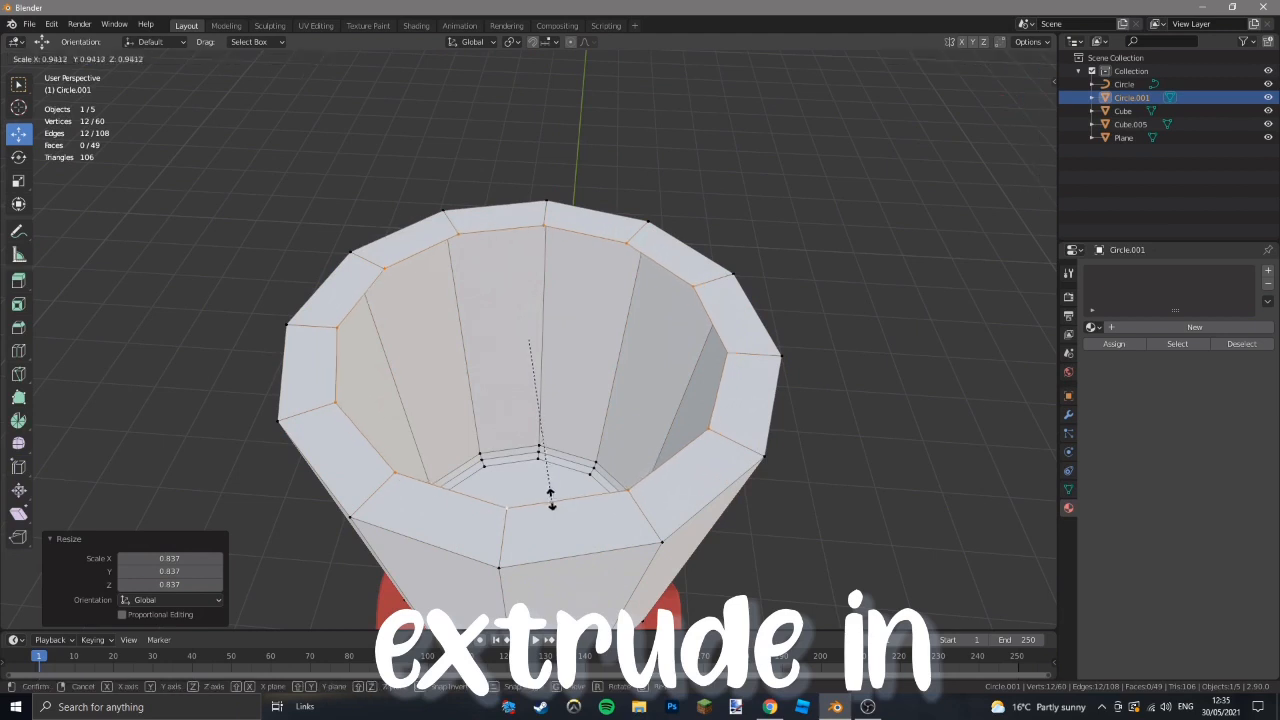
{"action": "left_click", "coordinate": [551, 497]}
Extrude the inner rim down to near the bucket's base, scale it narrower and fill it as the inner floor.
{"action": "key", "text": "e"}
{"action": "right_click", "coordinate": [557, 343]}
{"action": "left_click_drag", "start_coordinate": [530, 304], "coordinate": [533, 424]}
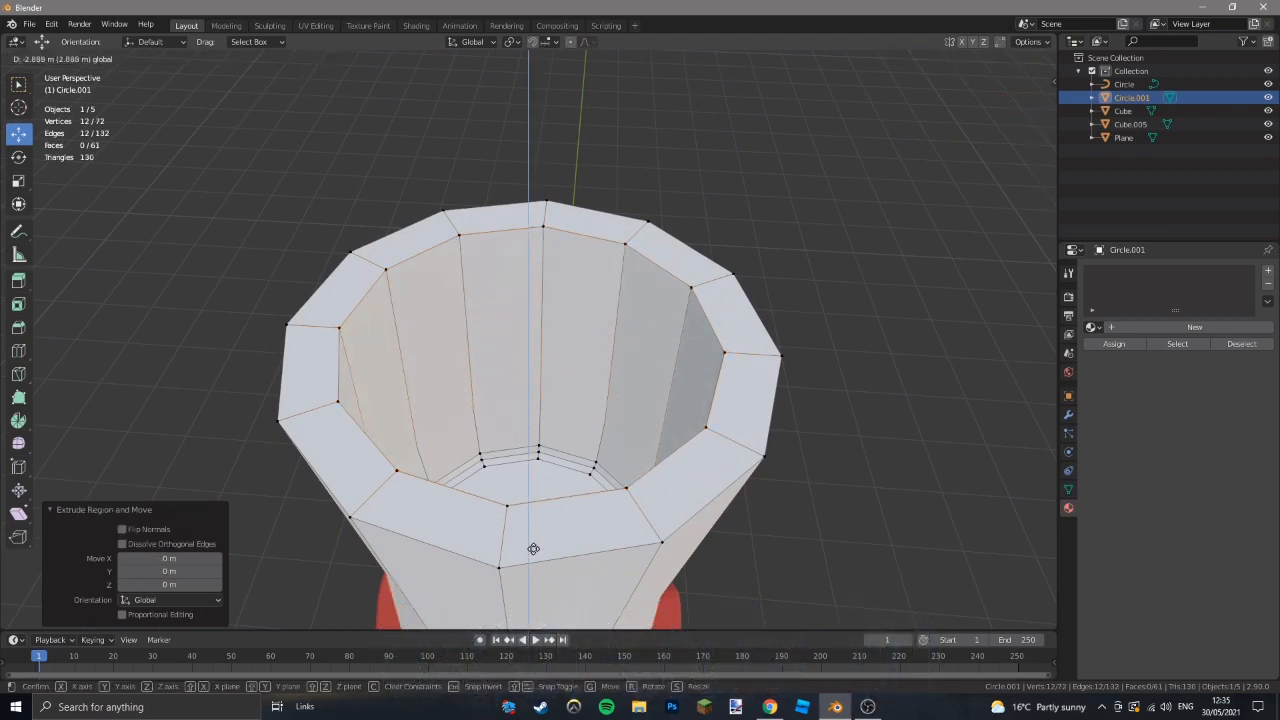
{"action": "left_click_drag", "start_coordinate": [529, 469], "coordinate": [529, 494]}
{"action": "key", "text": "s"}
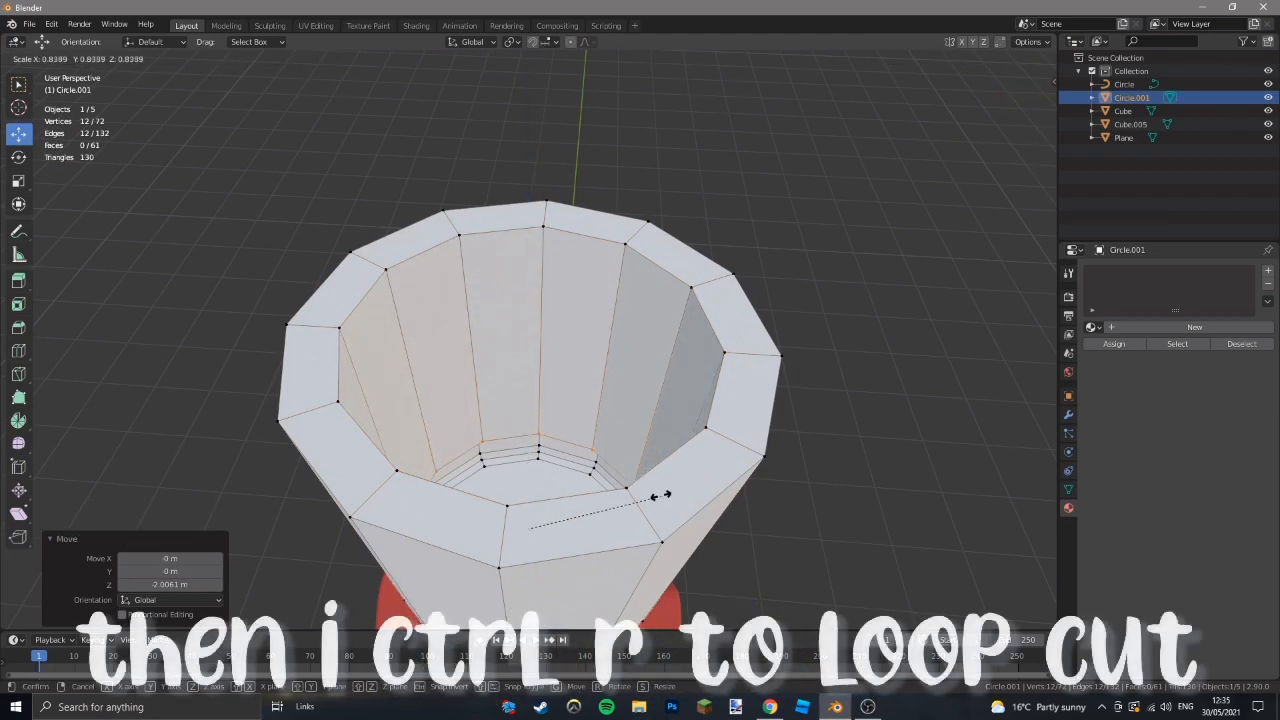
{"action": "left_click", "coordinate": [613, 487]}
{"action": "key", "text": "f"}
Add four horizontal loop cuts around the bucket, two outlining an upper band and two a lower band.
{"action": "scroll", "coordinate": [612, 486], "scroll_direction": "down", "scroll_amount": 2}
{"action": "key", "text": "KP_1"}
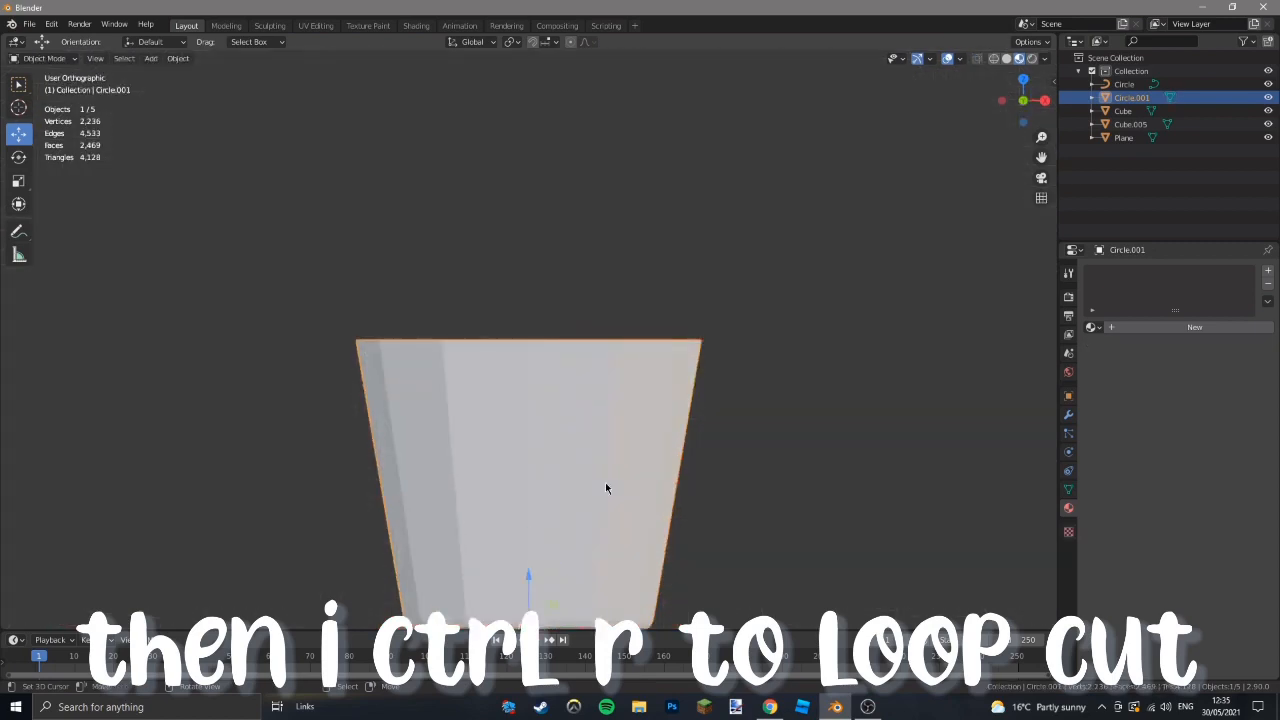
{"action": "key", "text": "ctrl+r"}
{"action": "left_click", "coordinate": [550, 338]}
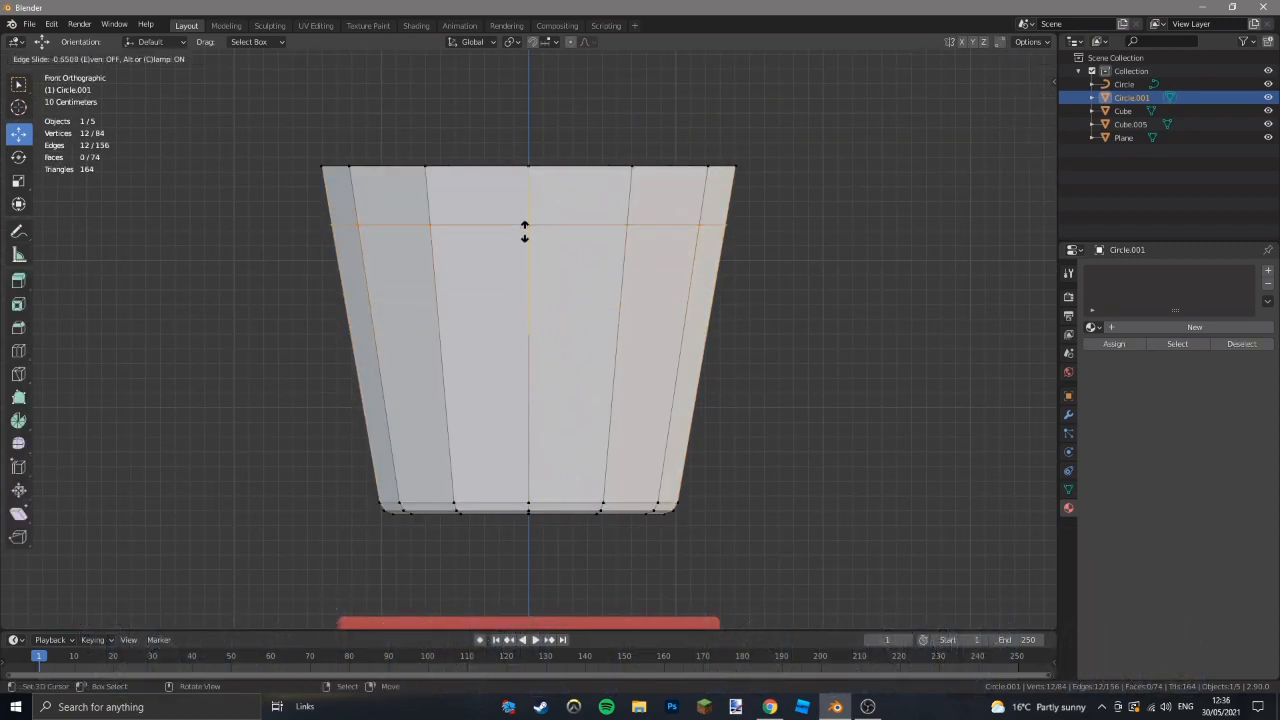
{"action": "left_click", "coordinate": [524, 229]}
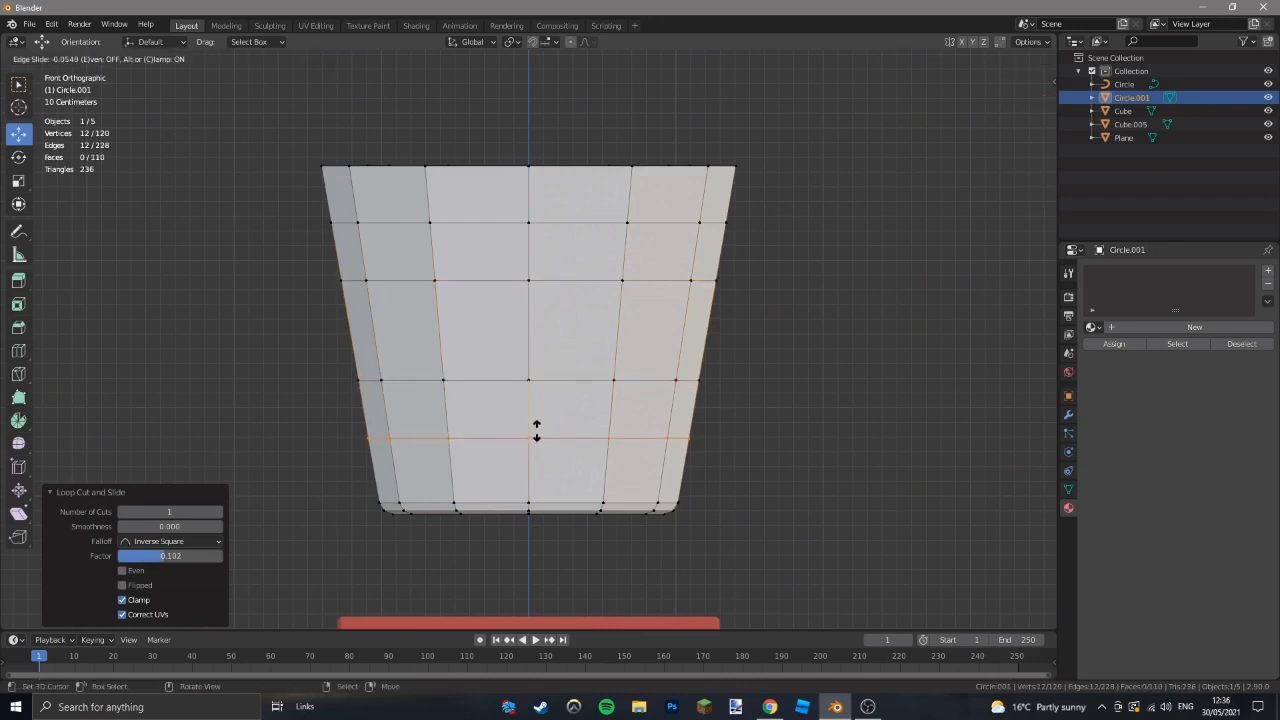
{"action": "key", "text": "Tab"}
Assign Material.001 to the bucket and, in the UV Editing workspace, shrink its UVs onto a dark brown swatch.
{"action": "left_click", "coordinate": [1091, 327]}
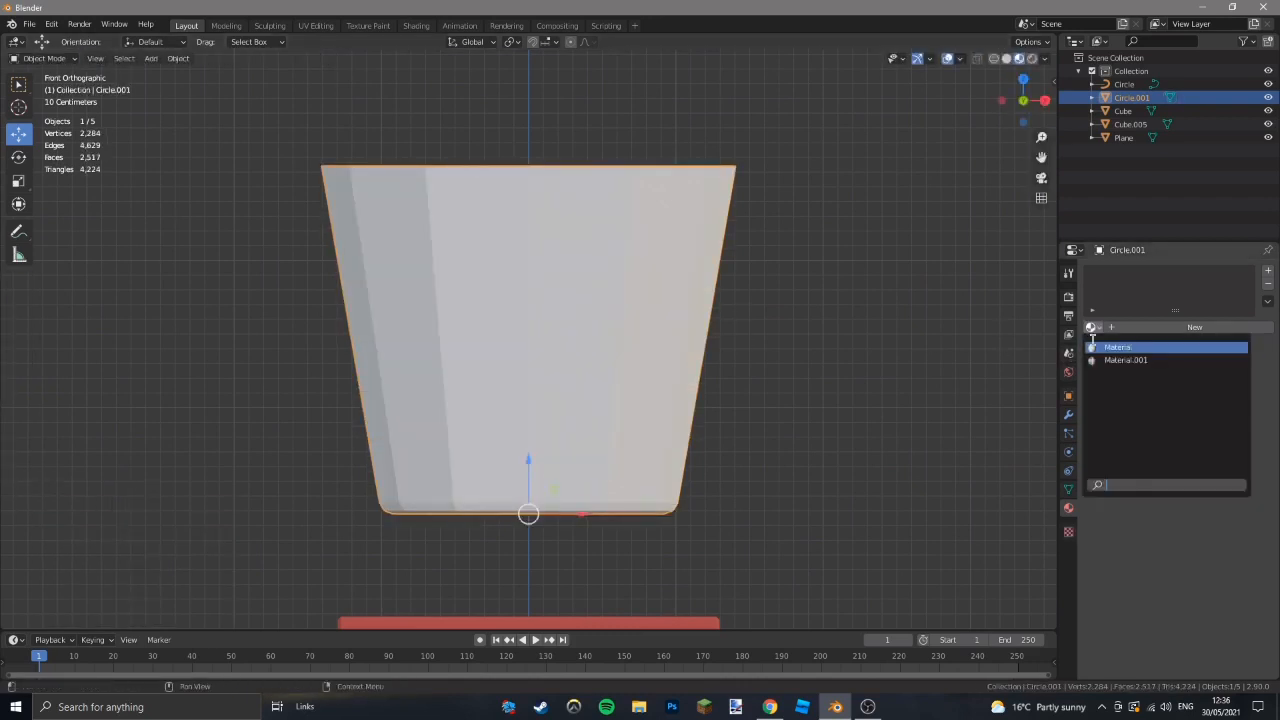
{"action": "left_click", "coordinate": [1115, 346]}
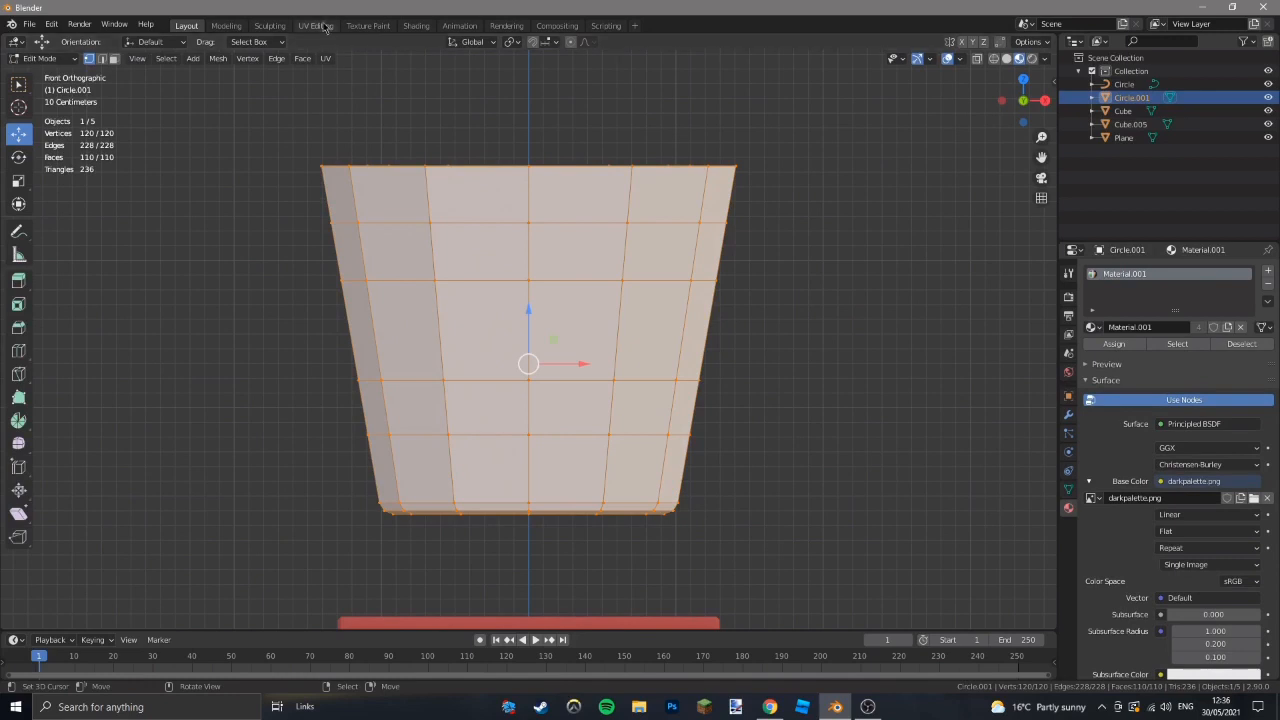
{"action": "left_click", "coordinate": [318, 25]}
{"action": "key", "text": "Tab"}
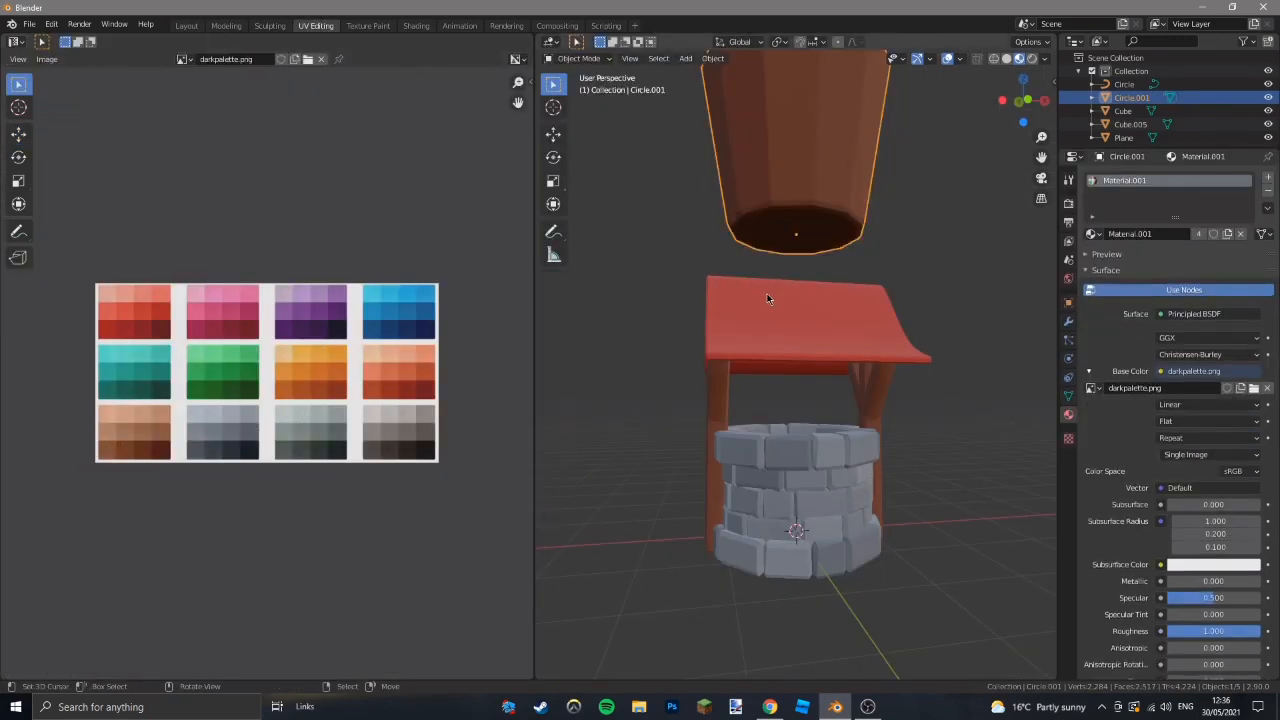
Extrude the bucket's upper and lower band face loops and scale them outward to about 1.07, excluding Z.
{"action": "key", "text": "KP_Decimal"}
{"action": "key", "text": "Tab"}
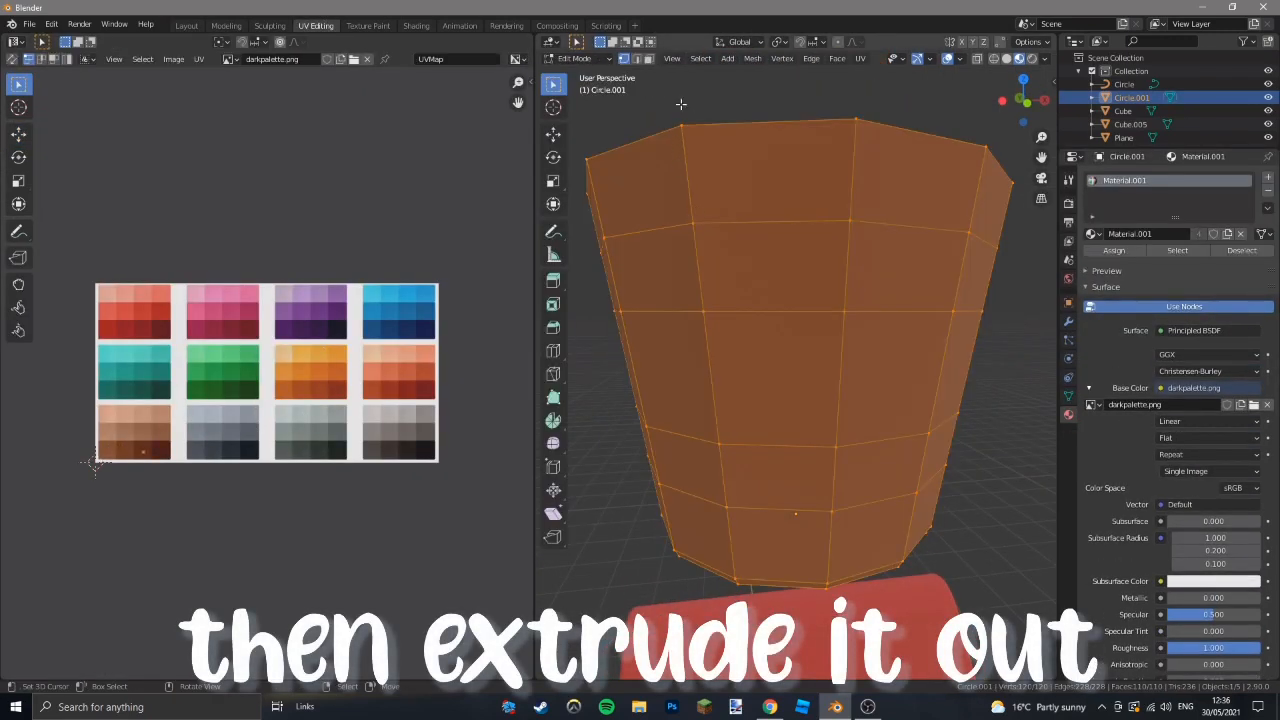
{"action": "left_click", "coordinate": [649, 58]}
{"action": "left_click", "coordinate": [852, 252], "text": "alt"}
{"action": "left_click", "coordinate": [826, 487], "text": "alt+shift"}
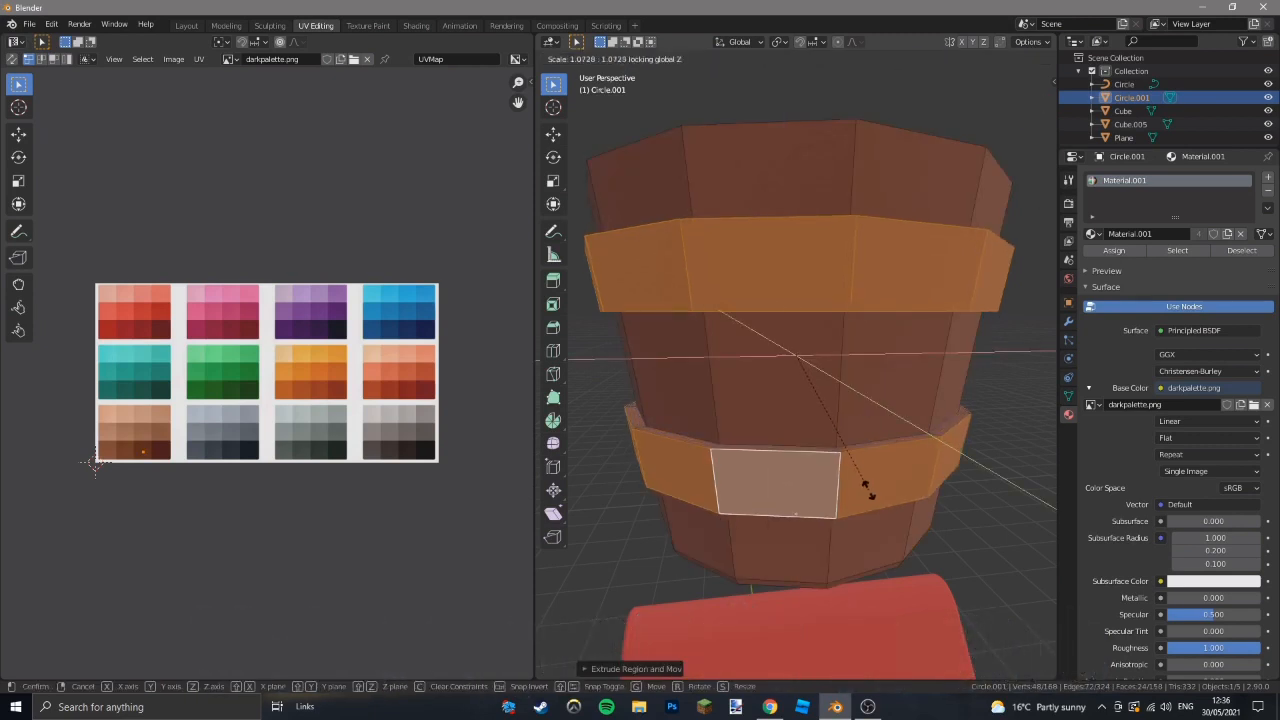
{"action": "left_click", "coordinate": [866, 488]}
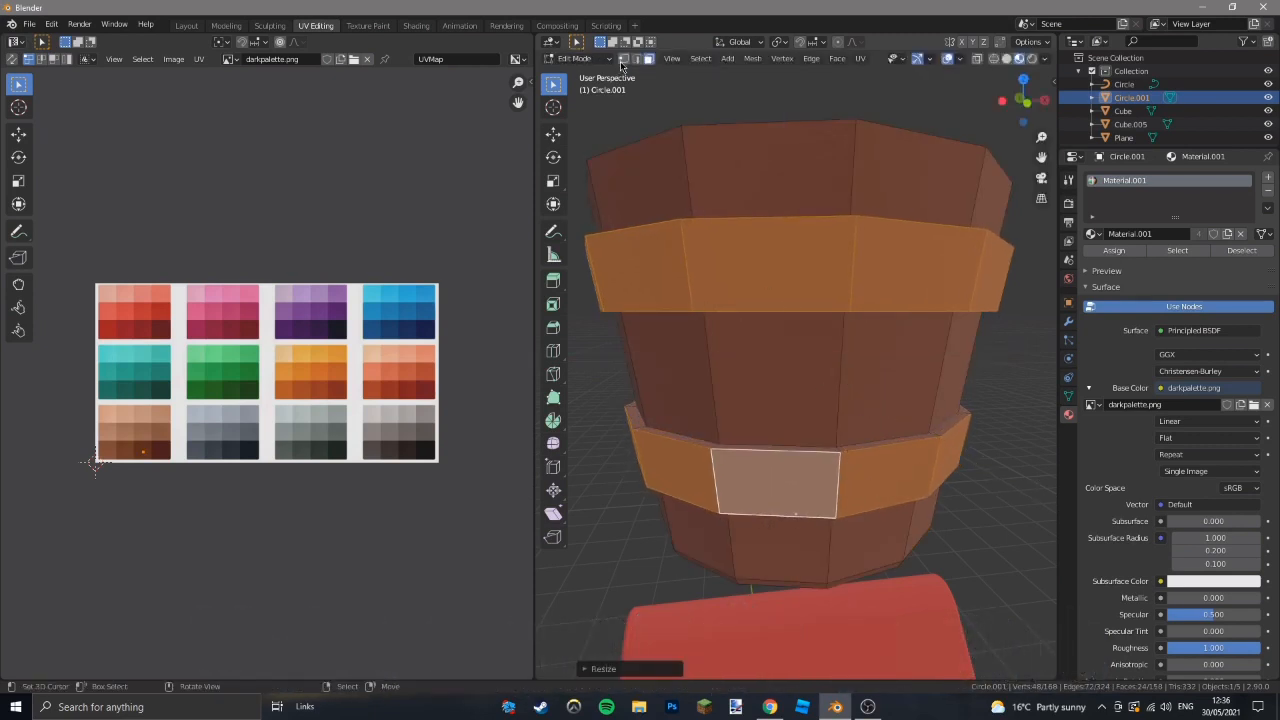
Select both raised bands including their upper and lower rim faces and move their UVs onto a blue-grey palette swatch.
{"action": "left_click", "coordinate": [622, 60]}
{"action": "middle_click_drag", "start_coordinate": [708, 233], "coordinate": [725, 285]}
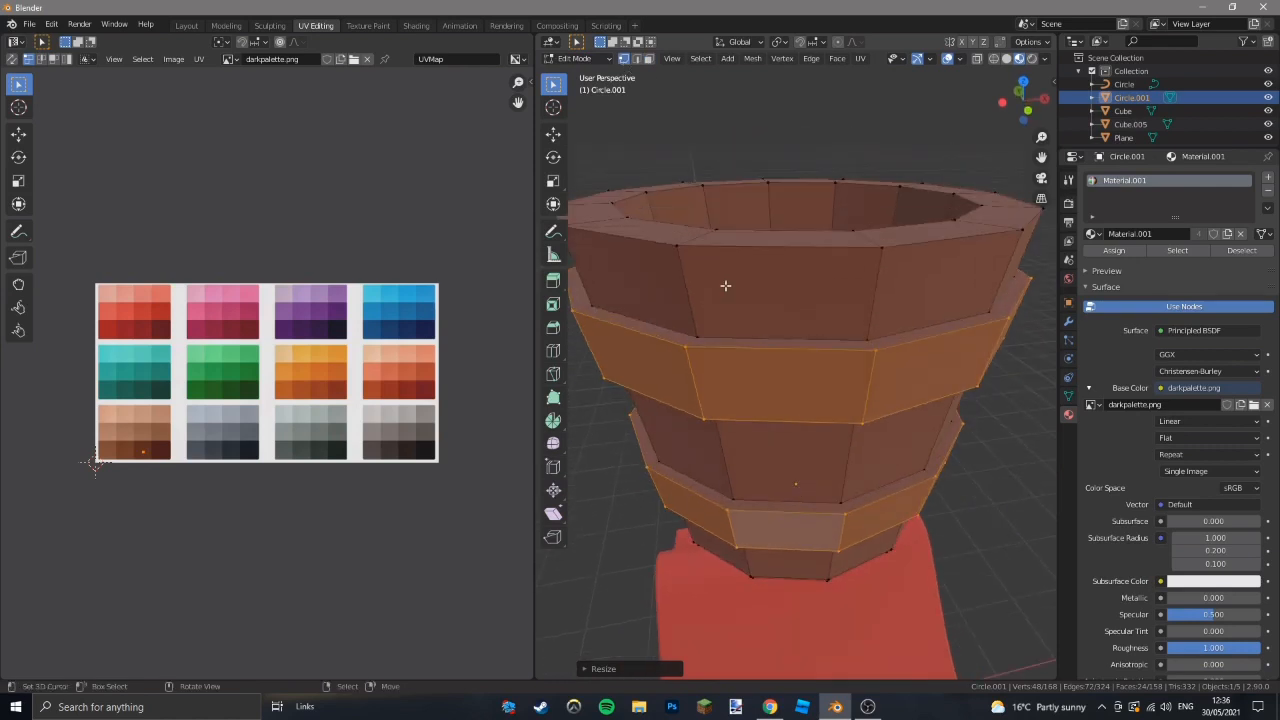
{"action": "left_click", "coordinate": [648, 60]}
{"action": "left_click", "coordinate": [690, 337], "text": "alt+shift"}
{"action": "key", "text": "ctrl+z"}
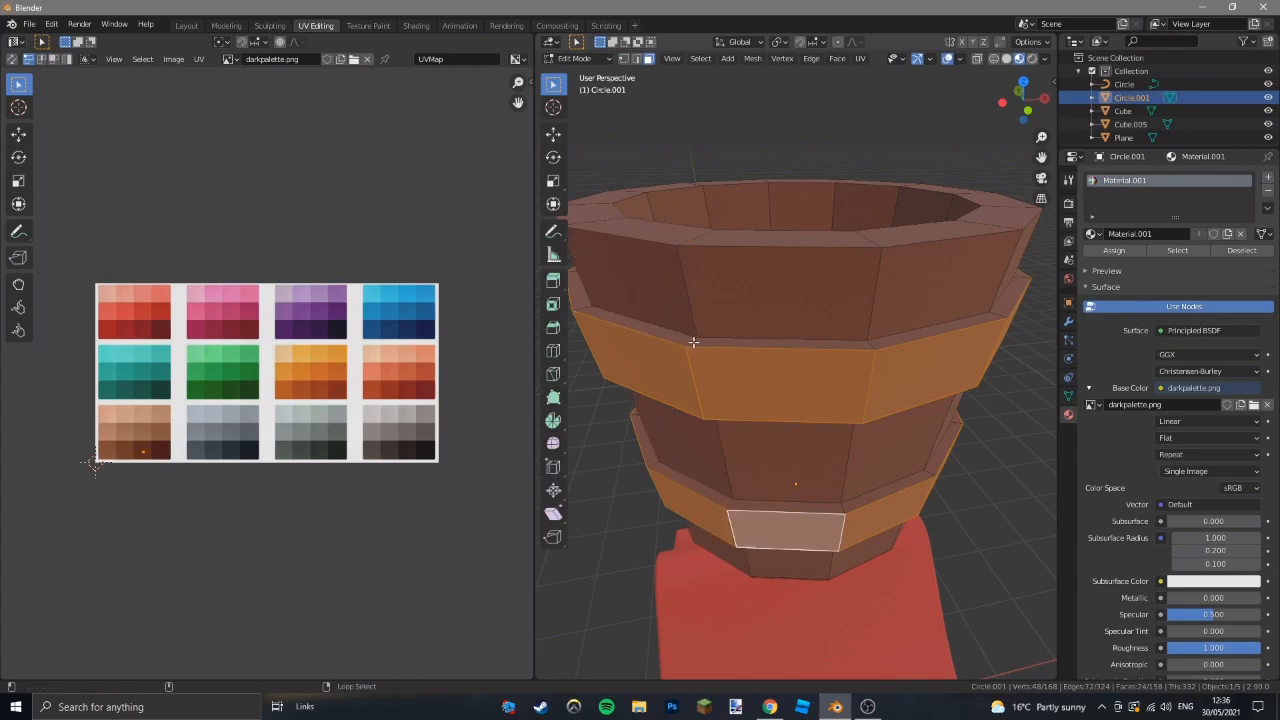
{"action": "left_click", "coordinate": [692, 343], "text": "alt+shift"}
{"action": "middle_click_drag", "start_coordinate": [729, 503], "coordinate": [746, 408]}
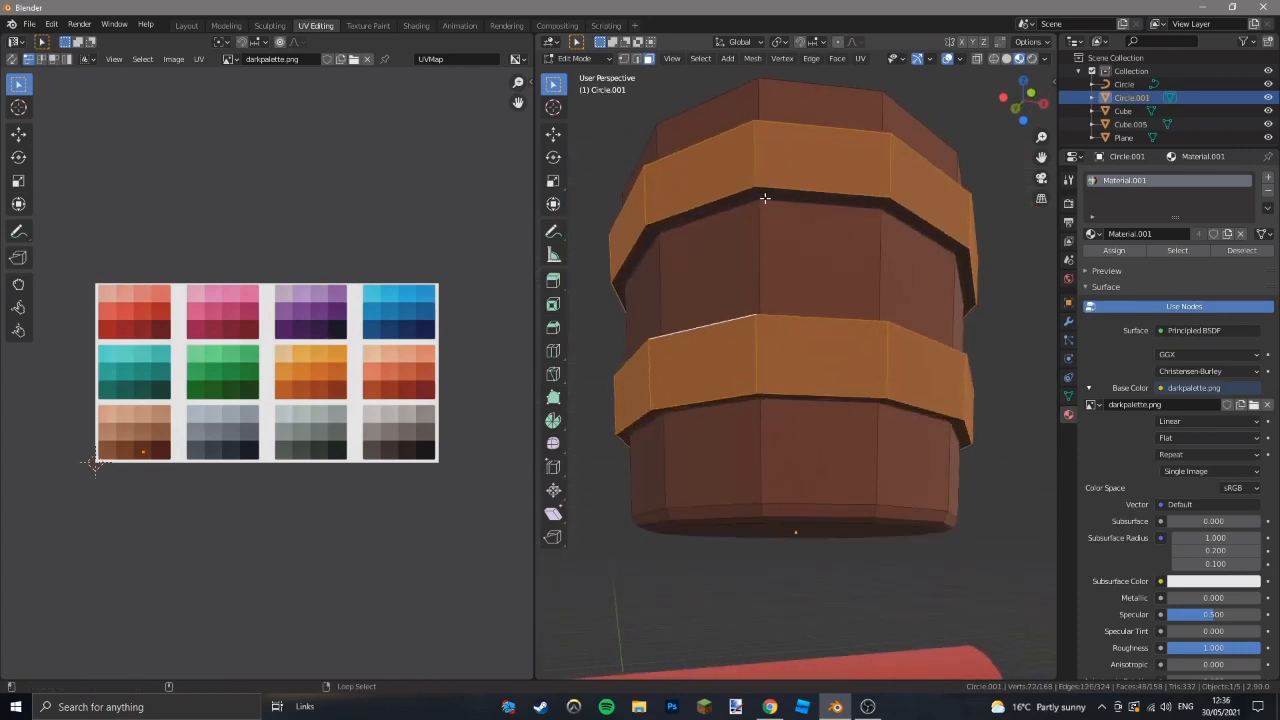
{"action": "middle_click_drag", "start_coordinate": [765, 330], "coordinate": [759, 336]}
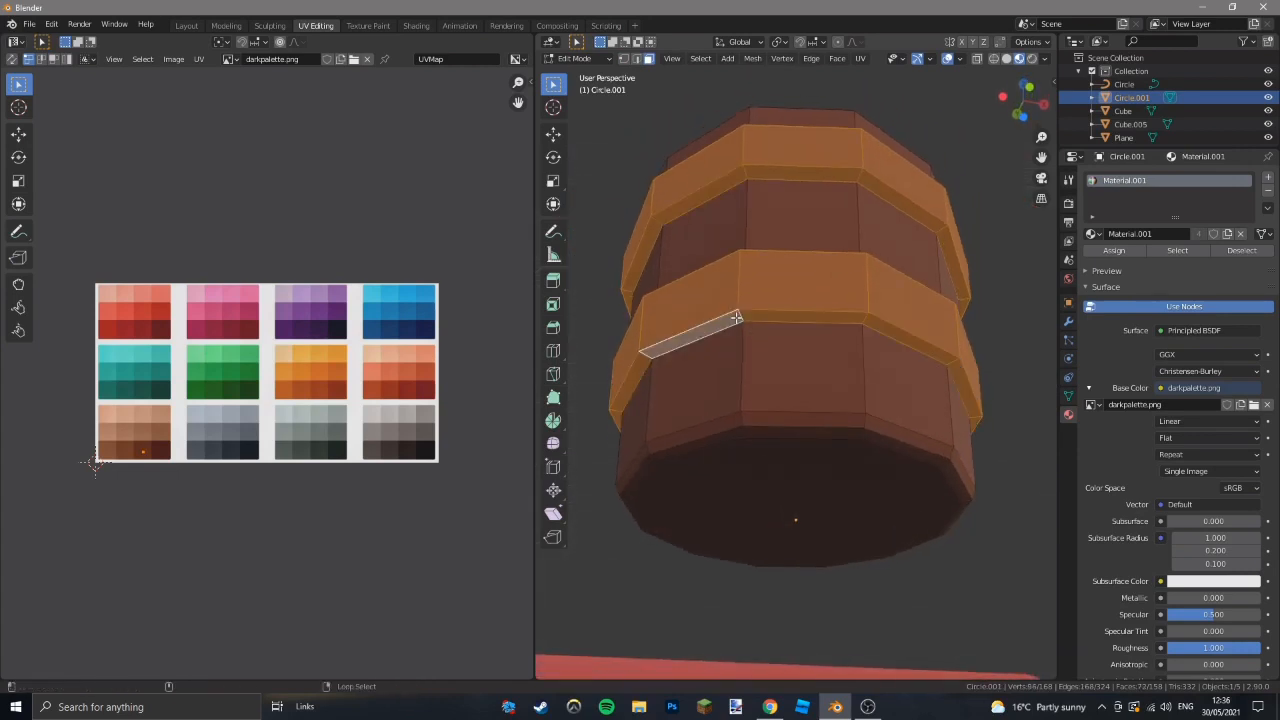
{"action": "key", "text": "g"}
{"action": "left_click", "coordinate": [414, 434]}
{"action": "key", "text": "Tab"}
{"action": "scroll", "coordinate": [729, 358], "scroll_direction": "down", "scroll_amount": 2}
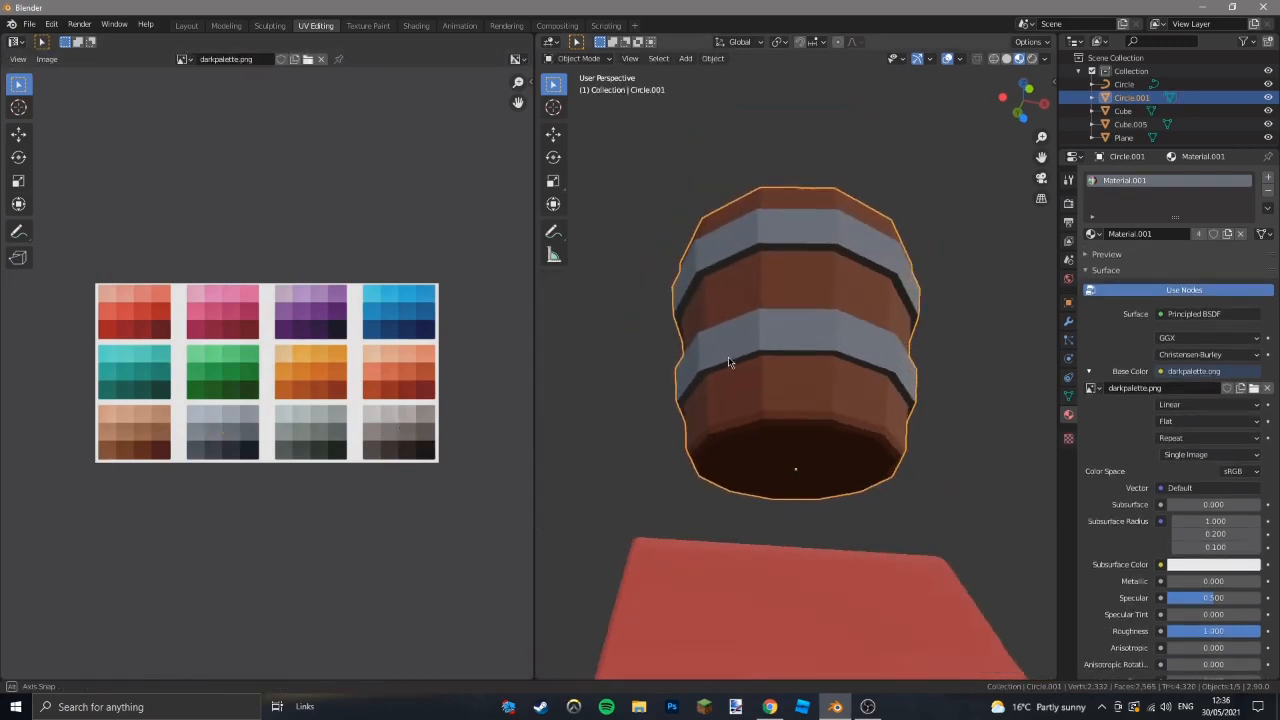
Lower the bucket along Z toward the well and scale it down.
{"action": "middle_click_drag", "start_coordinate": [730, 359], "coordinate": [717, 378]}
{"action": "key", "text": "KP_1"}
{"action": "scroll", "coordinate": [760, 390], "scroll_direction": "down", "scroll_amount": 4}
{"action": "scroll", "coordinate": [786, 398], "scroll_direction": "down", "scroll_amount": 4}
{"action": "key", "text": "g"}
{"action": "key", "text": "z"}
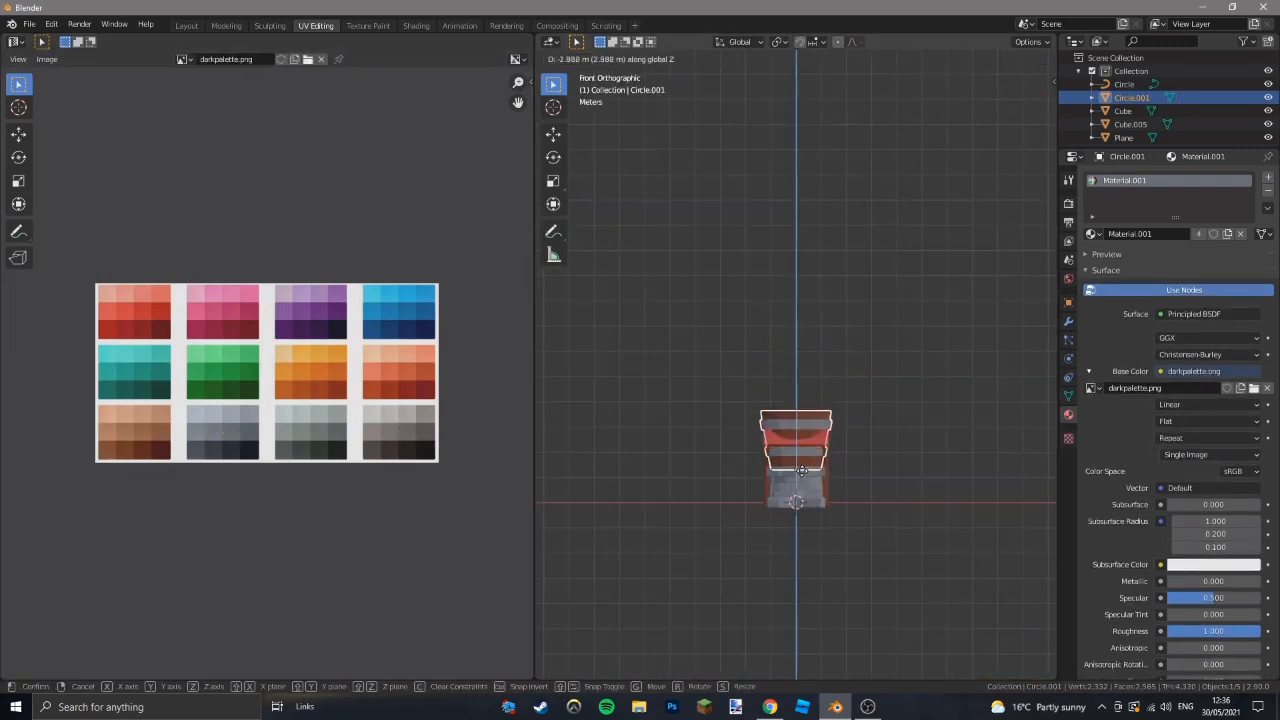
{"action": "left_click", "coordinate": [830, 462]}
{"action": "key", "text": "s"}
{"action": "left_click", "coordinate": [817, 462]}
Fine-tune the bucket's height and scale so it hangs centred between the stone wall and the roof.
{"action": "key", "text": "KP_Decimal"}
{"action": "scroll", "coordinate": [820, 468], "scroll_direction": "down", "scroll_amount": 5}
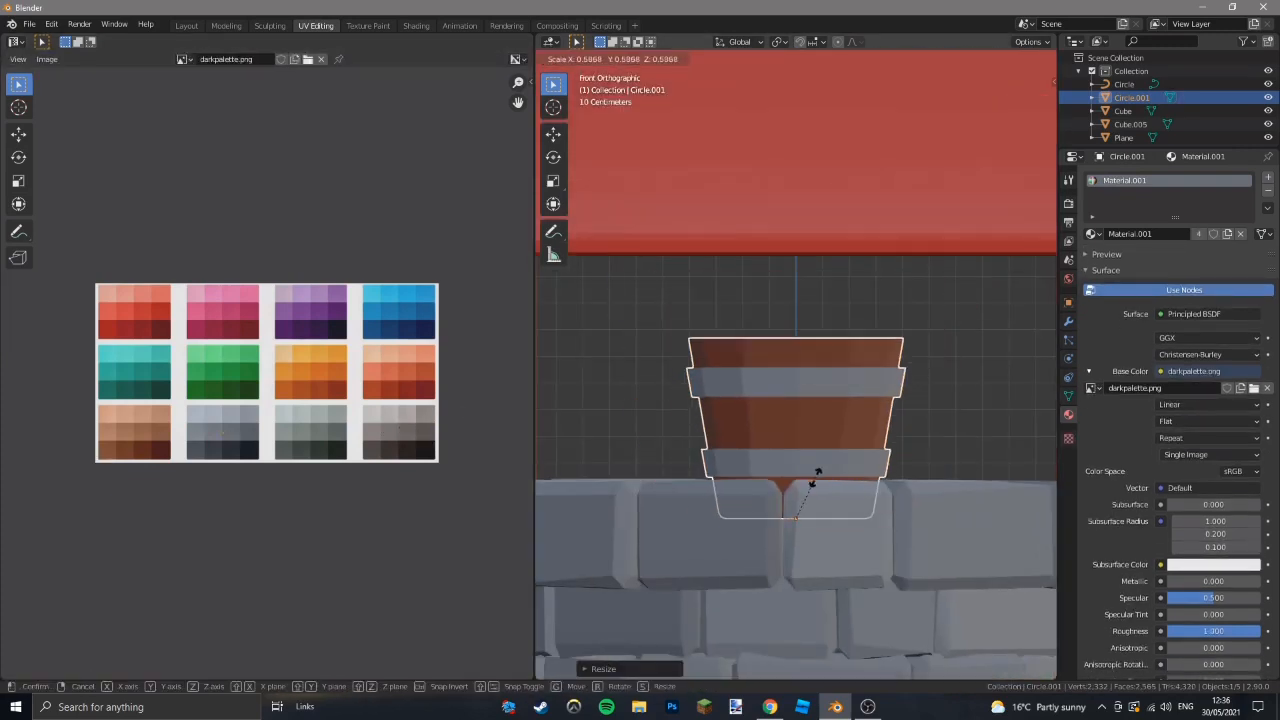
{"action": "key", "text": "g"}
{"action": "key", "text": "z"}
{"action": "left_click", "coordinate": [862, 428]}
{"action": "key", "text": "s"}
{"action": "left_click", "coordinate": [865, 426]}
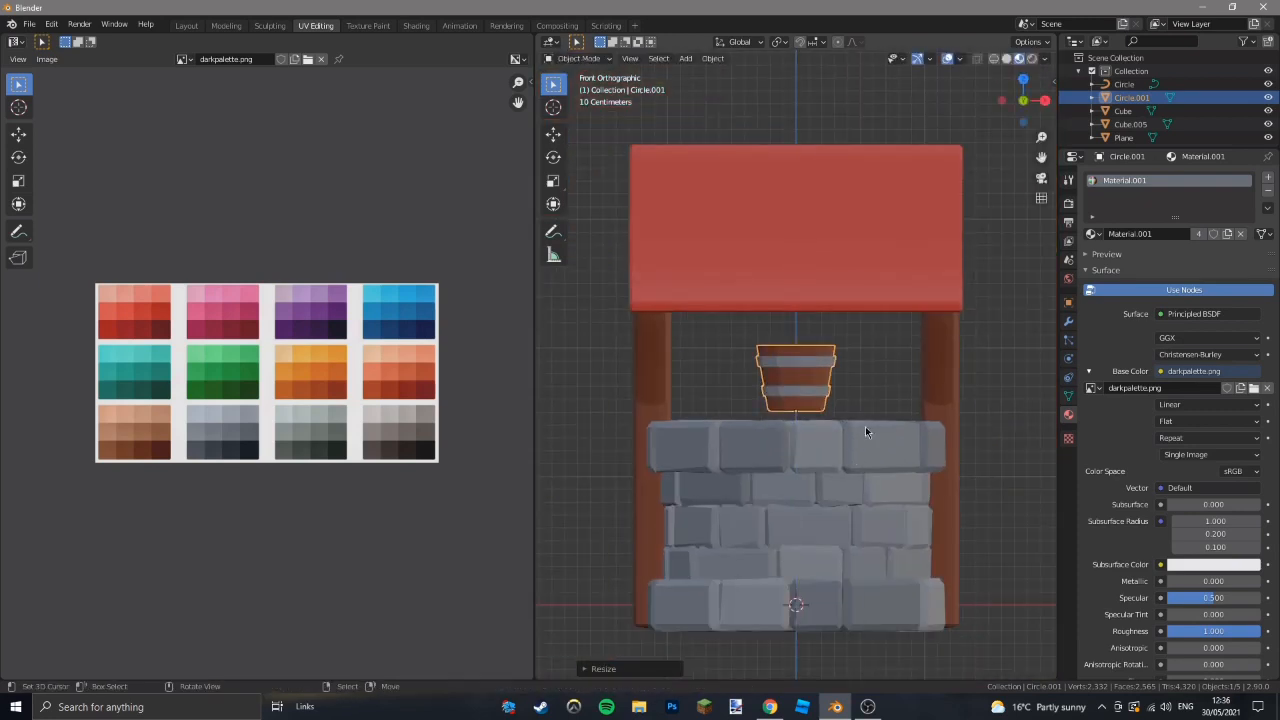
{"action": "mouse_move", "coordinate": [865, 426]}
{"action": "middle_mouse_down"}
{"action": "mouse_move", "coordinate": [709, 421]}
{"action": "mouse_move", "coordinate": [873, 415]}
{"action": "middle_mouse_up"}
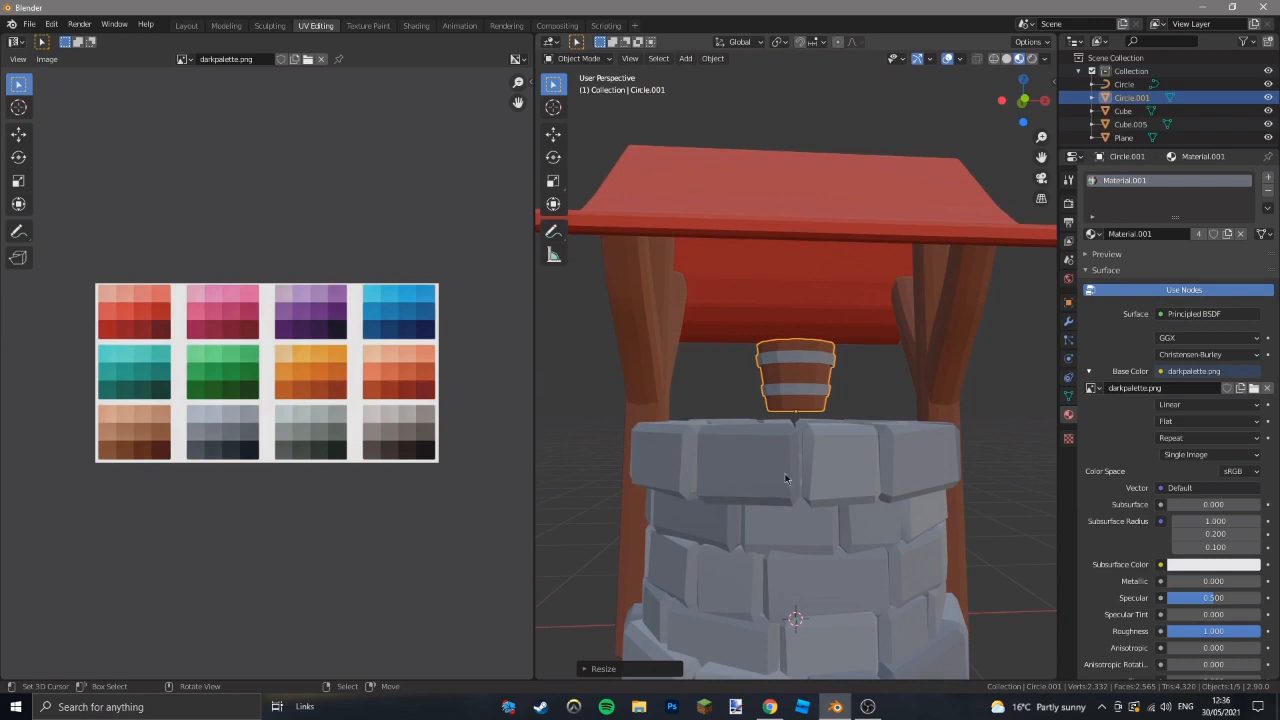
Add a mesh circle, clear its location to the origin and rotate it upright about the Y axis.
{"action": "scroll", "coordinate": [785, 479], "scroll_direction": "up", "scroll_amount": 2}
{"action": "key", "text": "shift+a"}
{"action": "mouse_move", "coordinate": [771, 393]}
{"action": "key", "text": "Escape"}
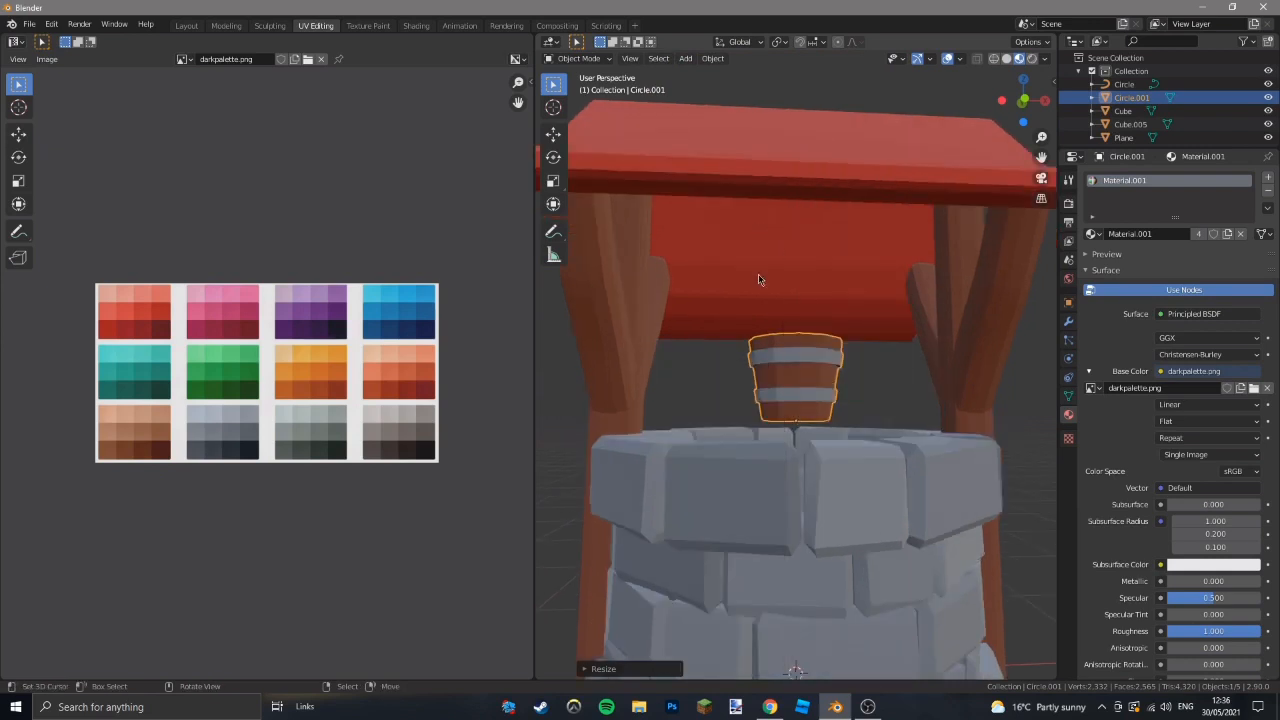
{"action": "key", "text": "shift+a"}
{"action": "mouse_move", "coordinate": [780, 274]}
{"action": "left_click", "coordinate": [820, 303]}
{"action": "key", "text": "alt+g"}
{"action": "scroll", "coordinate": [842, 390], "scroll_direction": "down", "scroll_amount": 5}
{"action": "key", "text": "r"}
{"action": "key", "text": "y"}
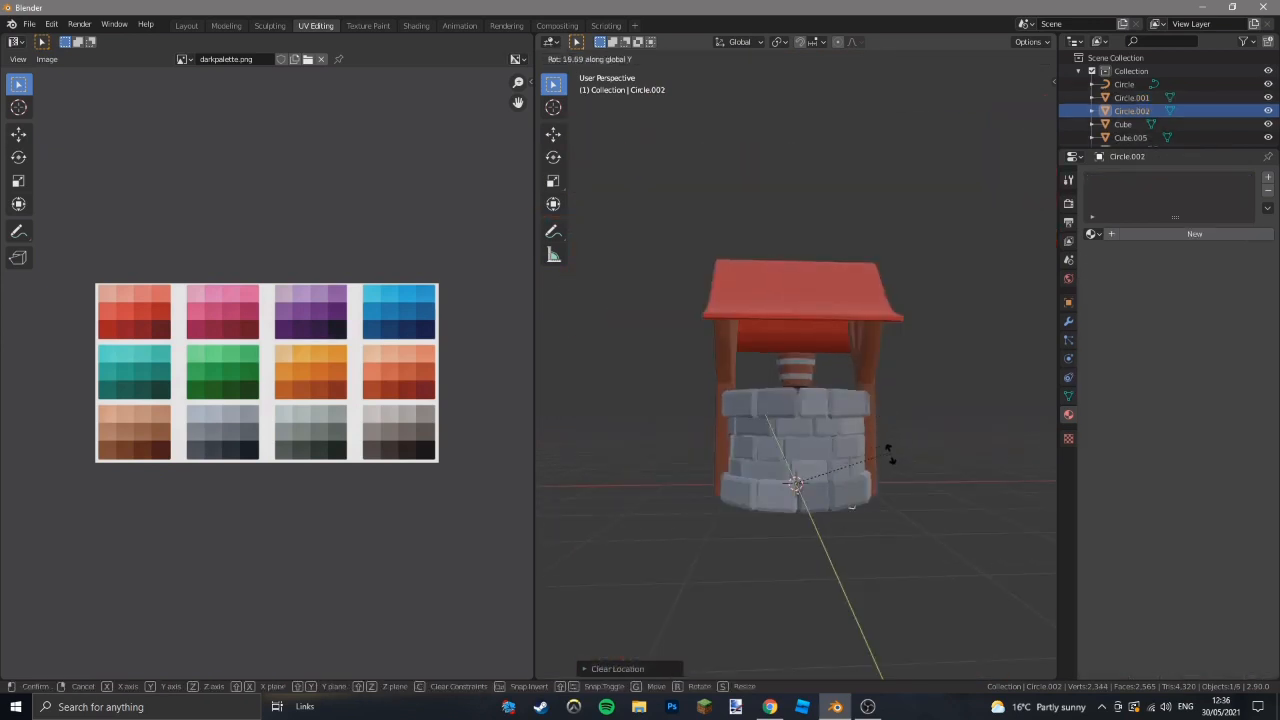
{"action": "left_click", "coordinate": [882, 476]}
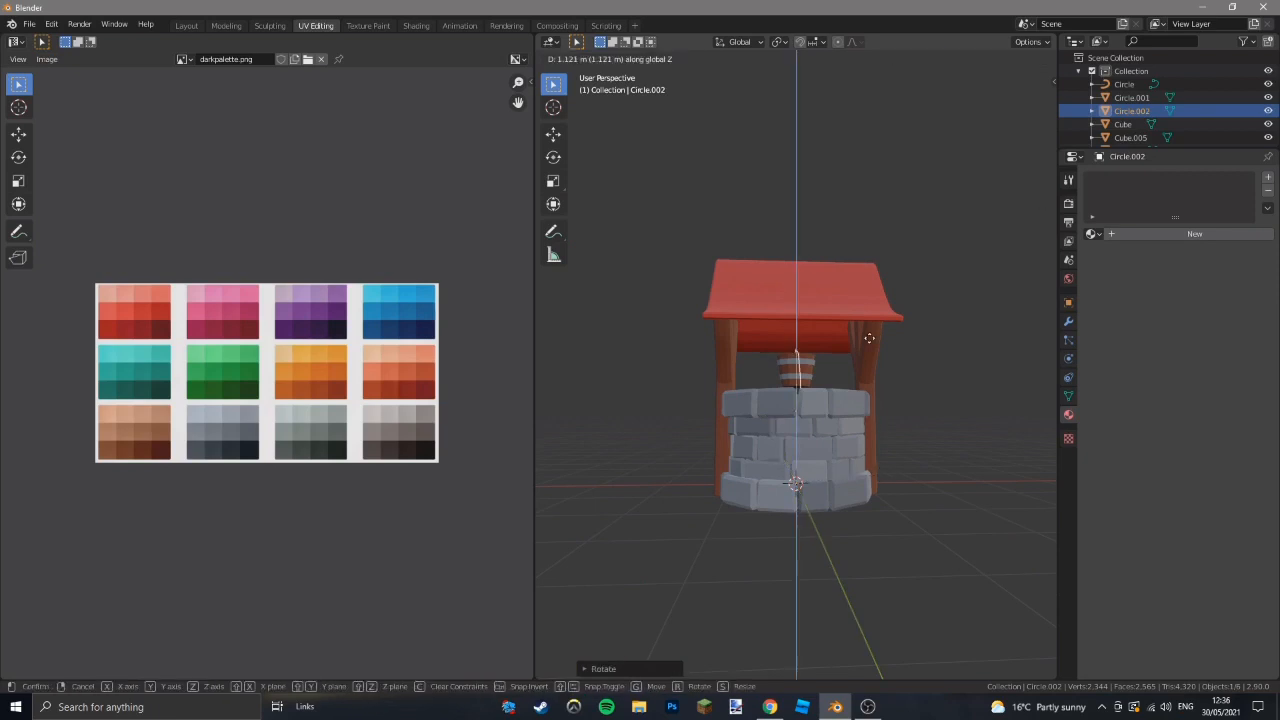
Raise the upright circle along Z to just above the bucket, scale it down to fit under the roof, and enter Edit Mode.
{"action": "key", "text": "KP_1"}
{"action": "scroll", "coordinate": [869, 338], "scroll_direction": "up", "scroll_amount": 4}
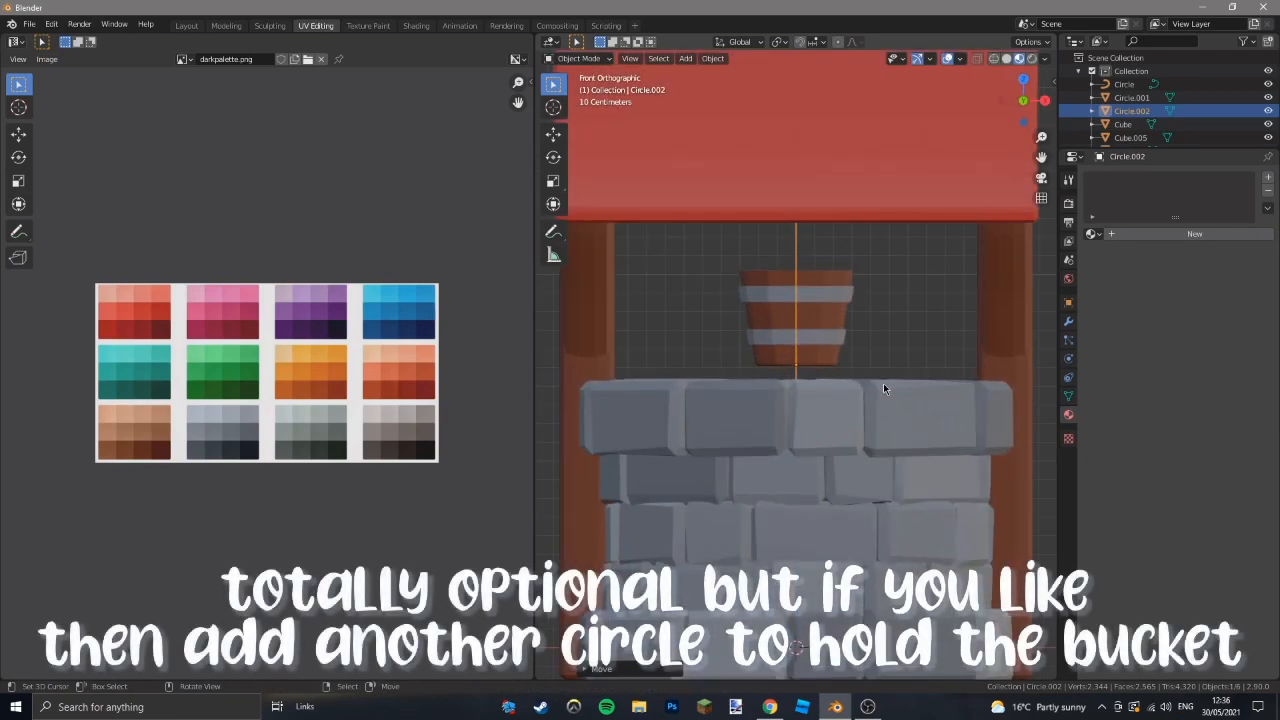
{"action": "key", "text": "z"}
{"action": "left_click", "coordinate": [843, 337]}
{"action": "key", "text": "s"}
{"action": "left_click", "coordinate": [829, 288]}
{"action": "key", "text": "KP_Decimal"}
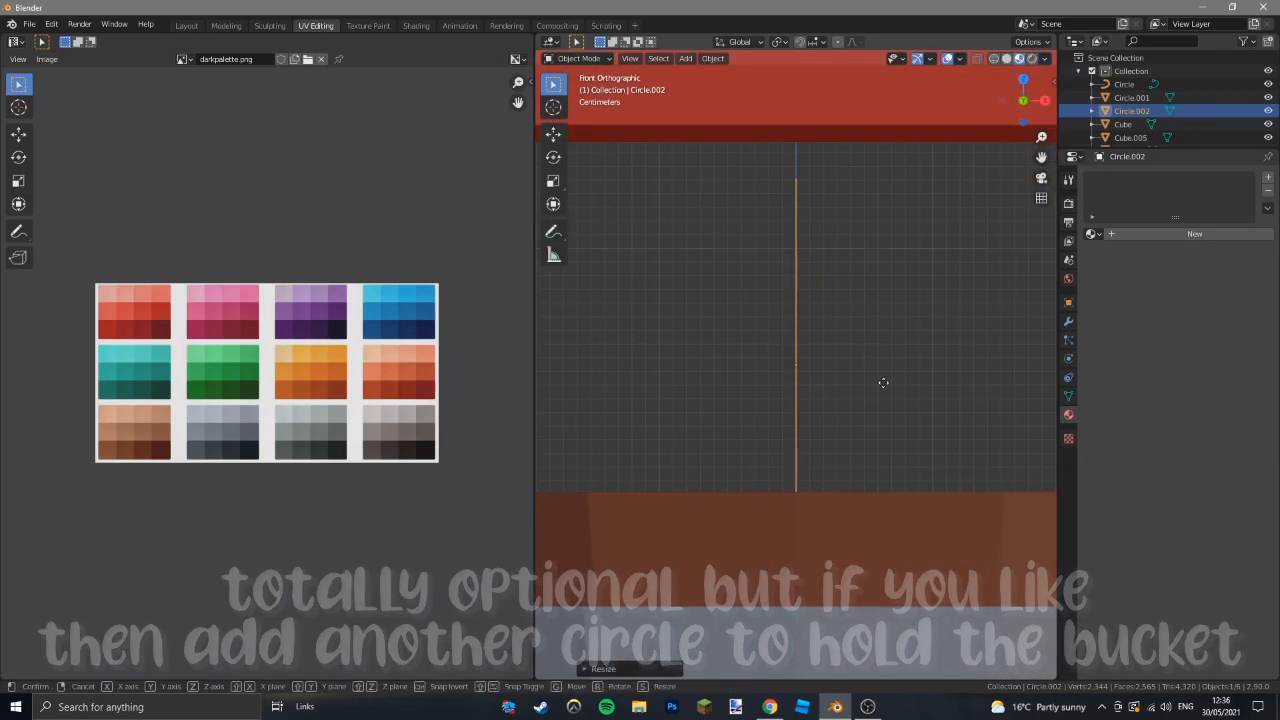
{"action": "scroll", "coordinate": [857, 356], "scroll_direction": "down", "scroll_amount": 4}
{"action": "key", "text": "Tab"}
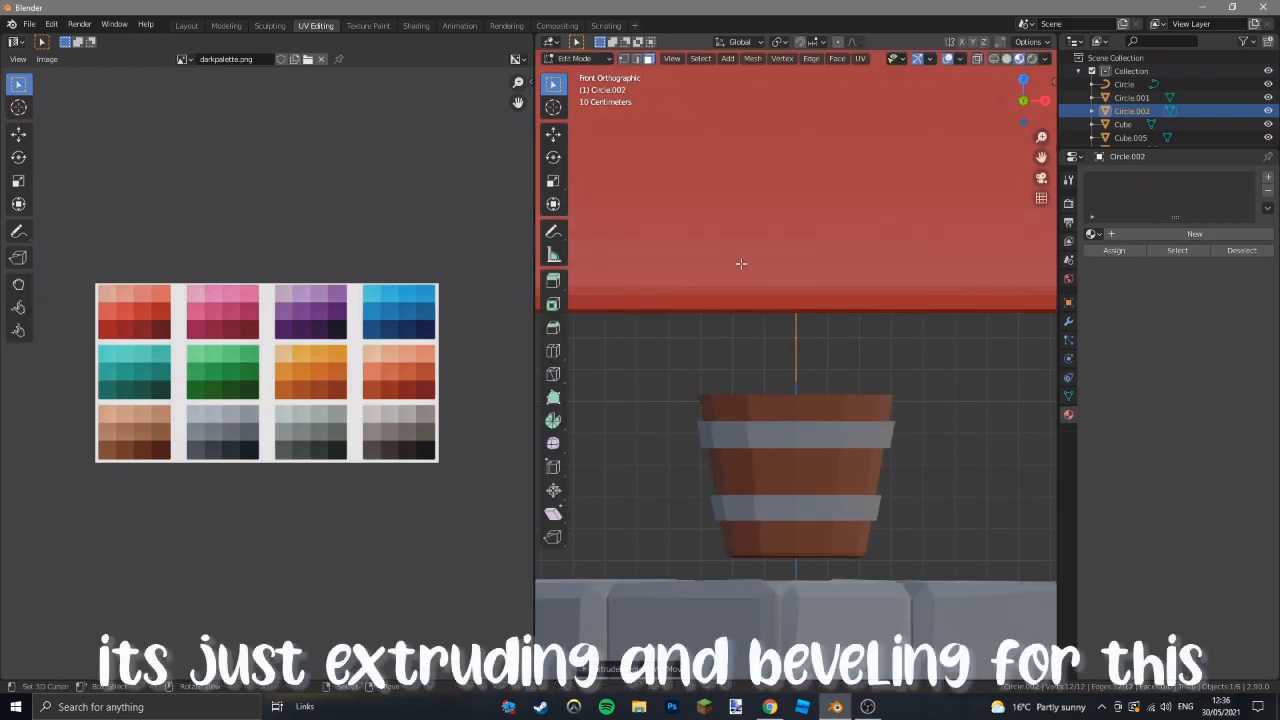
{"action": "left_click", "coordinate": [553, 157]}
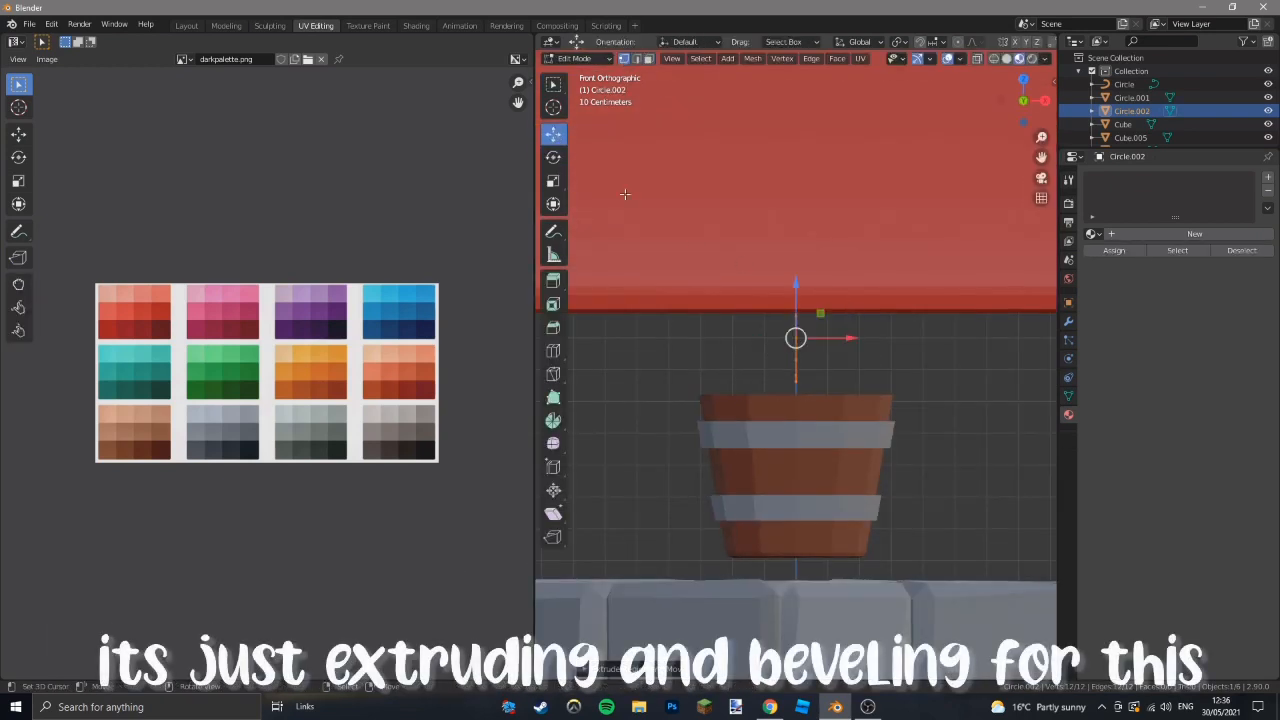
{"action": "key", "text": "e"}
{"action": "left_click", "coordinate": [773, 398]}
{"action": "key", "text": "ctrl+z"}
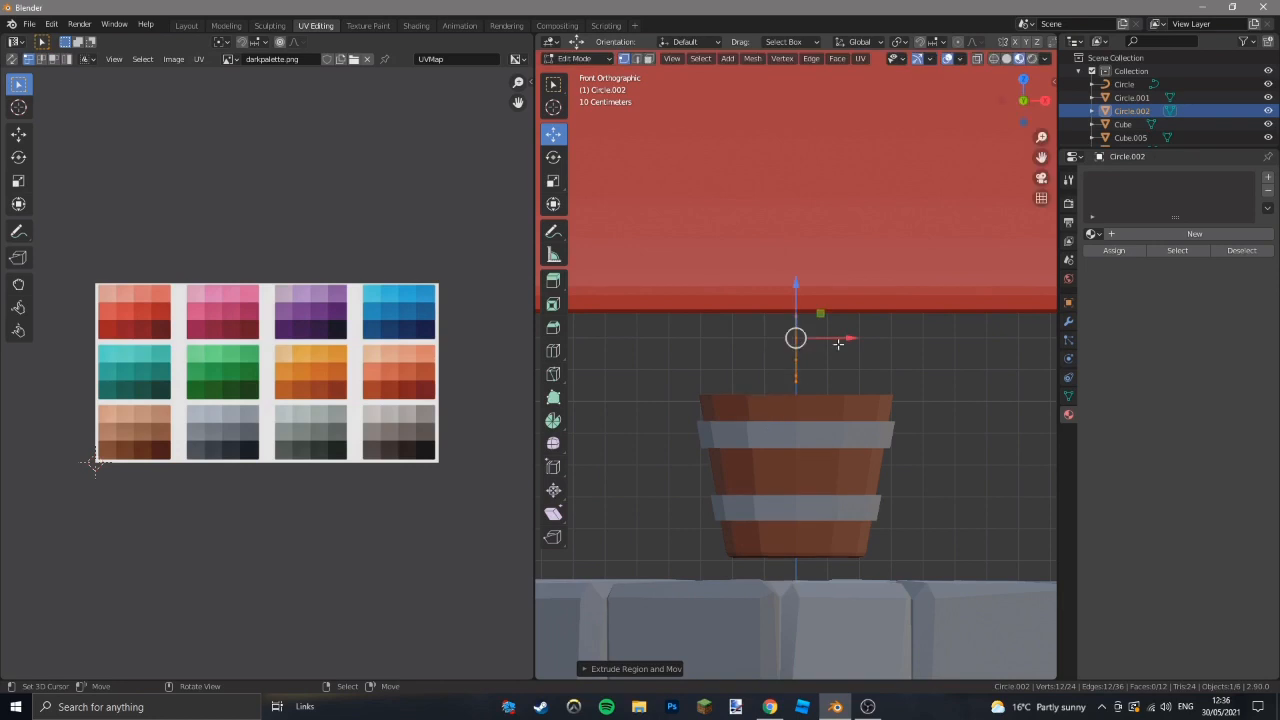
Extrude the circle along X to one side as the axle's thick middle section and scale its end inward.
{"action": "key", "text": "e"}
{"action": "key", "text": "x"}
{"action": "left_click", "coordinate": [717, 349]}
{"action": "key", "text": "s"}
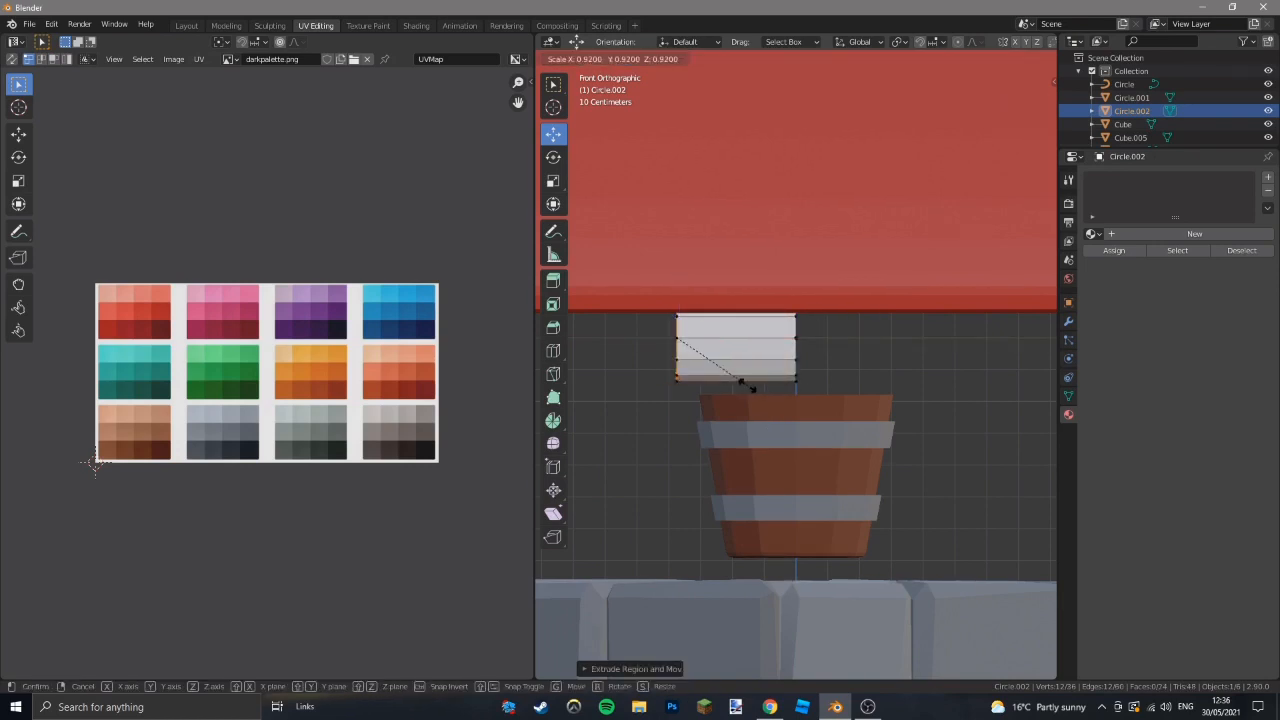
{"action": "left_click", "coordinate": [740, 379]}
Extrude the narrowed end along X into the left pole to form the axle's thin section.
{"action": "scroll", "coordinate": [741, 374], "scroll_direction": "down", "scroll_amount": 3}
{"action": "key", "text": "e"}
{"action": "key", "text": "x"}
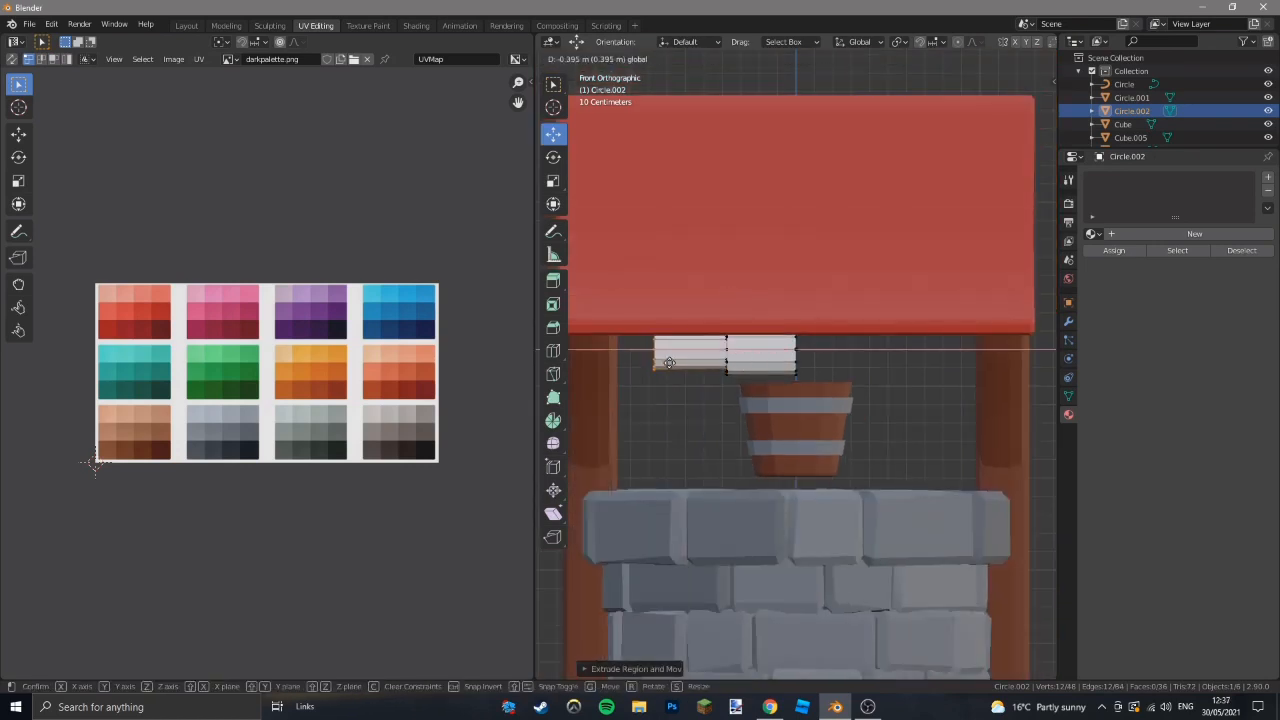
{"action": "left_click", "coordinate": [610, 362]}
{"action": "key", "text": "Tab"}
{"action": "scroll", "coordinate": [726, 420], "scroll_direction": "down", "scroll_amount": 4}
{"action": "scroll", "coordinate": [788, 425], "scroll_direction": "up", "scroll_amount": 3}
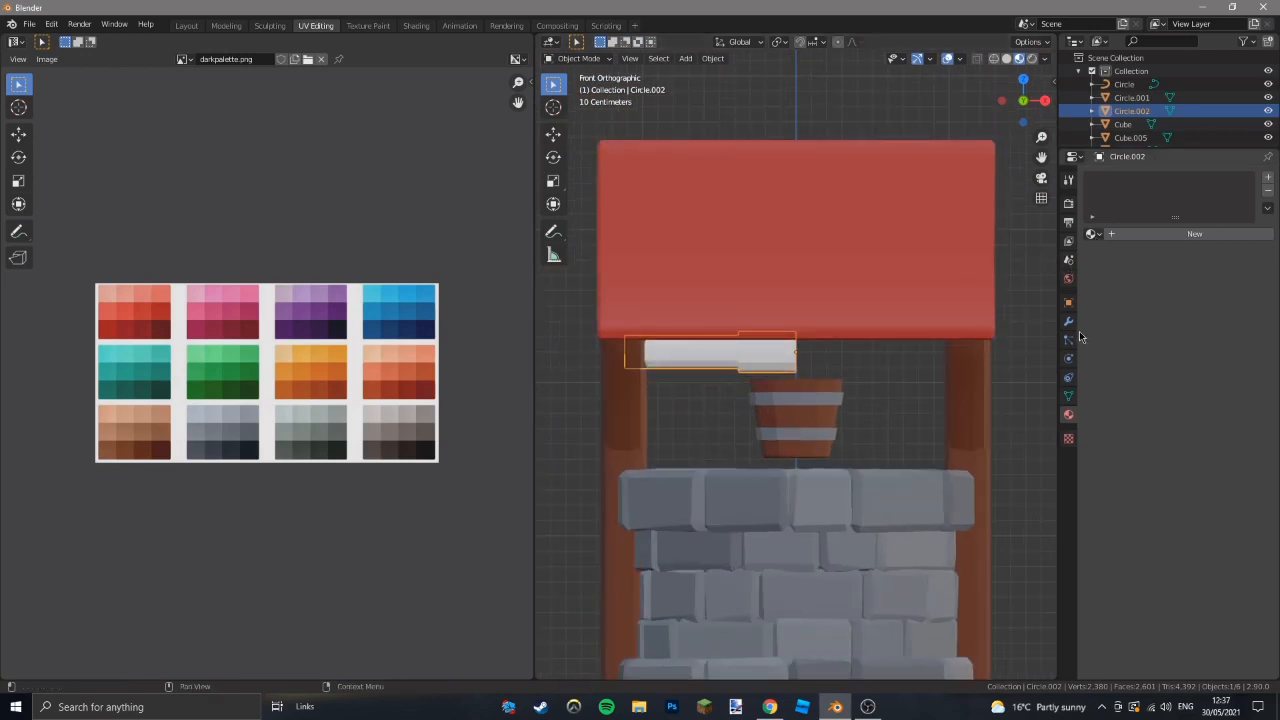
Bevel the outer and inner edge loops where the axle's thick section steps down to the thin one, using two segments.
{"action": "left_click", "coordinate": [1068, 321]}
{"action": "scroll", "coordinate": [690, 353], "scroll_direction": "up", "scroll_amount": 4}
{"action": "key", "text": "Tab"}
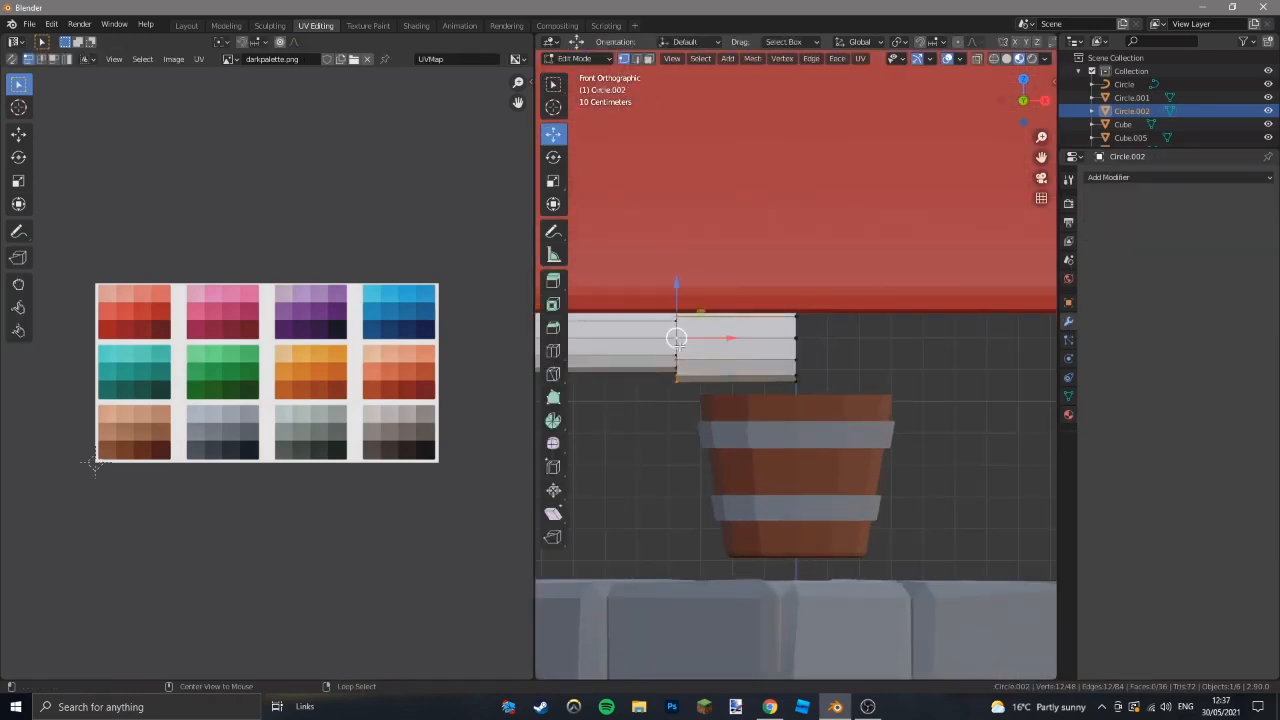
{"action": "scroll", "coordinate": [745, 357], "scroll_direction": "up", "scroll_amount": 6}
{"action": "key", "text": "Tab"}
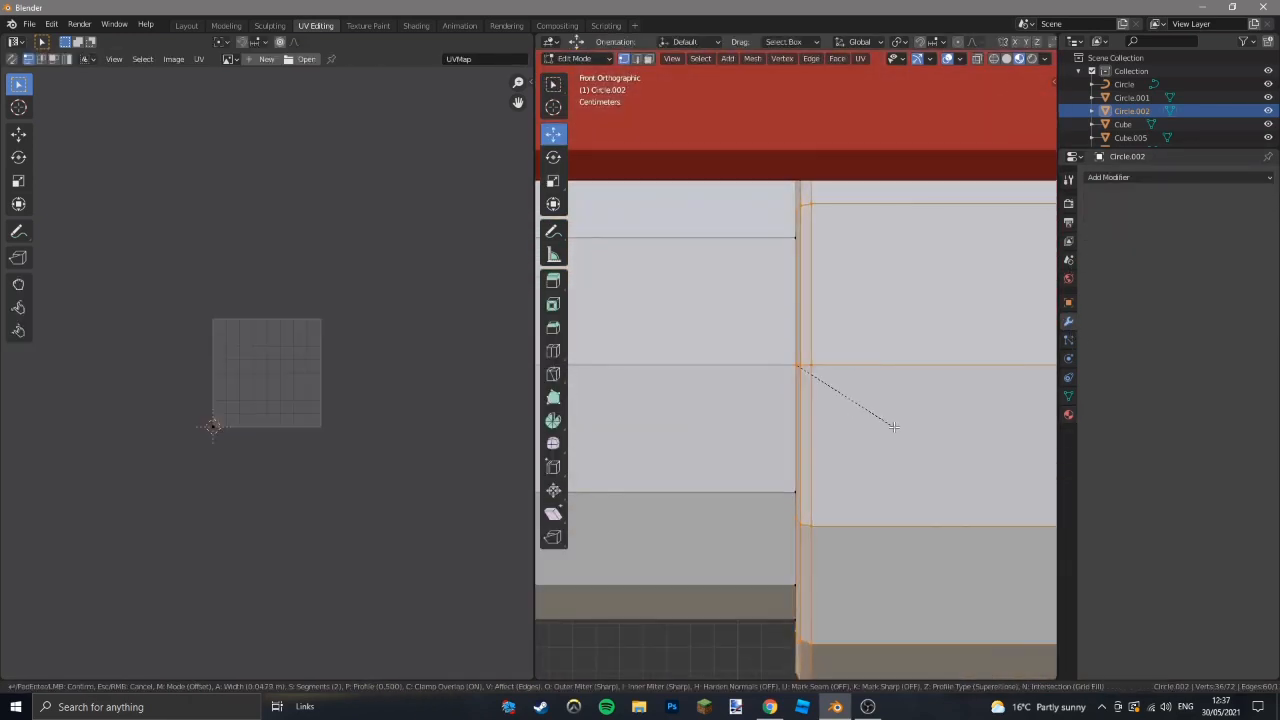
{"action": "scroll", "coordinate": [888, 444], "scroll_direction": "down", "scroll_amount": 7}
{"action": "middle_click_drag", "start_coordinate": [887, 443], "coordinate": [956, 434]}
{"action": "key", "text": "Tab"}
{"action": "scroll", "coordinate": [920, 405], "scroll_direction": "up", "scroll_amount": 5}
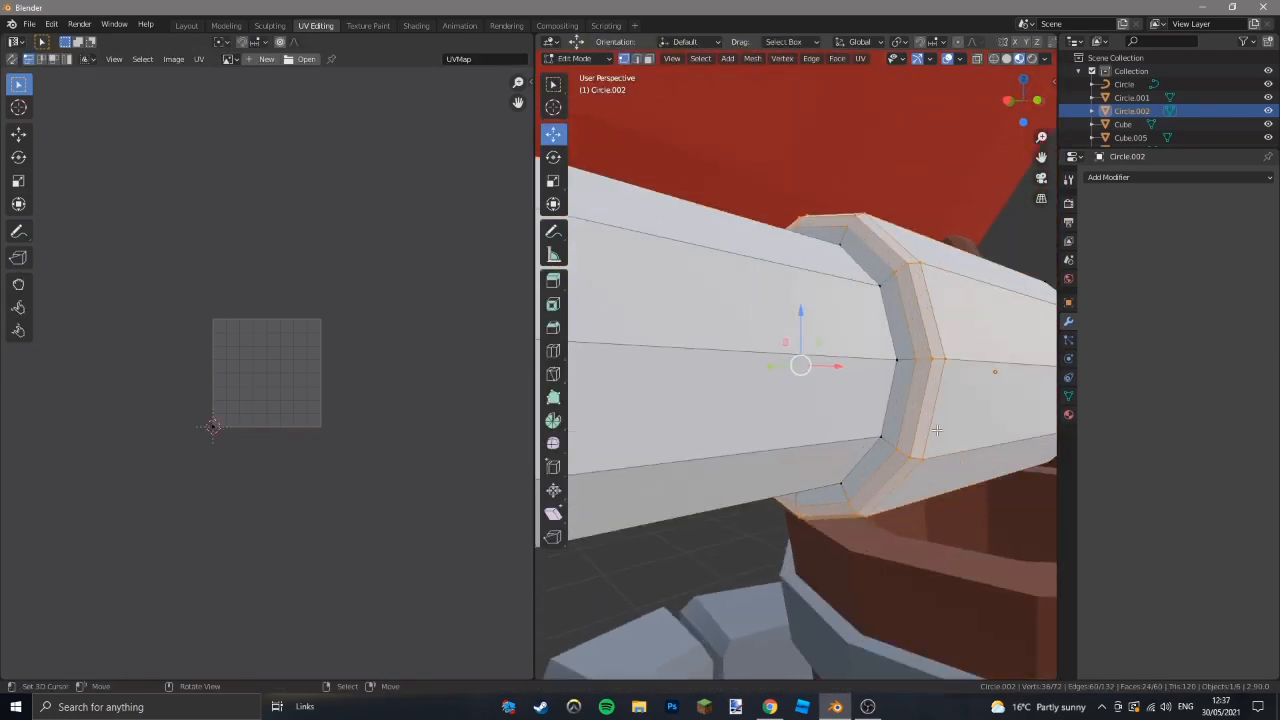
{"action": "left_click", "coordinate": [1023, 442]}
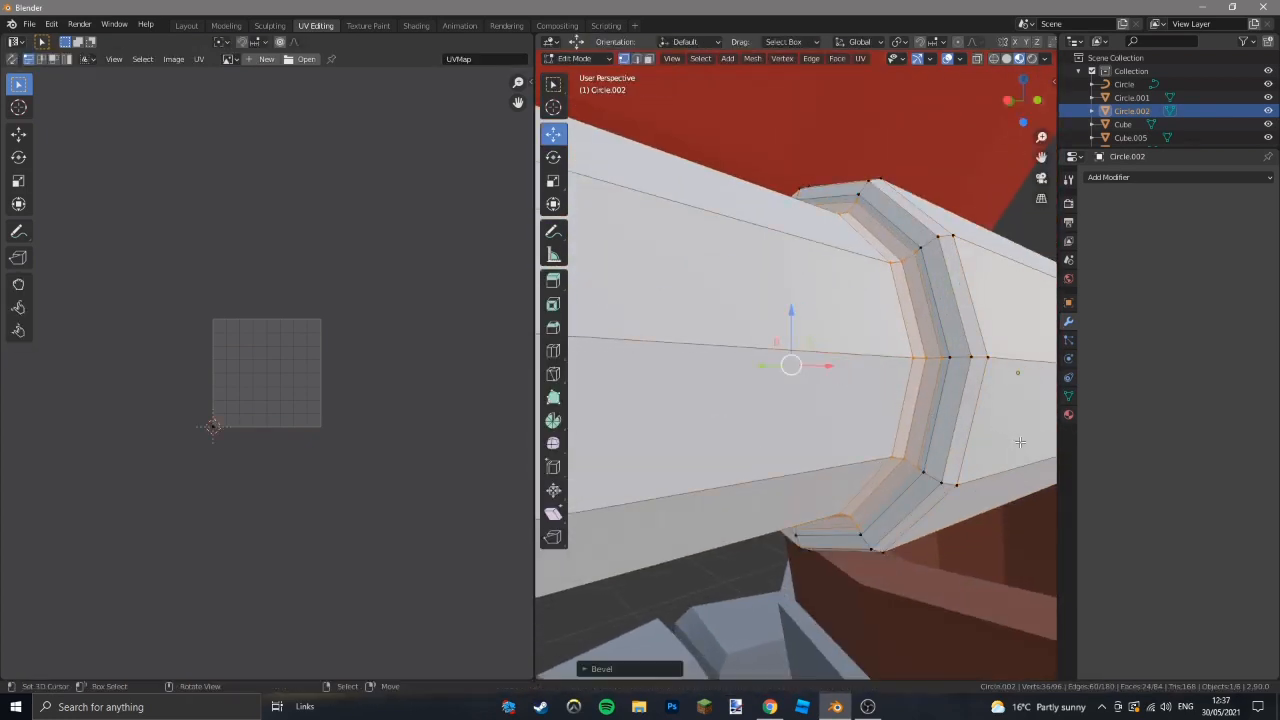
Select the bevelled shoulder geometry of the axle and scale it along X.
{"action": "key", "text": "Tab"}
{"action": "key", "text": "KP_1"}
{"action": "scroll", "coordinate": [918, 425], "scroll_direction": "down", "scroll_amount": 6}
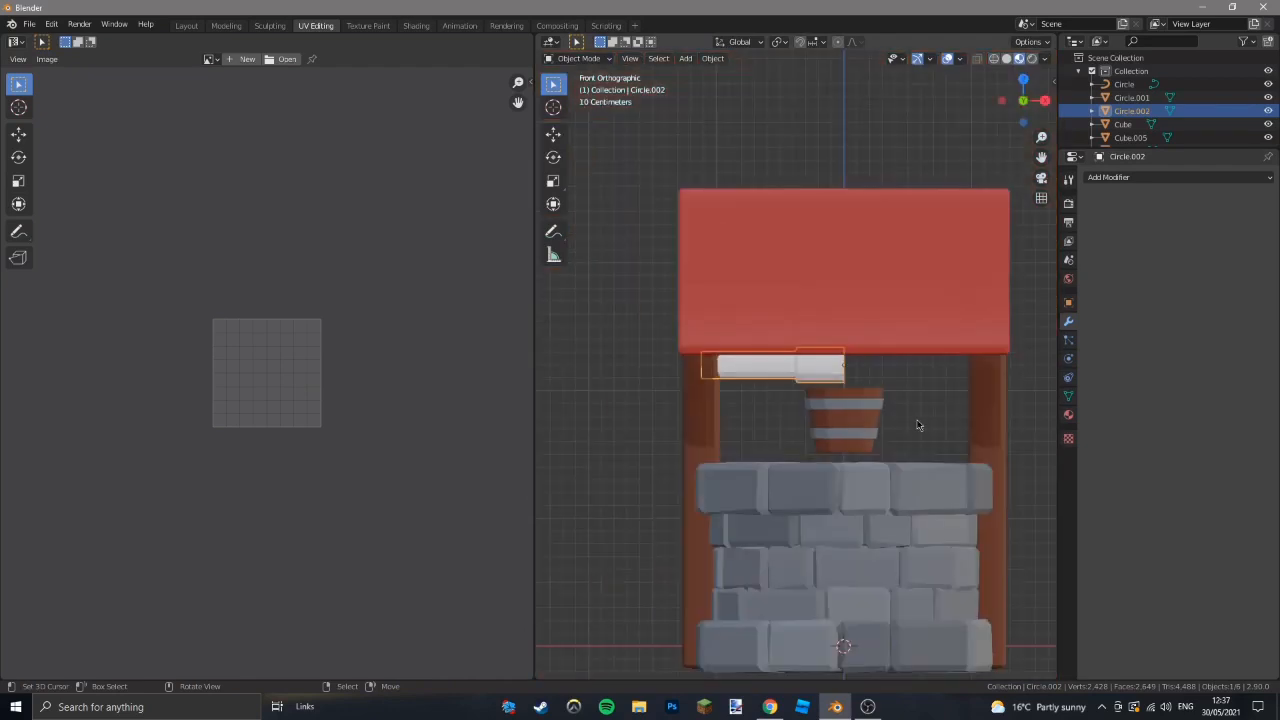
{"action": "scroll", "coordinate": [809, 382], "scroll_direction": "up", "scroll_amount": 10}
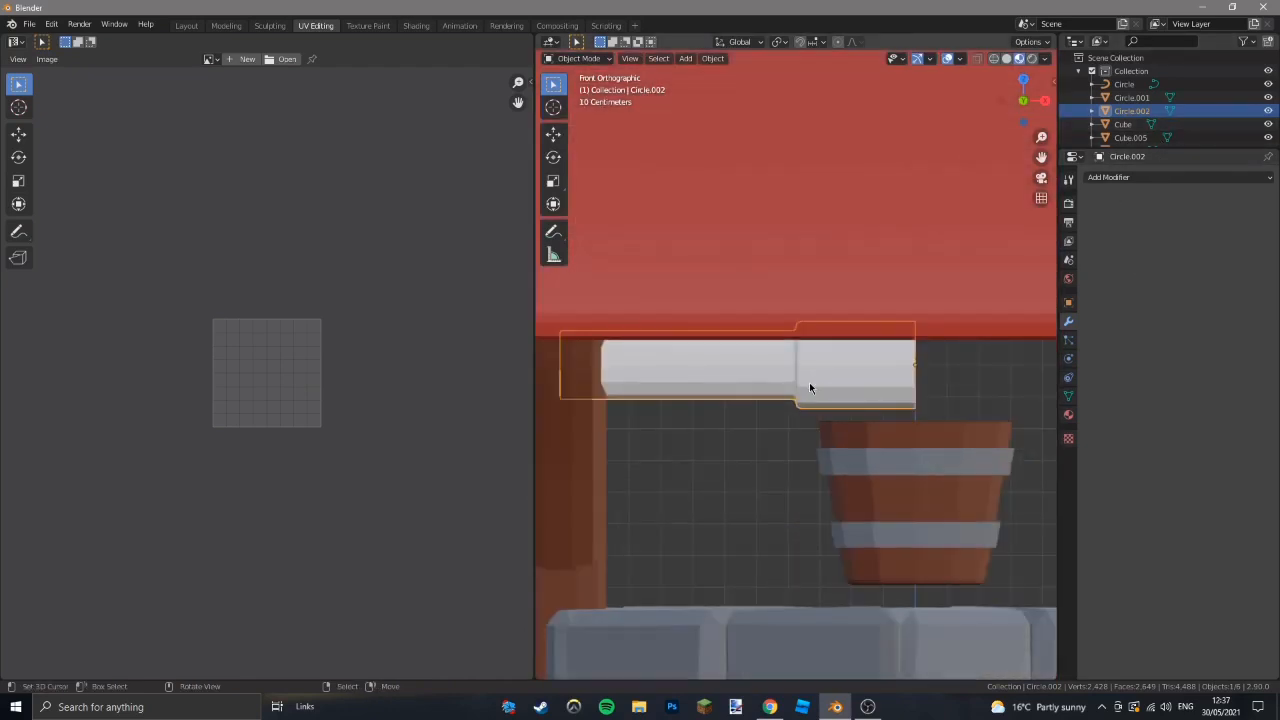
{"action": "key", "text": "Tab"}
{"action": "key", "text": "alt+z"}
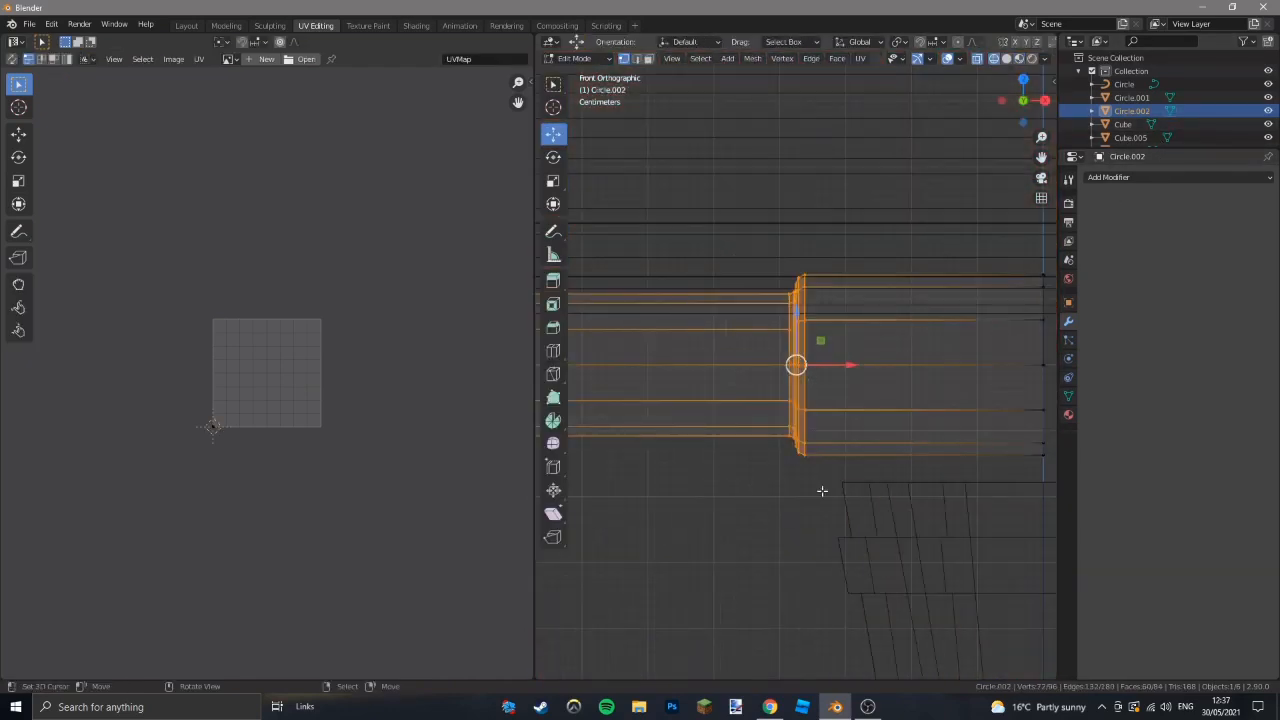
{"action": "key", "text": "alt+z"}
{"action": "key", "text": "s"}
{"action": "key", "text": "x"}
{"action": "left_click", "coordinate": [800, 470]}
{"action": "key", "text": "Tab"}
{"action": "scroll", "coordinate": [1018, 429], "scroll_direction": "down", "scroll_amount": 8}
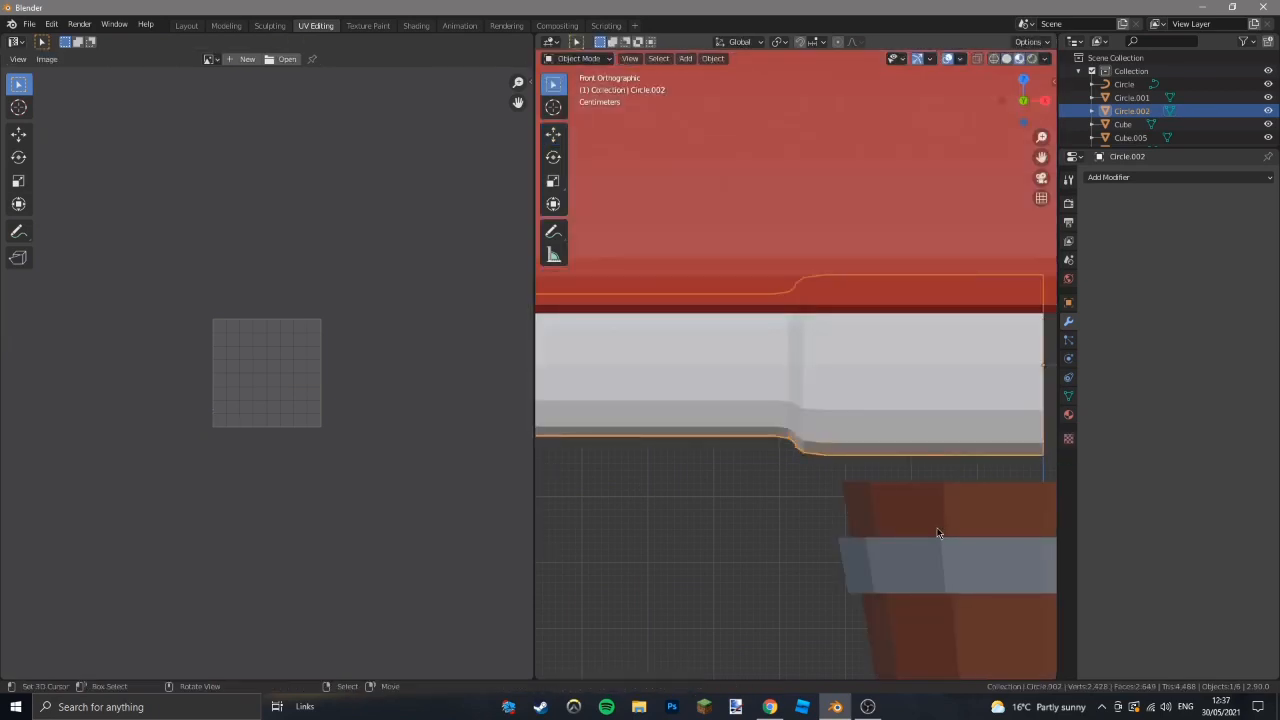
Add a Mirror modifier to the axle with Cube.005 as mirror object and Bisect and Flip enabled on X.
{"action": "left_click", "coordinate": [1178, 177]}
{"action": "left_click", "coordinate": [1030, 295]}
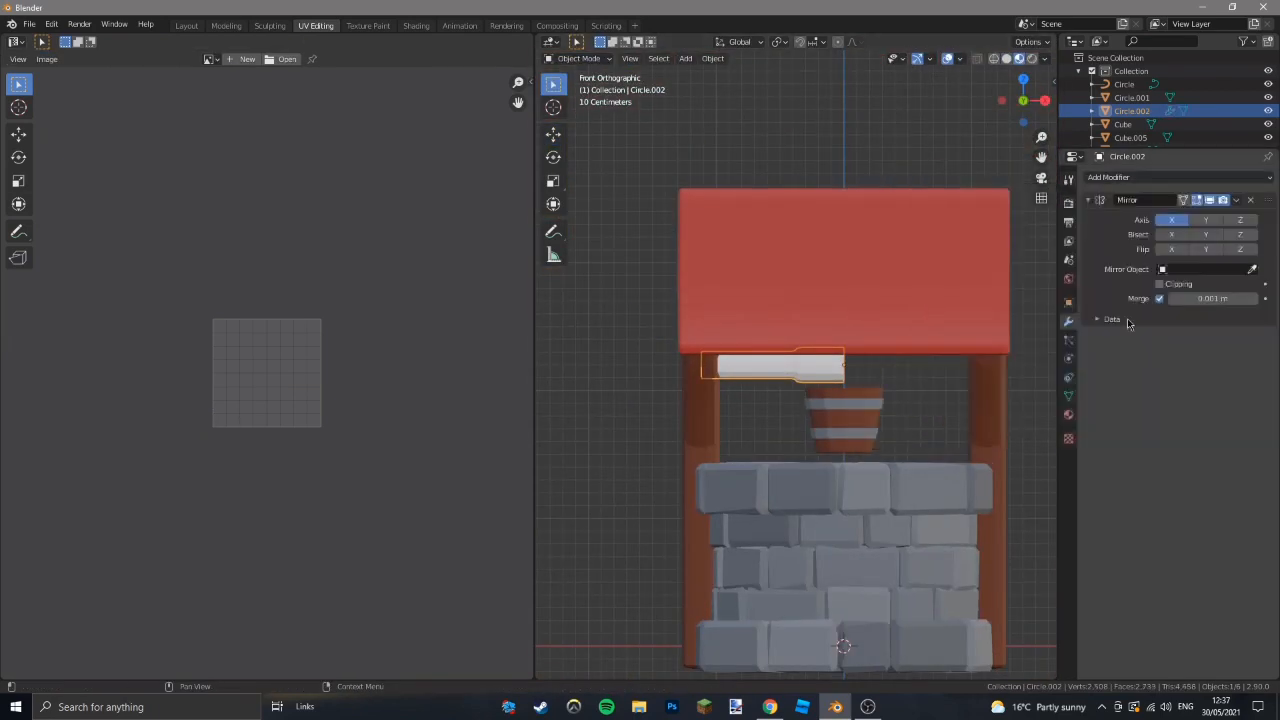
{"action": "left_click", "coordinate": [952, 515]}
{"action": "left_click", "coordinate": [1172, 235]}
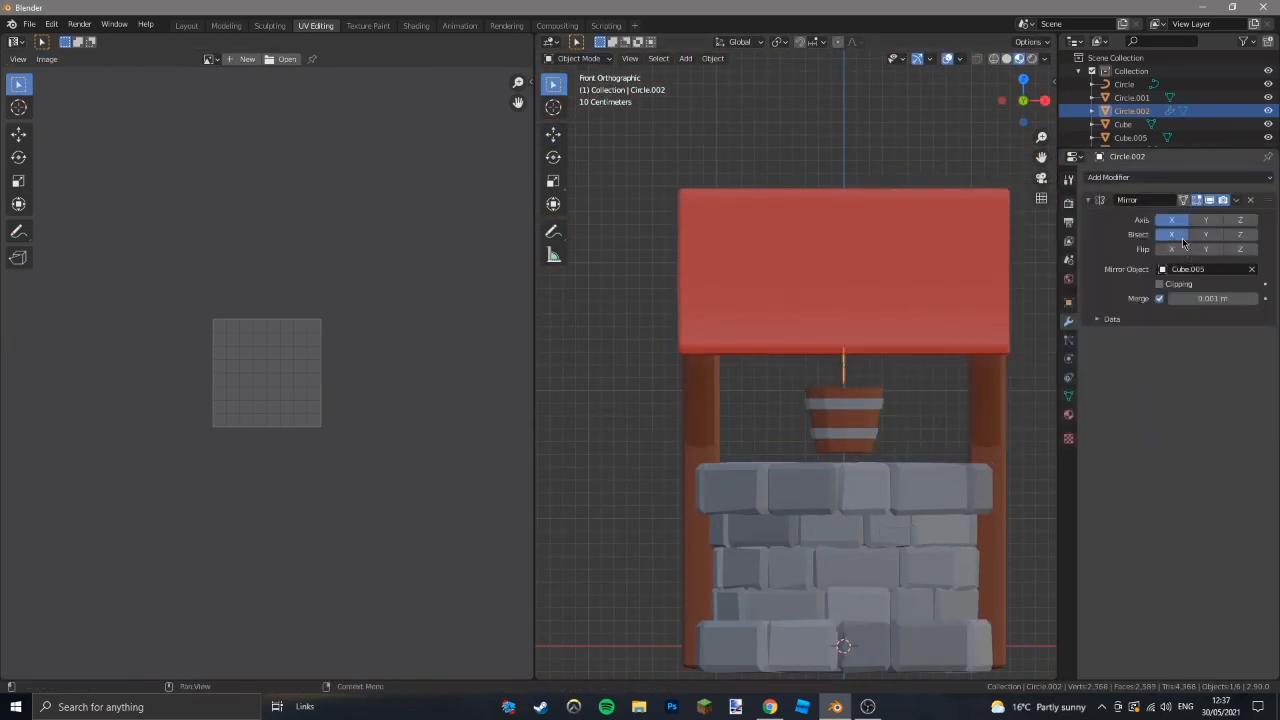
{"action": "left_click", "coordinate": [1172, 250]}
Apply the Mirror modifier so the full axle above the bucket becomes one mesh.
{"action": "scroll", "coordinate": [800, 366], "scroll_direction": "up", "scroll_amount": 3}
{"action": "key", "text": "Tab"}
{"action": "right_click", "coordinate": [890, 373], "text": "alt"}
{"action": "key", "text": "Tab"}
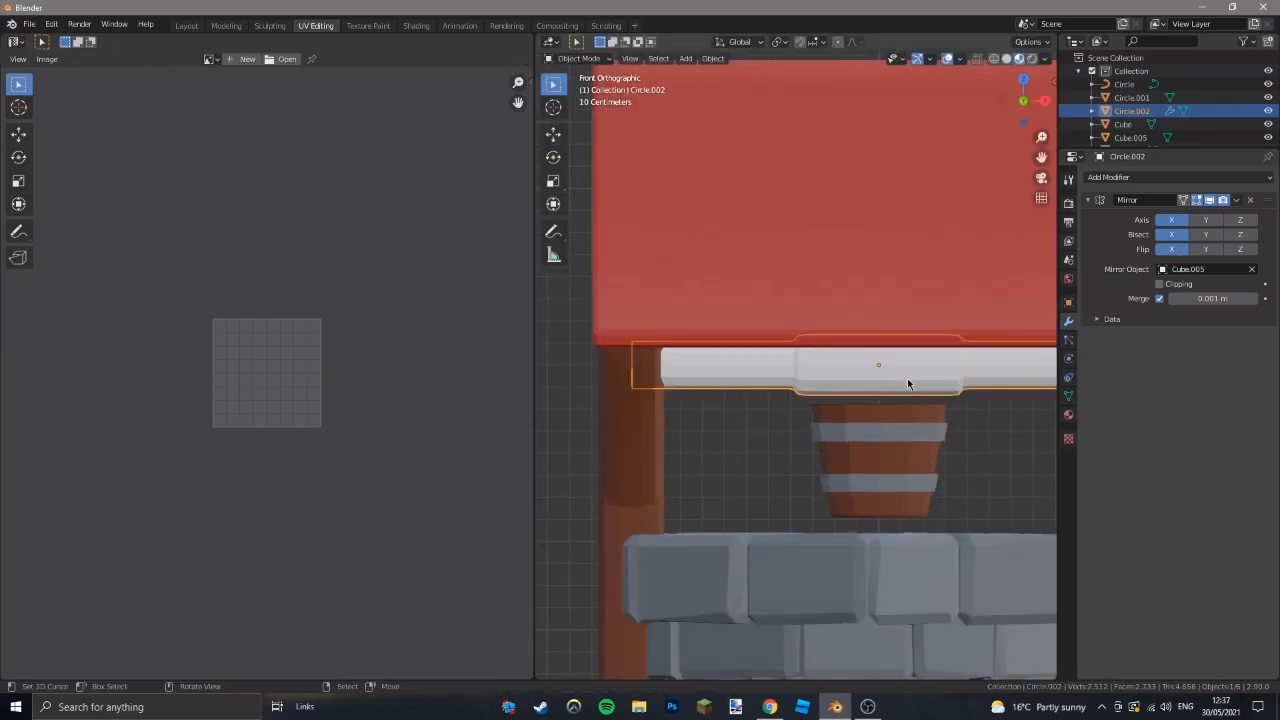
{"action": "key", "text": "q"}
{"action": "left_click", "coordinate": [909, 413]}
{"action": "scroll", "coordinate": [1025, 401], "scroll_direction": "up", "scroll_amount": 2}
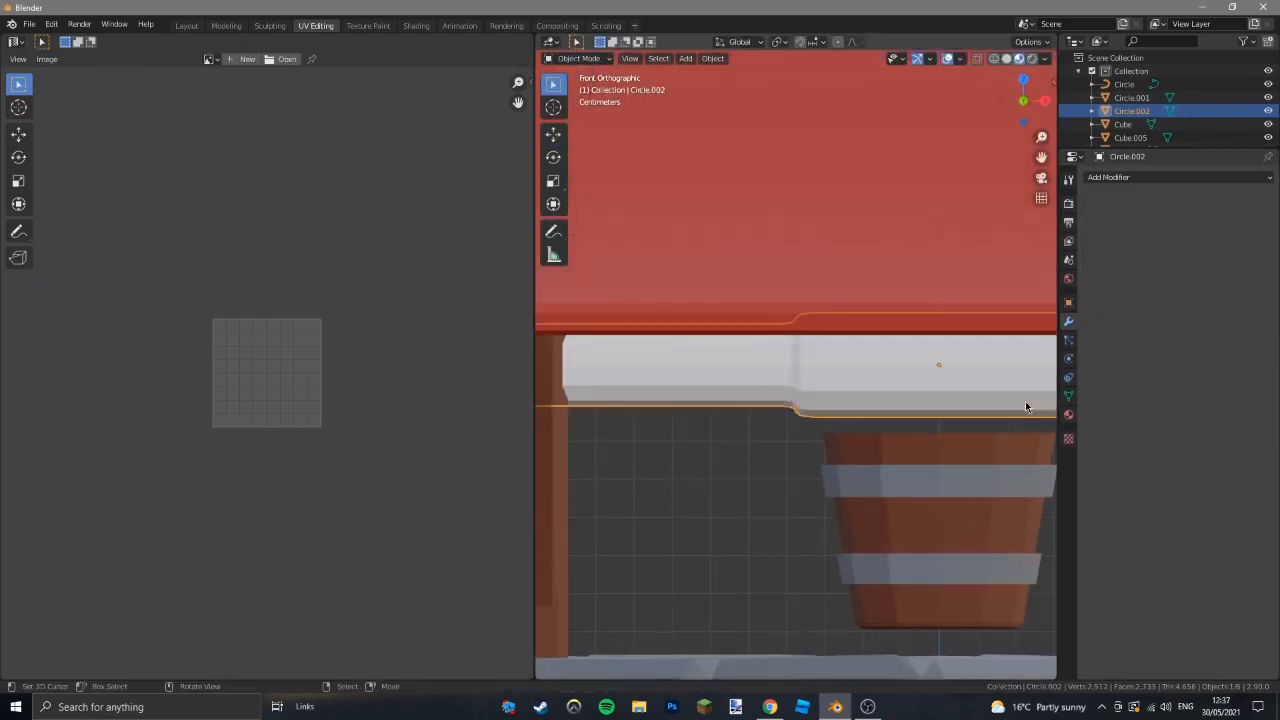
Undo the application of the axle's Mirror modifier and apply the modifier again.
{"action": "left_click", "coordinate": [1068, 397]}
{"action": "key", "text": "Tab"}
{"action": "key", "text": "ctrl+z"}
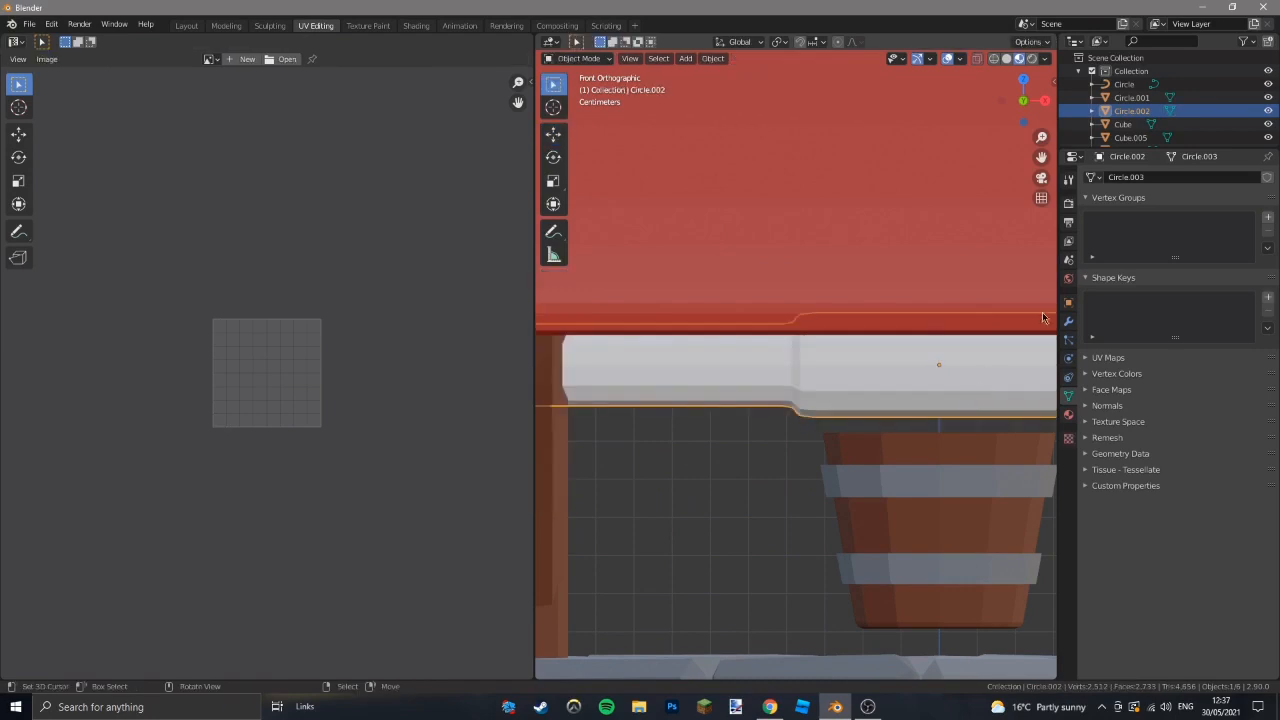
{"action": "left_click", "coordinate": [1068, 322]}
{"action": "key", "text": "ctrl+z"}
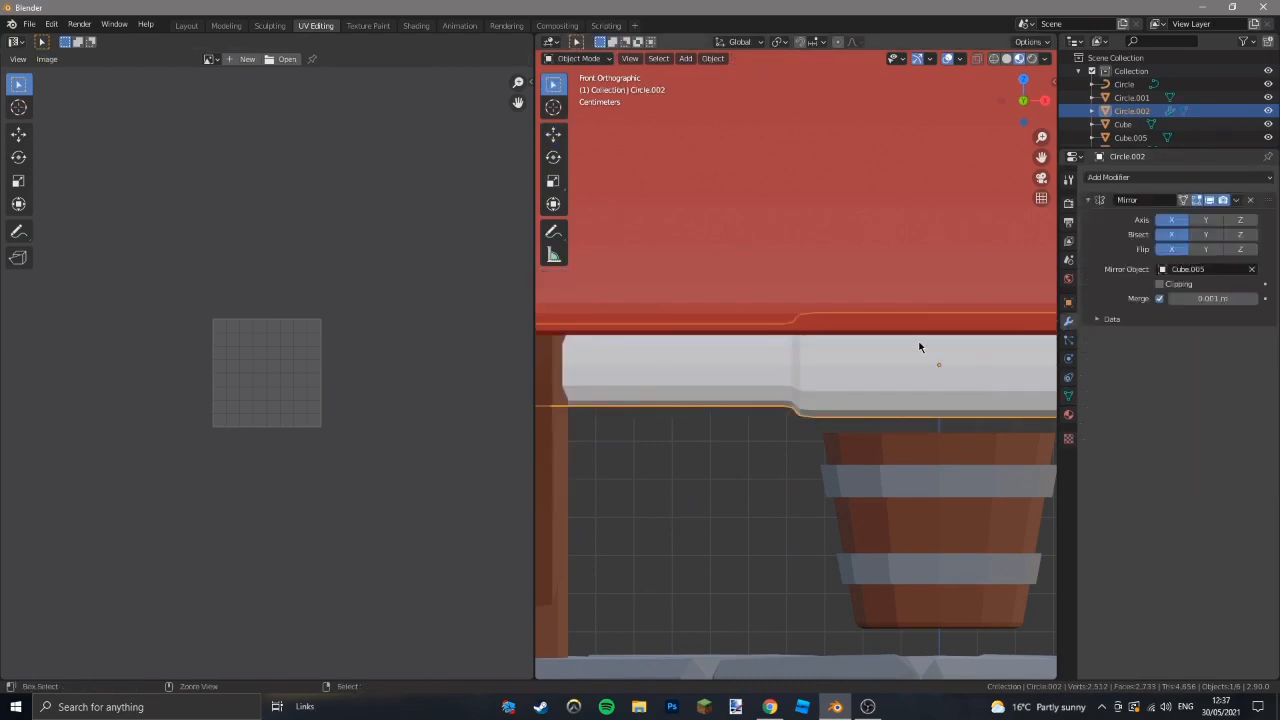
{"action": "left_click", "coordinate": [1228, 219]}
Assign Material.001 to the axle and move all its UVs onto a light brown swatch of the palette.
{"action": "left_click", "coordinate": [1068, 415]}
{"action": "left_click", "coordinate": [1093, 234]}
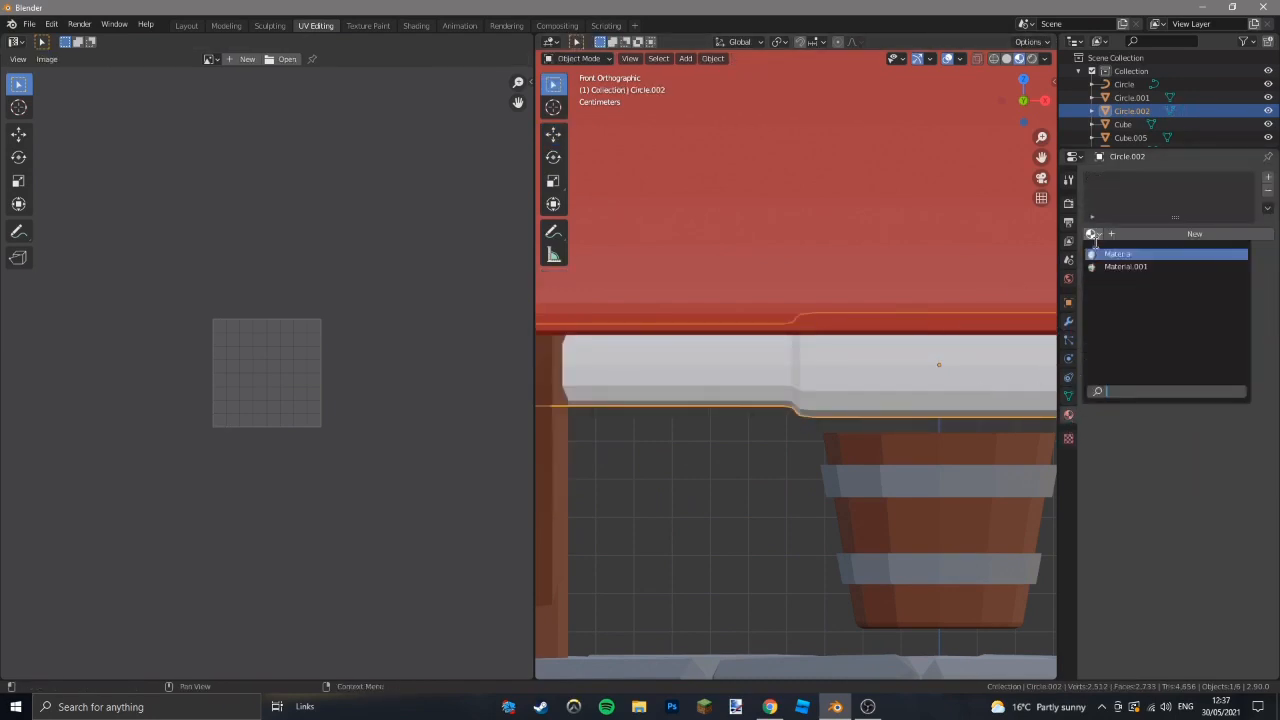
{"action": "left_click", "coordinate": [1112, 267]}
{"action": "key", "text": "Tab"}
{"action": "key", "text": "g"}
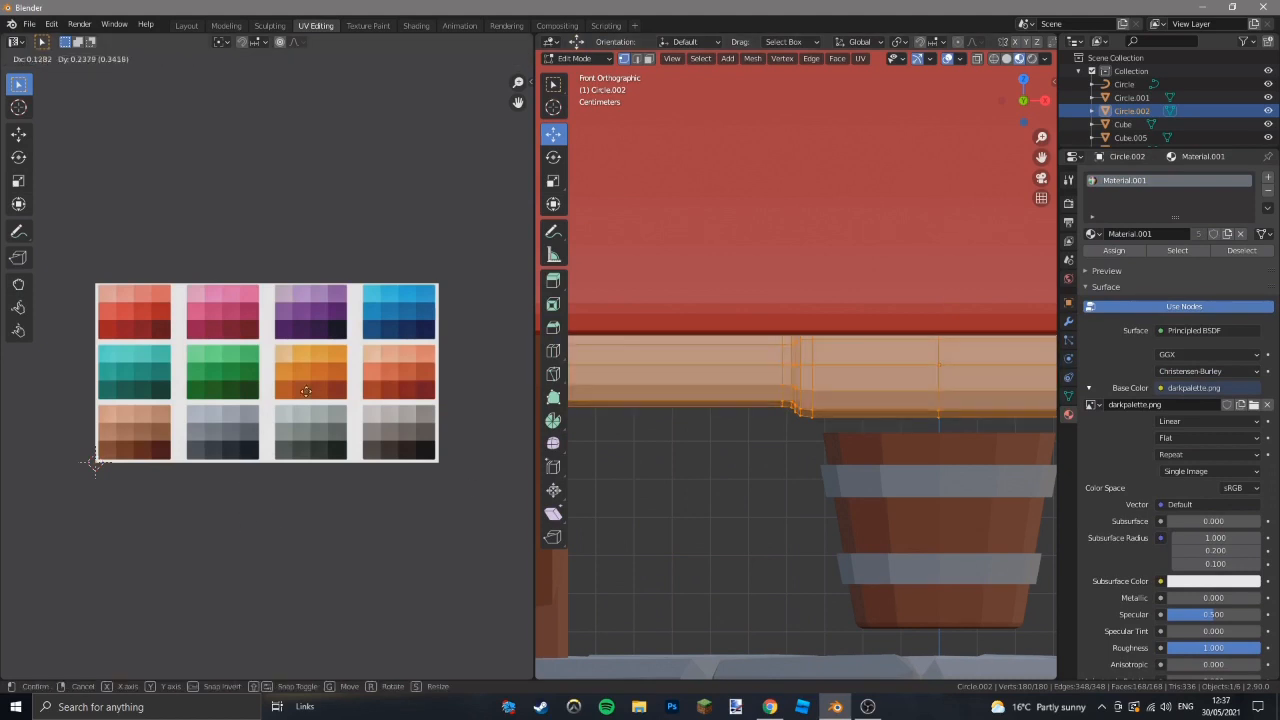
{"action": "left_click", "coordinate": [271, 399]}
{"action": "scroll", "coordinate": [880, 396], "scroll_direction": "down", "scroll_amount": 3}
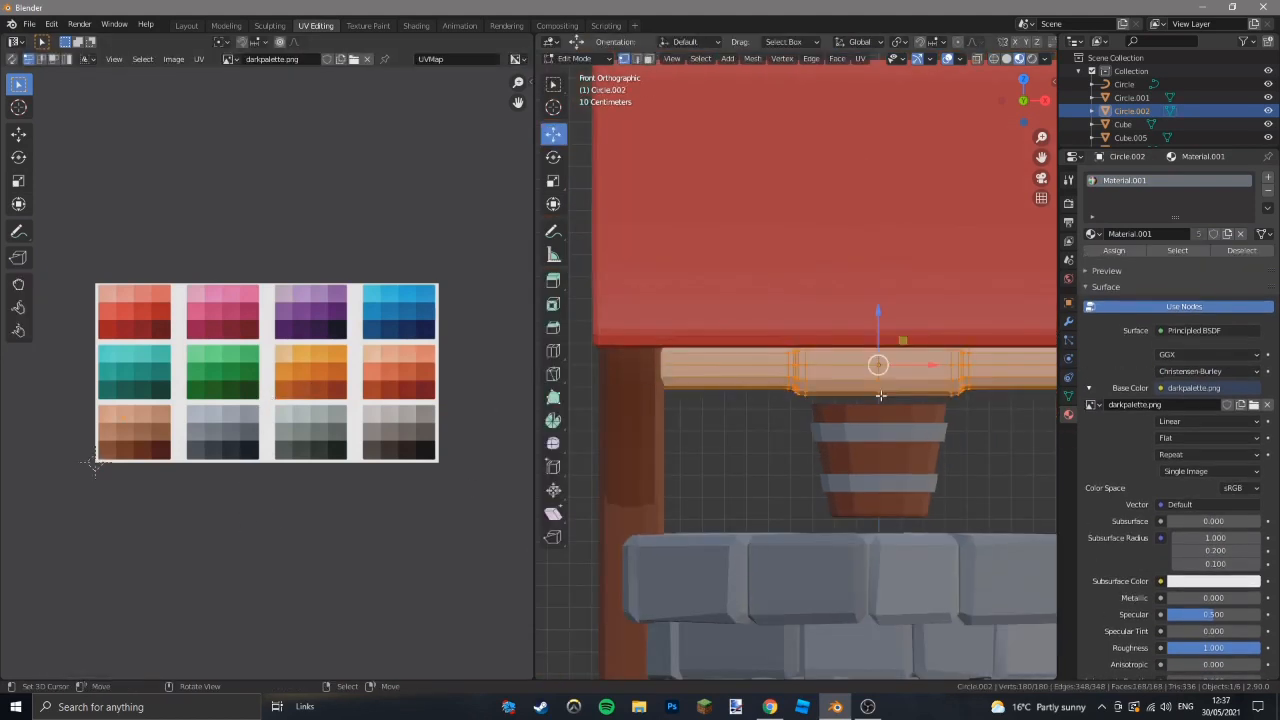
Select the faces of the axle's thick middle section through the mesh, and return the viewport to Material Preview.
{"action": "key", "text": "shift+z"}
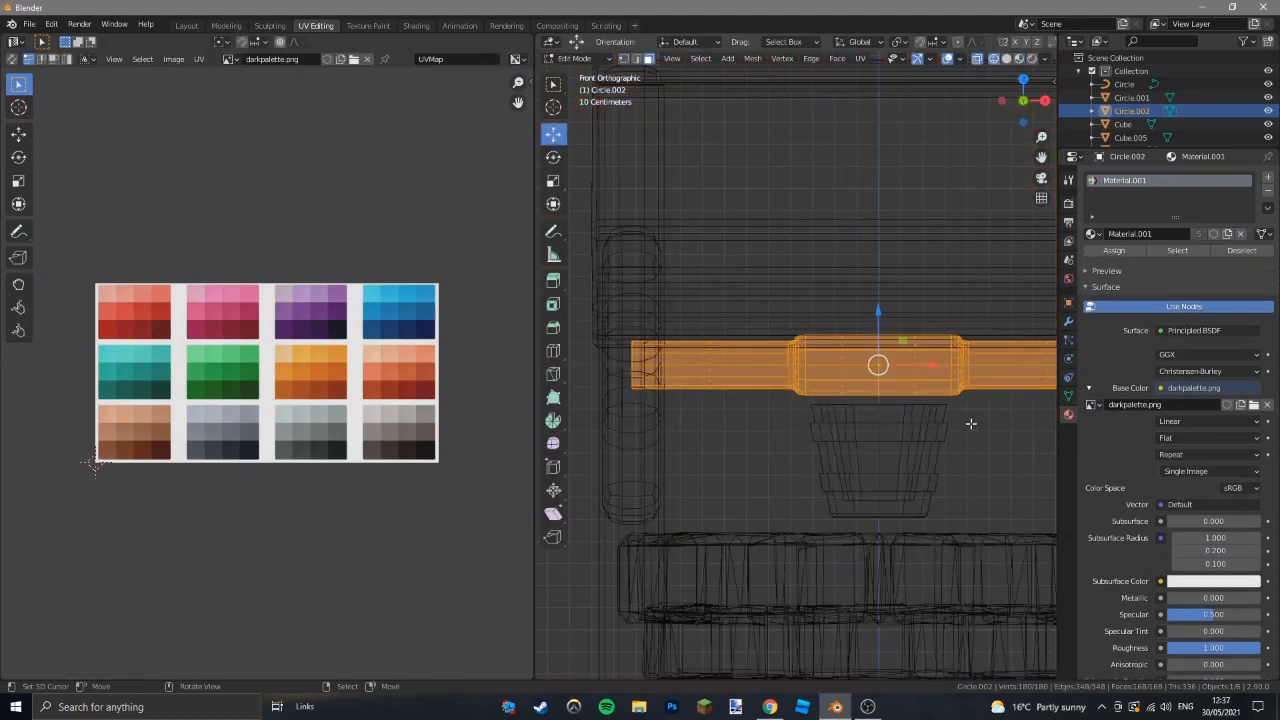
{"action": "left_click_drag", "start_coordinate": [784, 295], "coordinate": [786, 294]}
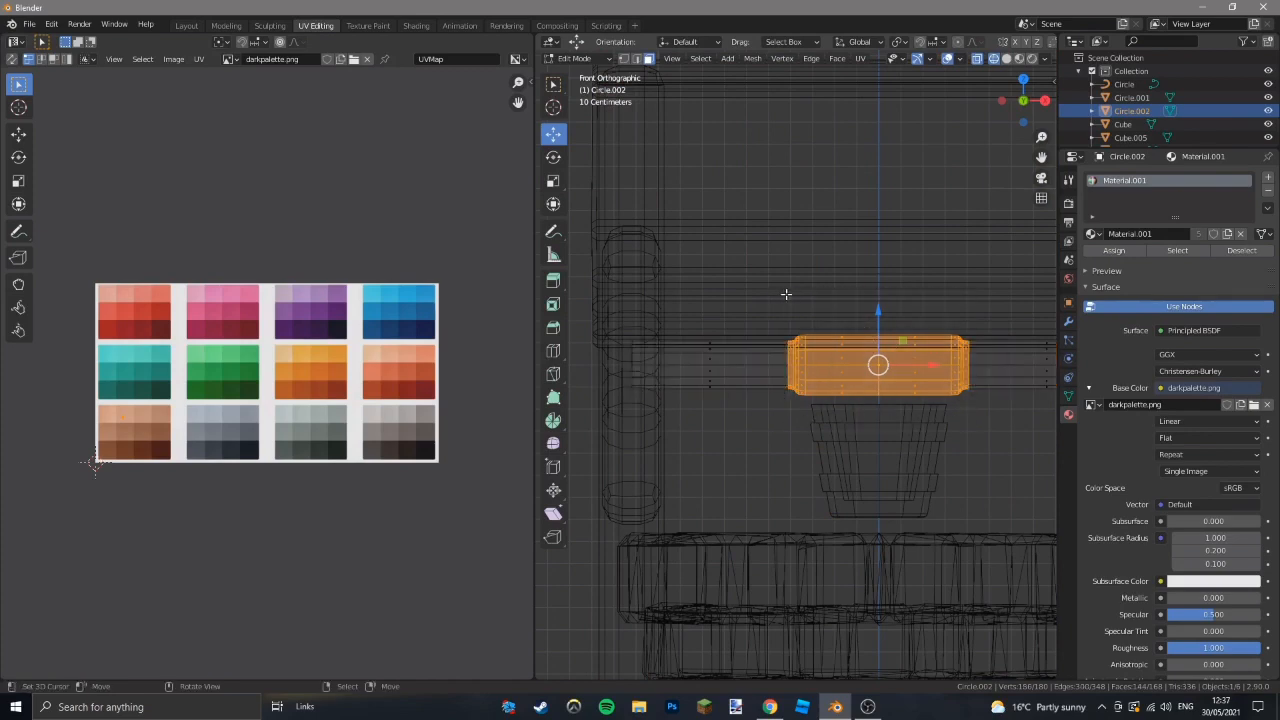
{"action": "key", "text": "shift+z"}
{"action": "key", "text": "Tab"}
{"action": "key", "text": "z"}
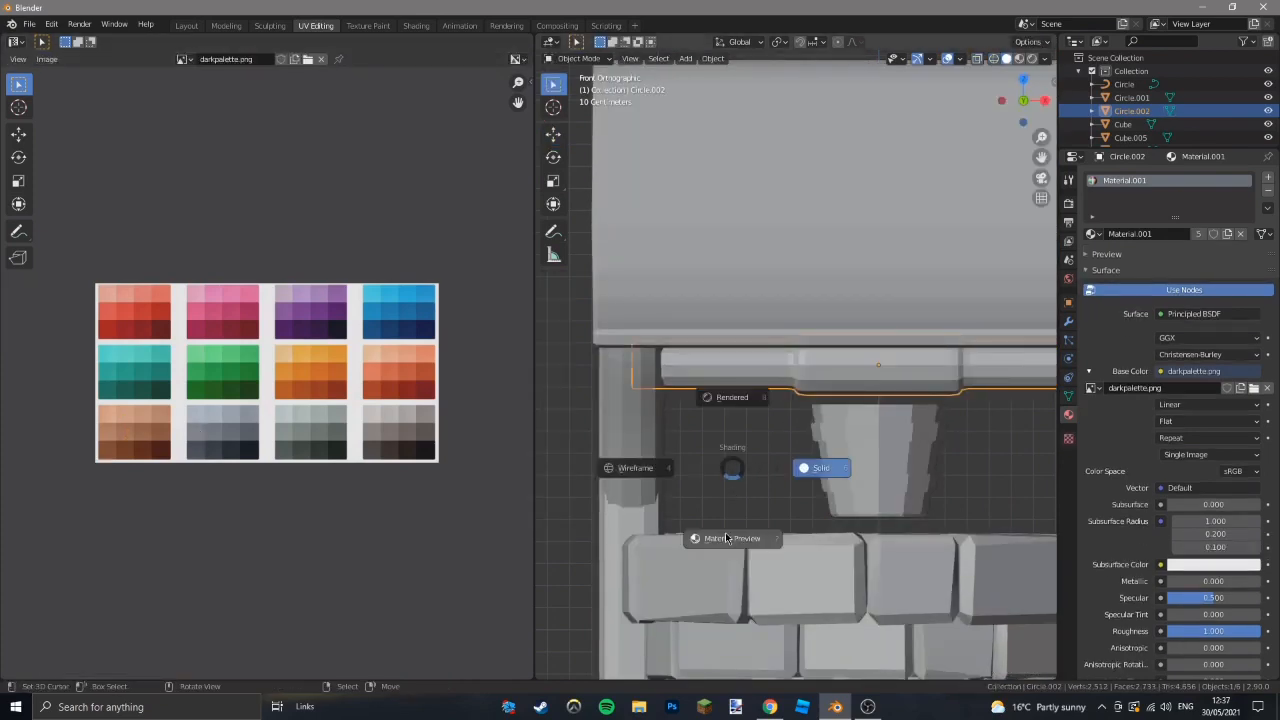
{"action": "left_click", "coordinate": [740, 510]}
{"action": "scroll", "coordinate": [725, 509], "scroll_direction": "down", "scroll_amount": 1}
{"action": "scroll", "coordinate": [760, 471], "scroll_direction": "up", "scroll_amount": 10}
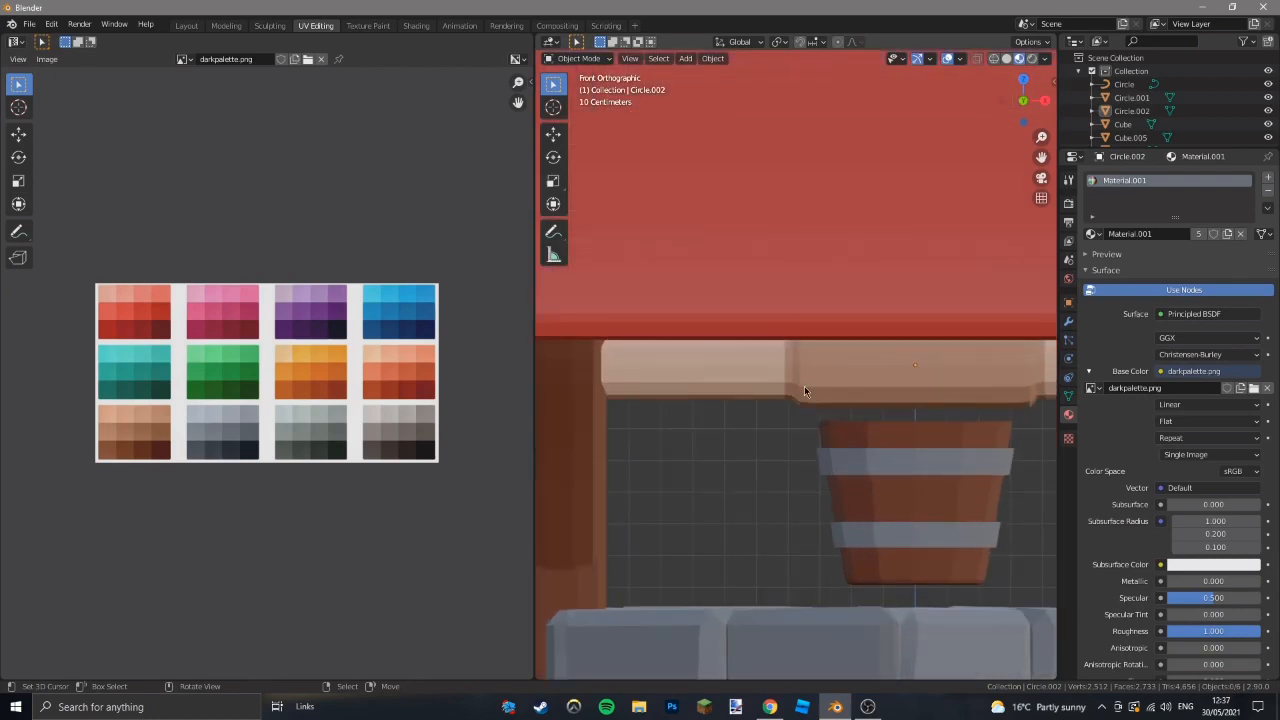
Move the UVs of the axle's thick middle section onto a darker brown swatch of the palette.
{"action": "scroll", "coordinate": [738, 466], "scroll_direction": "up", "scroll_amount": 2}
{"action": "key", "text": "Tab"}
{"action": "key", "text": "g"}
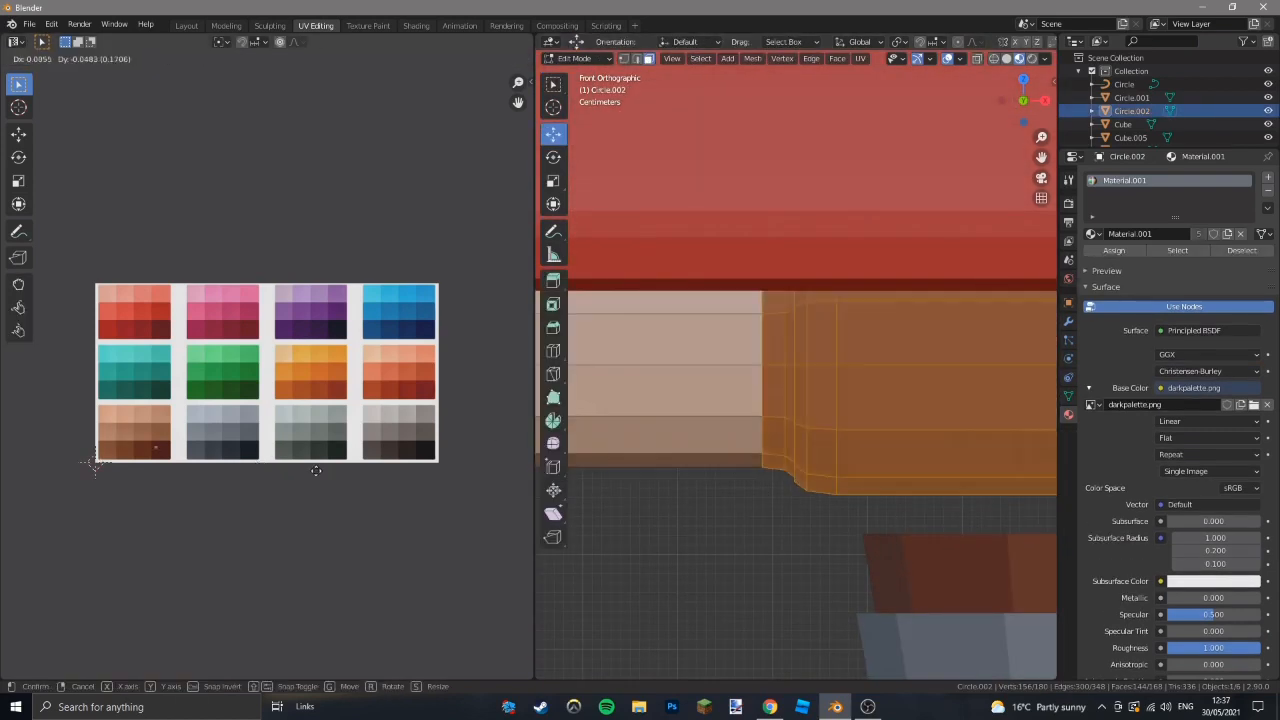
{"action": "left_click", "coordinate": [237, 473]}
{"action": "key", "text": "Tab"}
{"action": "scroll", "coordinate": [708, 444], "scroll_direction": "down", "scroll_amount": 10}
Select the whole axle mesh and check where its UVs sit on the palette's brown swatches.
{"action": "key", "text": "Tab"}
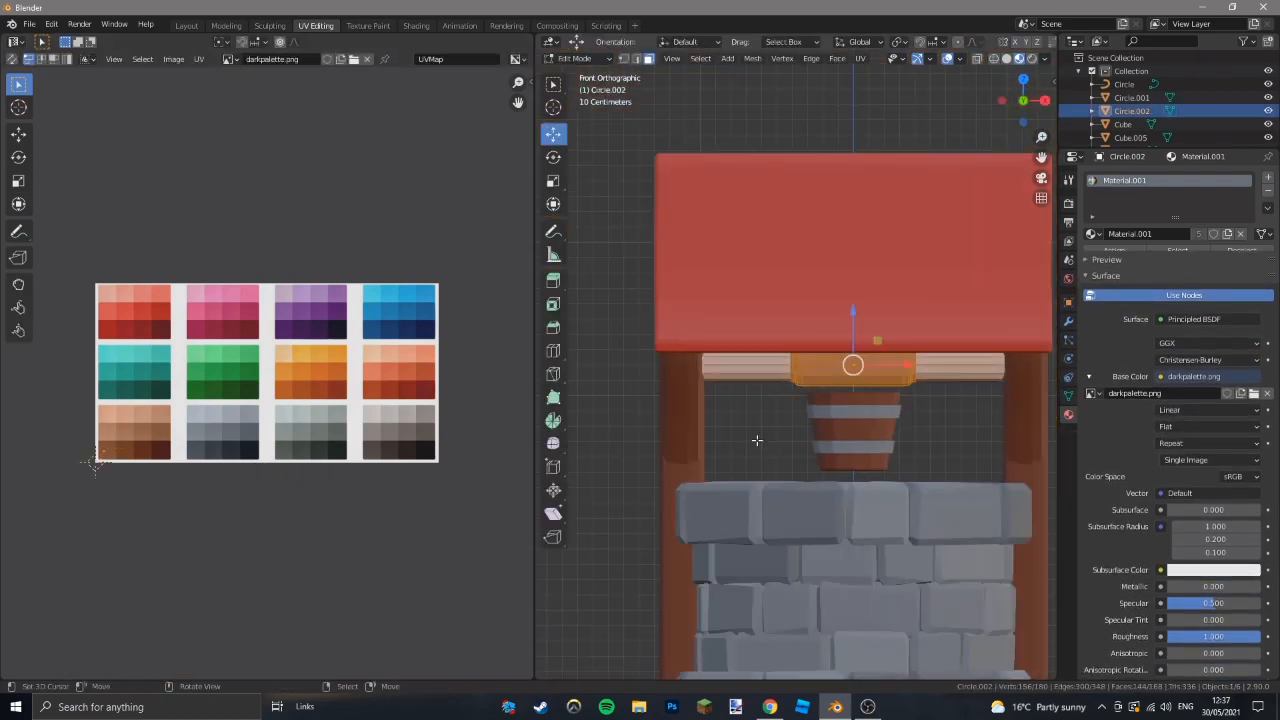
{"action": "scroll", "coordinate": [757, 441], "scroll_direction": "up", "scroll_amount": 4}
{"action": "key", "text": "a"}
{"action": "scroll", "coordinate": [188, 383], "scroll_direction": "up", "scroll_amount": 3}
{"action": "left_click_drag", "start_coordinate": [3, 472], "coordinate": [4, 468]}
{"action": "middle_click_drag", "start_coordinate": [35, 463], "coordinate": [220, 410]}
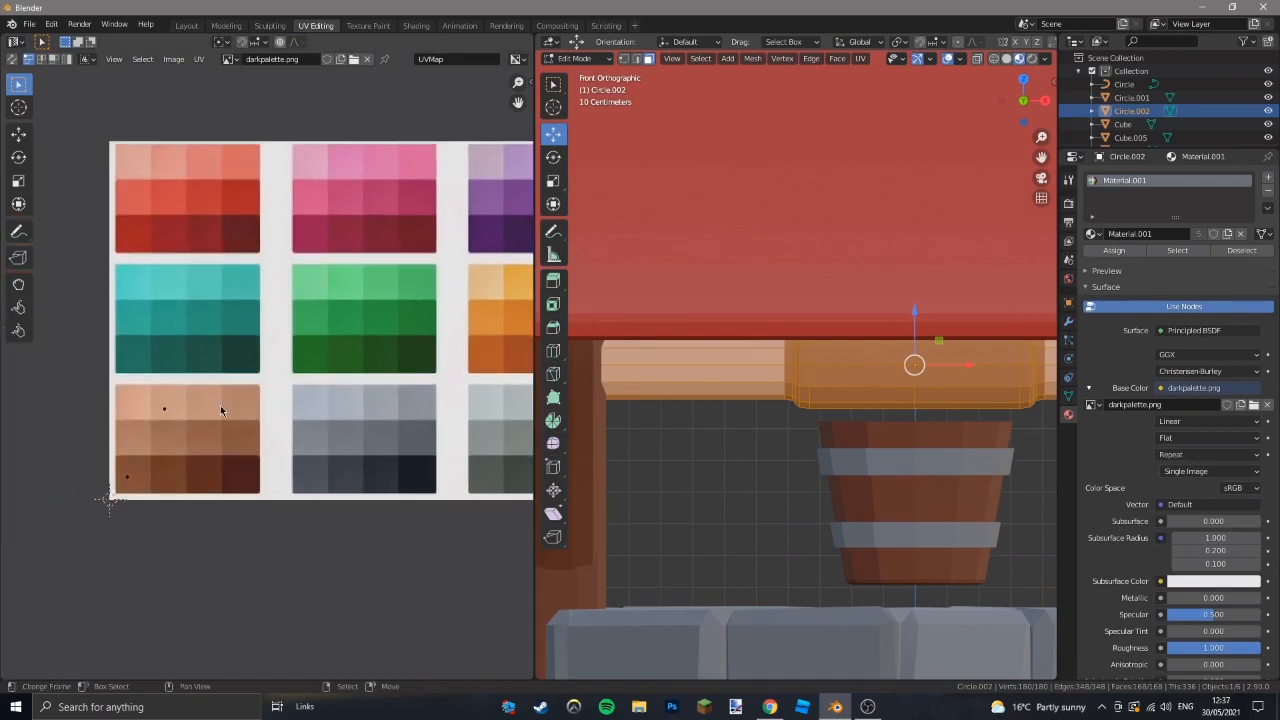
{"action": "scroll", "coordinate": [796, 420], "scroll_direction": "down", "scroll_amount": 5}
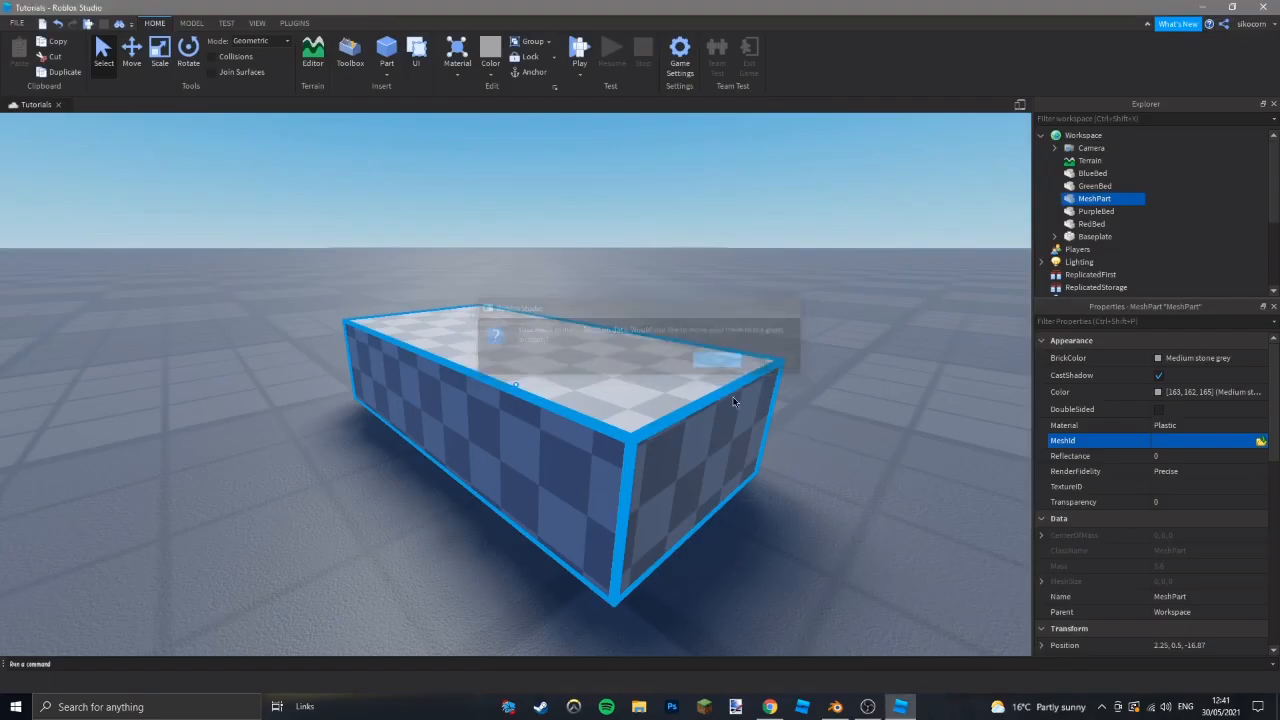
Switch to Blender and select the well's roof, wooden poles and stone wall together for export.
{"action": "left_click", "coordinate": [845, 710]}
{"action": "left_click", "coordinate": [466, 245]}
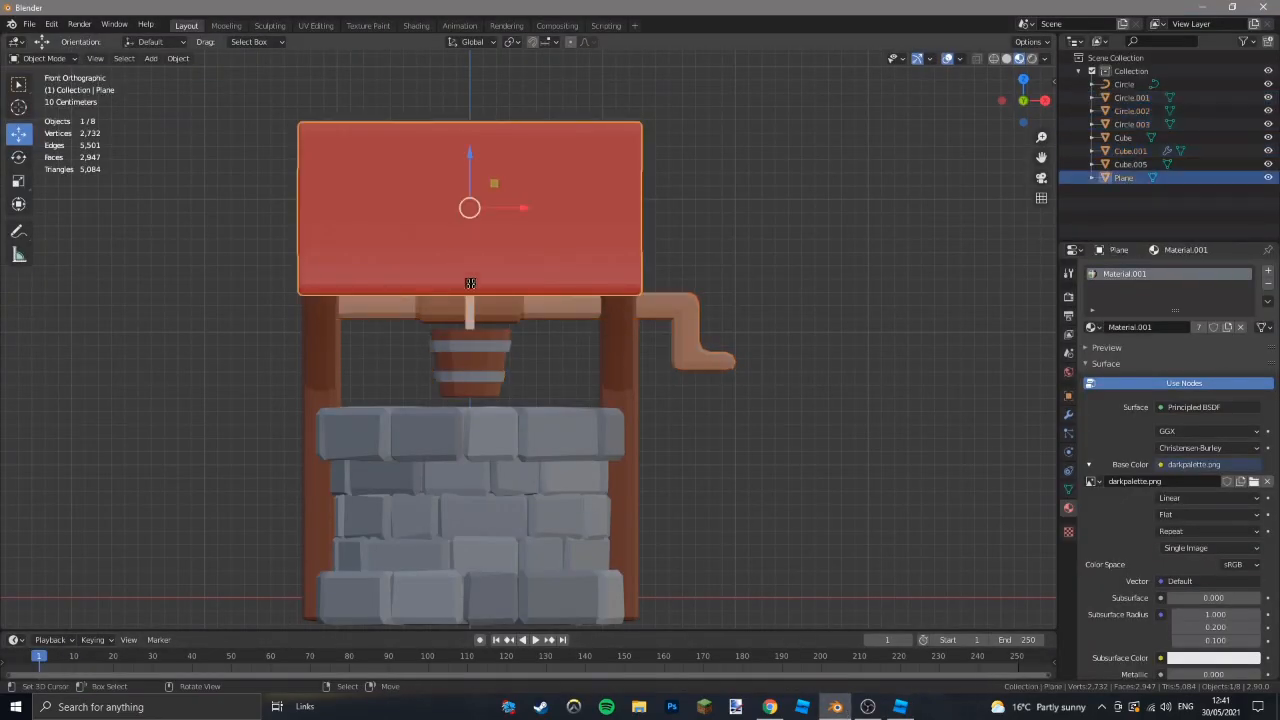
{"action": "left_click", "coordinate": [322, 343], "text": "shift"}
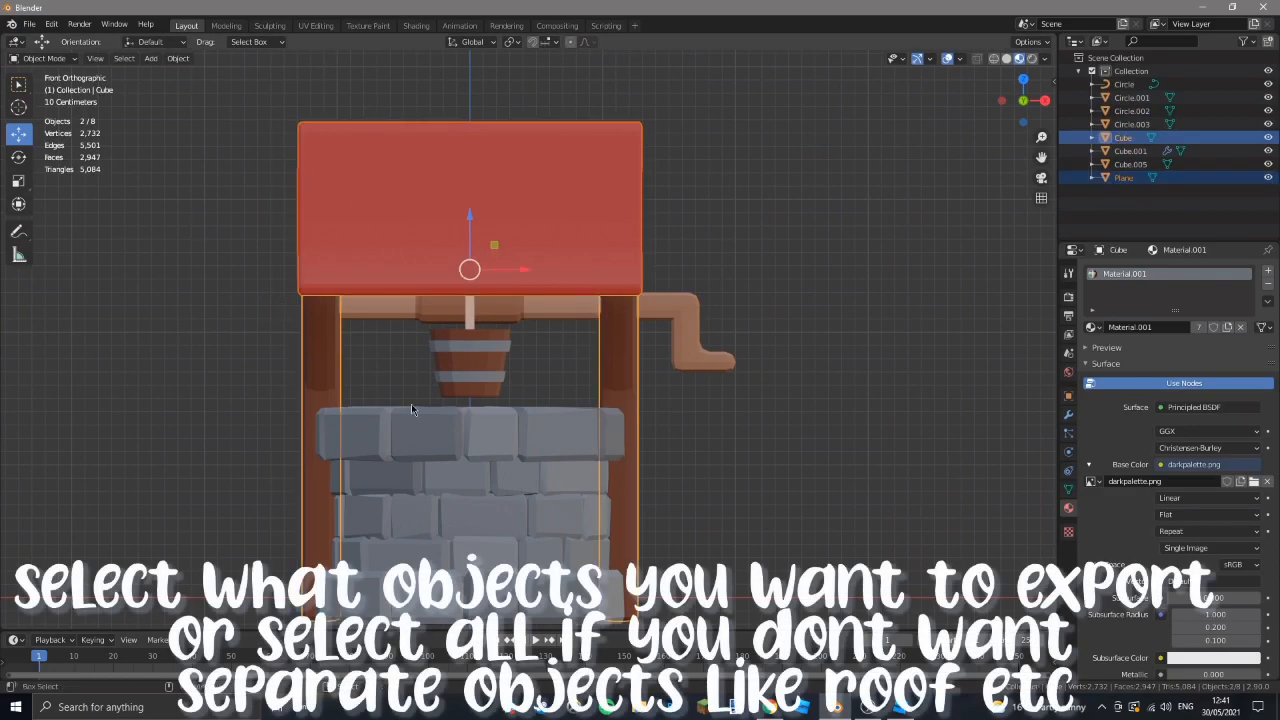
{"action": "left_click", "coordinate": [425, 432], "text": "shift"}
{"action": "key", "text": "s"}
{"action": "right_click", "coordinate": [500, 395]}
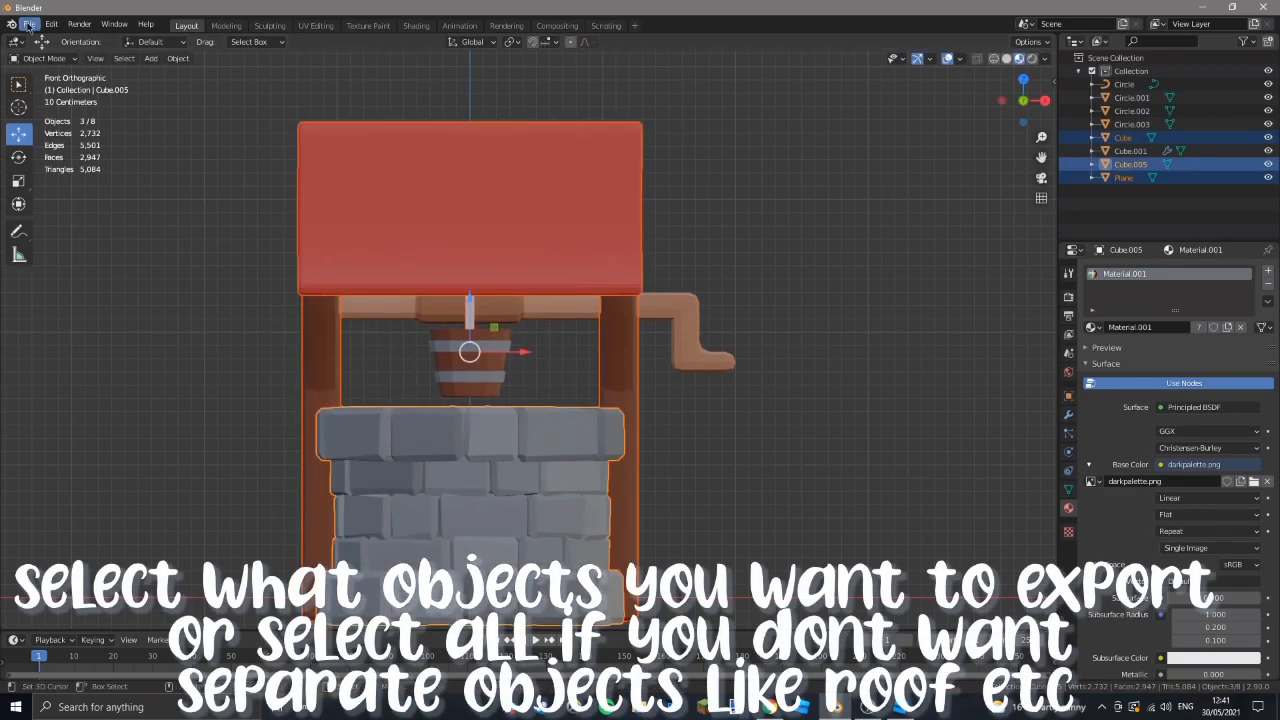
Export the selected roof, poles and wall as a Wavefront OBJ file limited to Selection Only.
{"action": "left_click", "coordinate": [30, 24]}
{"action": "mouse_move", "coordinate": [62, 229]}
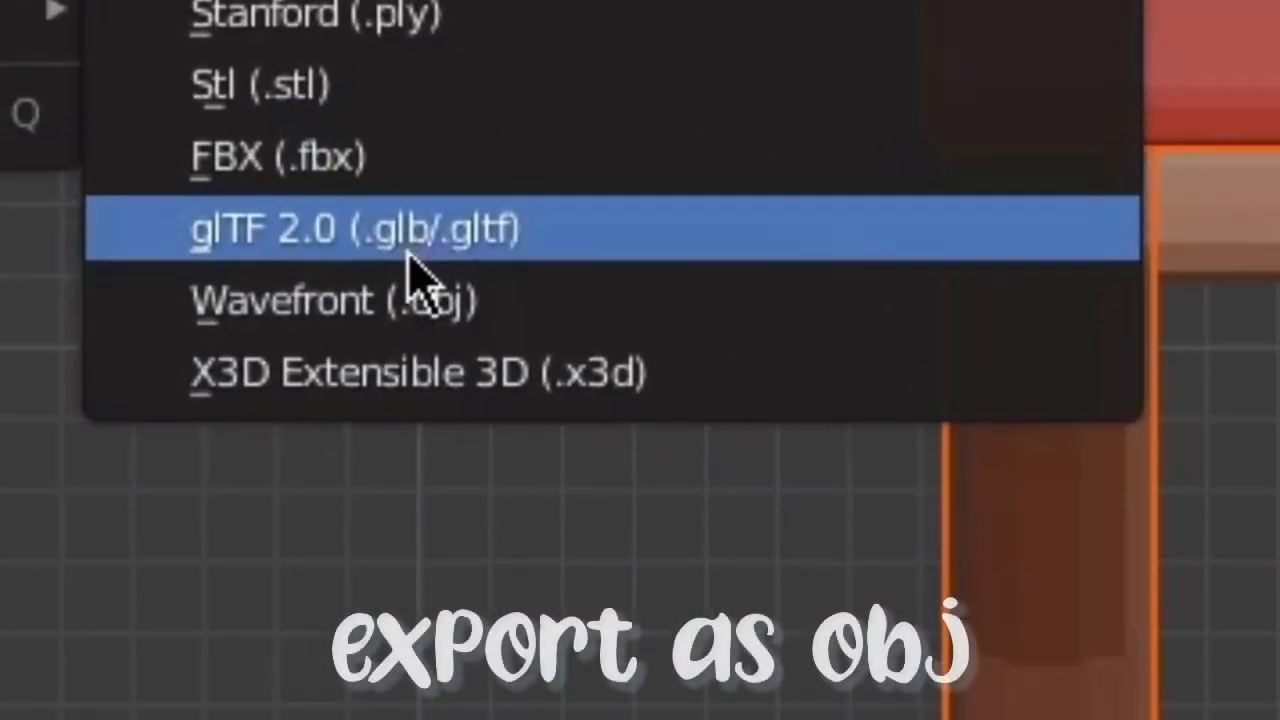
{"action": "left_click", "coordinate": [410, 300]}
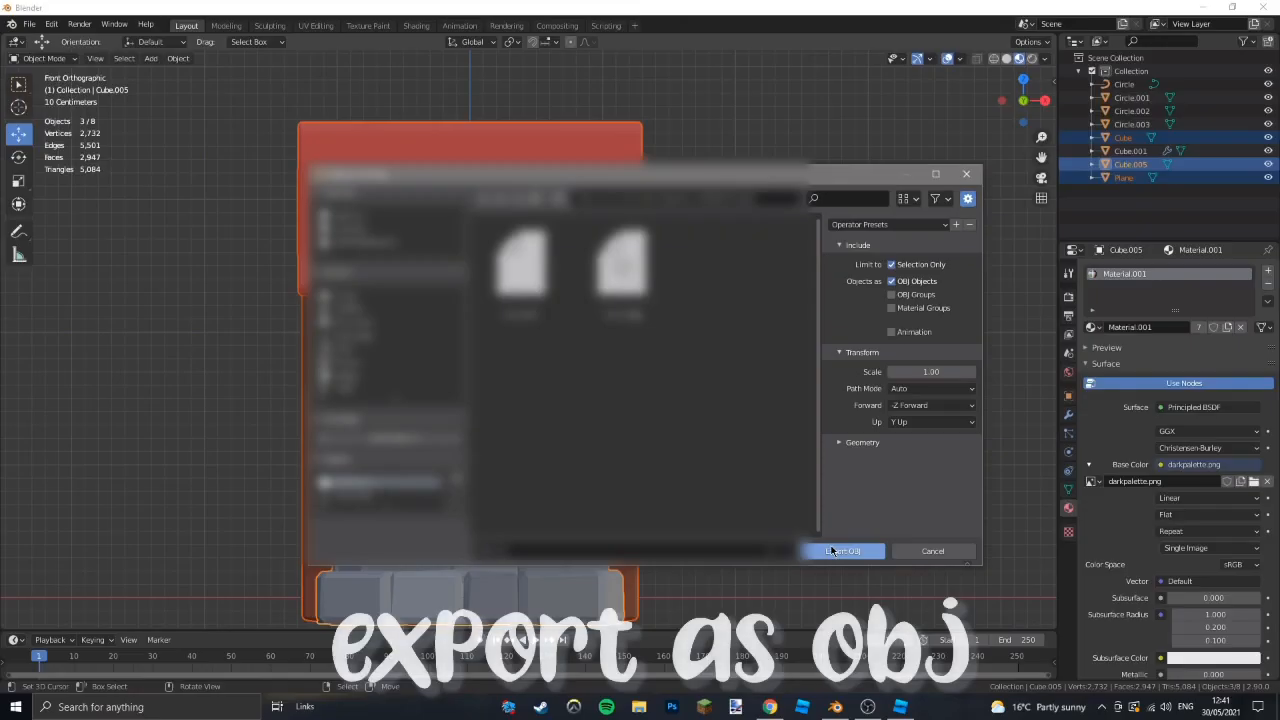
{"action": "left_click", "coordinate": [843, 551]}
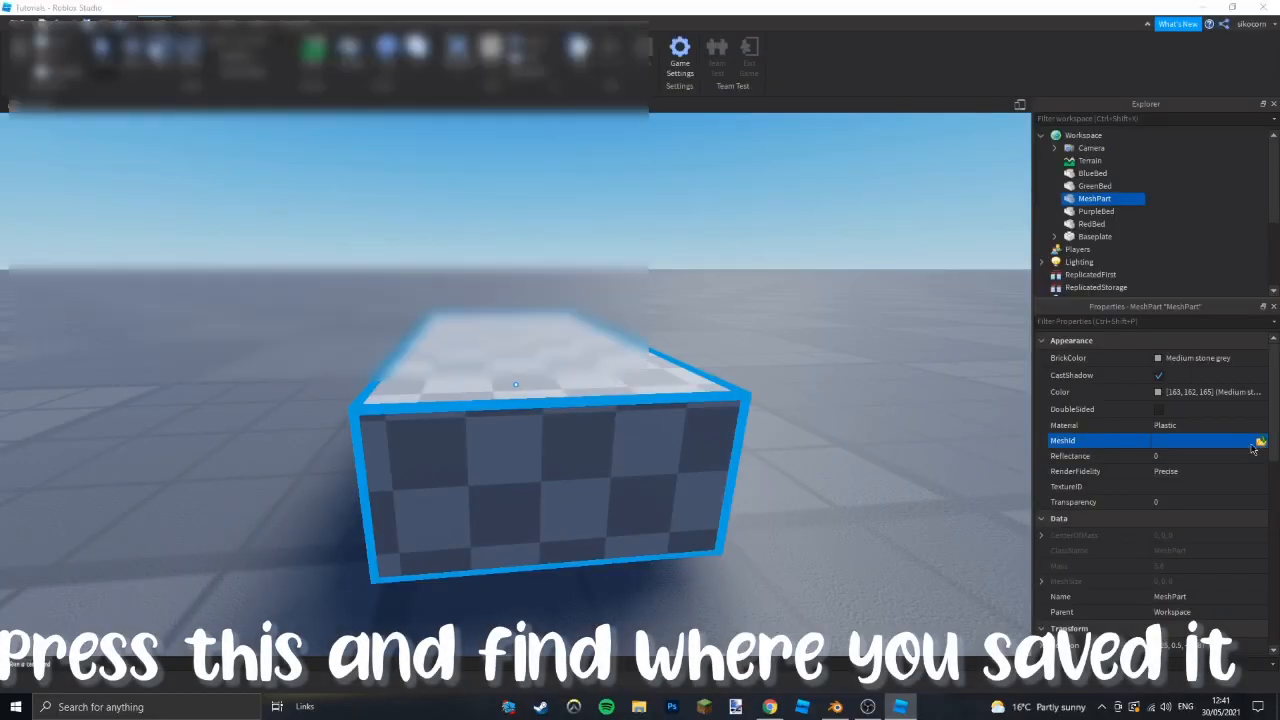
Switch to Roblox Studio and load the exported OBJ file as the MeshPart's MeshId.
{"action": "left_click", "coordinate": [1185, 400]}
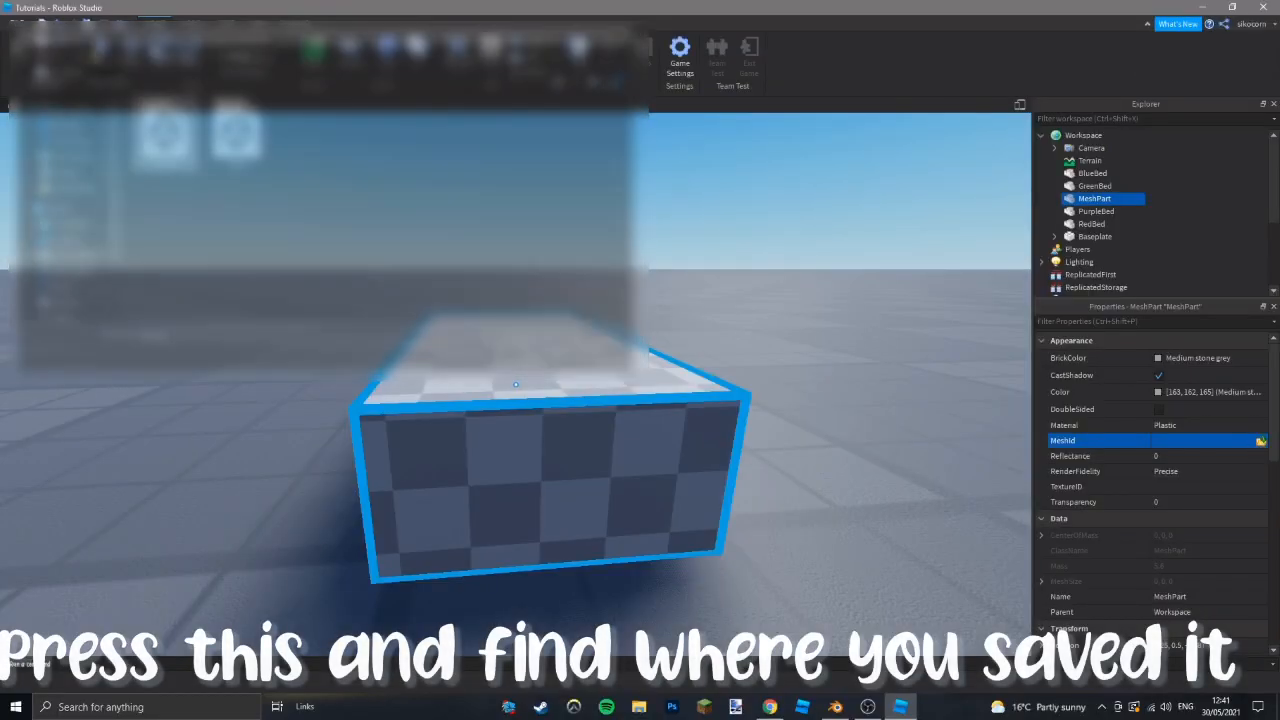
{"action": "left_click", "coordinate": [714, 357]}
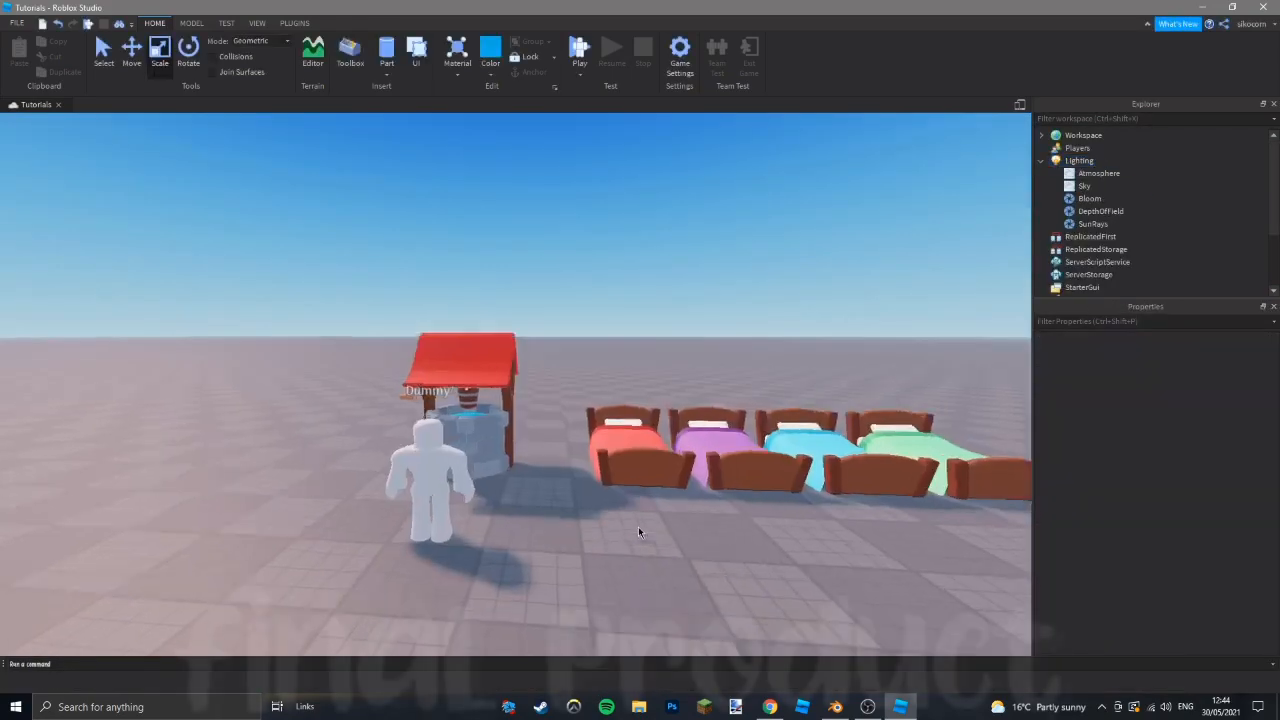
Examine the finished well from several sides, including its roof, crank, bucket and water.
{"action": "key", "text": "w"}
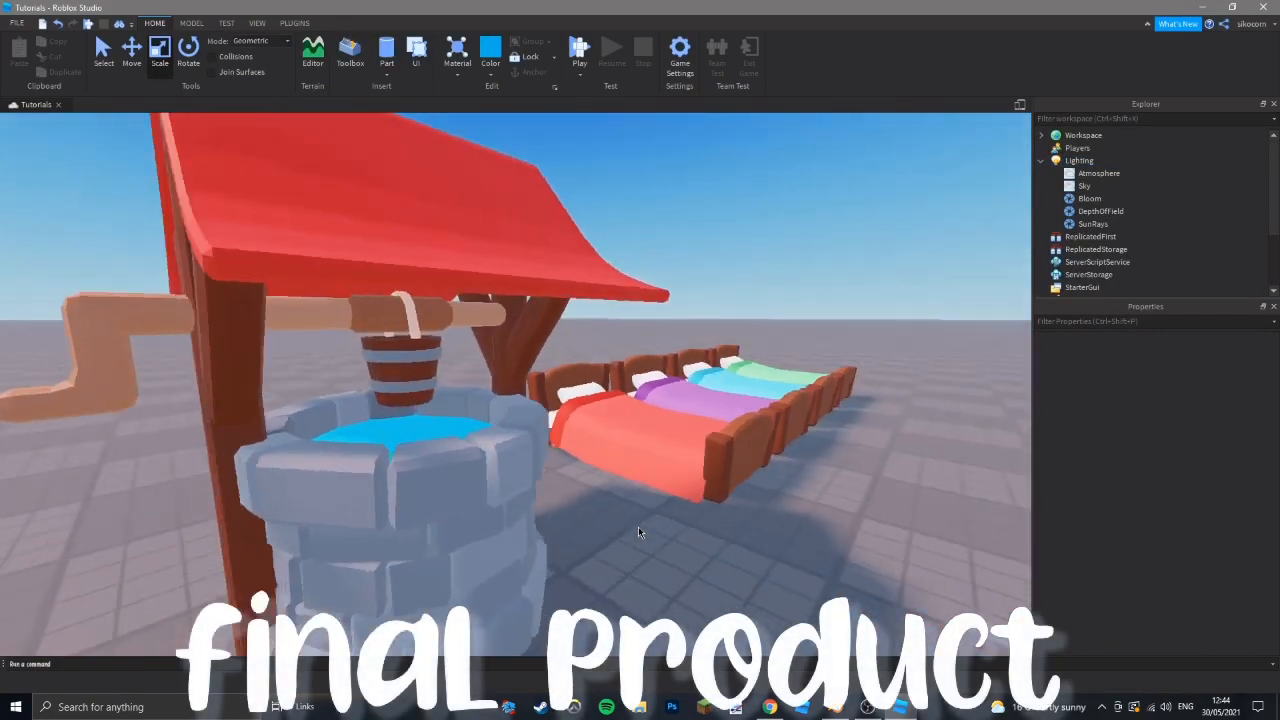
{"action": "key", "text": "a"}
{"action": "right_click_drag", "start_coordinate": [638, 527], "coordinate": [638, 527]}
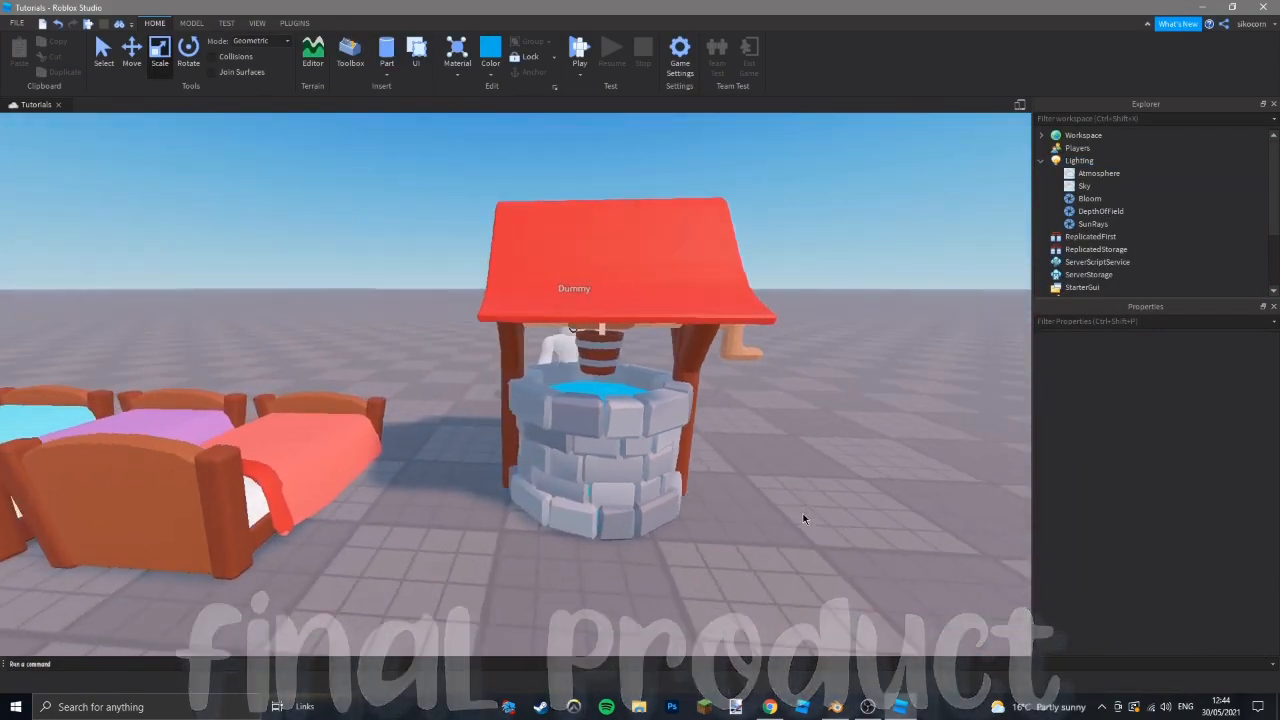
{"action": "key", "text": "a"}
{"action": "right_click_drag", "start_coordinate": [803, 519], "coordinate": [803, 519]}
{"action": "key", "text": "s"}
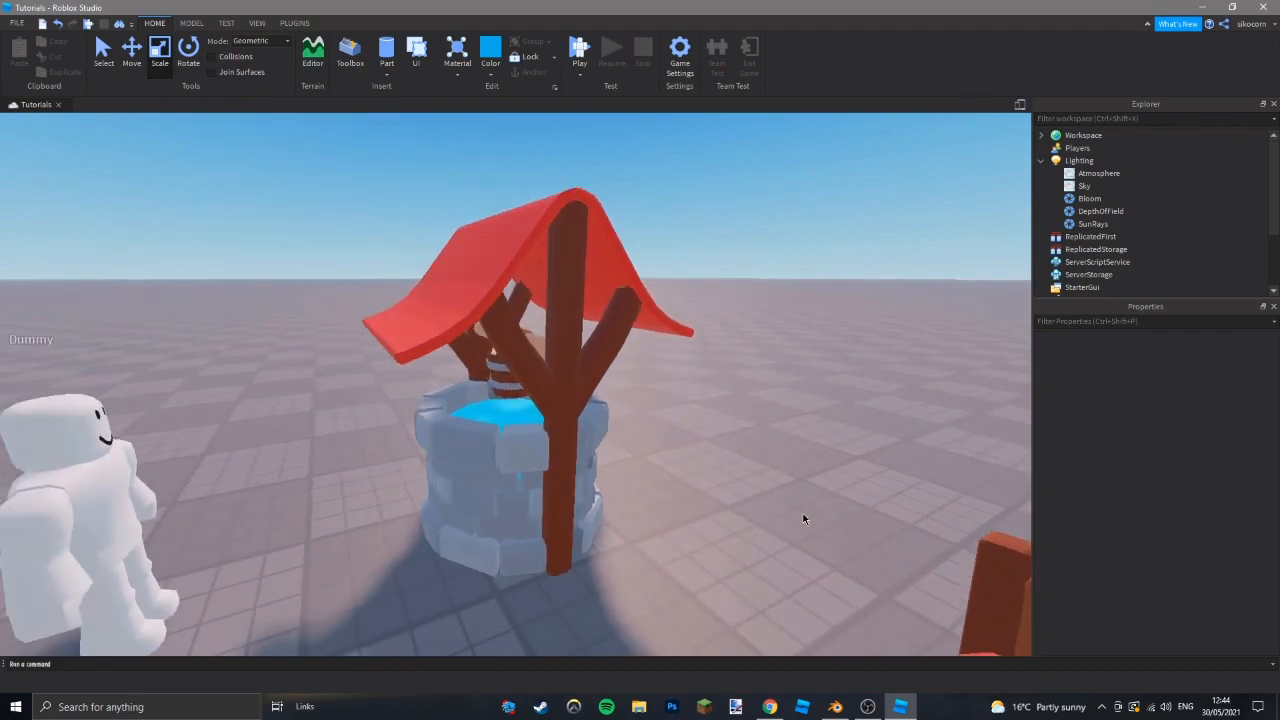